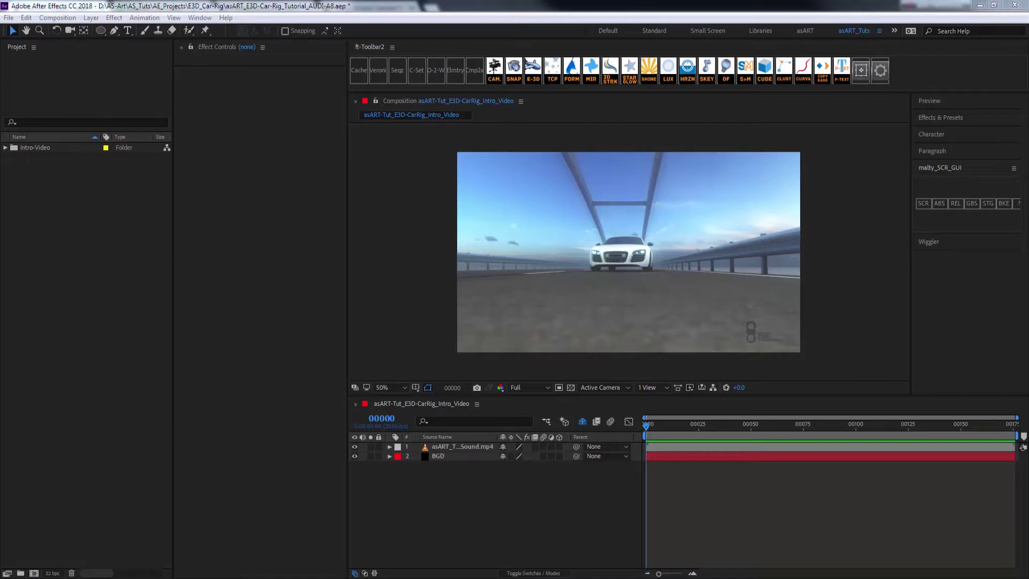
Scrub through the intro video to frame 133 and view the Audi R8 model pages on the as-art.ch and Free3D sites in Chrome
drag(648, 428, 926, 419)
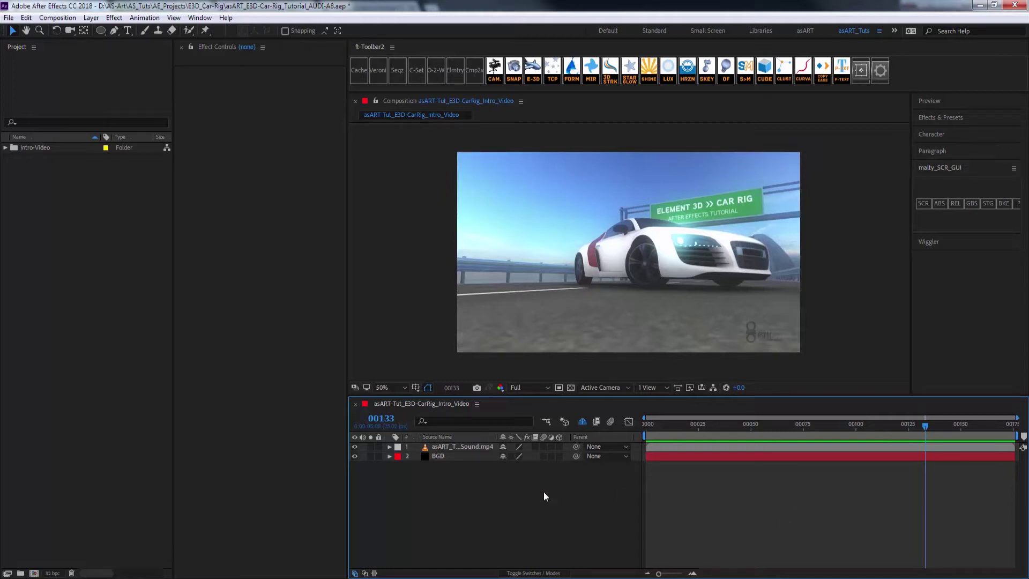
key(alt+Tab)
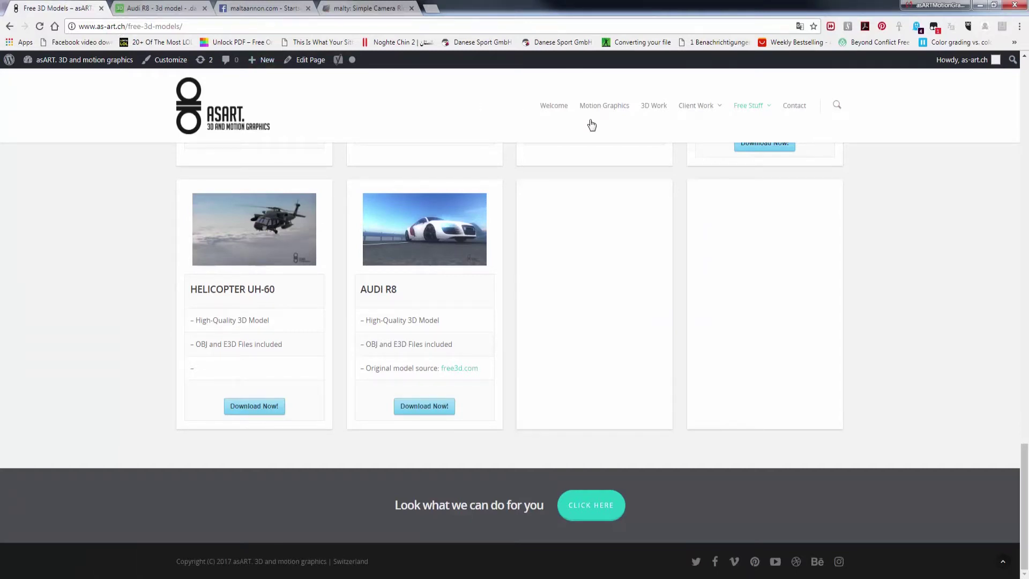
mouse_move(767, 114)
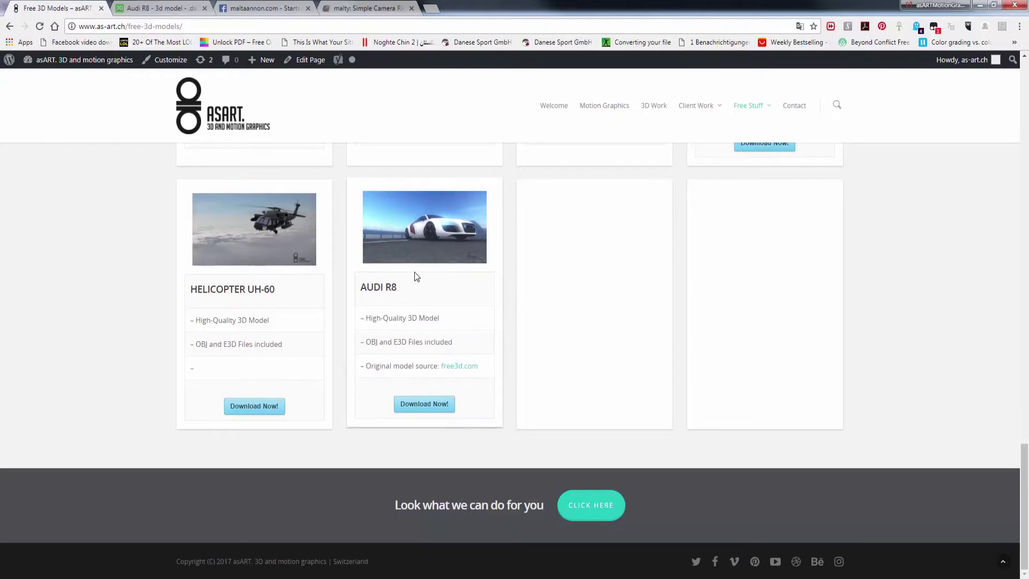
click(160, 8)
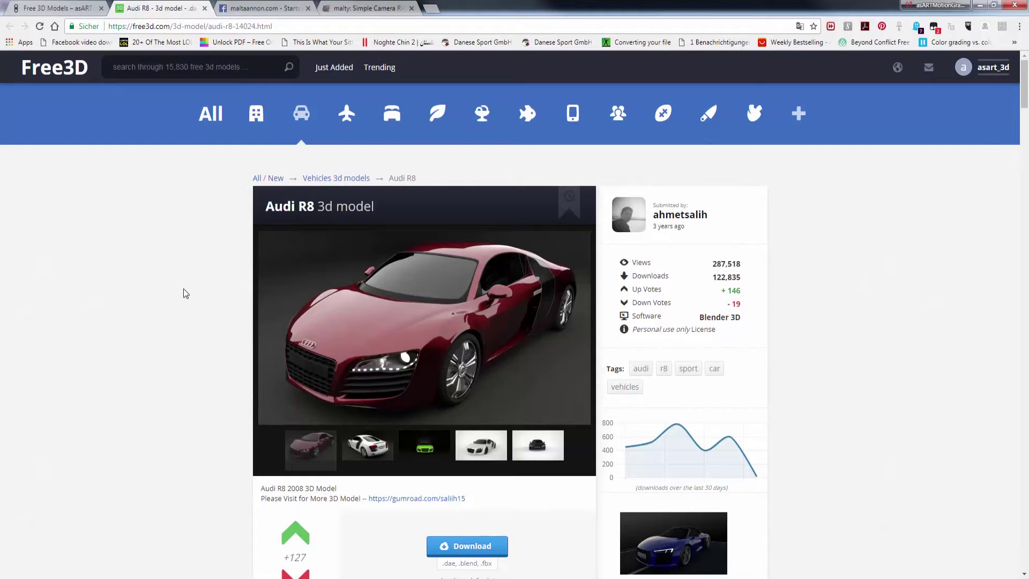
click(70, 6)
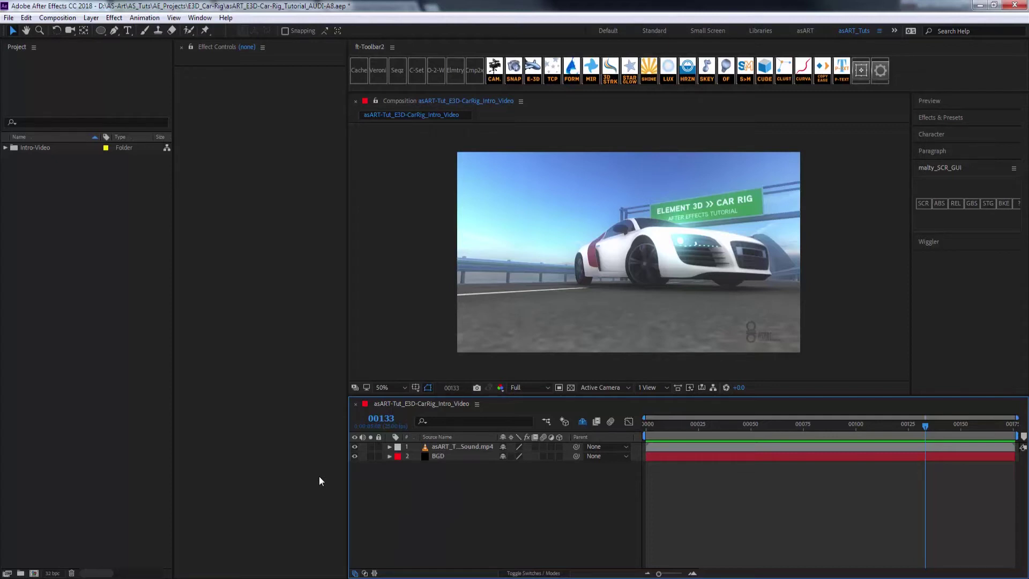
Create a 960 x 540 px composition at 25 fps with a duration of 250 frames and fit it to the viewer
key(ctrl+n)
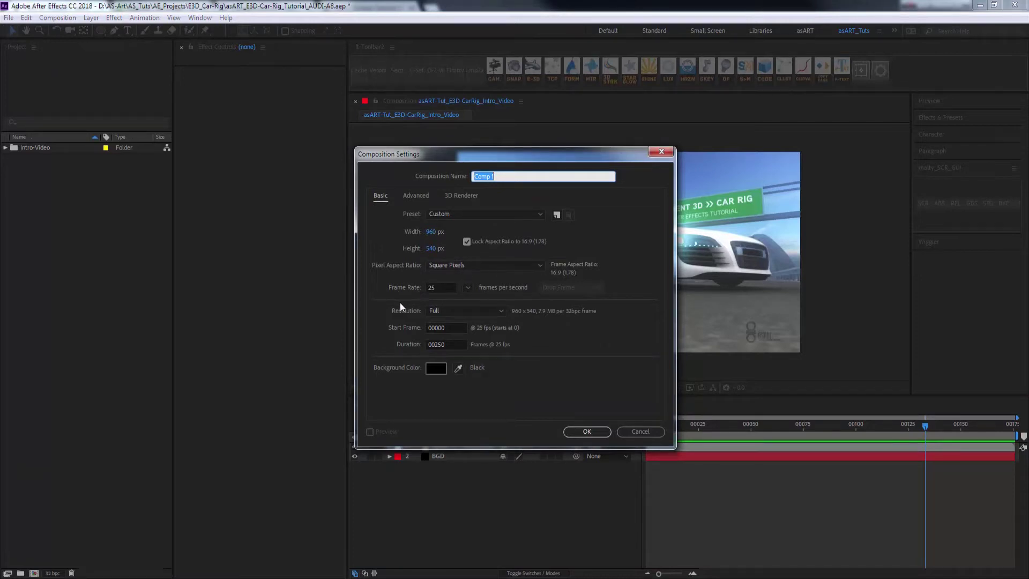
click(439, 287)
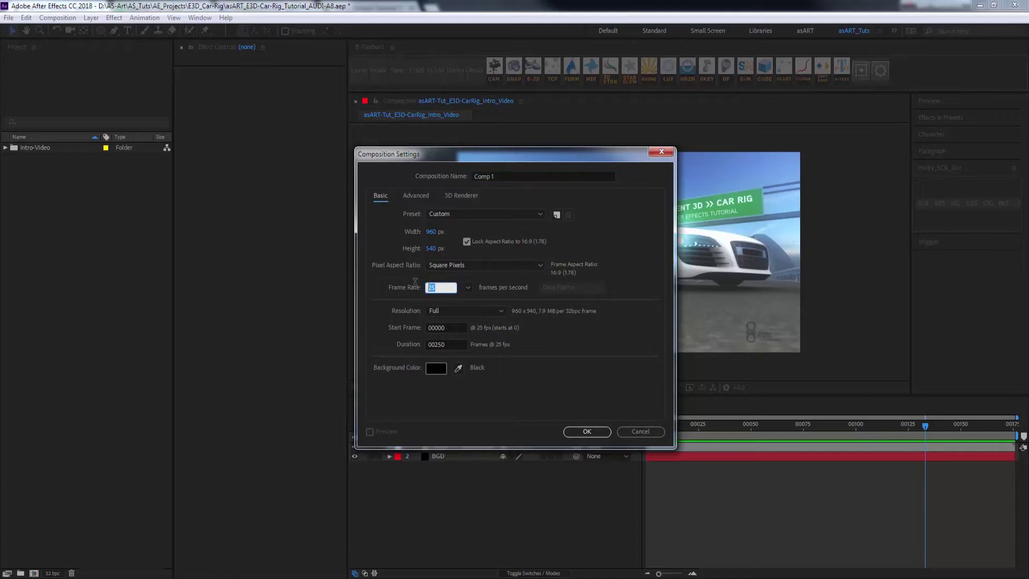
click(446, 344)
click(578, 351)
click(586, 432)
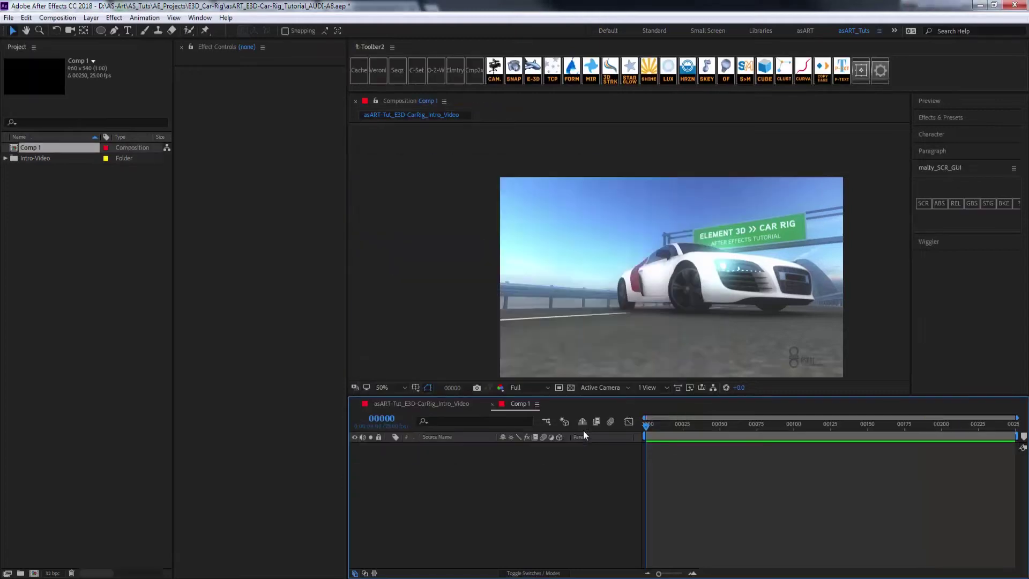
click(392, 383)
click(421, 198)
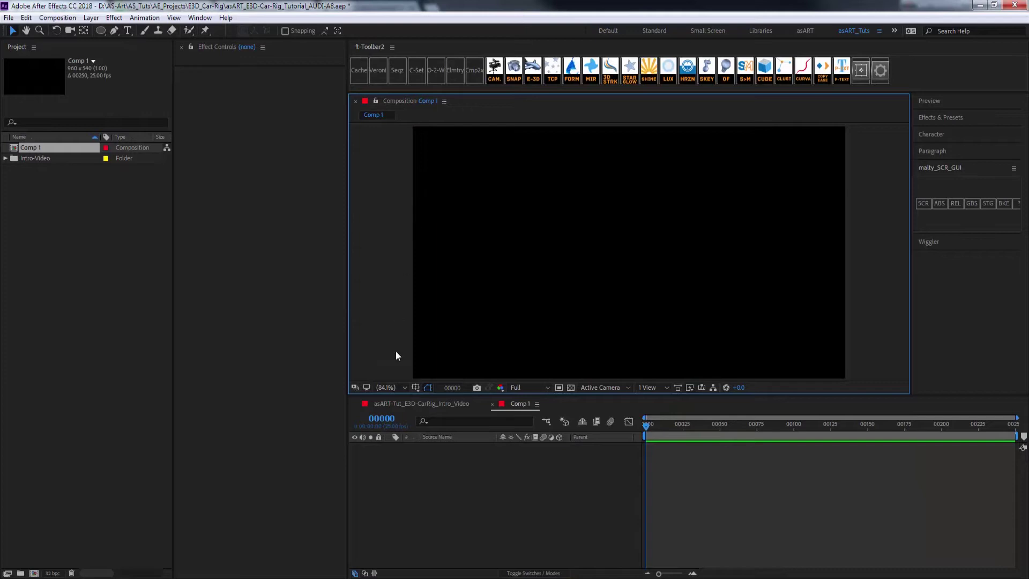
Add a black, composition-sized solid named BGD to the new composition
click(421, 484)
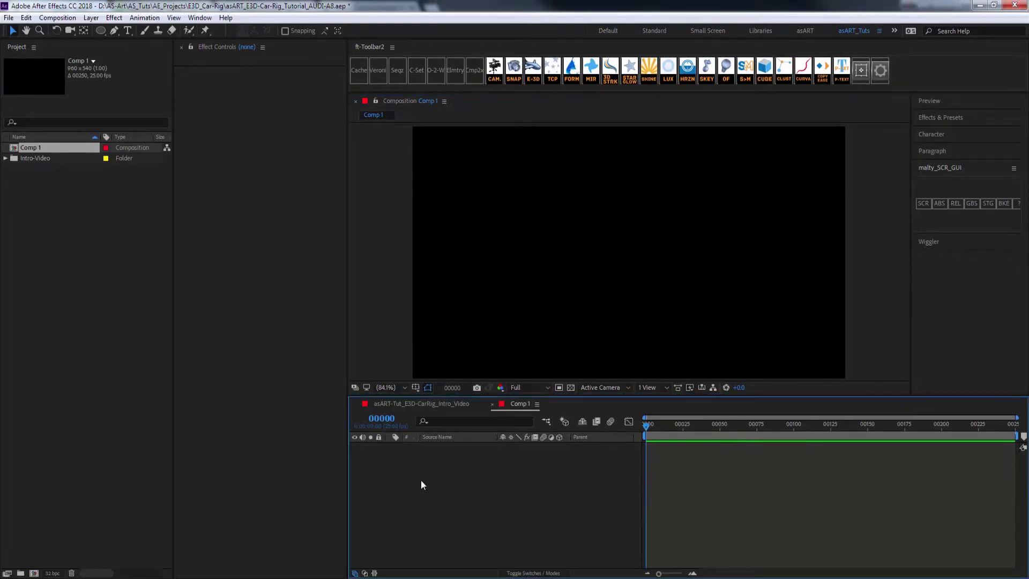
key(ctrl+y)
click(512, 362)
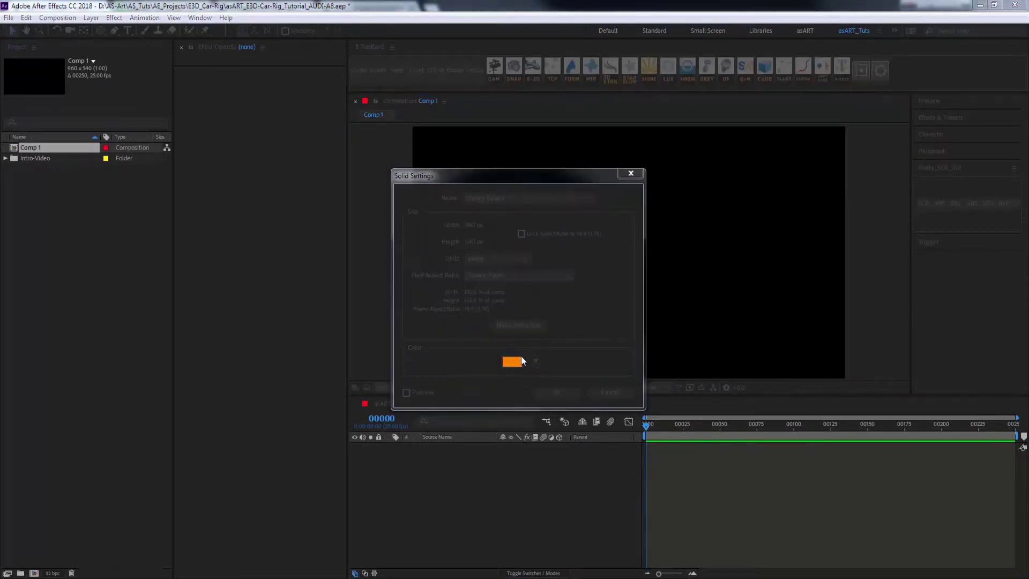
click(947, 165)
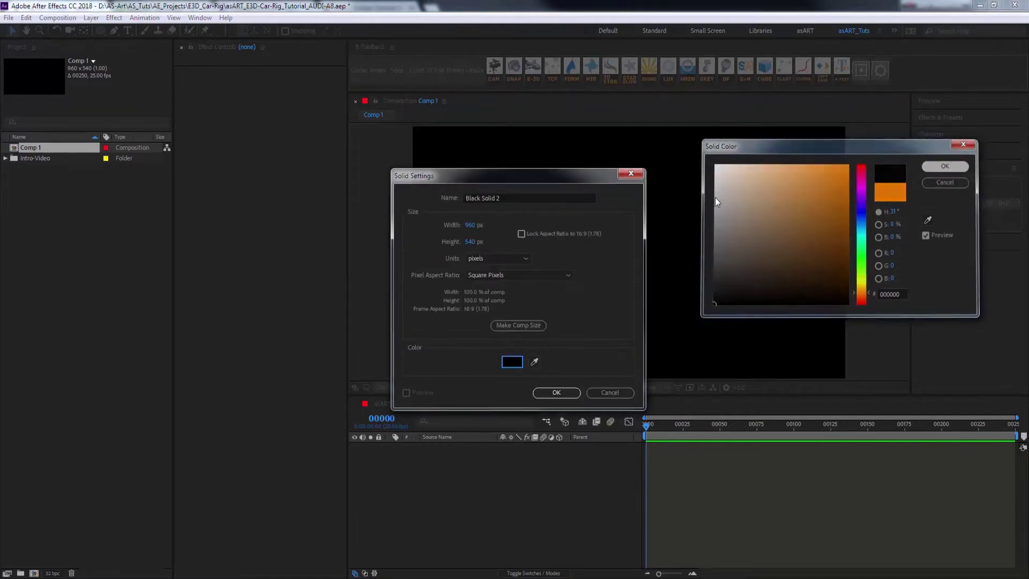
text(BGD)
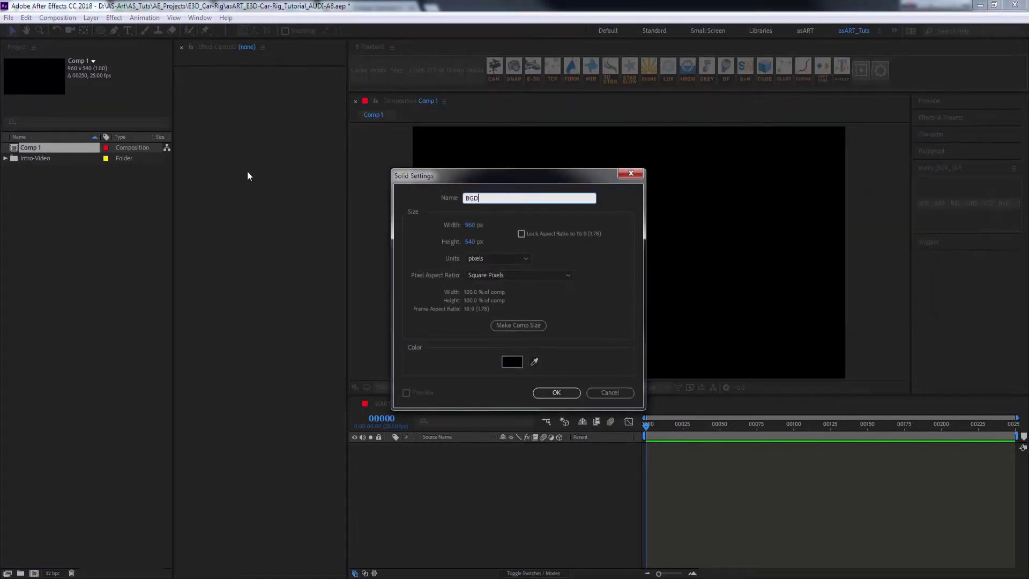
key(Return)
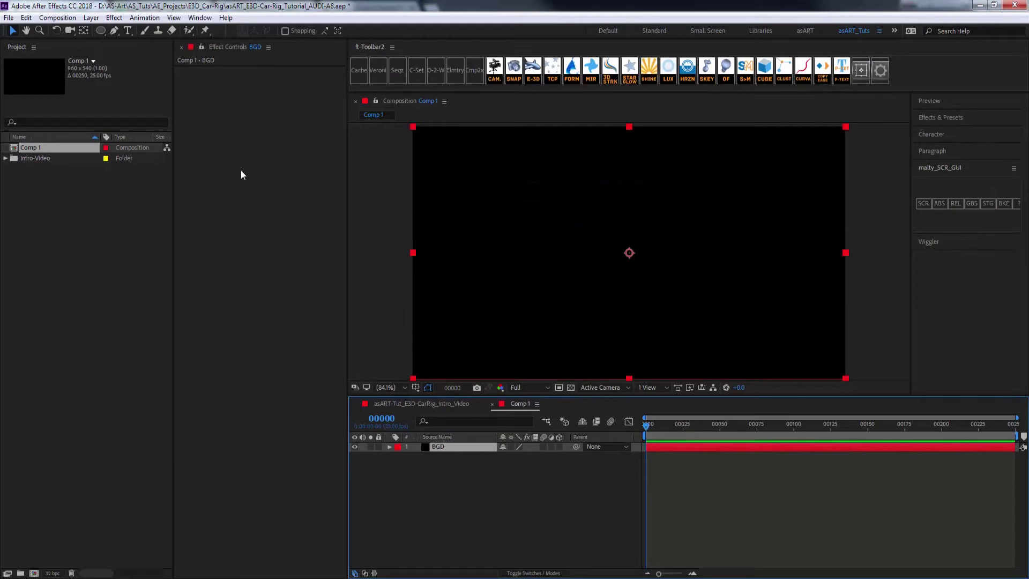
Add an orange solid with colour FF6600 named E3D above the BGD layer
key(ctrl+y)
click(515, 363)
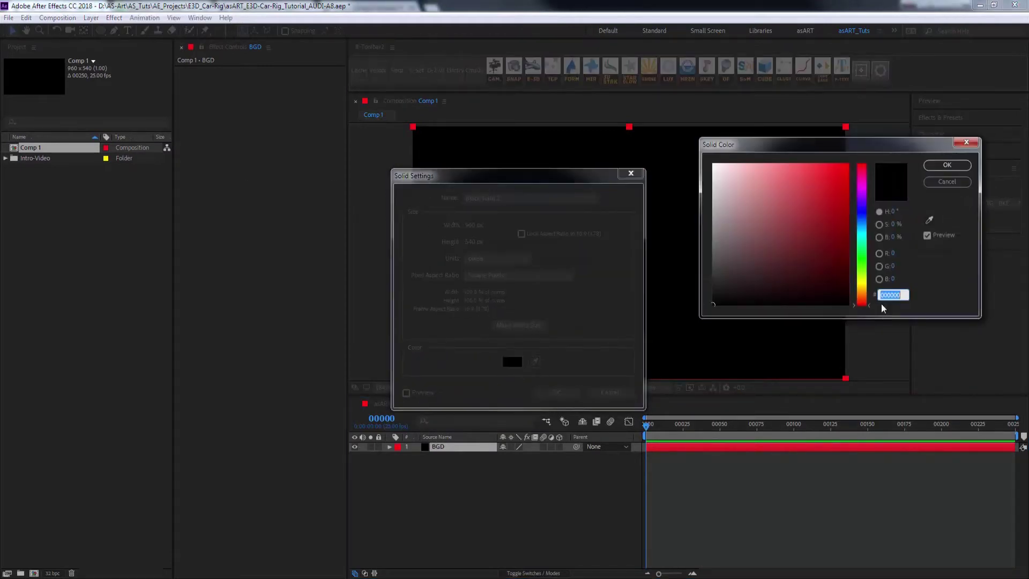
text(FF6600)
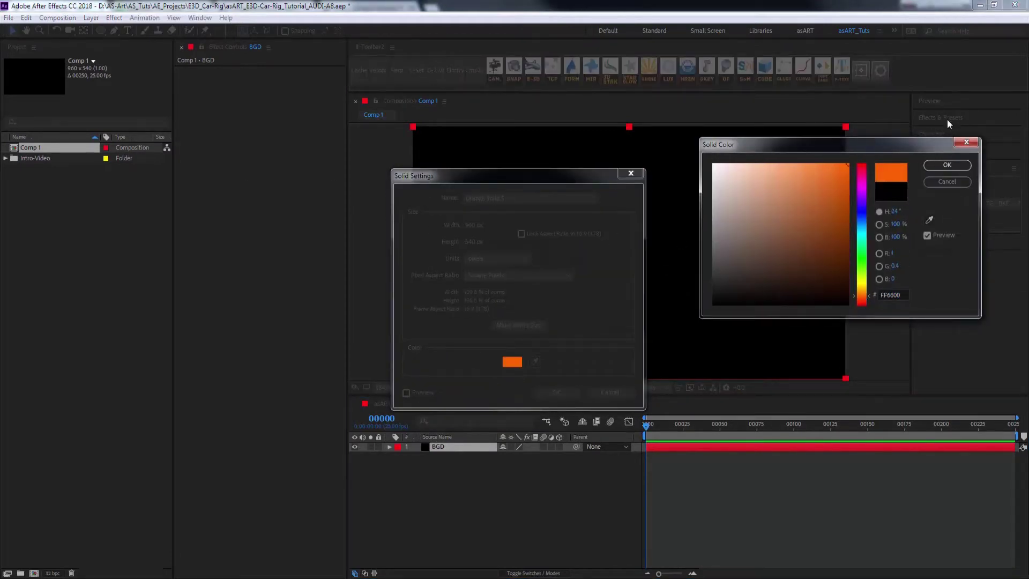
click(945, 166)
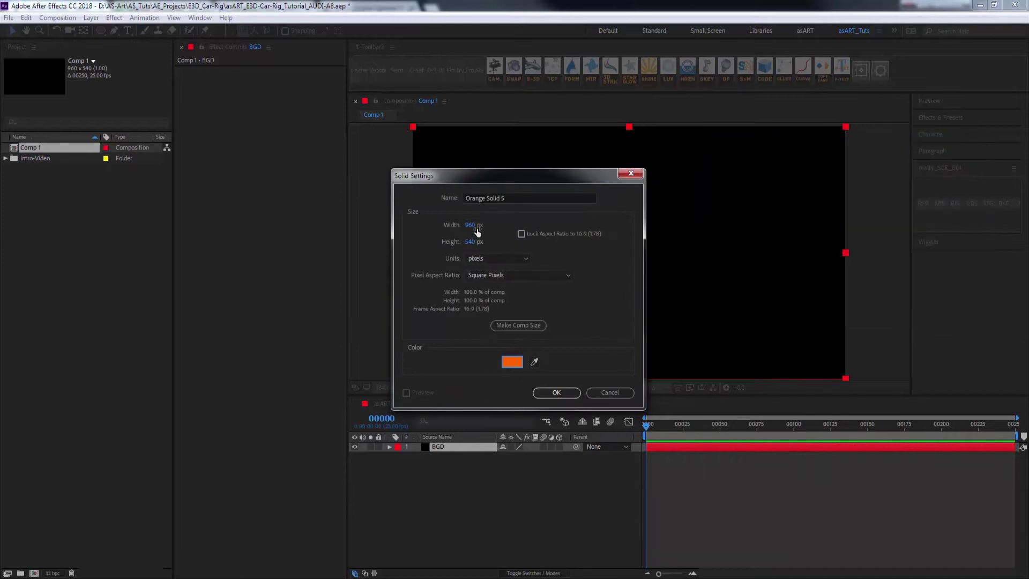
click(501, 200)
text(E)
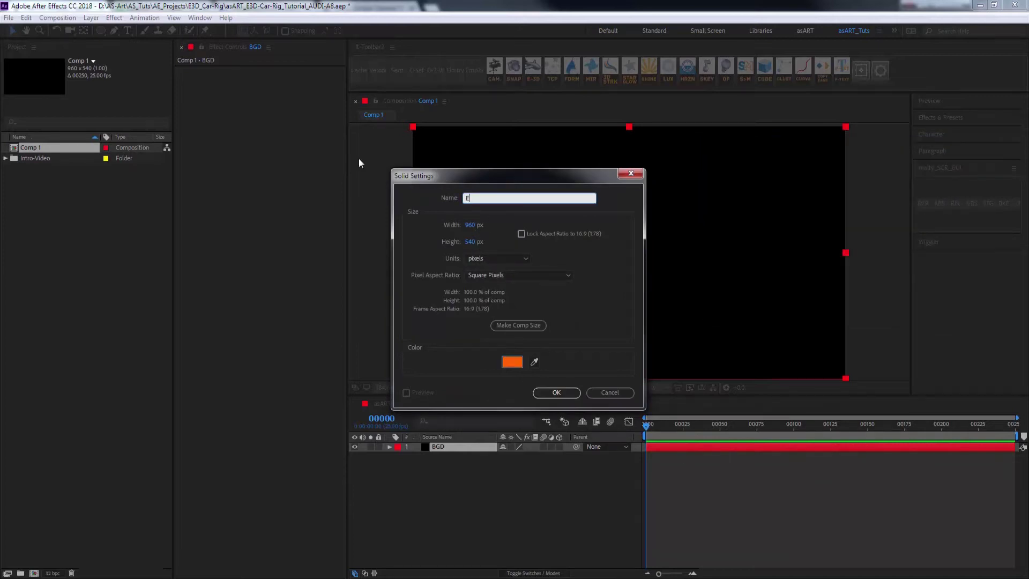
text(3D)
click(572, 396)
Apply the Video Copilot Element effect to the E3D solid
right_click(249, 115)
mouse_move(321, 543)
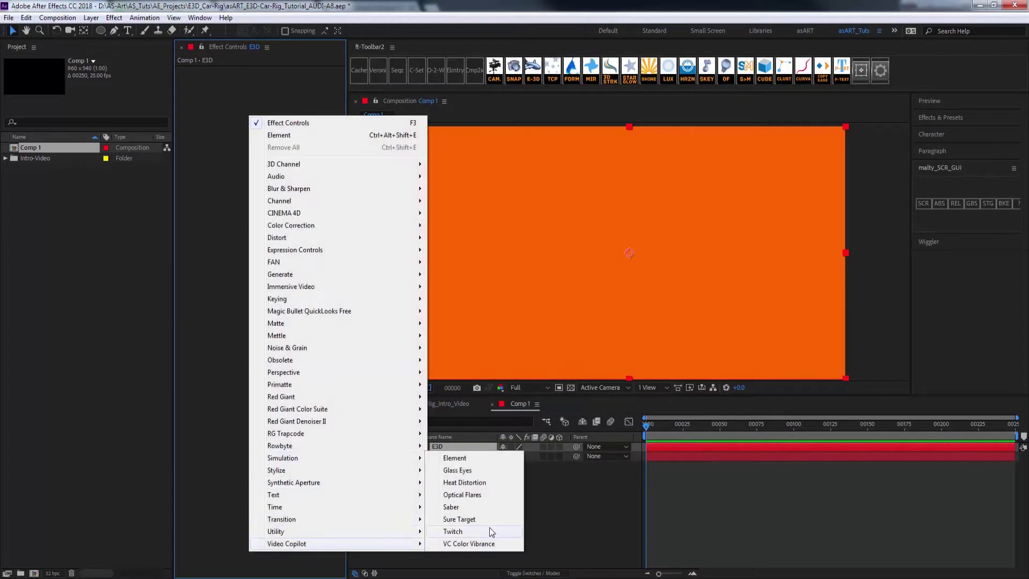
click(488, 457)
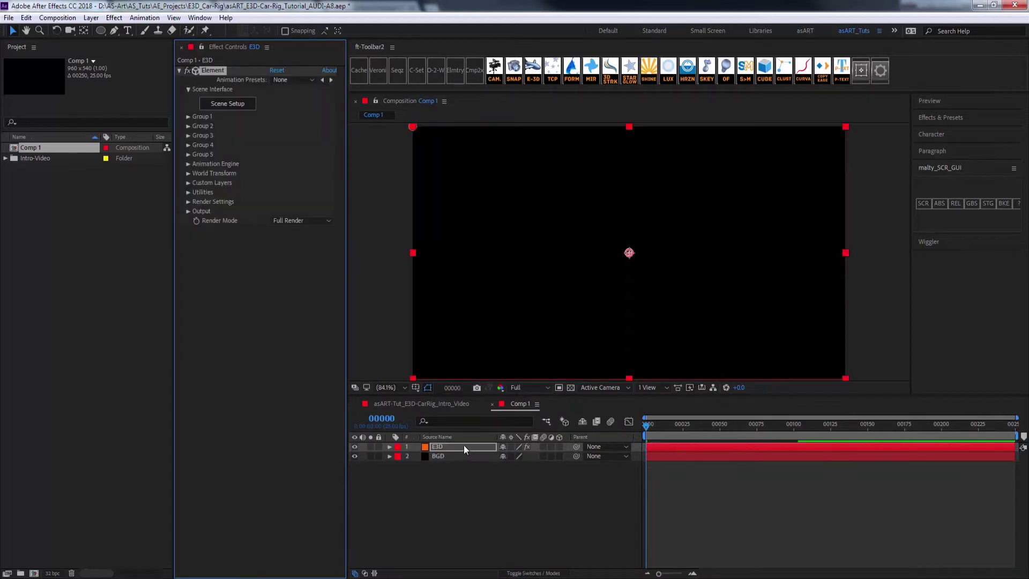
Open Element's Scene Setup and add the Audi-R8 model from the Audi-R8 folder under My_Models > Vehicles to the scene
click(238, 105)
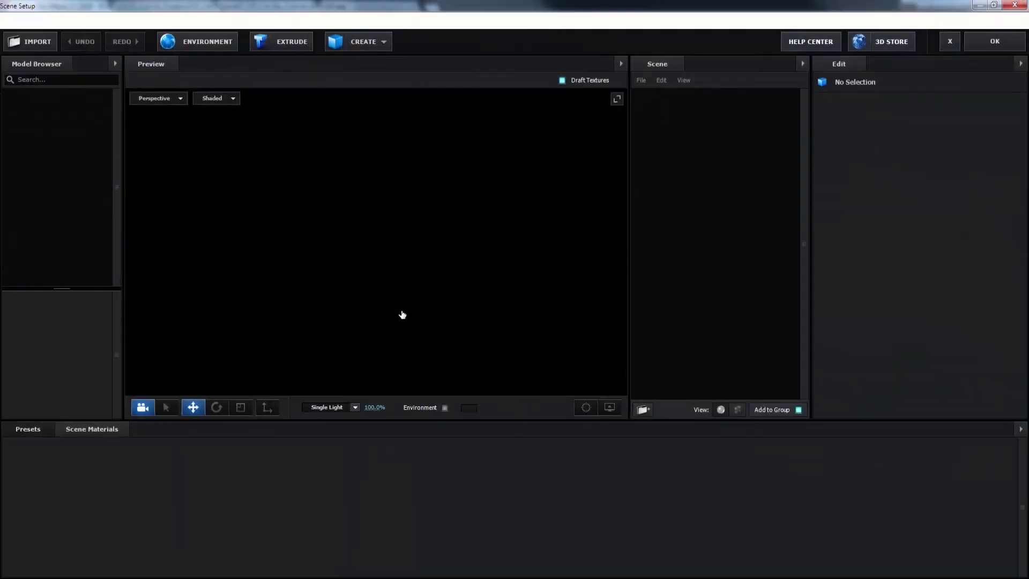
drag(119, 144, 114, 236)
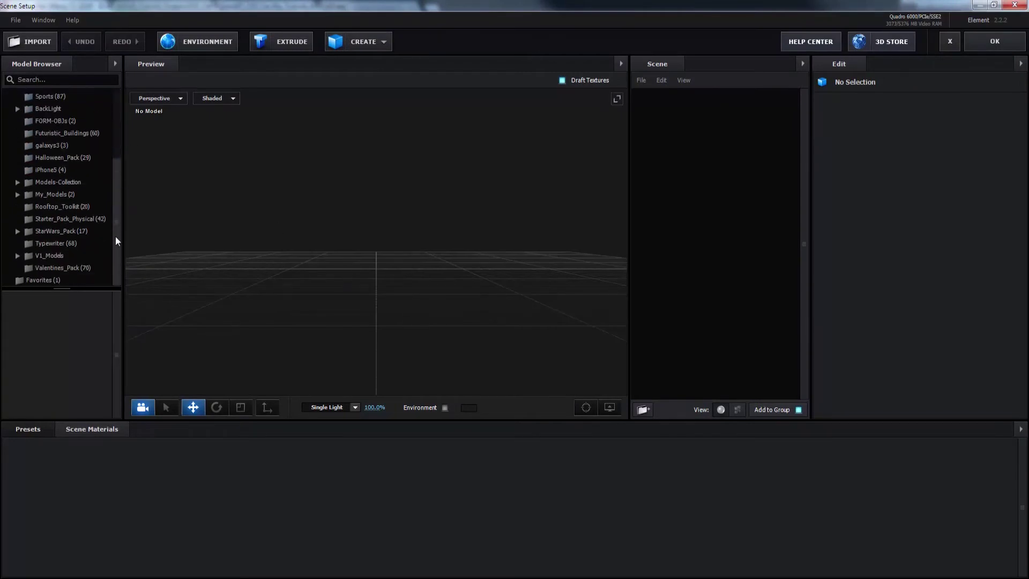
click(18, 195)
drag(124, 125, 127, 262)
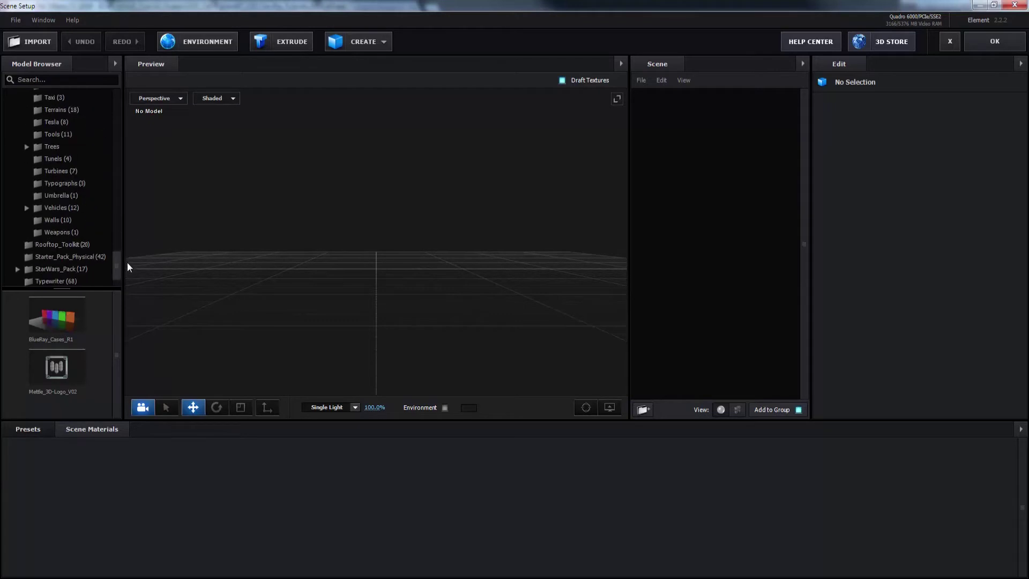
click(27, 209)
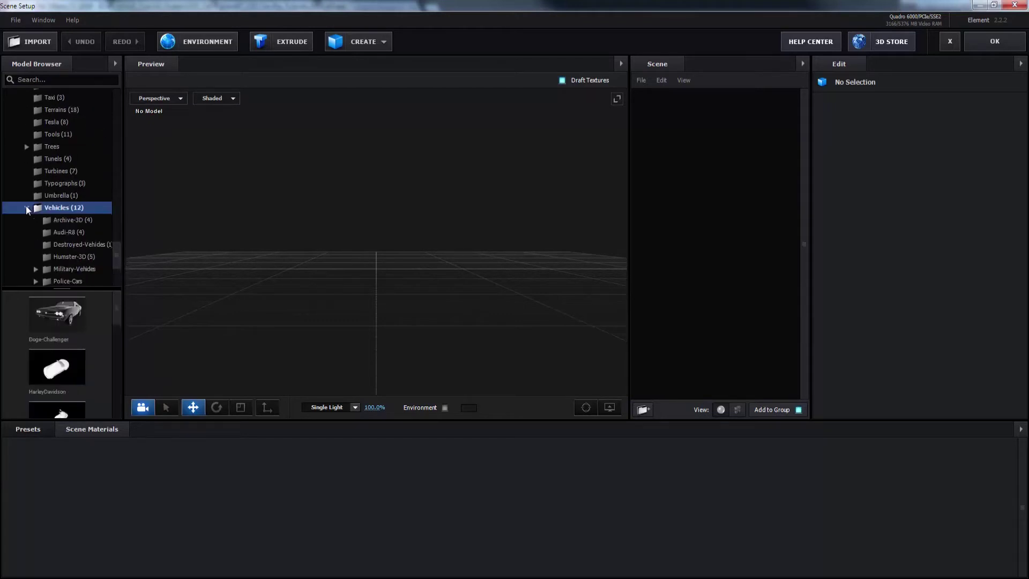
click(65, 235)
double_click(57, 367)
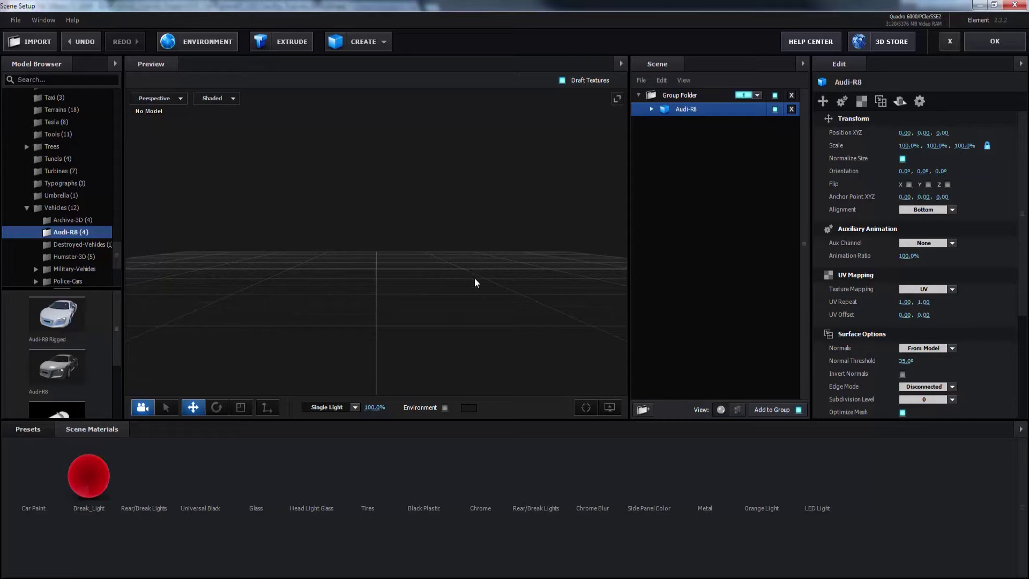
Set the Audi-R8 model's Y orientation to 180° so the car faces forward
mouse_move(476, 285)
mouse_down()
mouse_move(446, 299)
mouse_move(338, 298)
mouse_move(481, 315)
mouse_move(472, 289)
mouse_up()
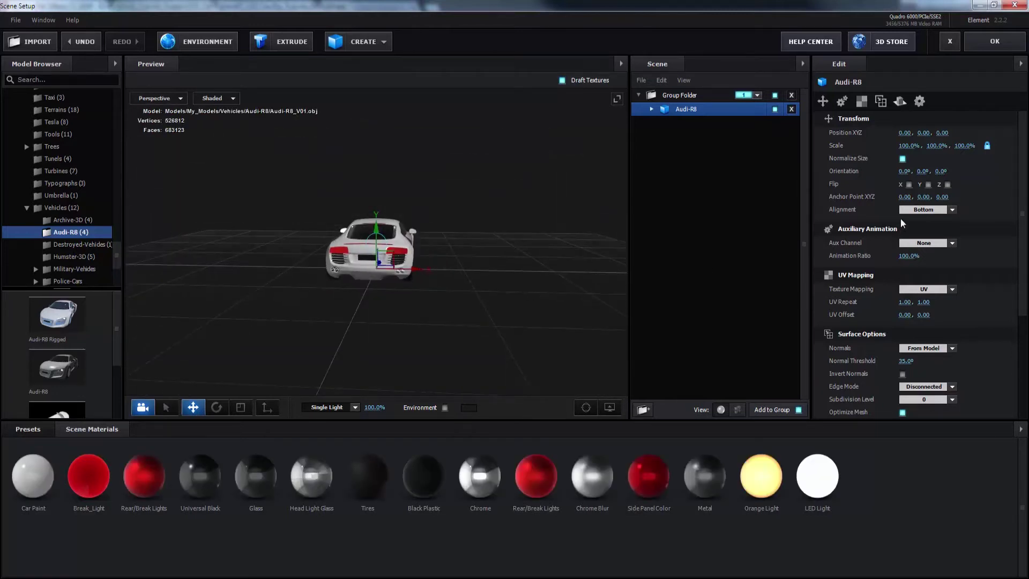
click(921, 172)
text(180)
key(Return)
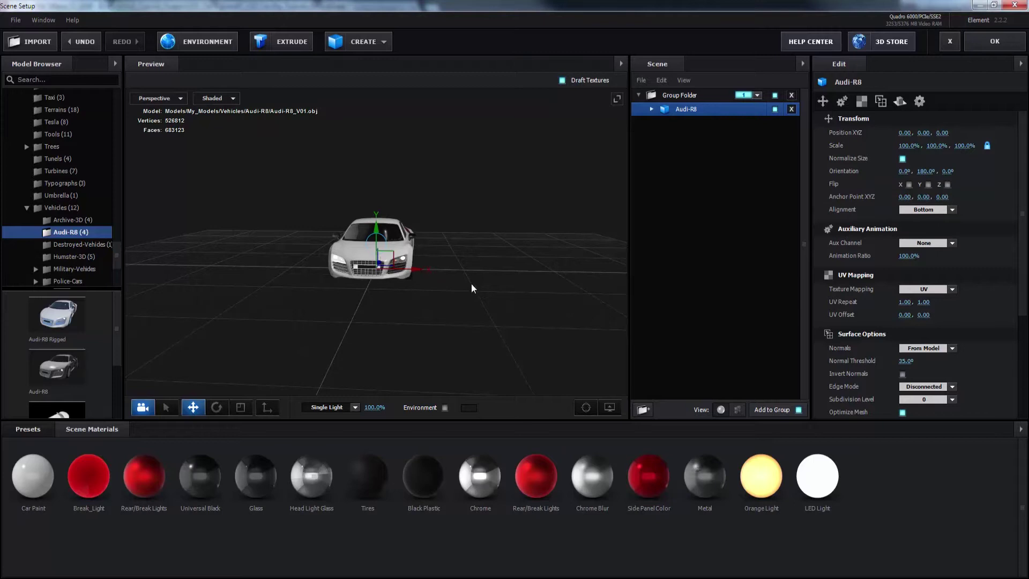
scroll(480, 287, up, 3)
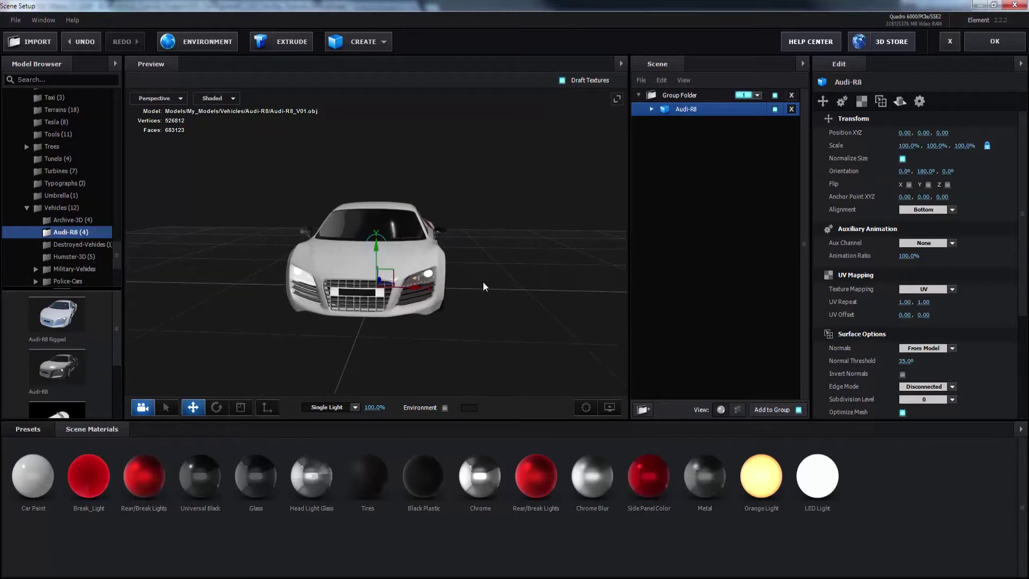
mouse_move(484, 287)
mouse_down()
mouse_move(496, 290)
mouse_move(478, 284)
mouse_up()
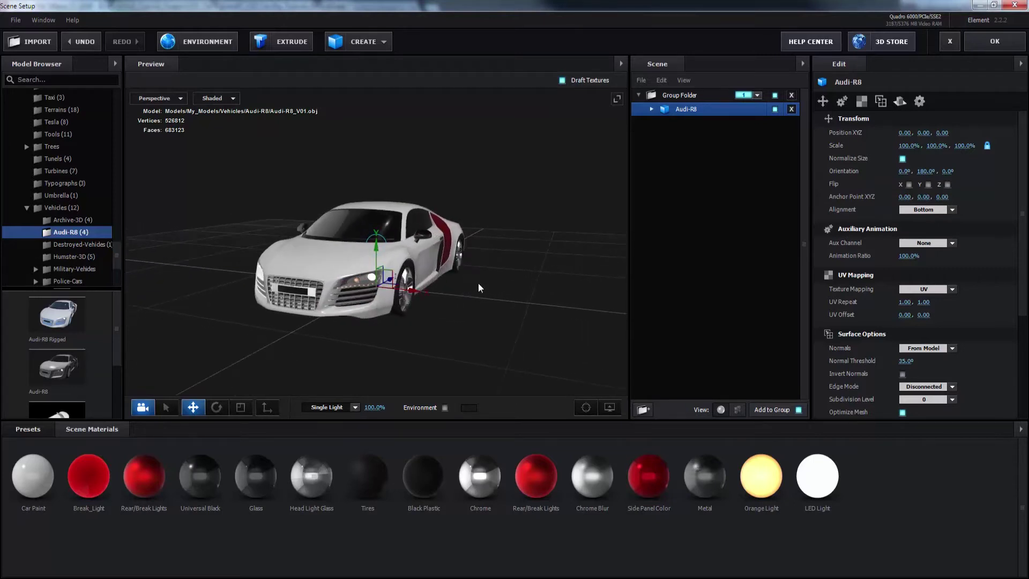
Expand the Audi-R8 model, list its contents by object instead of by material, and select the front left wheel to examine it
click(652, 109)
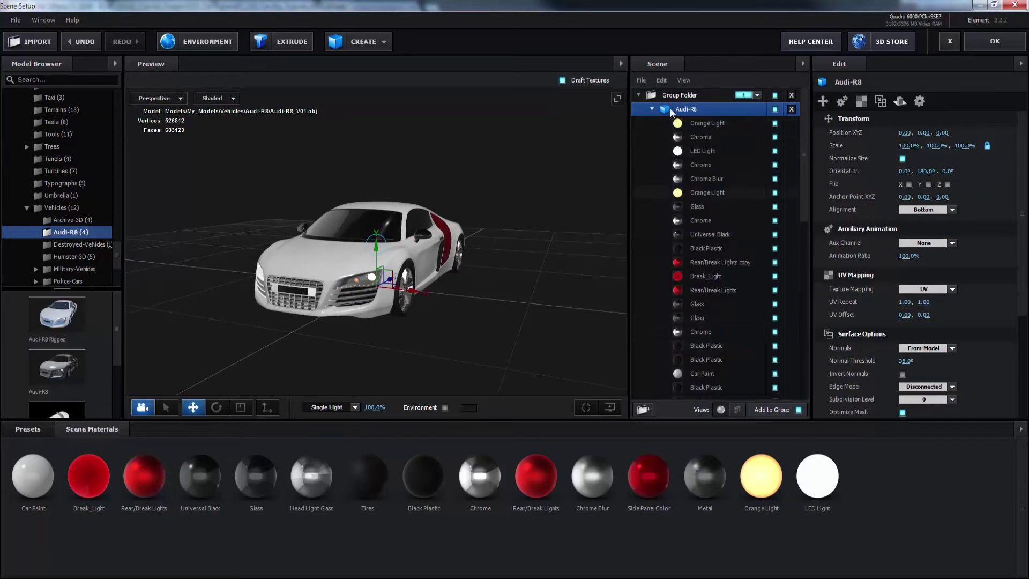
scroll(466, 325, up, 2)
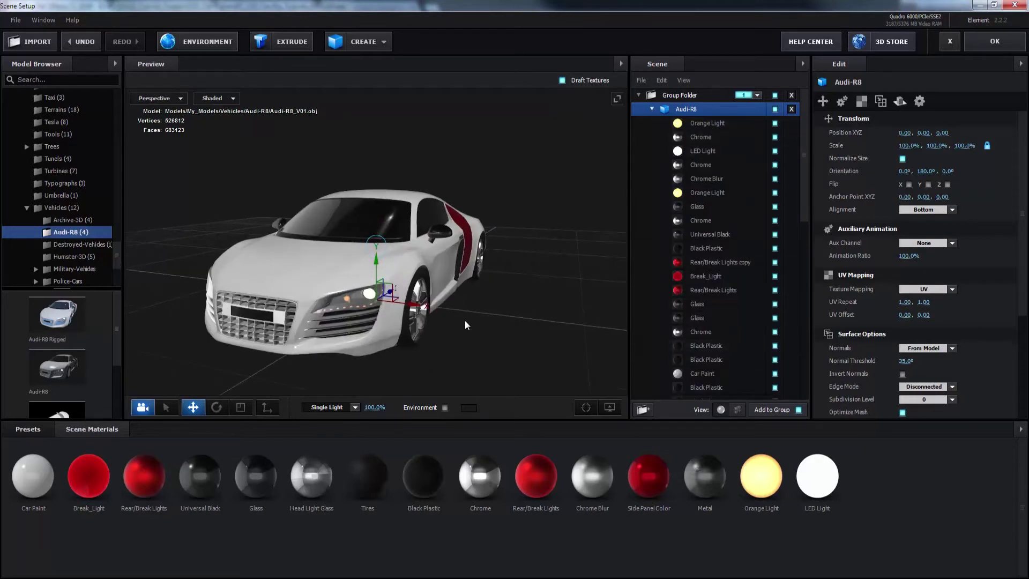
drag(483, 323, 502, 317)
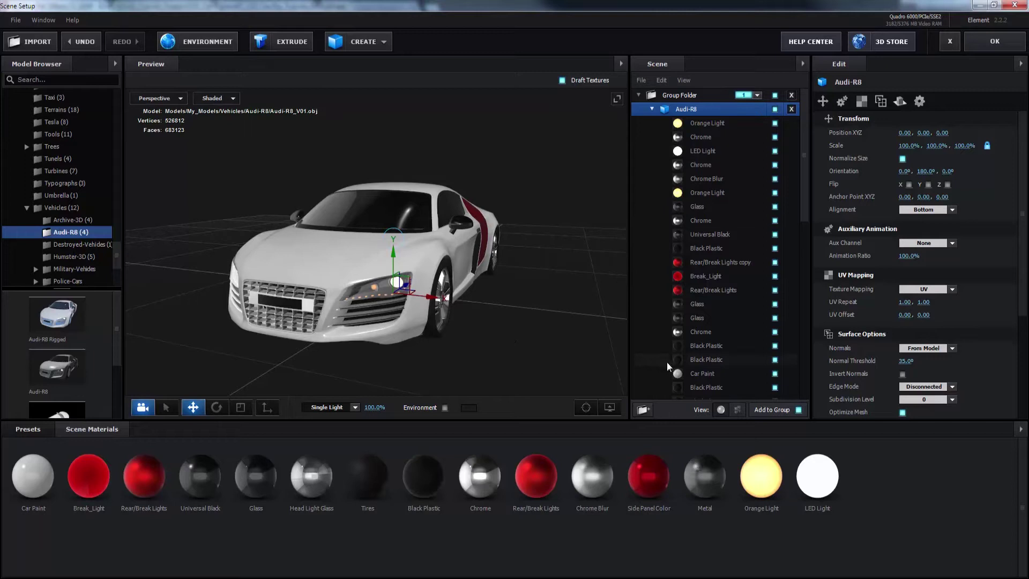
click(737, 411)
drag(558, 341, 542, 343)
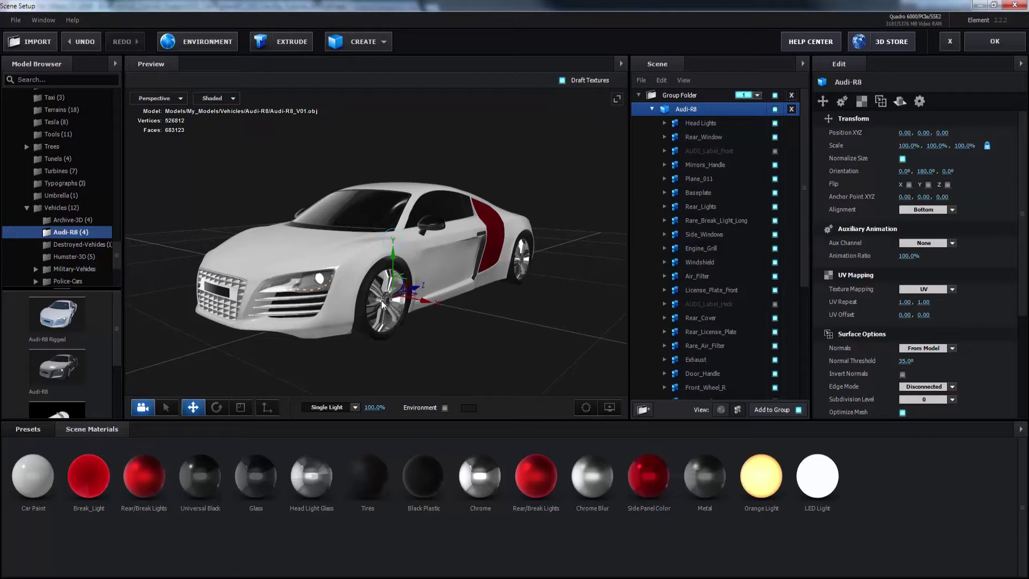
click(387, 303)
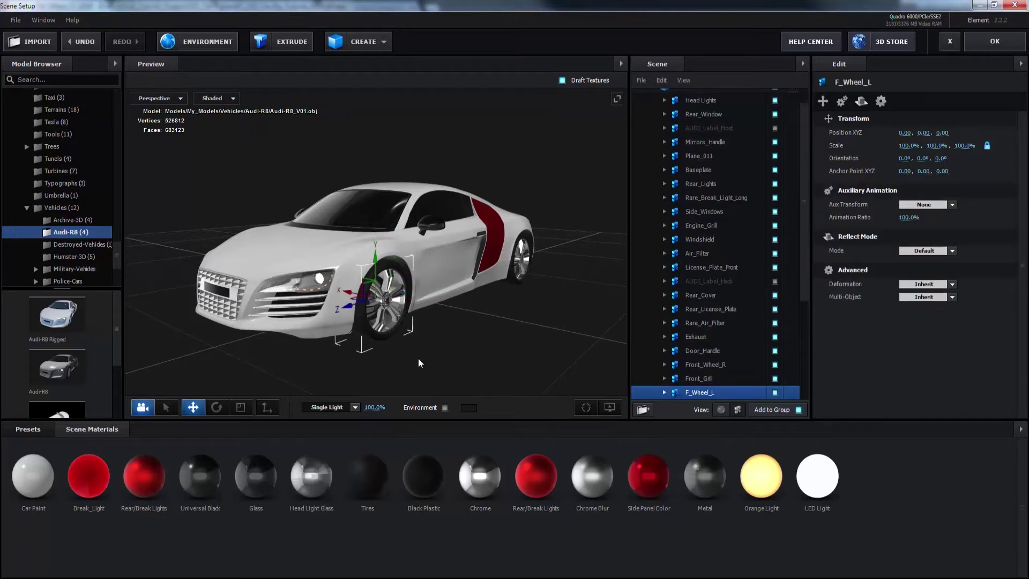
drag(438, 365, 499, 365)
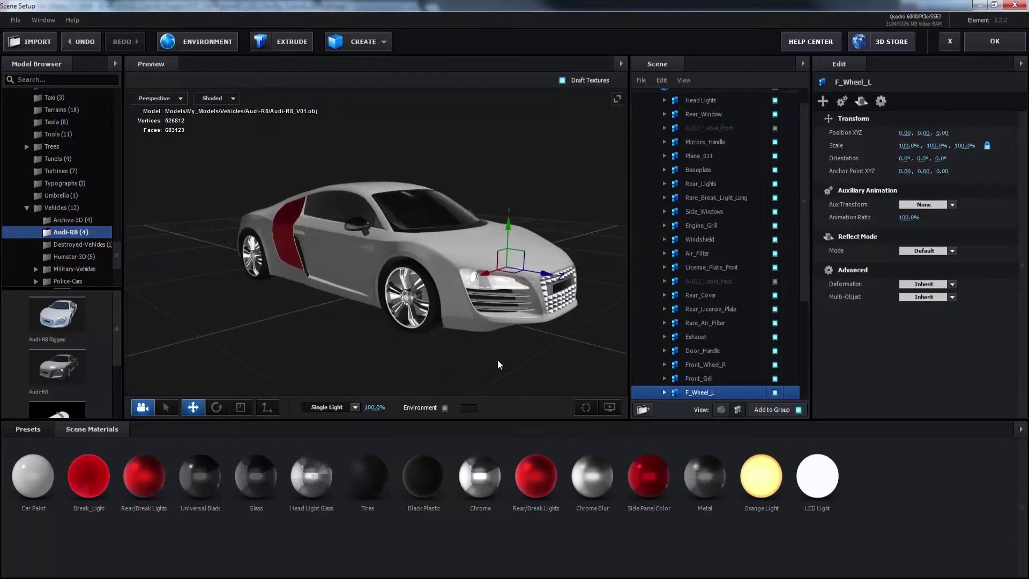
Add the front right wheel to the selected front left wheel and assign both to auxiliary animation Channel 1
shift+click(407, 311)
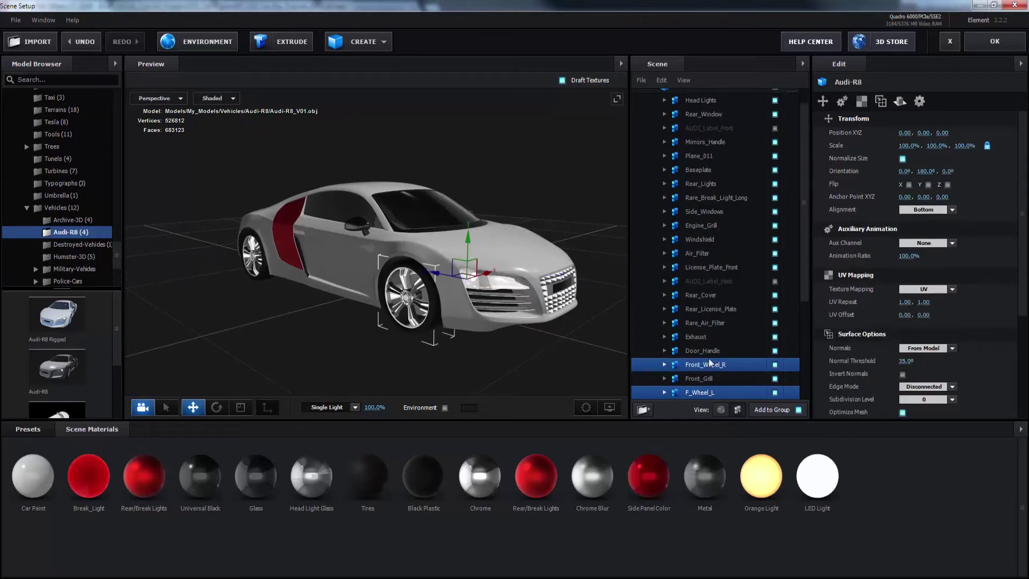
scroll(715, 349, down, 1)
scroll(714, 347, down, 1)
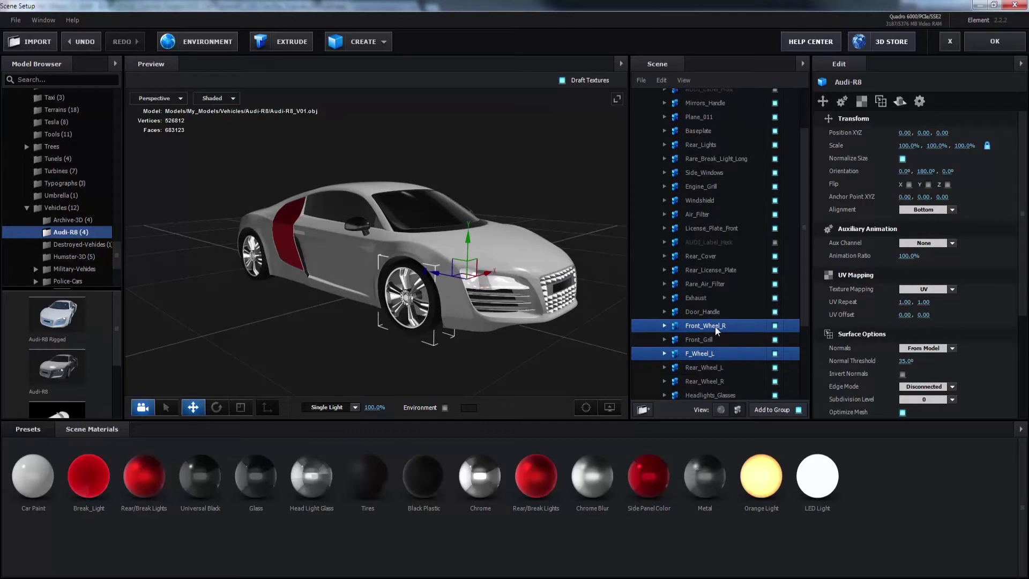
right_click(716, 331)
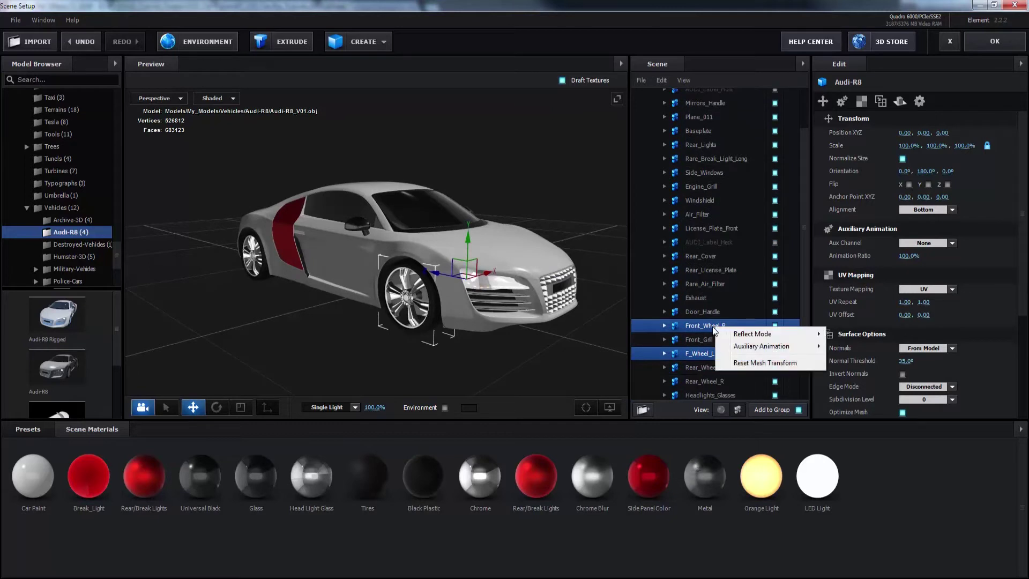
mouse_move(739, 349)
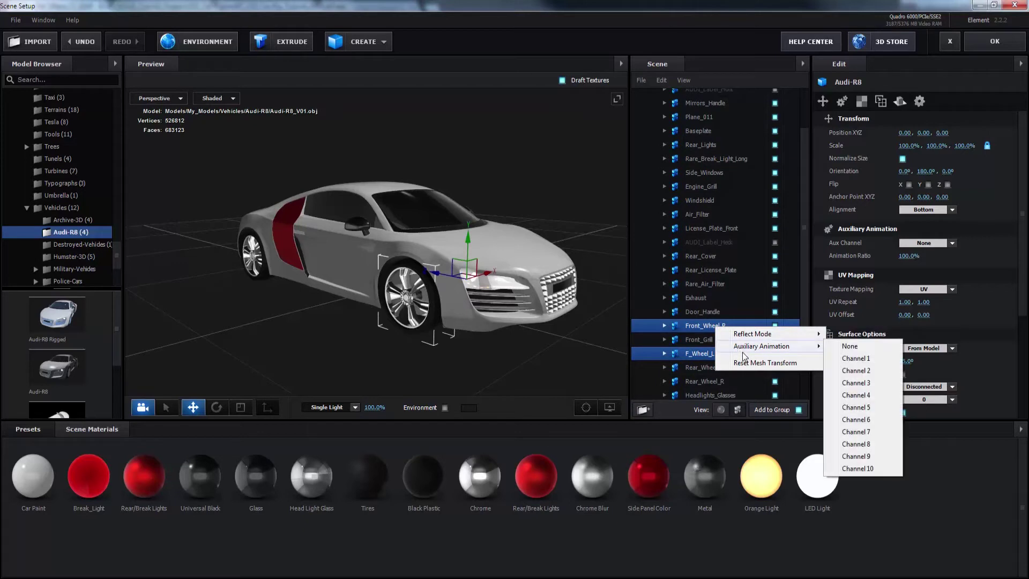
click(854, 360)
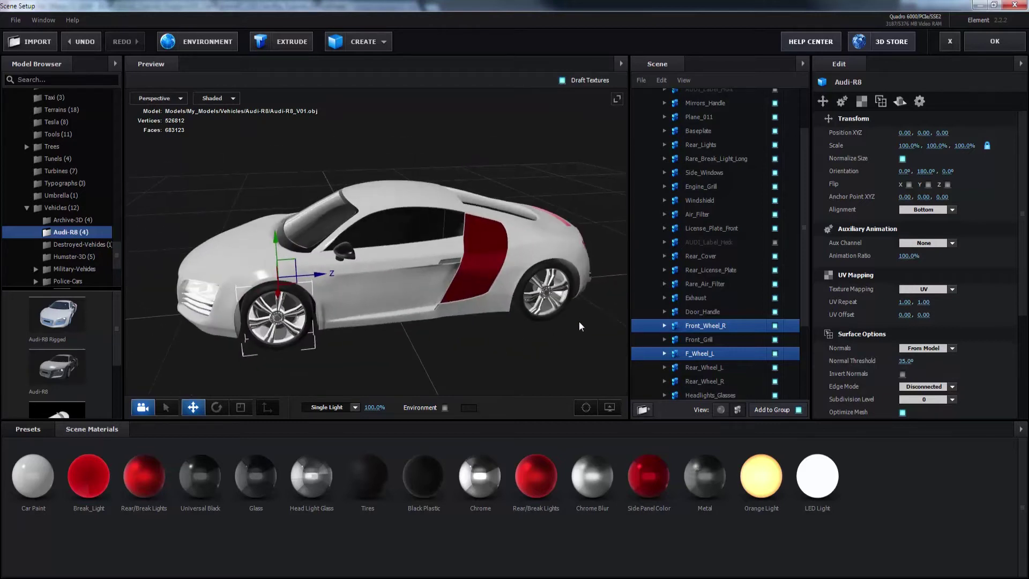
Select Rear_Wheel_L and Rear_Wheel_R and assign both to auxiliary animation Channel 2
click(550, 284)
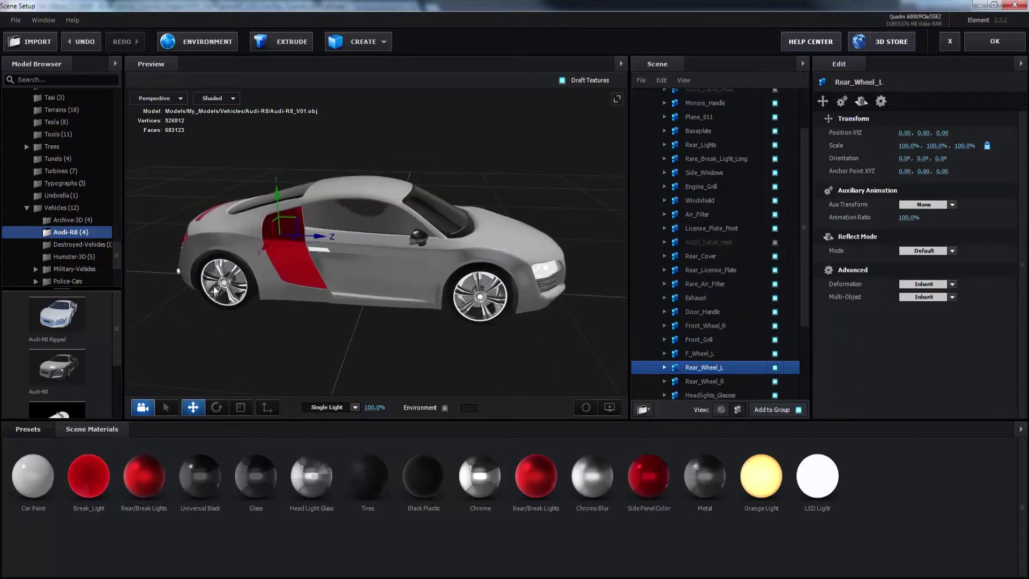
ctrl+click(224, 284)
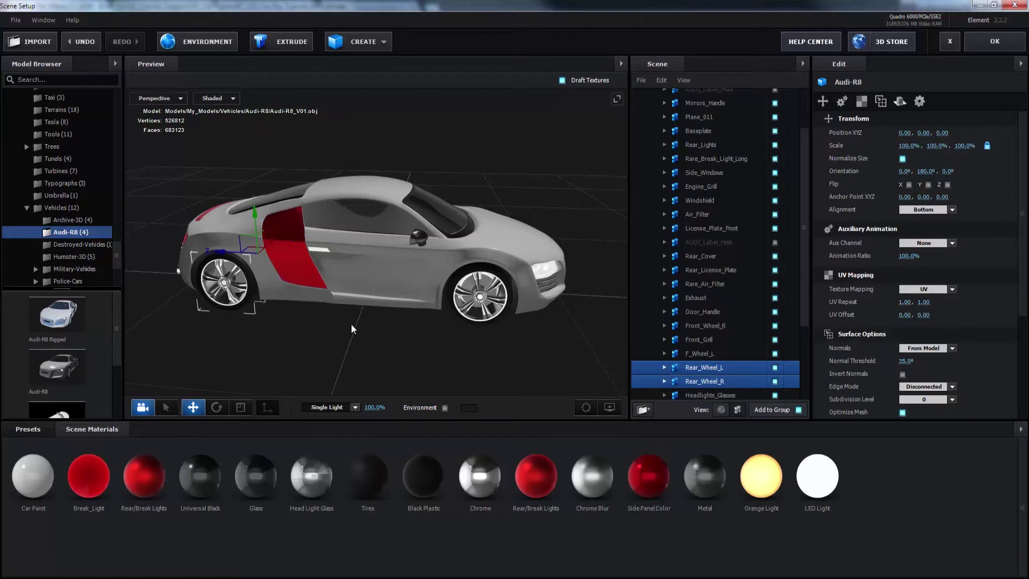
right_click(732, 368)
mouse_move(762, 388)
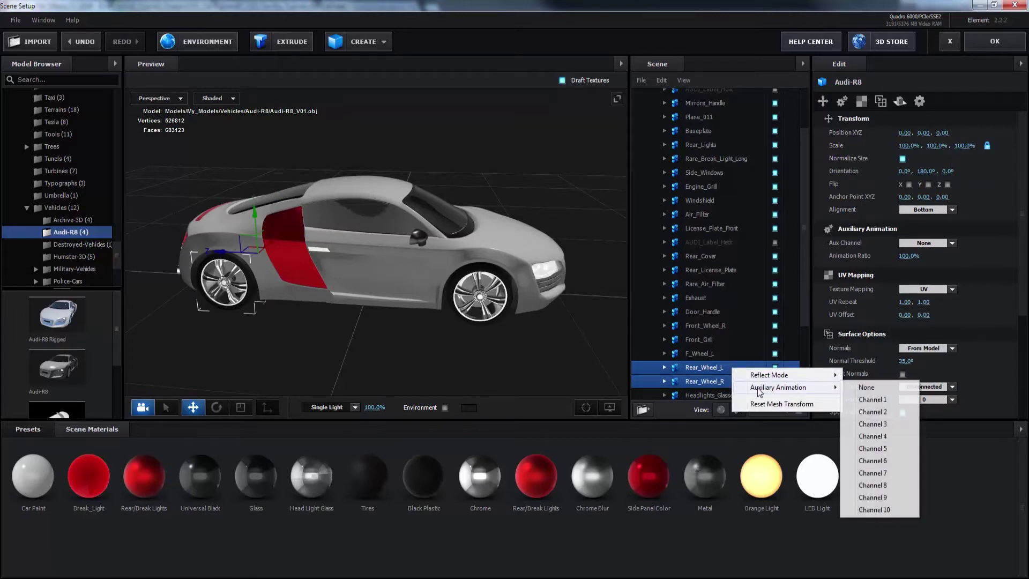
click(867, 412)
Look over the car model and accept the scene setup to return to the composition
drag(564, 341, 447, 330)
drag(539, 332, 472, 322)
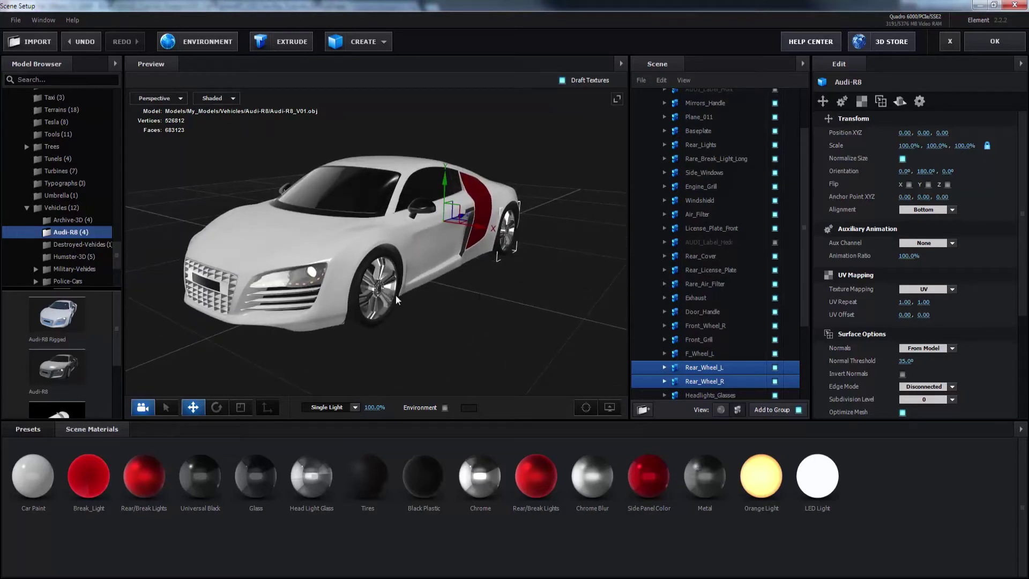
drag(458, 329, 463, 330)
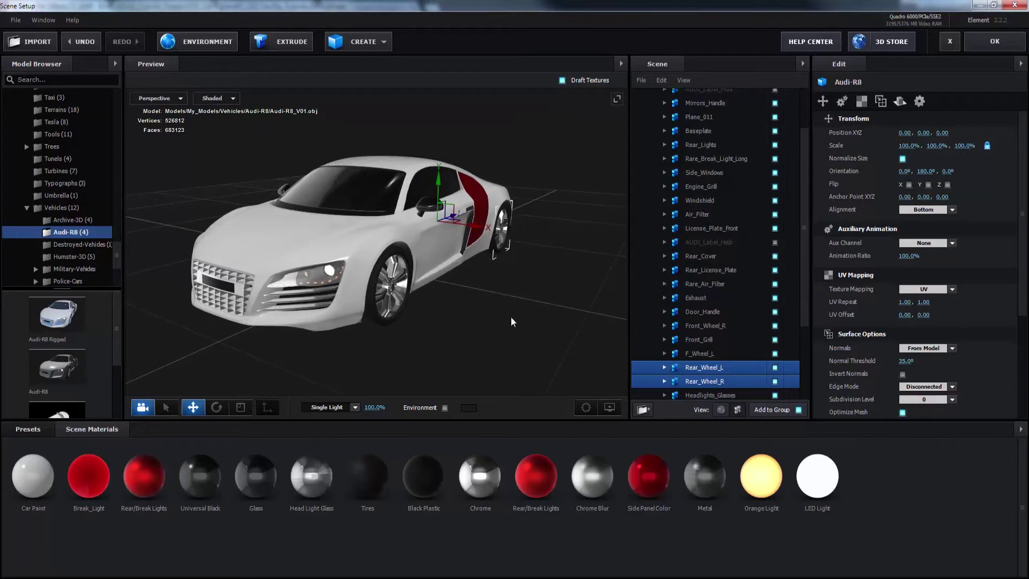
click(993, 41)
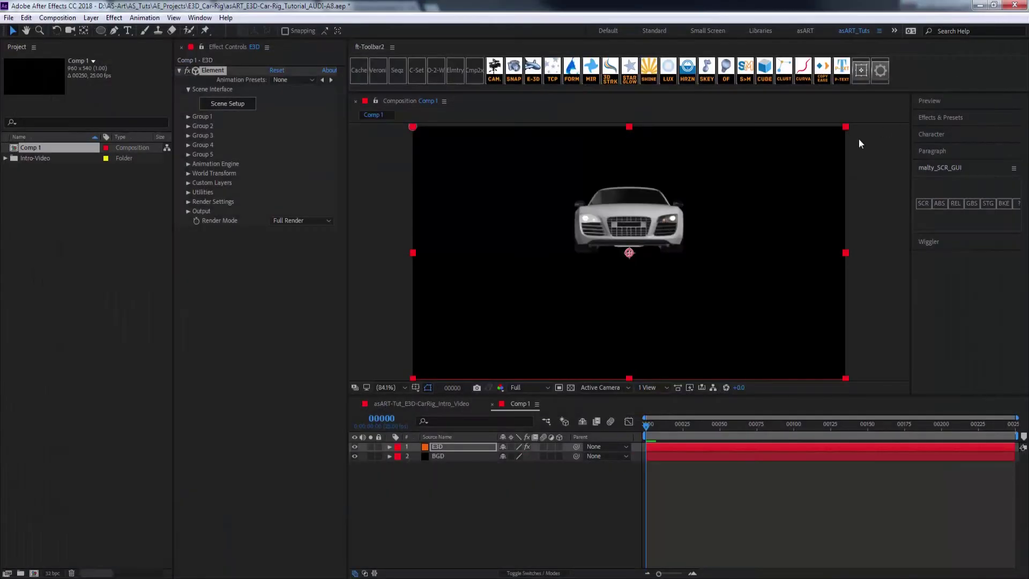
Add a malty Simple Camera Rig to Comp 1 and raise its main null along the Y axis
click(923, 207)
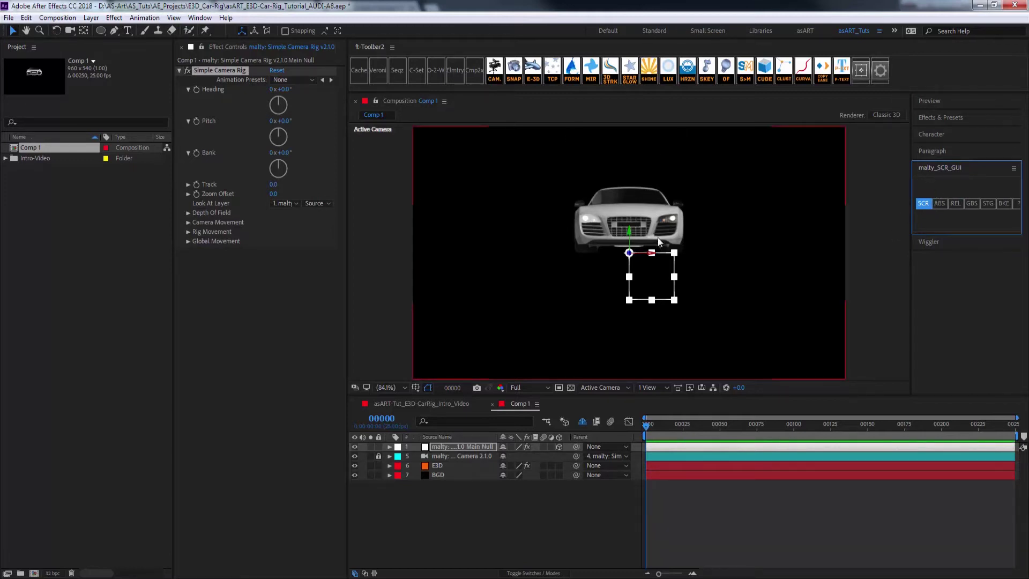
drag(630, 232, 626, 201)
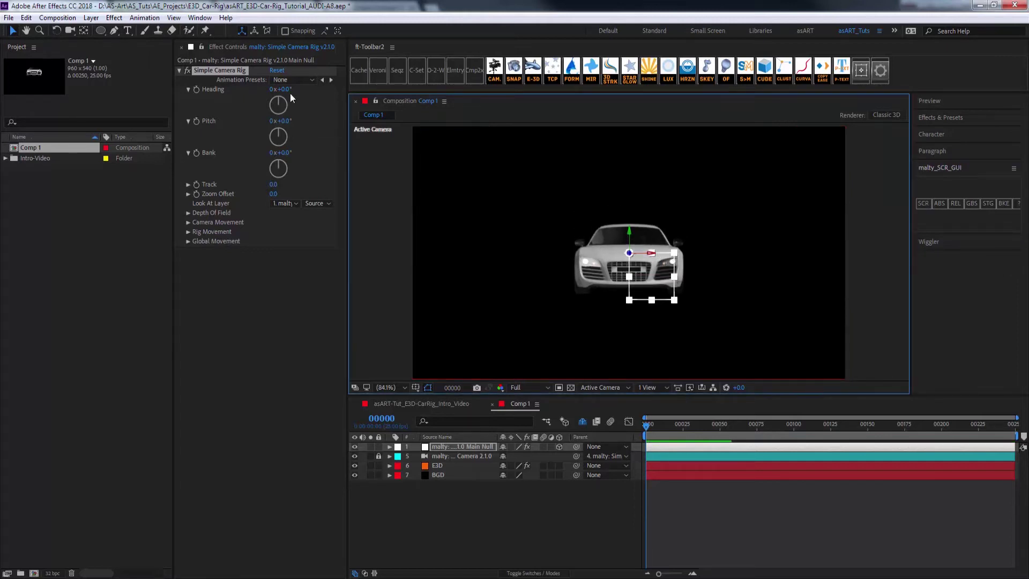
Set the camera rig's Heading to 64°, Track to 450 and Pitch to -14°
drag(284, 89, 319, 87)
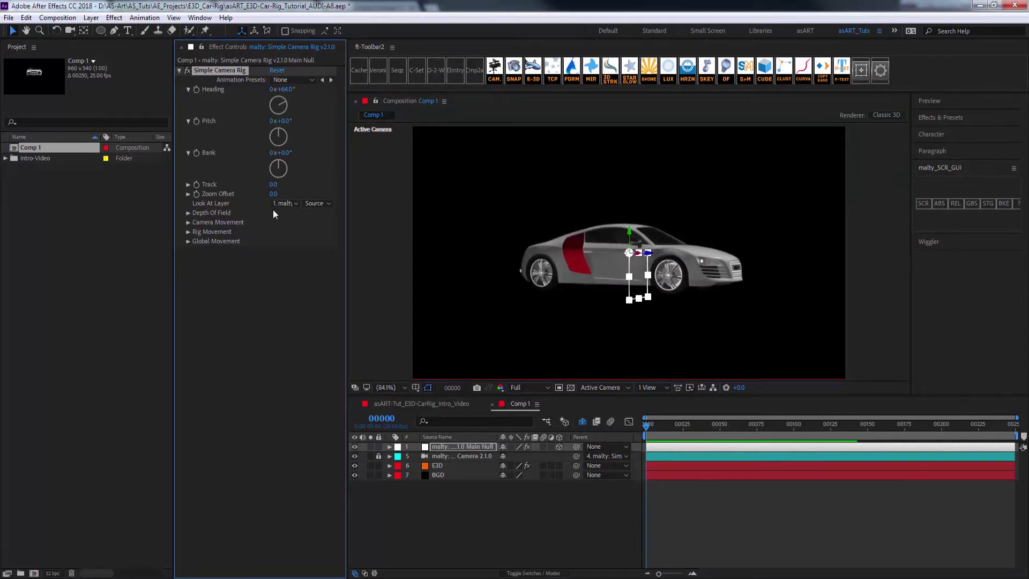
drag(281, 185, 292, 193)
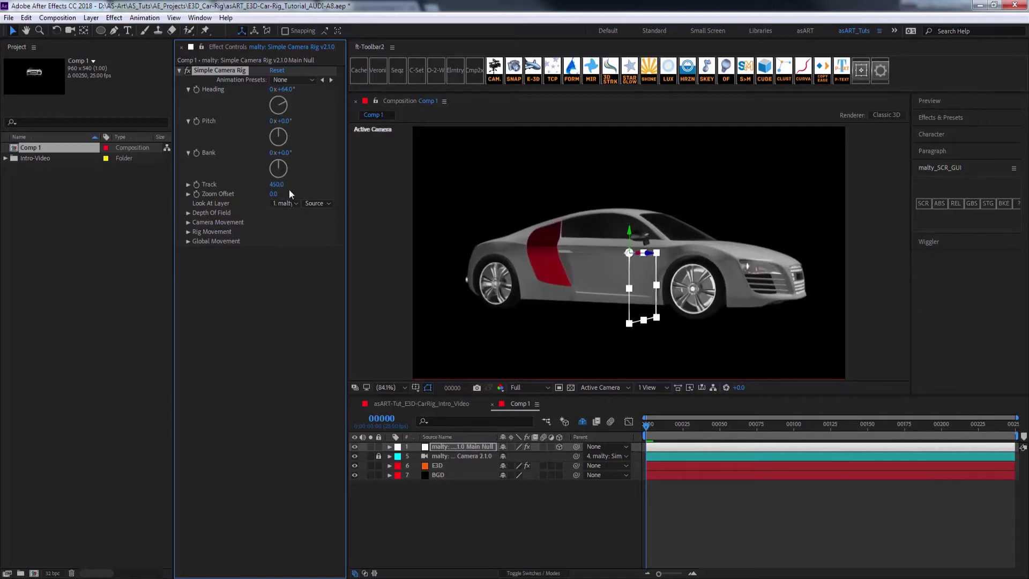
drag(283, 120, 273, 121)
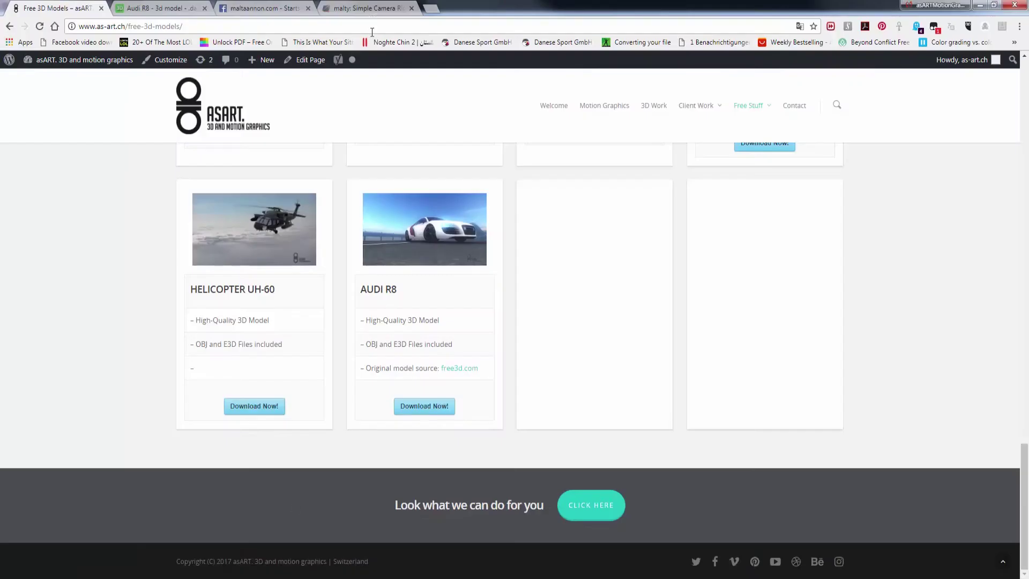
View the malty: Simple Camera Rig product page on aescripts in the browser and return to After Effects
click(368, 6)
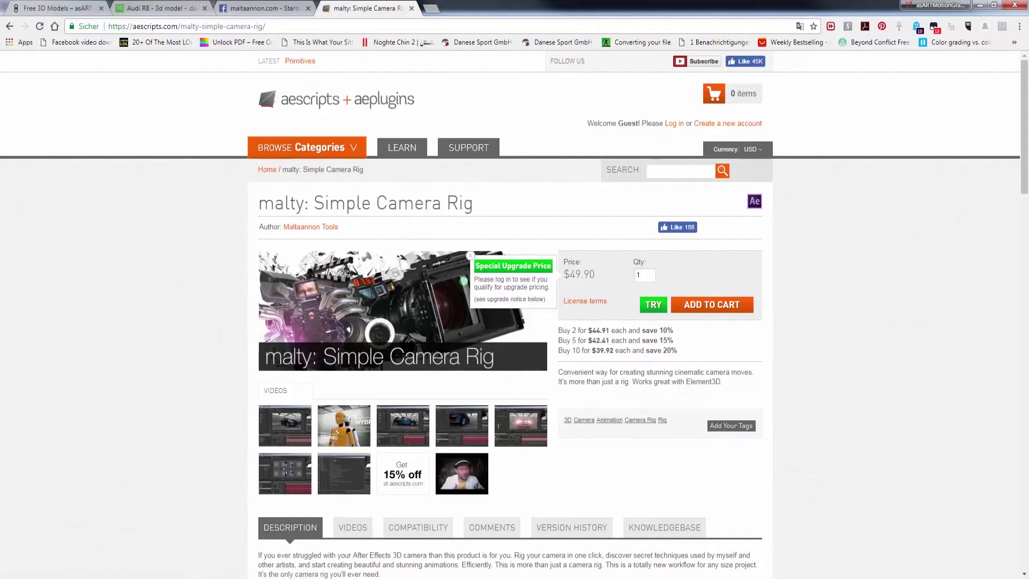
key(alt+Tab)
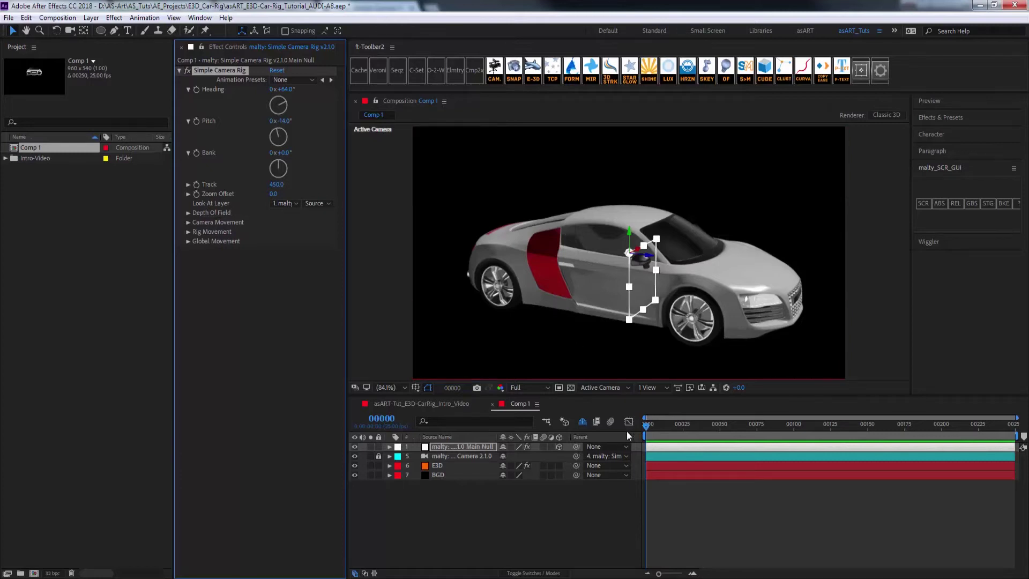
Lower the camera rig's main null along the Y axis and set Track to 670 for a closer shot
click(379, 456)
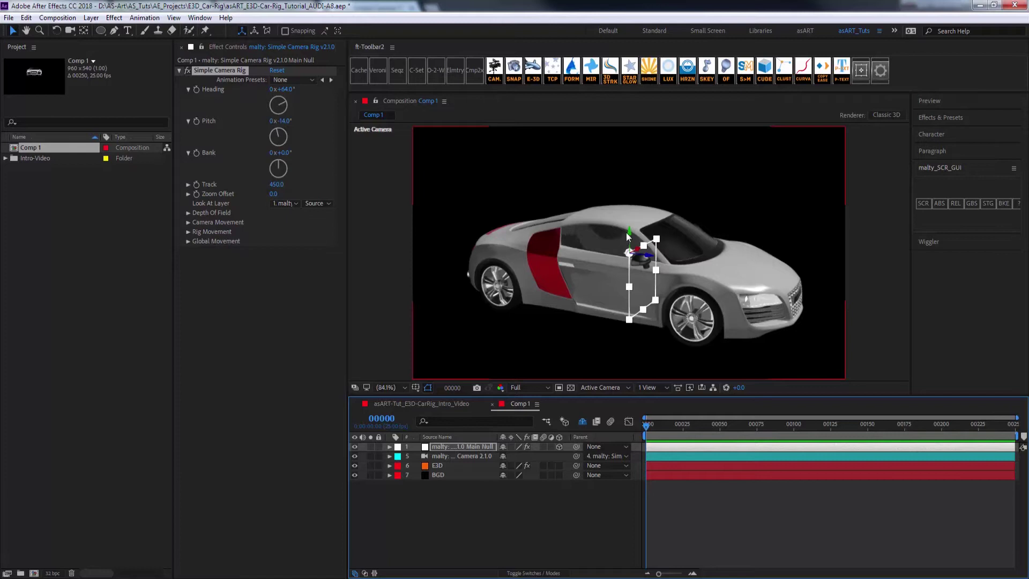
drag(628, 230, 629, 263)
drag(284, 184, 288, 184)
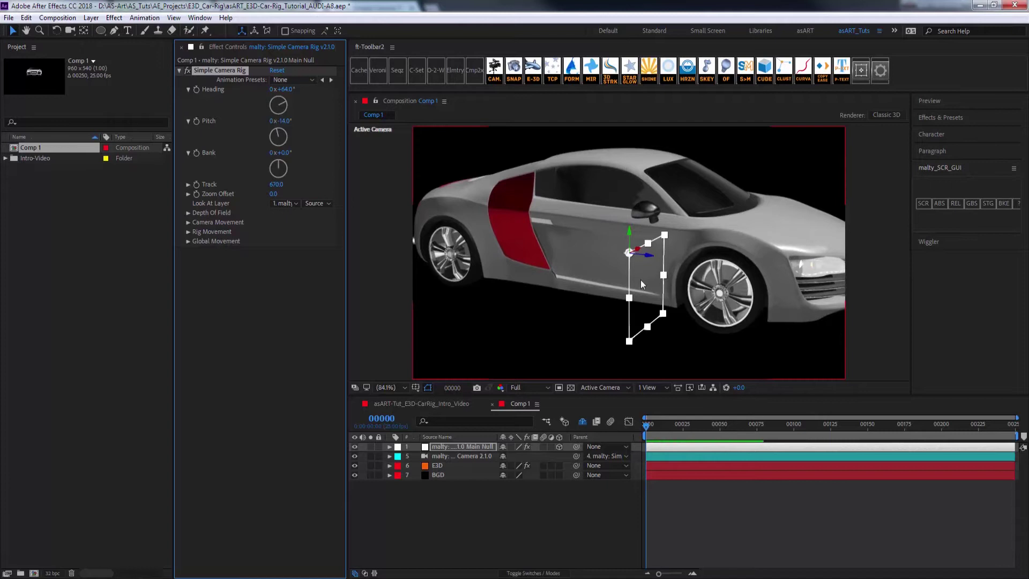
Show the Channel 1 rotation settings under Group 1's Aux Channels in the E3D layer's Element effect
click(453, 465)
click(189, 116)
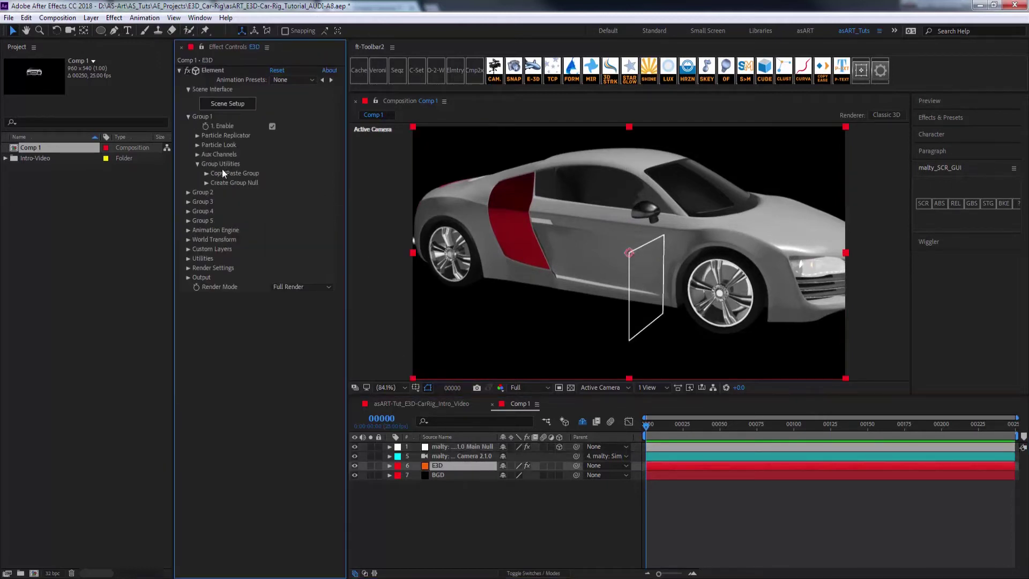
click(196, 154)
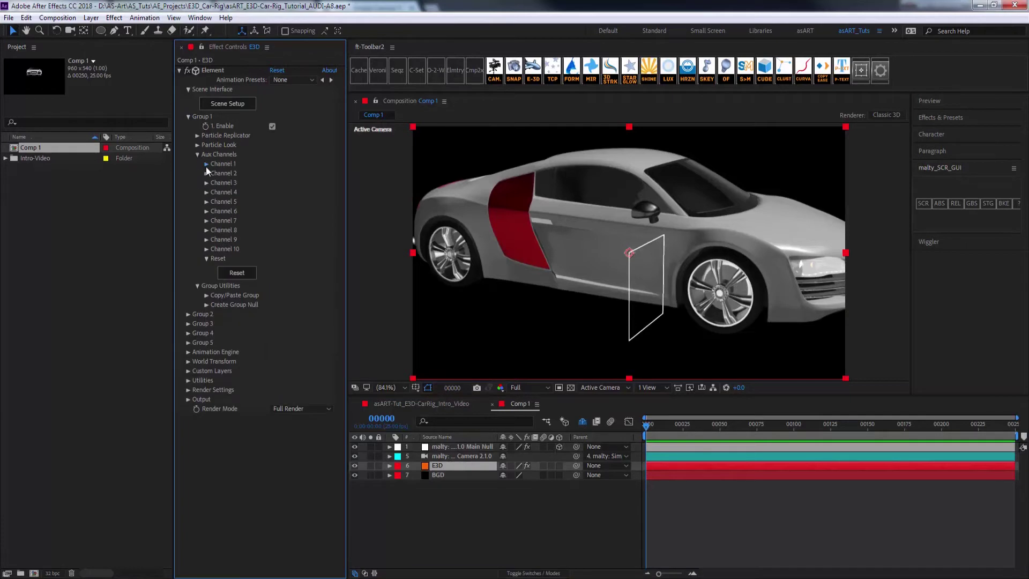
click(205, 164)
click(215, 220)
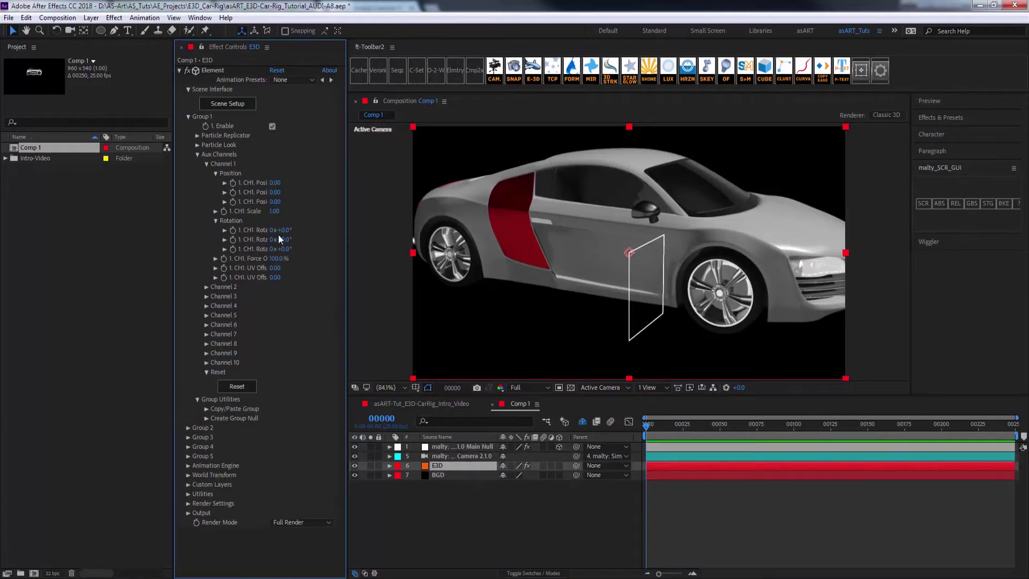
Test the Channel 1 X rotation on the front wheels and reset it to 0°
mouse_move(280, 230)
mouse_down()
mouse_move(320, 232)
mouse_move(288, 230)
mouse_up()
click(288, 231)
text(0)
key(Return)
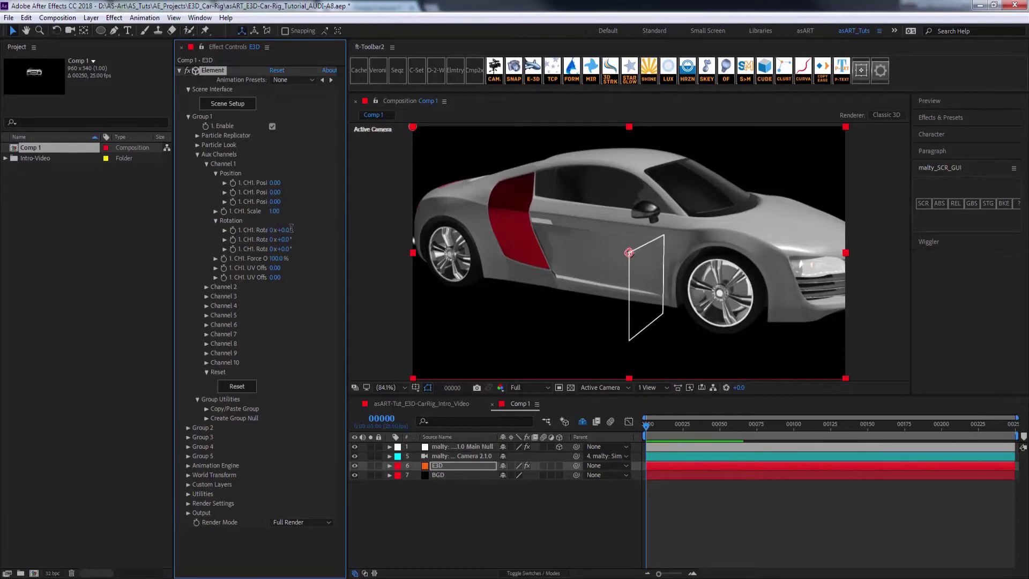
Add the expression time*360 to the Channel 1 X rotation
alt+click(233, 231)
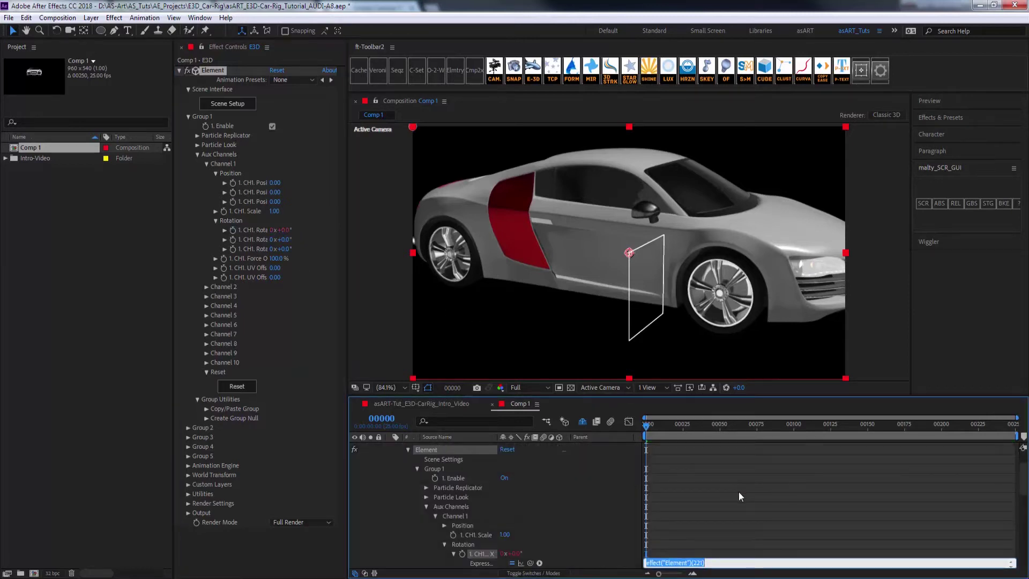
text(time*360)
key(KP_Enter)
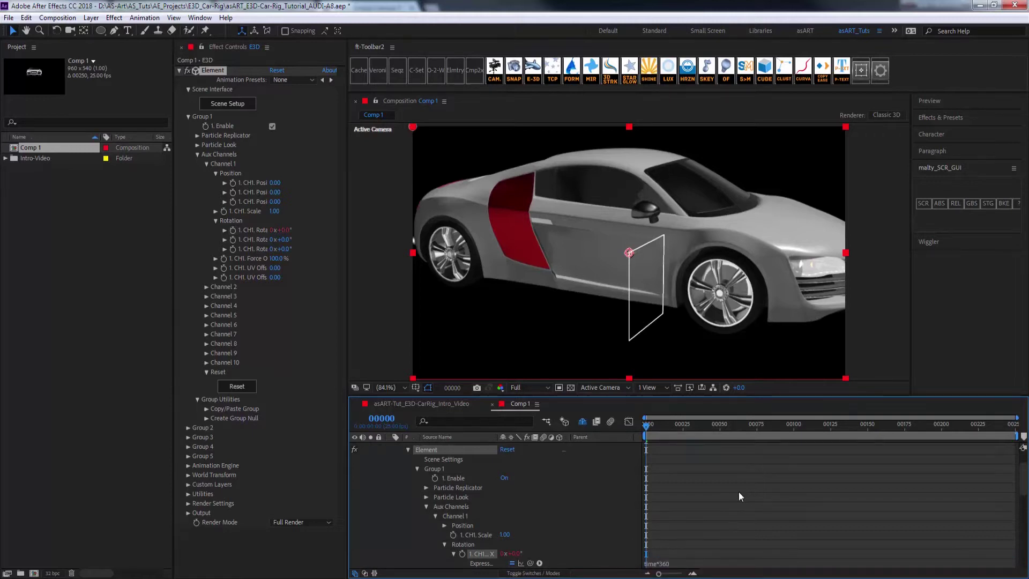
Show the Channel 2 rotation settings and add the expression time*360 to its X rotation
click(207, 287)
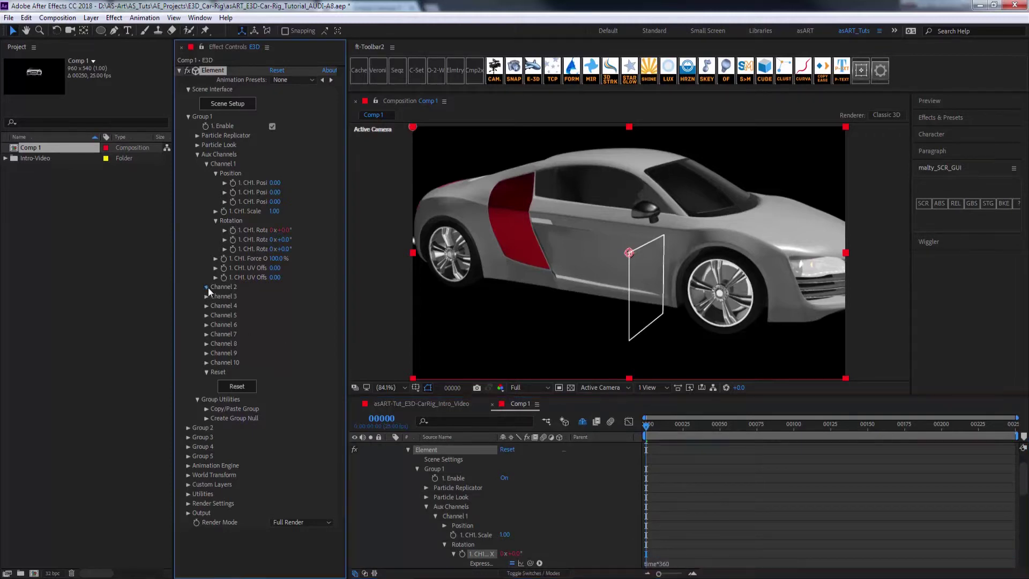
click(215, 343)
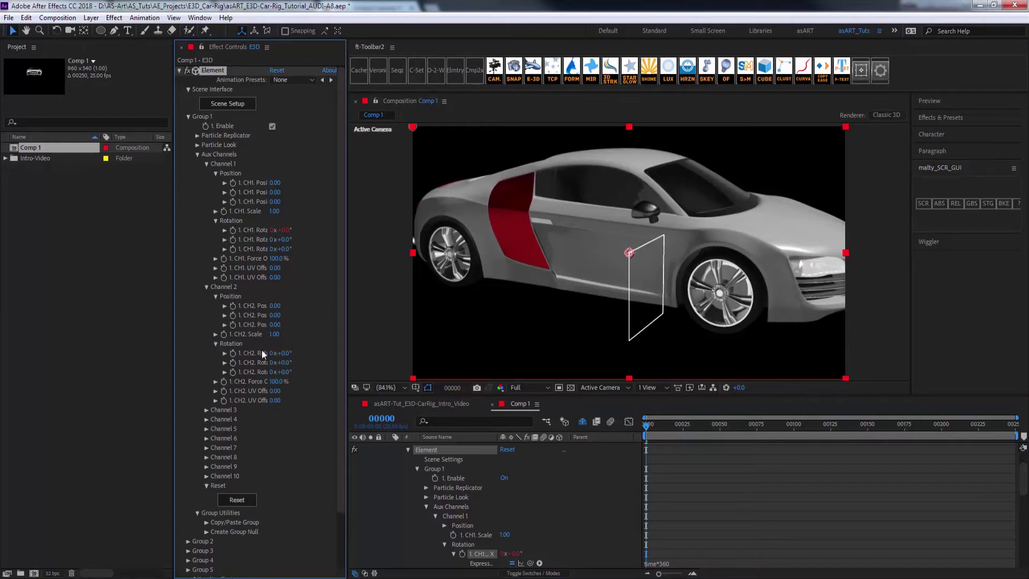
alt+click(233, 353)
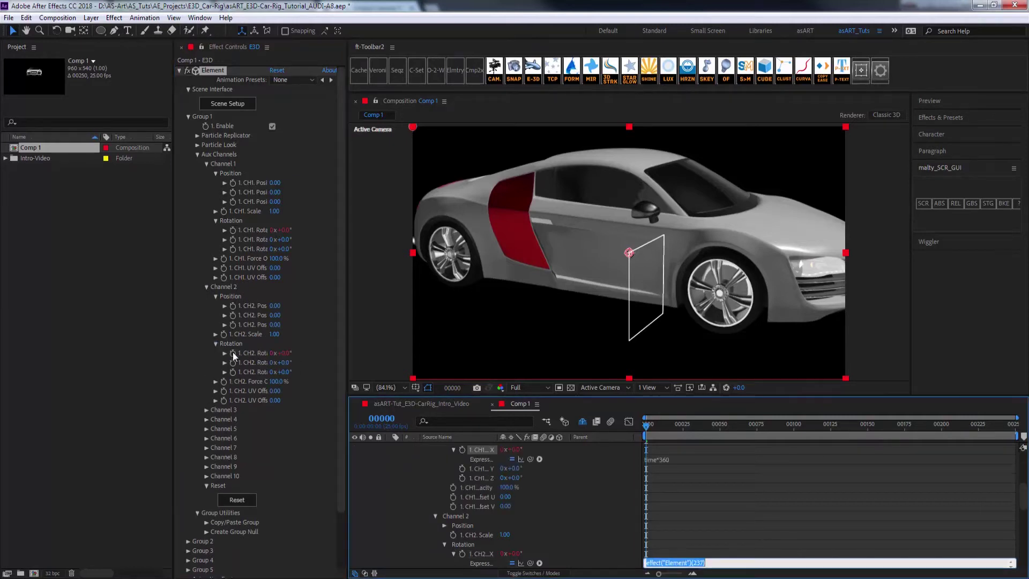
text(time*360)
key(KP_Enter)
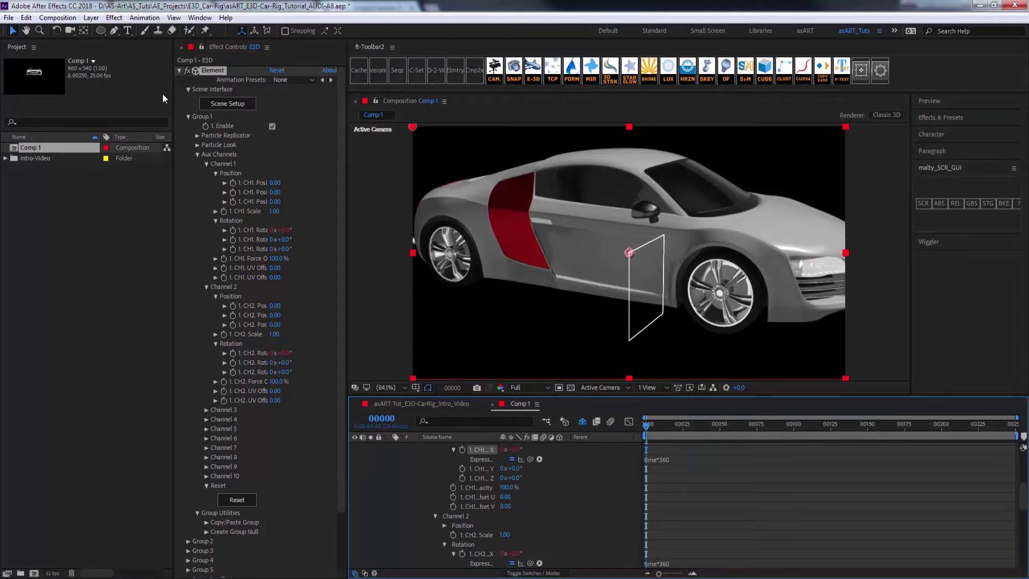
Preview the spinning wheels, scrub back to frame 0 and review the Channel 1 rotation expression without changing it
key(space)
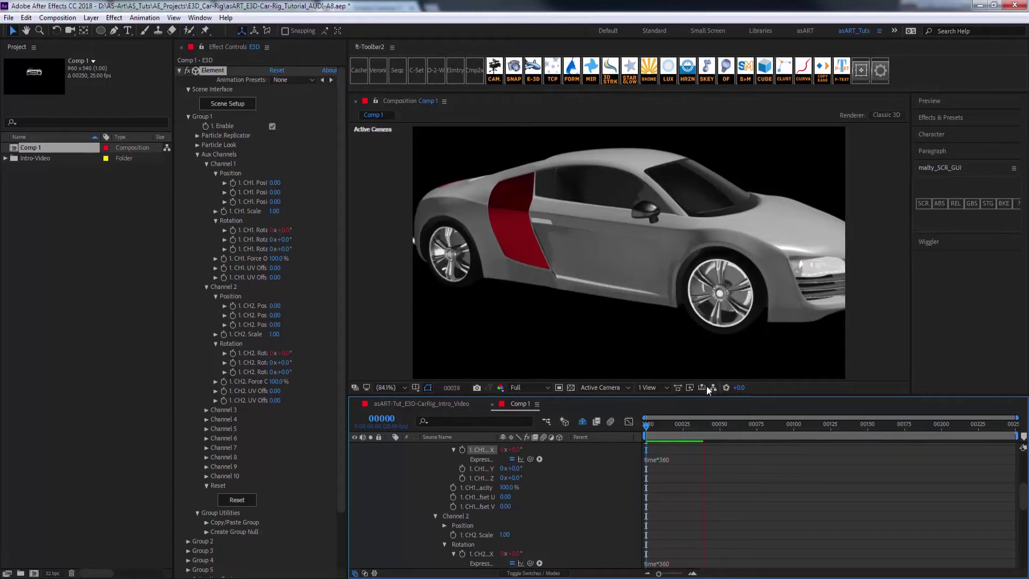
key(space)
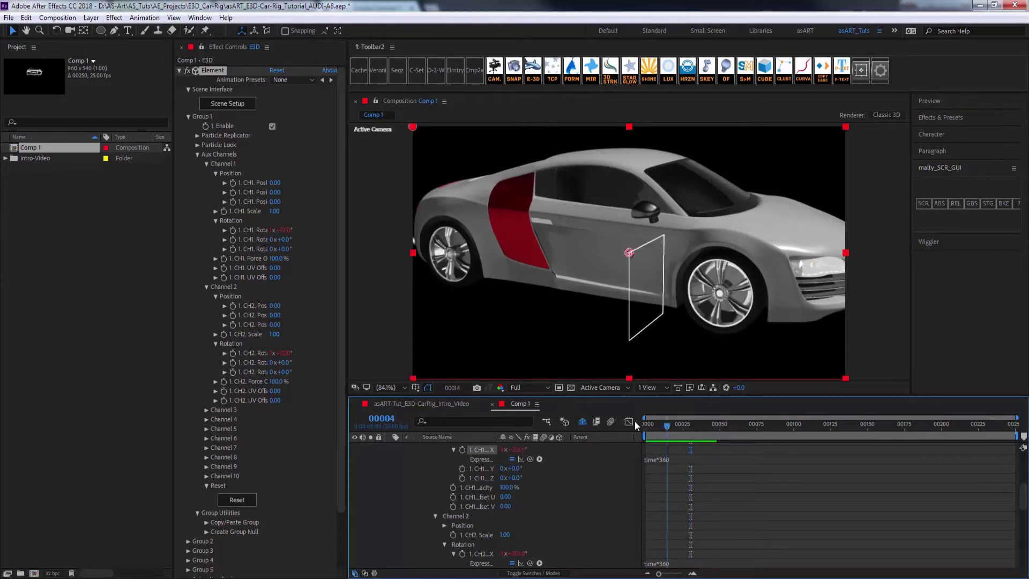
key(space)
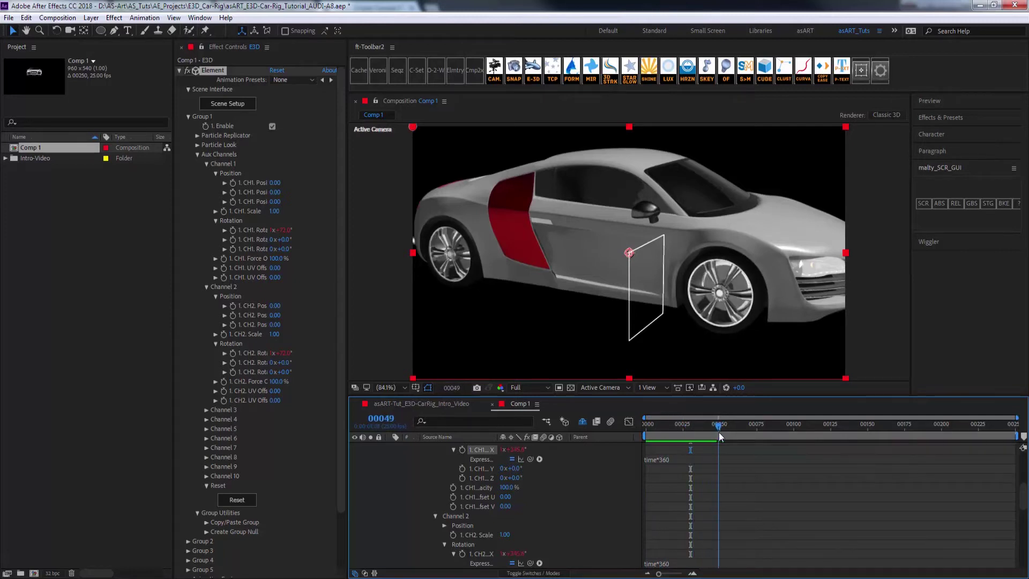
drag(719, 432, 643, 425)
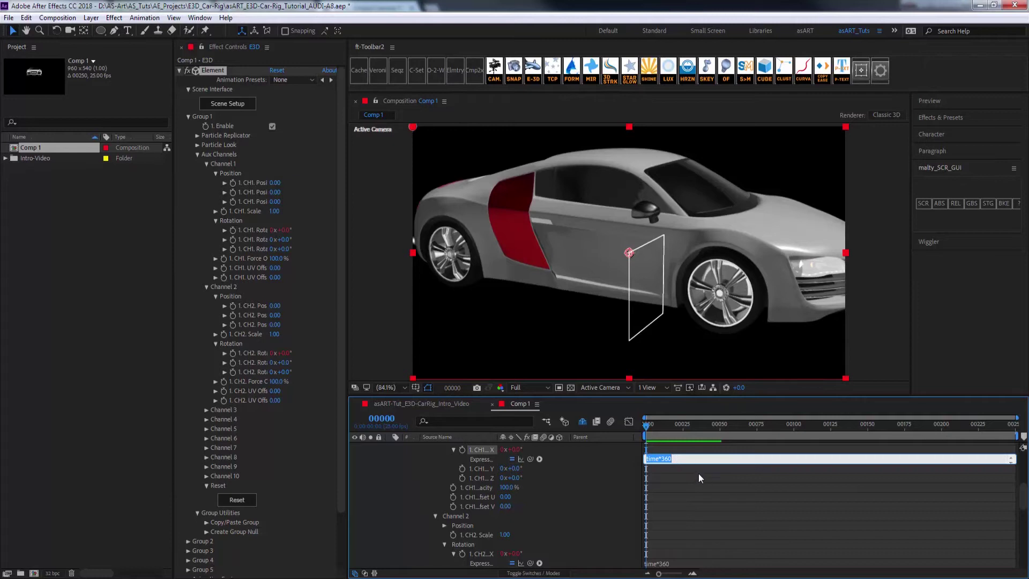
click(740, 498)
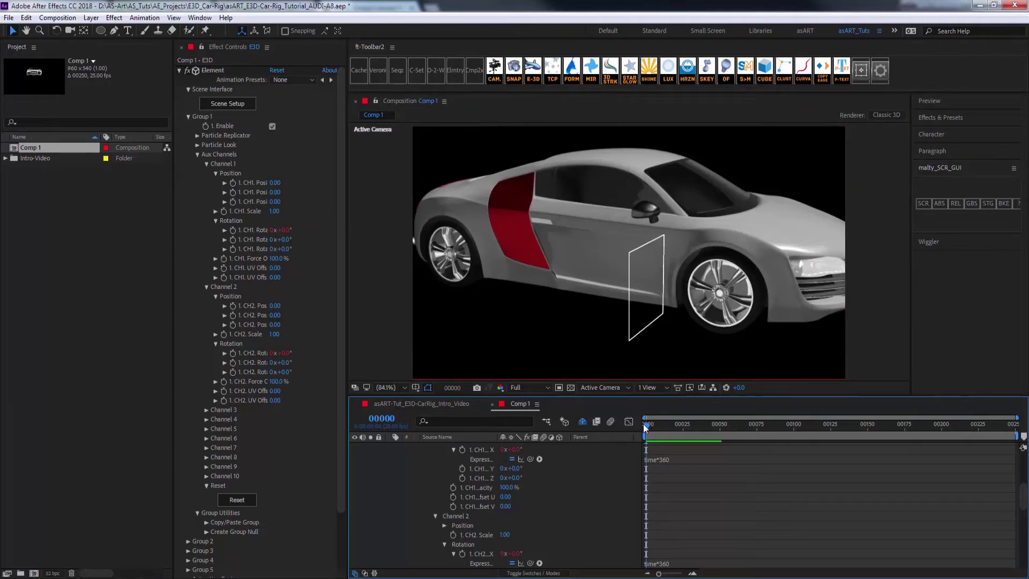
Try steering the front wheels with a Channel 1 Y rotation of 21°, preview the spin and reset the value to 0°
drag(645, 426, 697, 429)
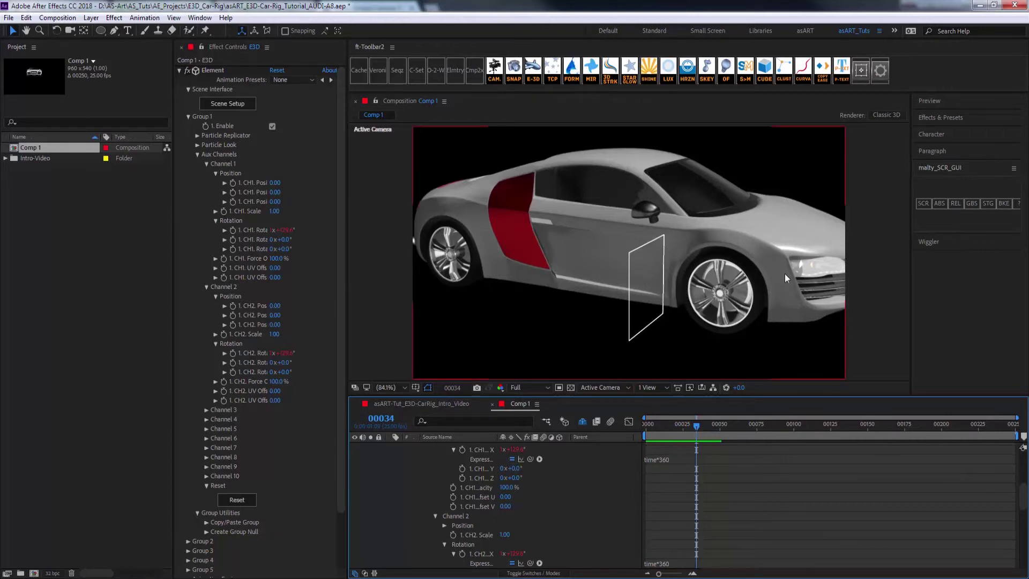
drag(697, 424, 638, 421)
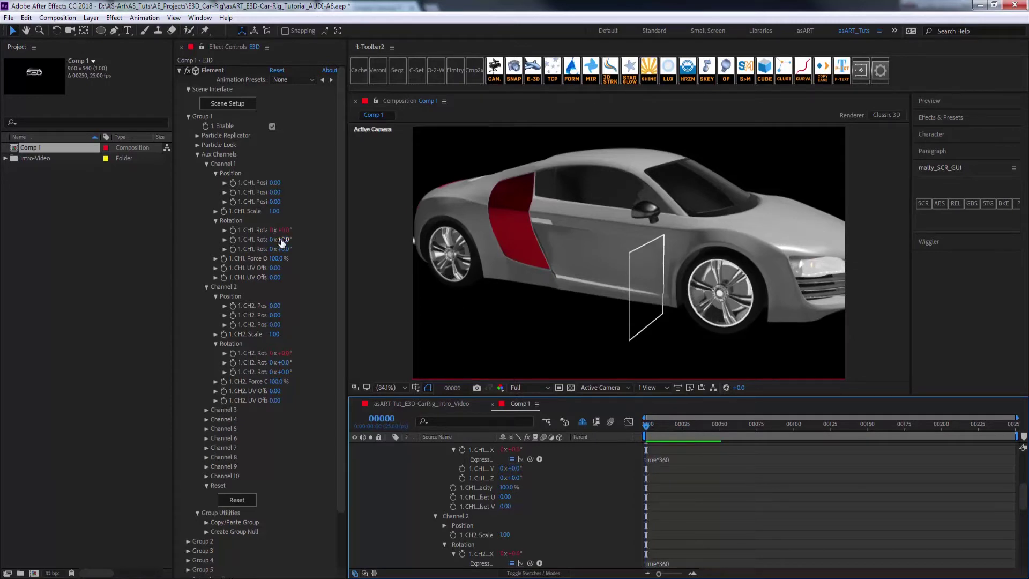
mouse_move(285, 242)
mouse_down()
mouse_move(301, 240)
mouse_move(246, 218)
mouse_move(288, 230)
mouse_up()
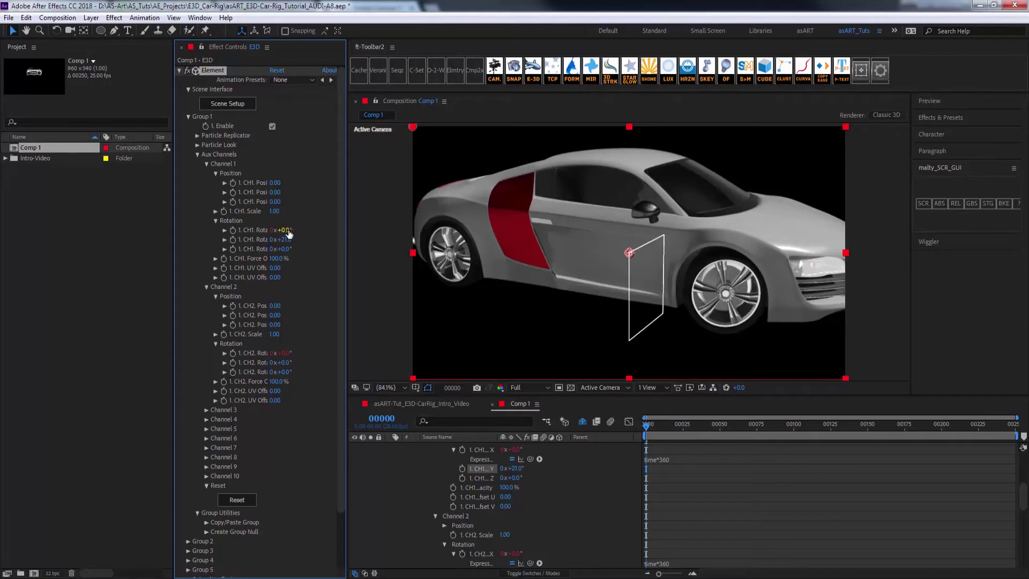
key(space)
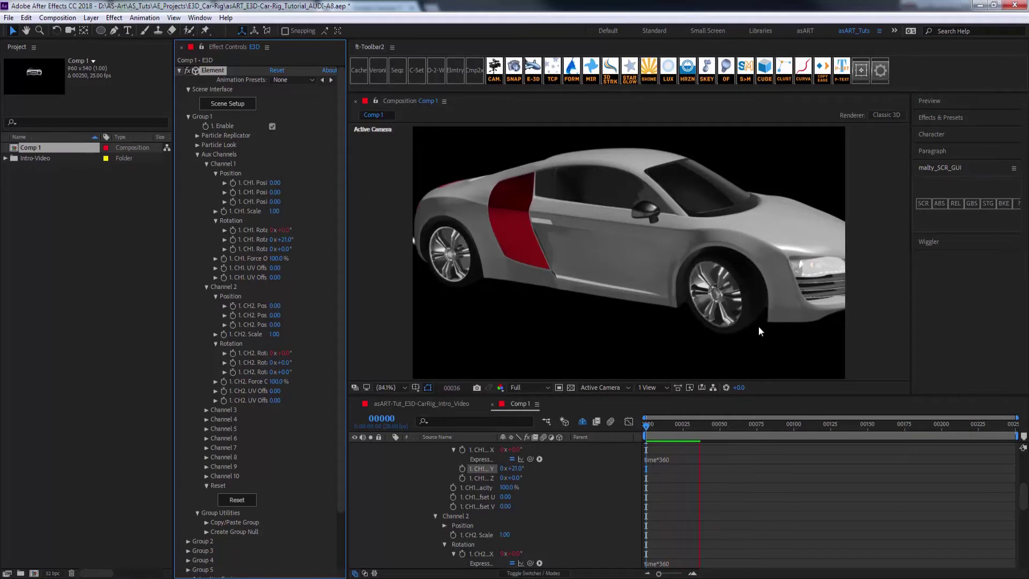
drag(674, 424, 649, 434)
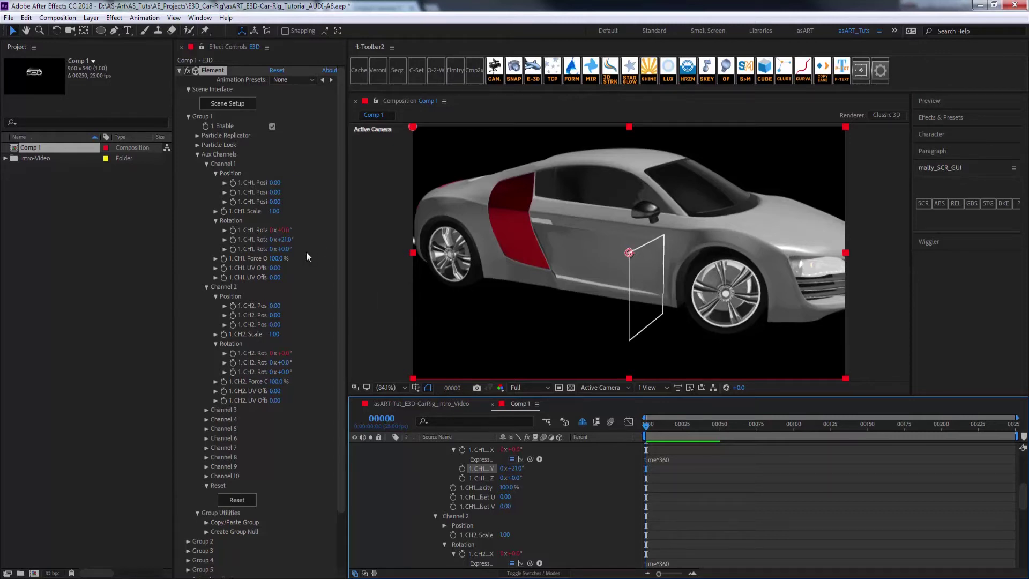
click(287, 240)
text(0)
key(Return)
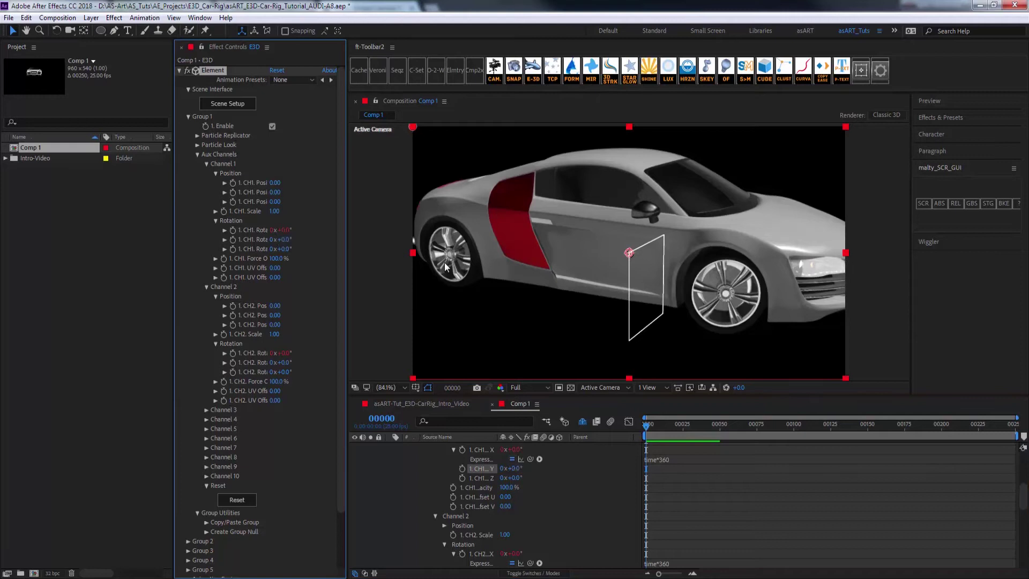
Enable Multi-Object in the Particle Look settings of Group 1
click(197, 154)
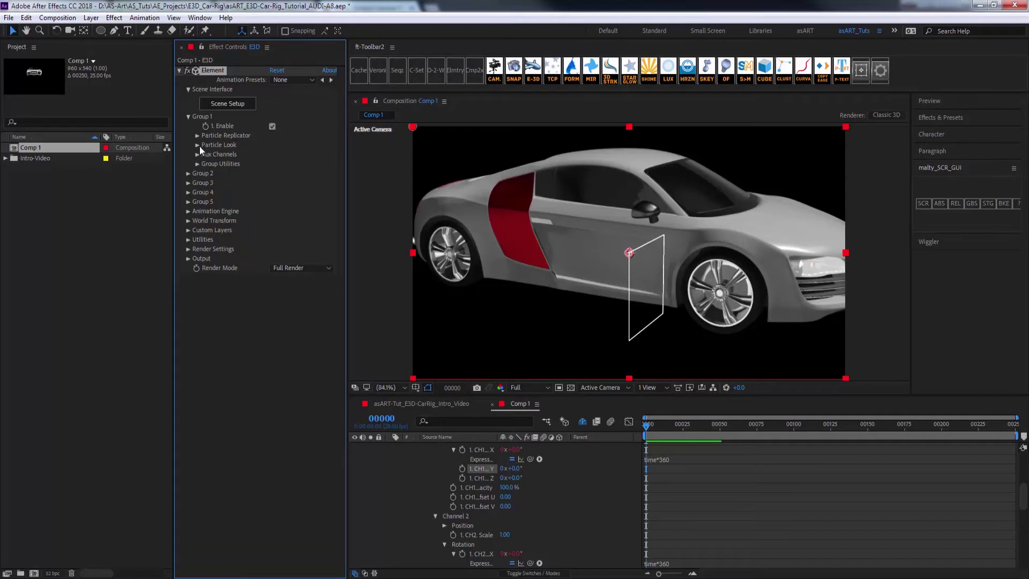
click(197, 145)
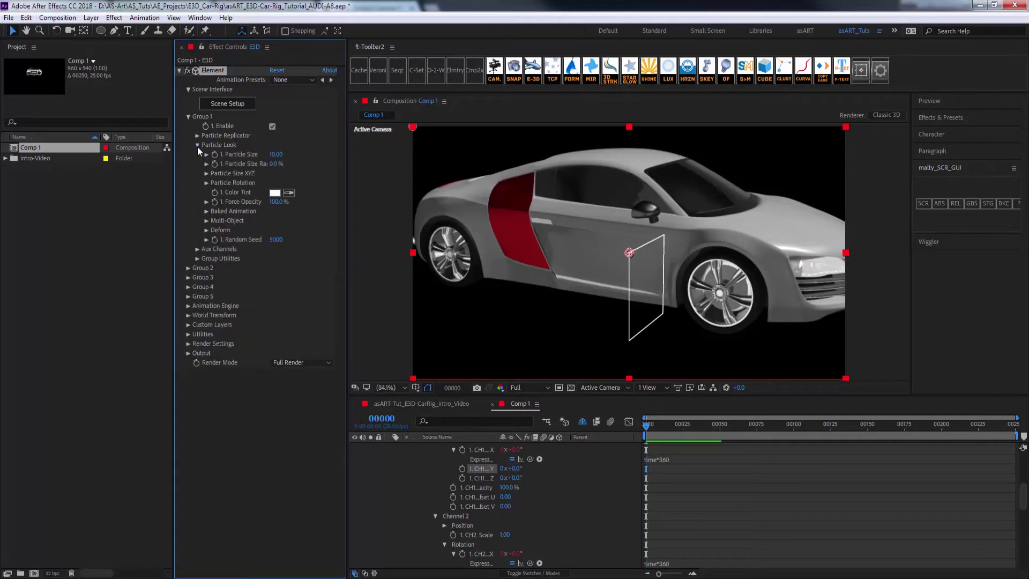
click(207, 221)
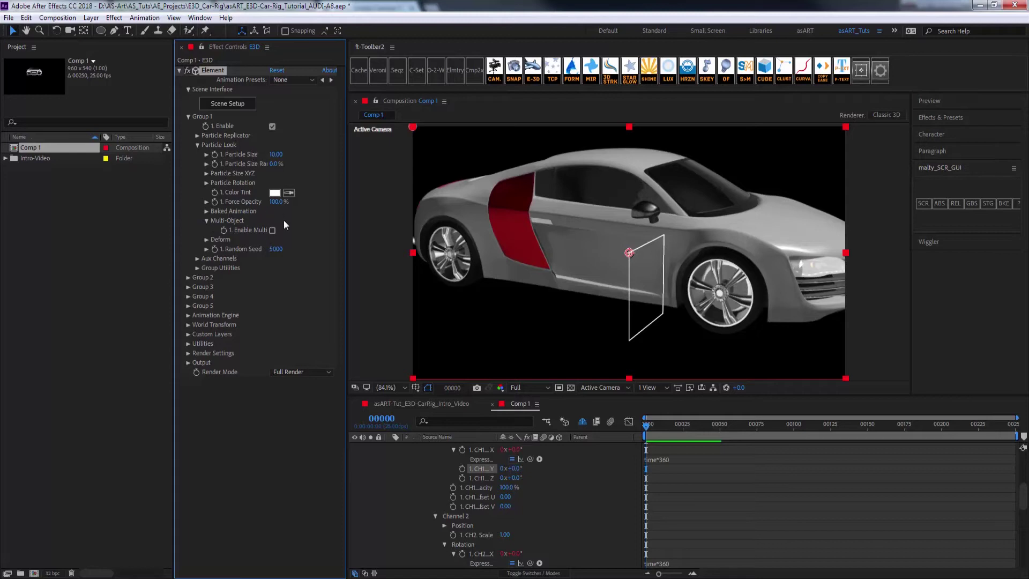
click(273, 230)
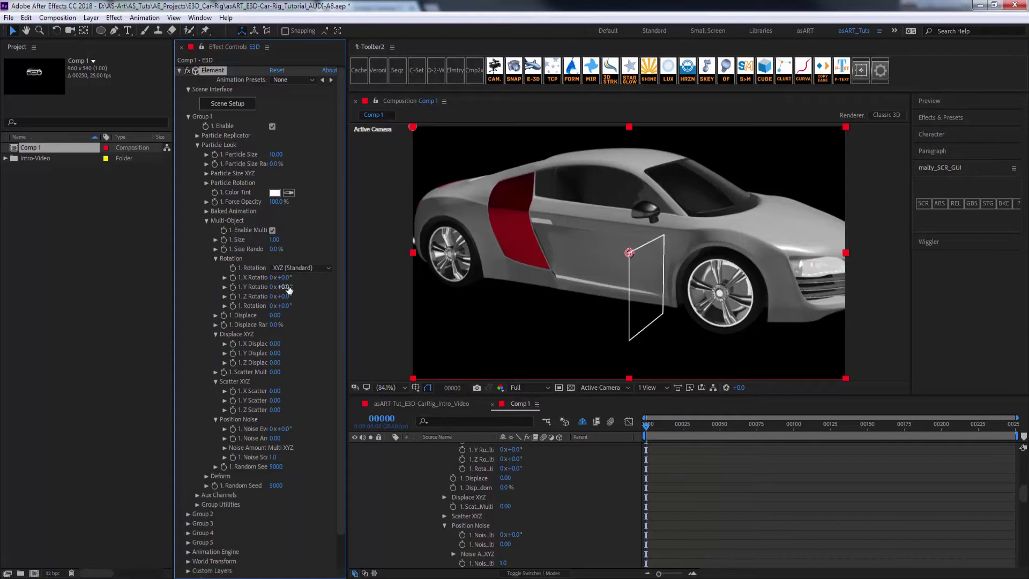
Test the Multi-Object Y rotation at -30° and -23°, preview the wheel motion and reset the rotation to 0°
drag(290, 286, 275, 284)
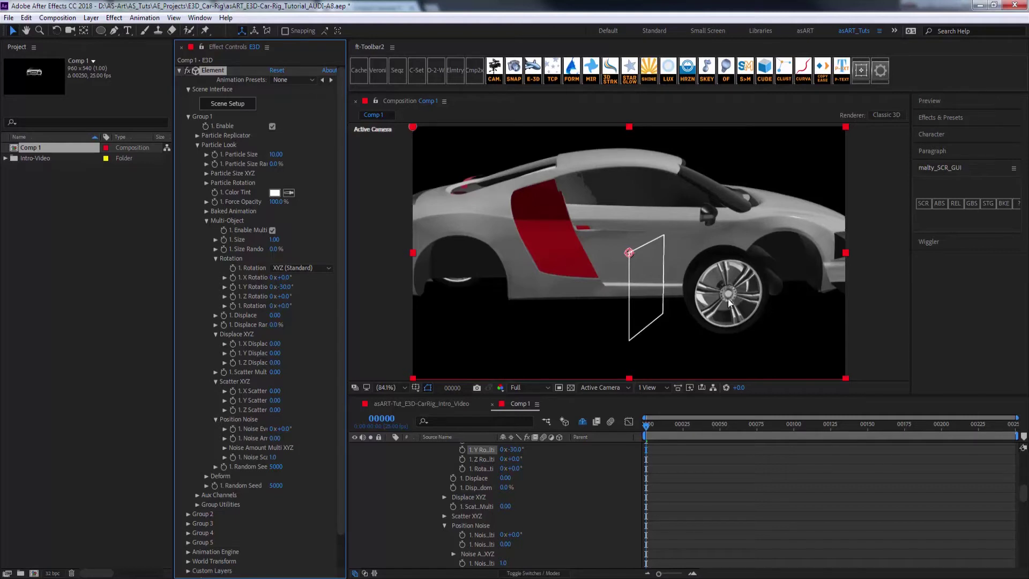
mouse_move(282, 287)
mouse_down()
mouse_move(312, 290)
mouse_move(287, 286)
mouse_up()
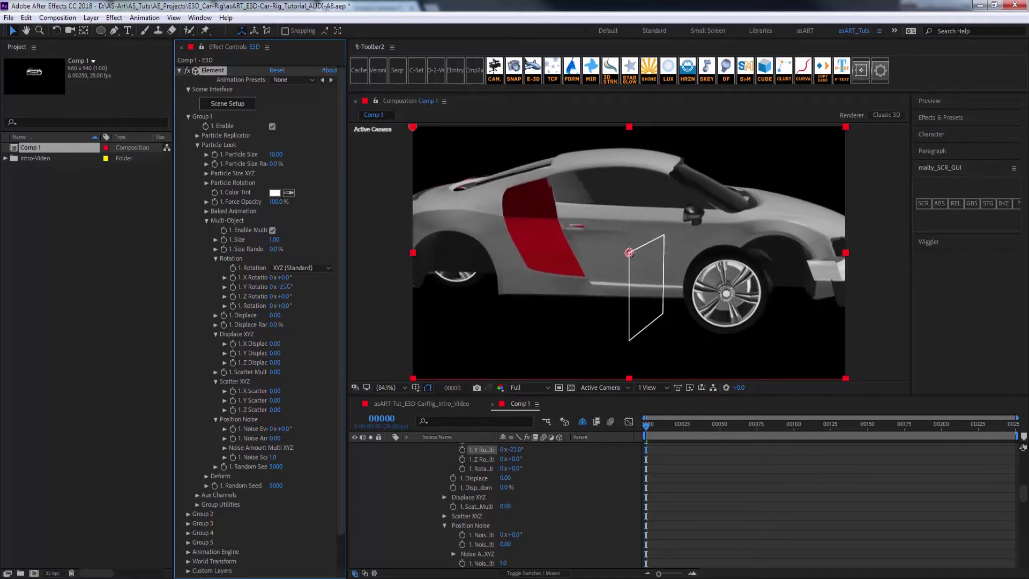
key(space)
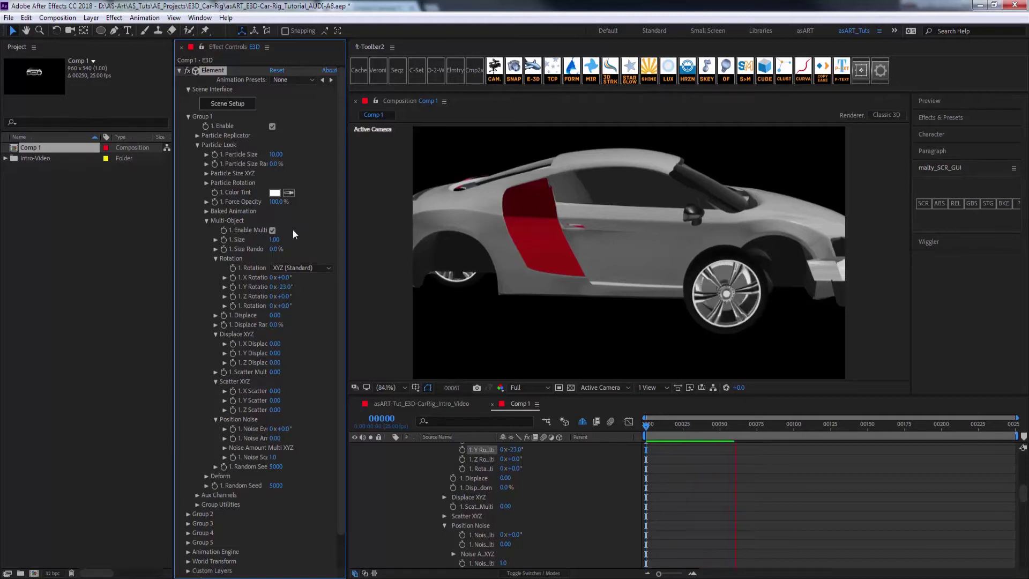
click(685, 424)
drag(687, 428, 634, 420)
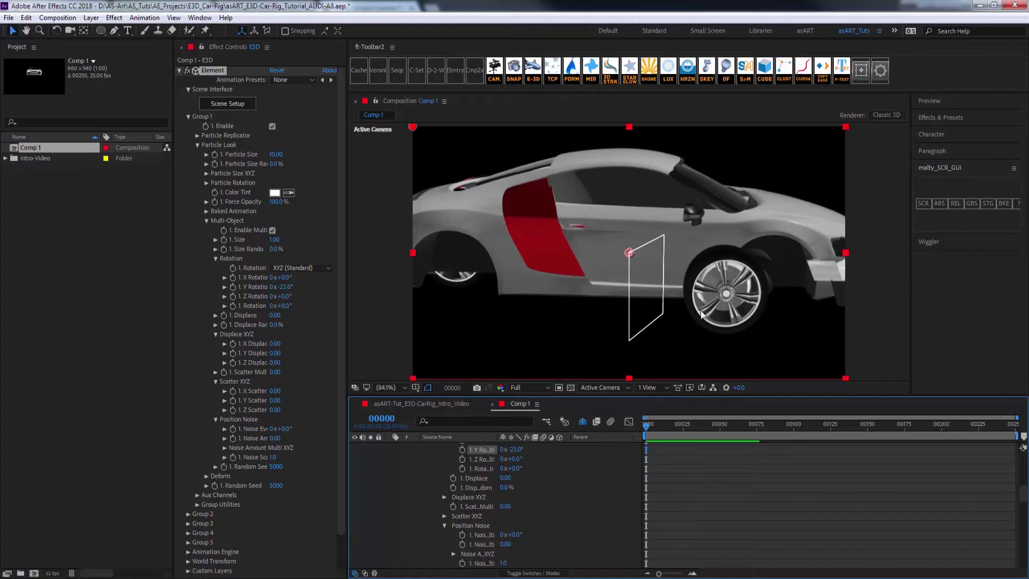
click(283, 287)
text(0)
key(Return)
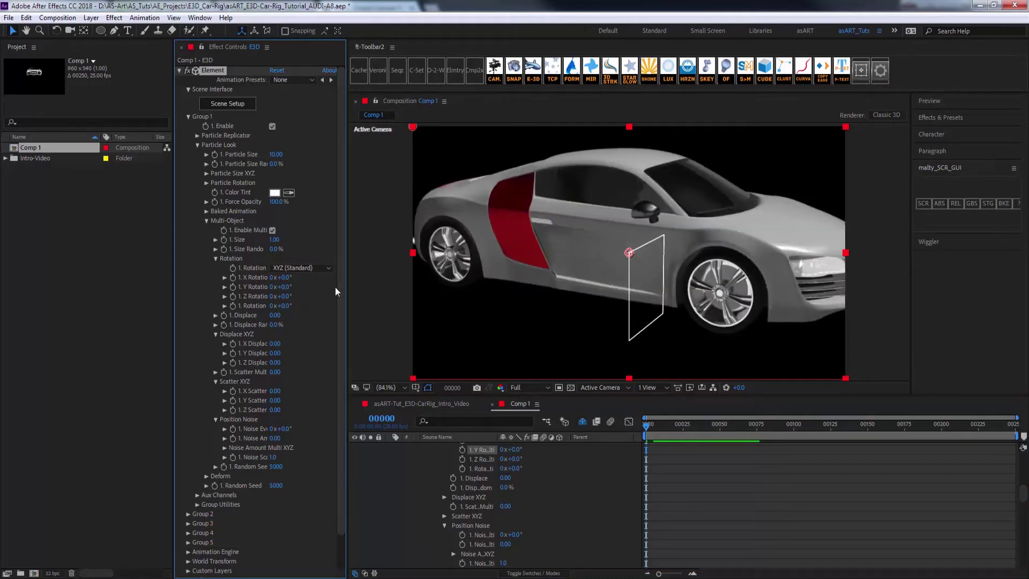
Disable Multi-Object for the whole Audi-R8 model in Scene Setup and apply the scene
click(230, 105)
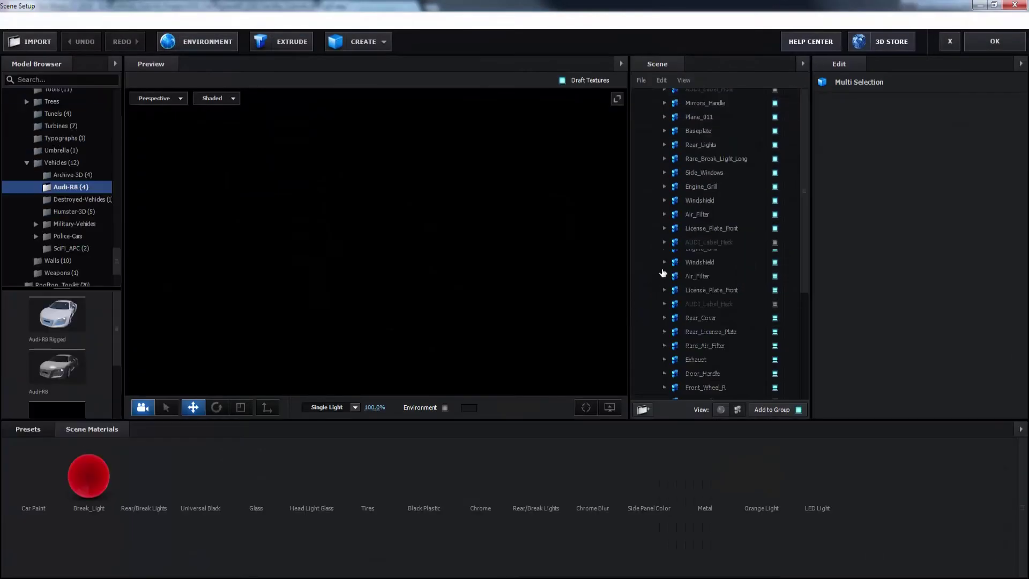
drag(806, 268, 809, 218)
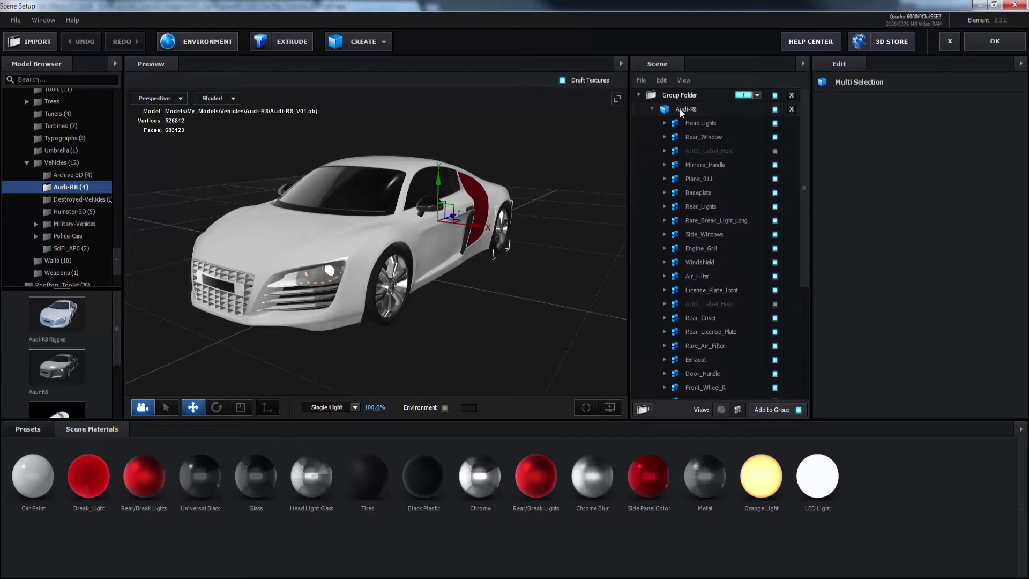
click(682, 109)
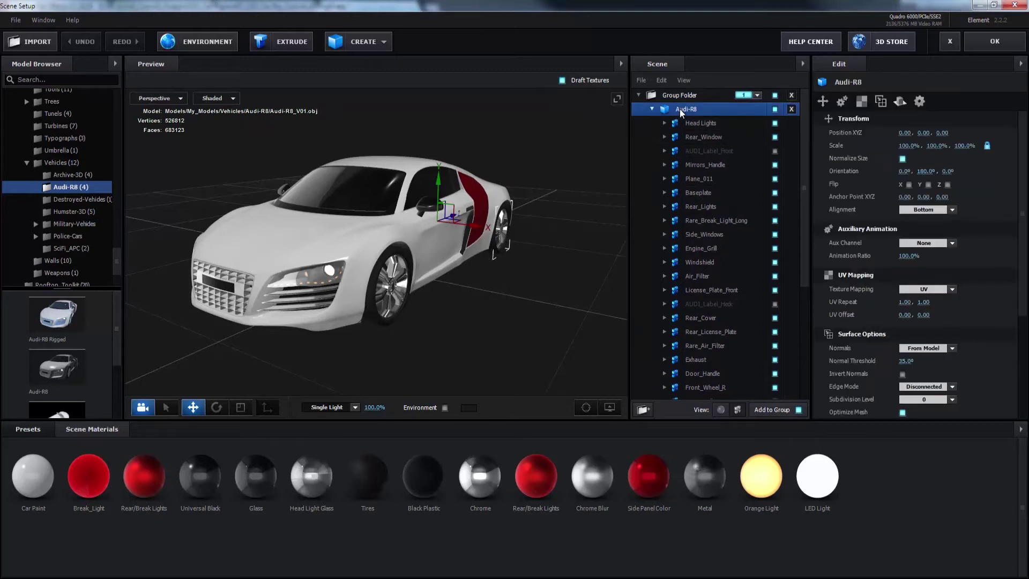
click(919, 101)
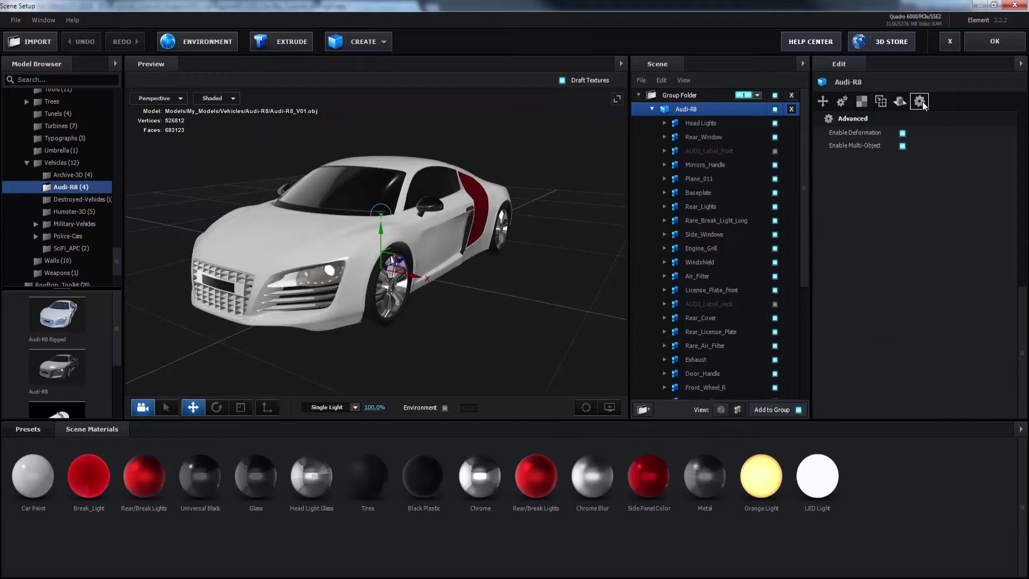
click(903, 146)
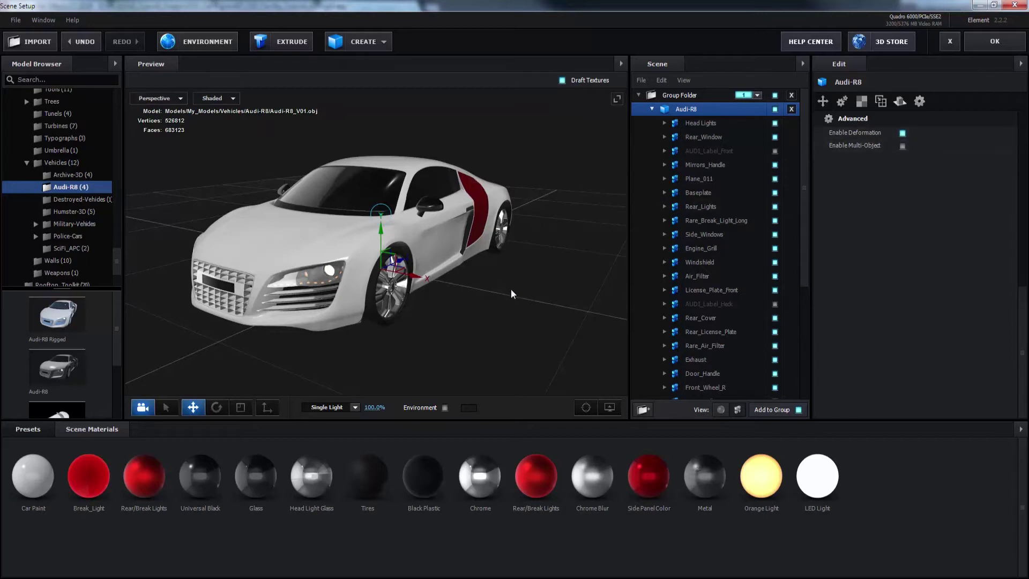
drag(505, 294, 534, 278)
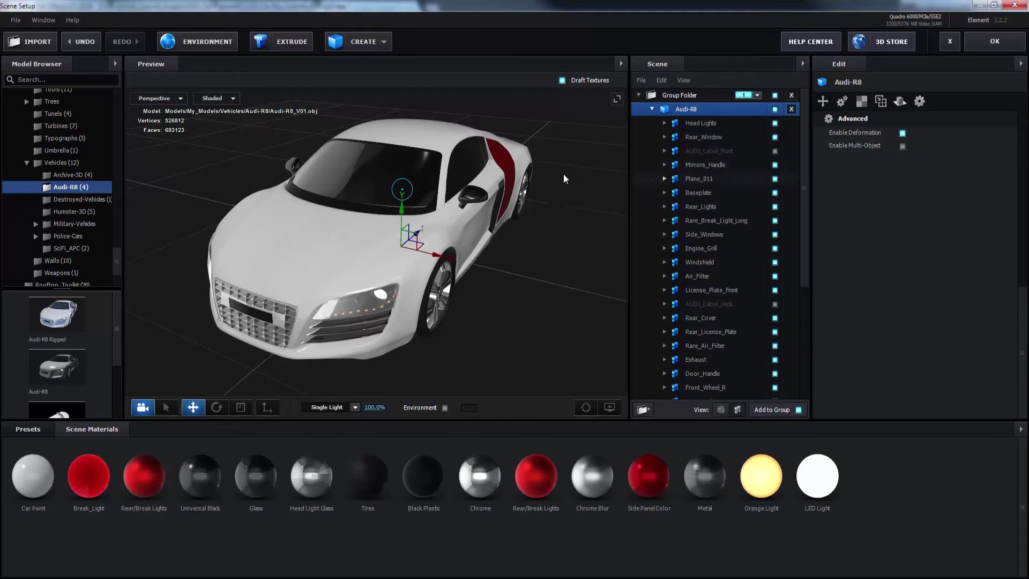
click(996, 42)
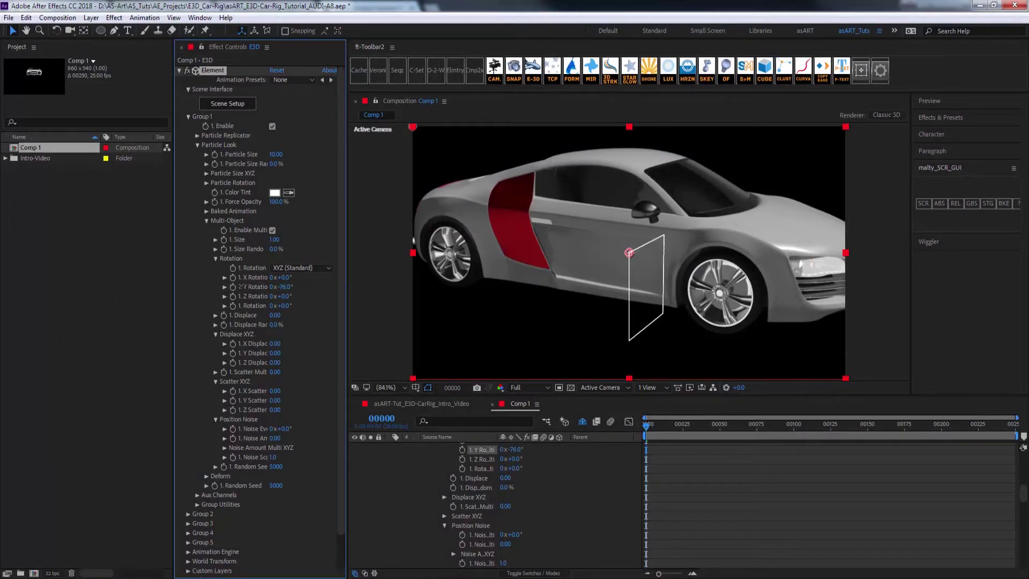
Test the Multi-Object Y rotation on the car again and reset it to 0°
drag(344, 295, 359, 296)
drag(307, 291, 302, 291)
click(286, 287)
text(0)
key(Return)
Reopen Scene Setup and set the Multi-Object option of F_Wheel_L to On
click(236, 105)
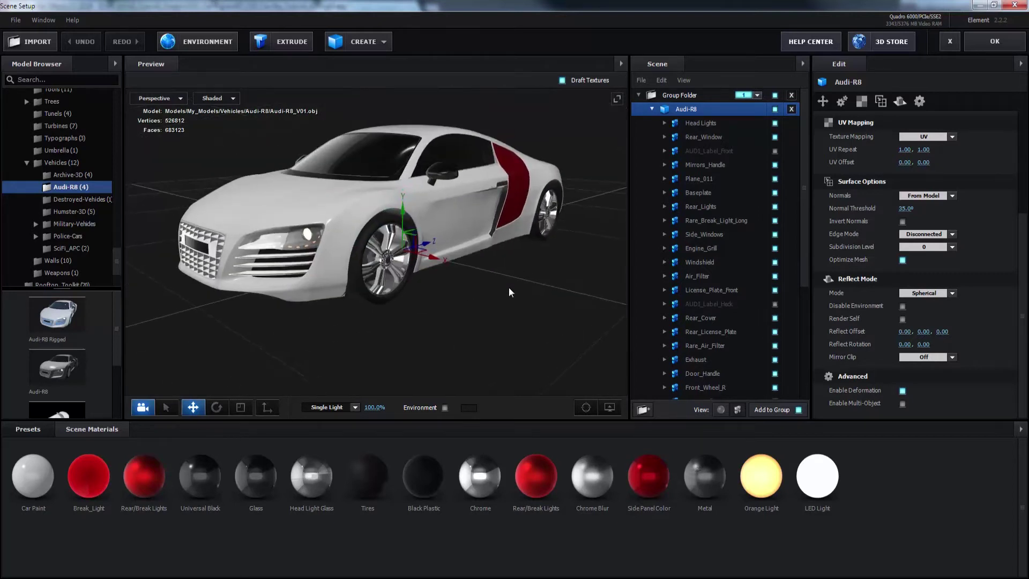
click(406, 268)
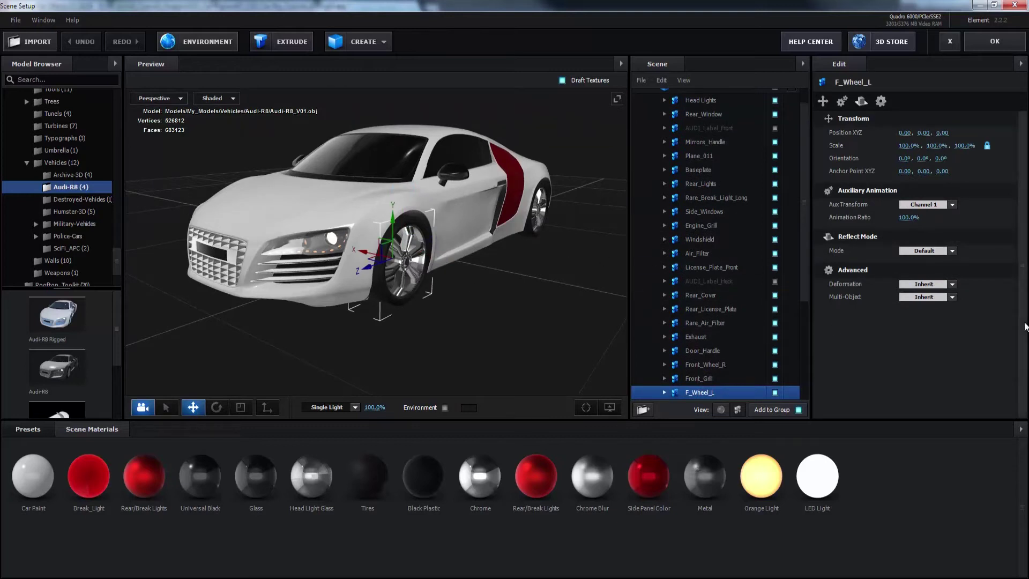
click(924, 297)
click(923, 314)
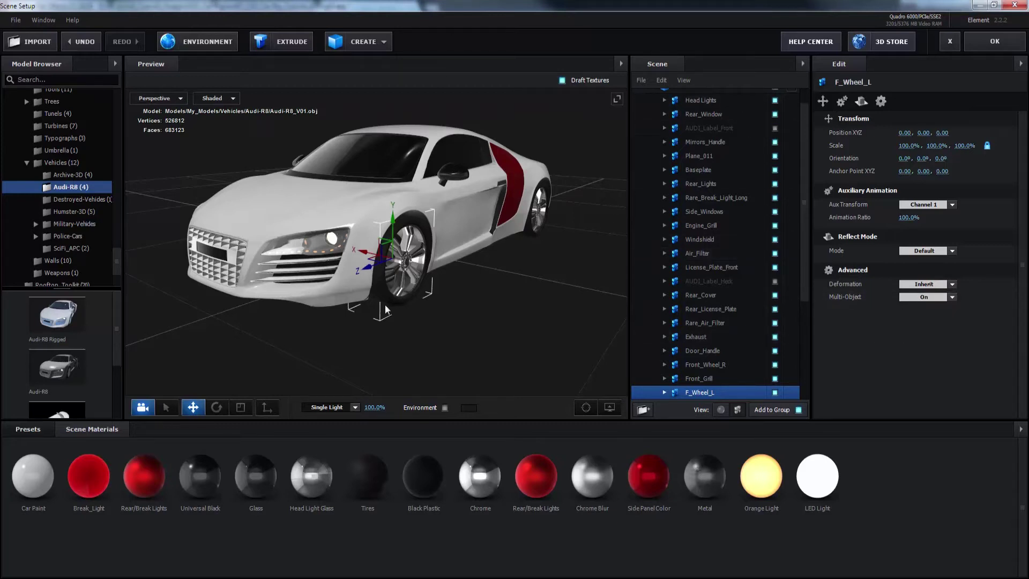
Set the Multi-Object option of Front_Wheel_R to On
drag(282, 324, 349, 333)
click(432, 267)
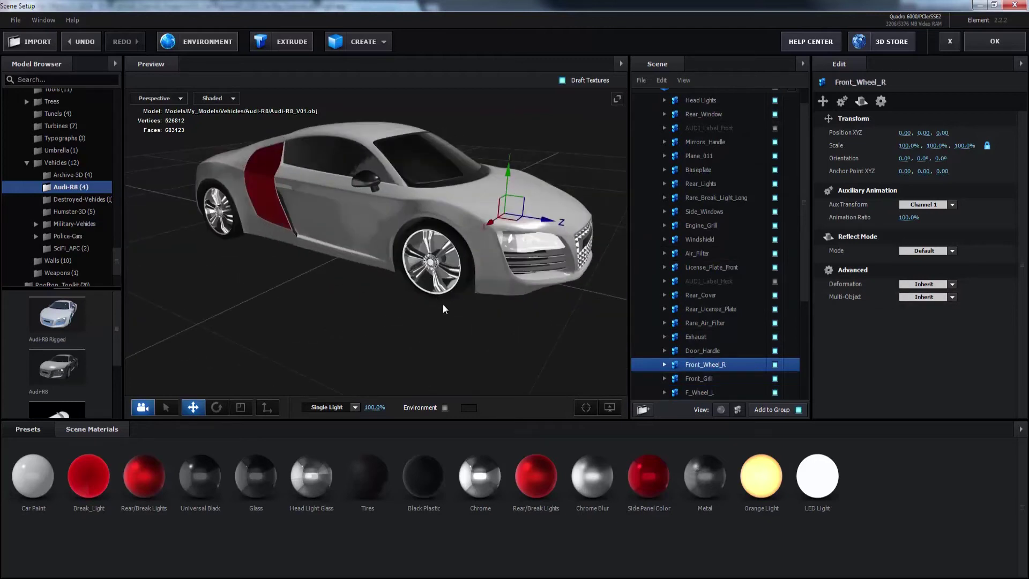
click(952, 298)
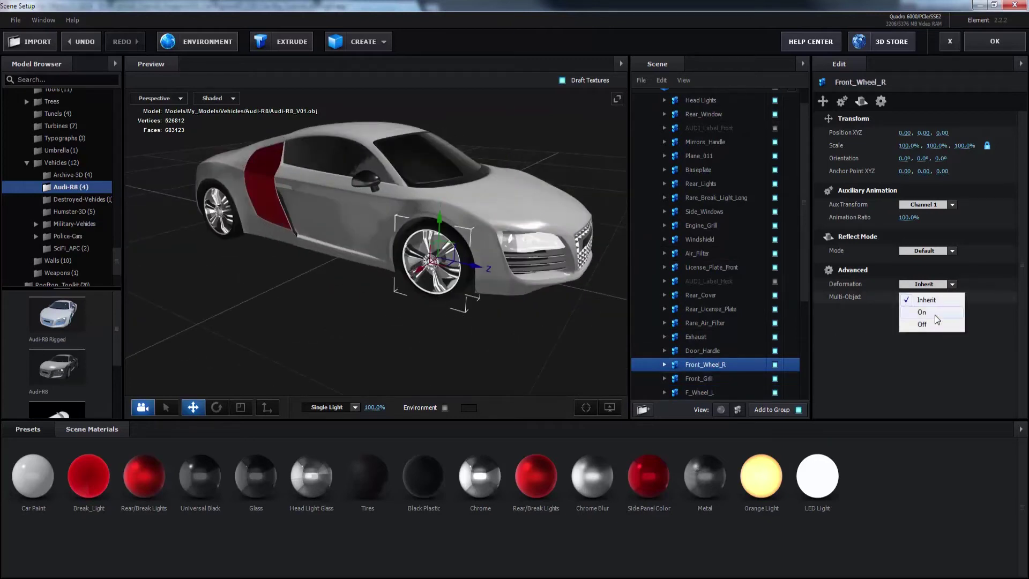
click(937, 314)
Check the Multi-Object settings of Rear_Window and the Audi-R8 model, and apply the scene changes
drag(543, 337, 479, 333)
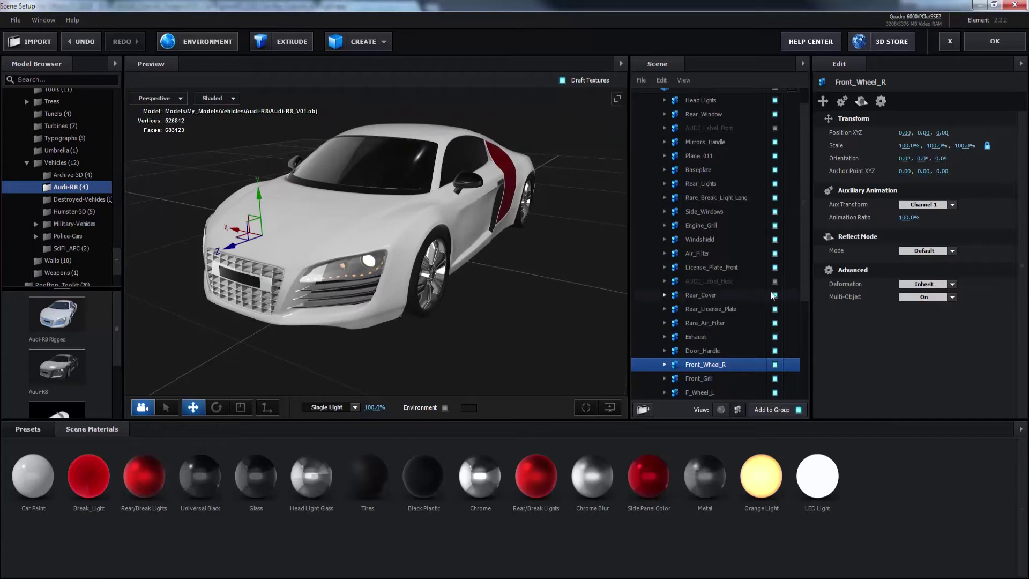
scroll(772, 296, up, 2)
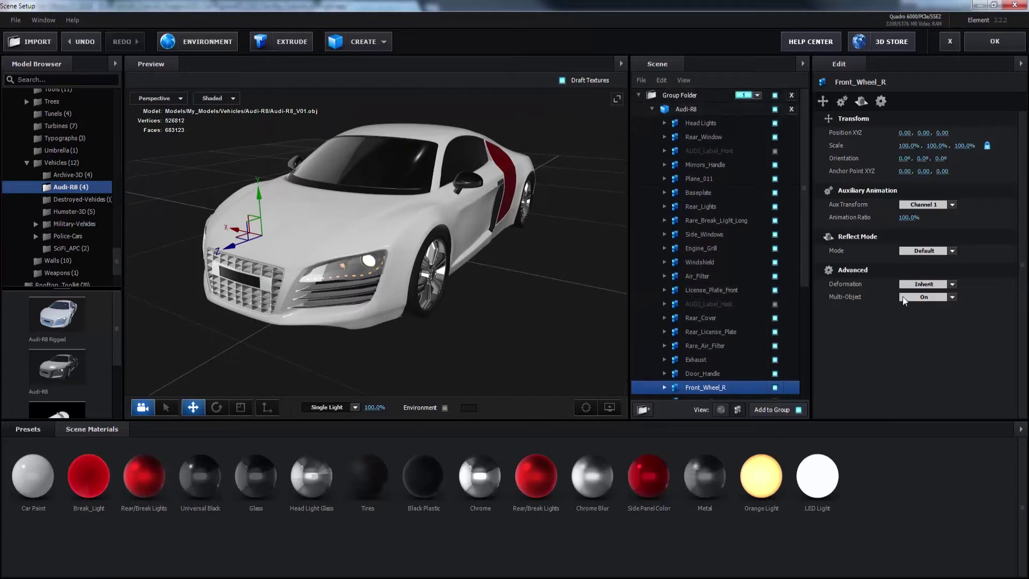
click(704, 138)
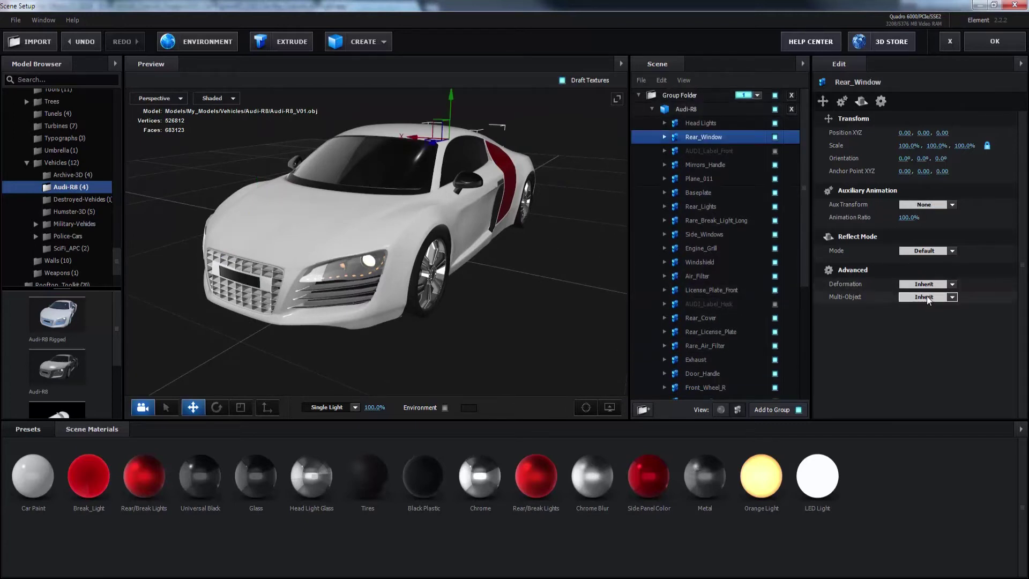
click(704, 110)
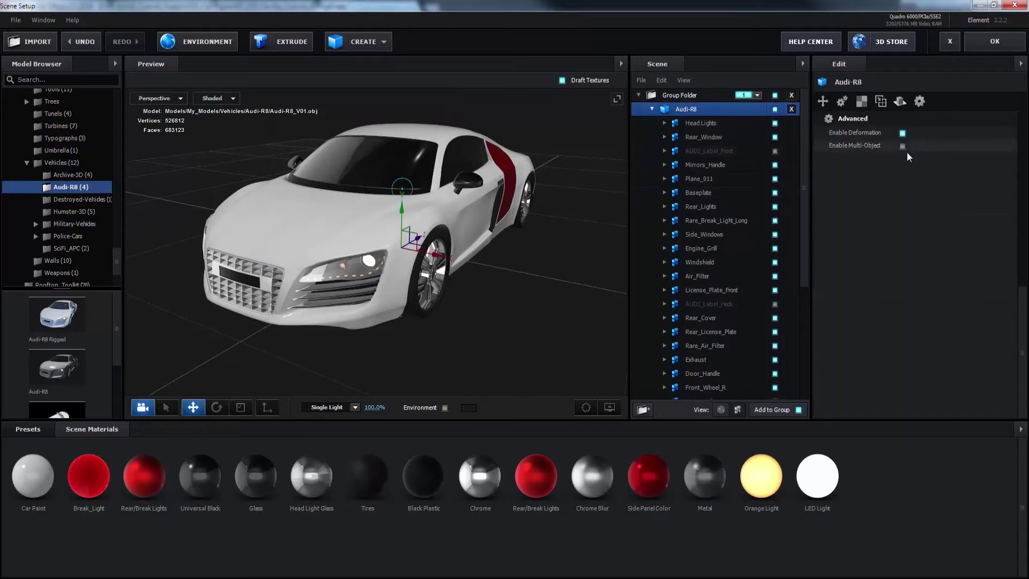
click(994, 42)
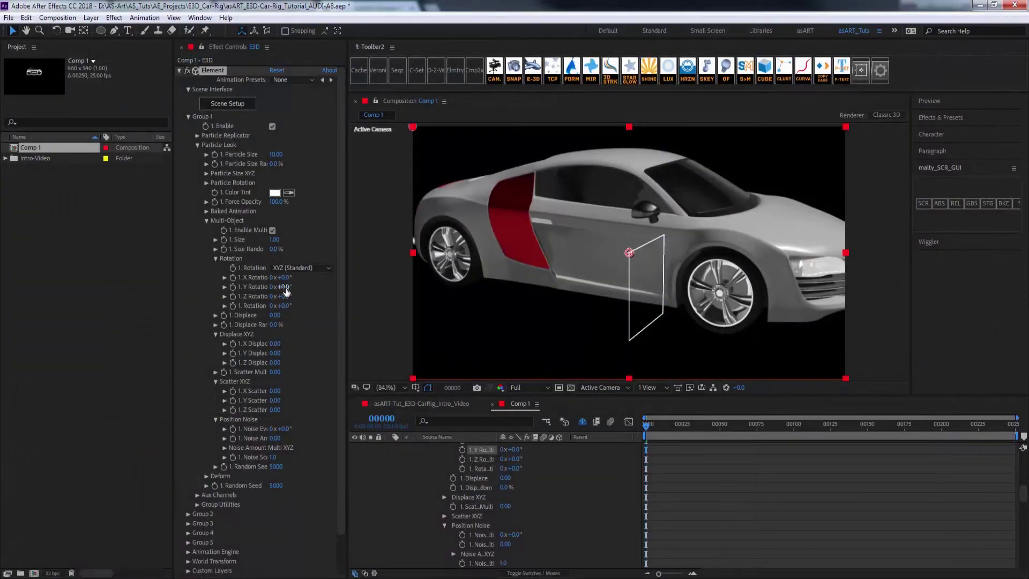
Set the Multi-Object Y rotation to -28° and preview the steered, spinning front wheels up to frame 36
mouse_move(286, 289)
mouse_down()
mouse_move(268, 287)
mouse_move(302, 288)
mouse_move(273, 286)
mouse_up()
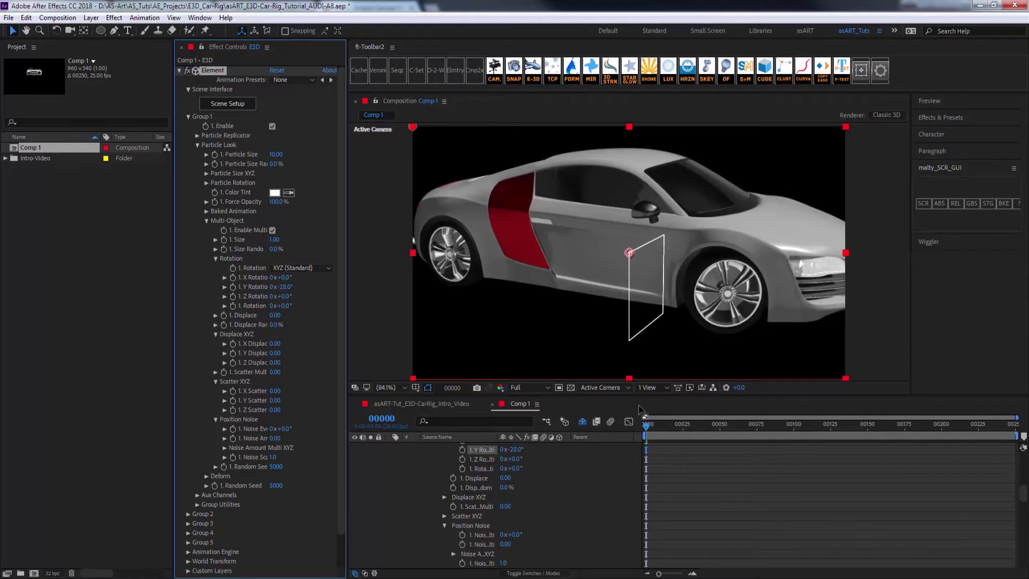
key(space)
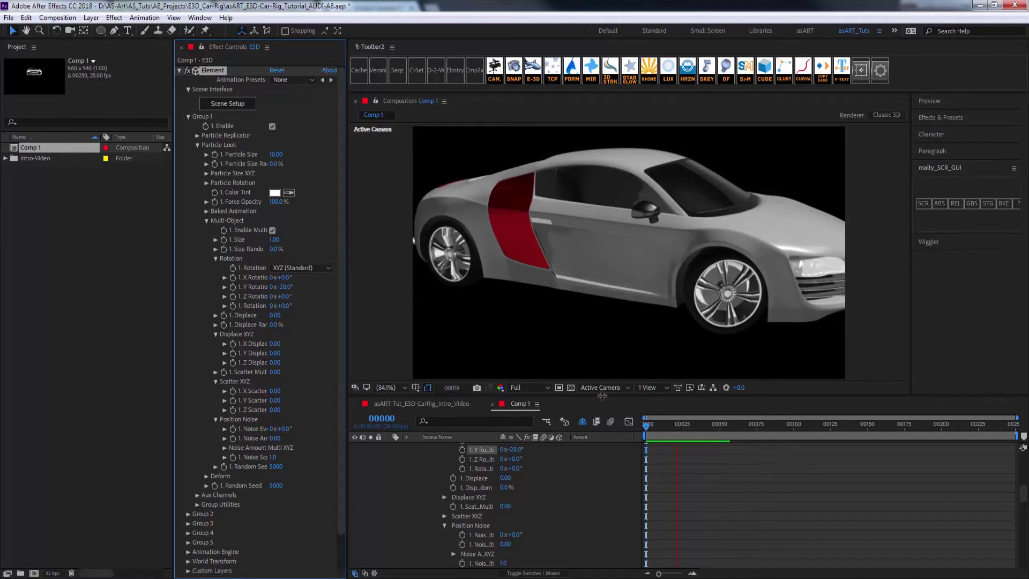
key(space)
click(699, 425)
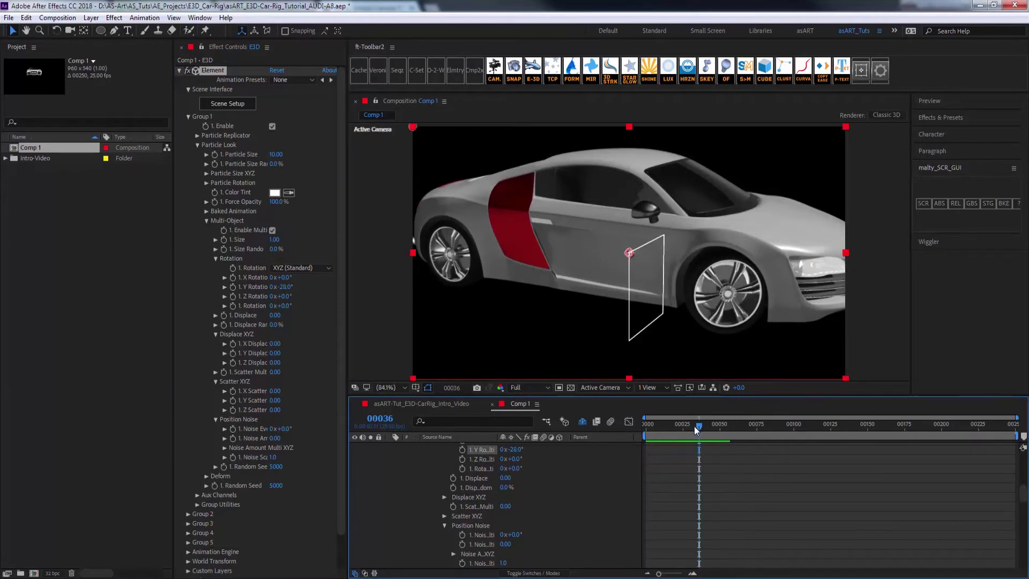
Return to frame 0 and reset the Multi-Object Y rotation to 0°
drag(700, 426, 635, 431)
click(284, 287)
text(0)
key(Return)
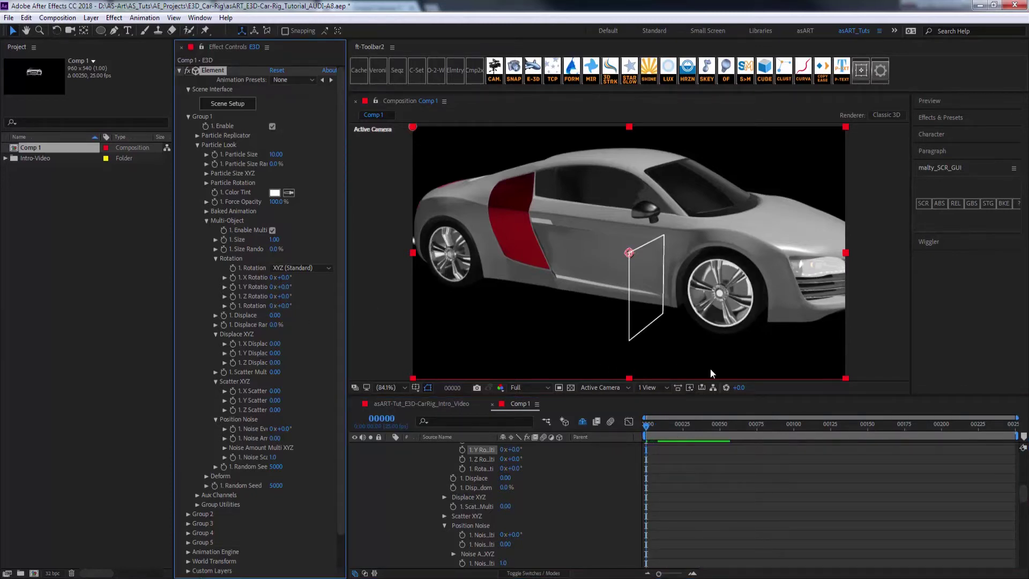
mouse_move(645, 426)
mouse_down()
mouse_move(700, 428)
mouse_move(643, 425)
mouse_up()
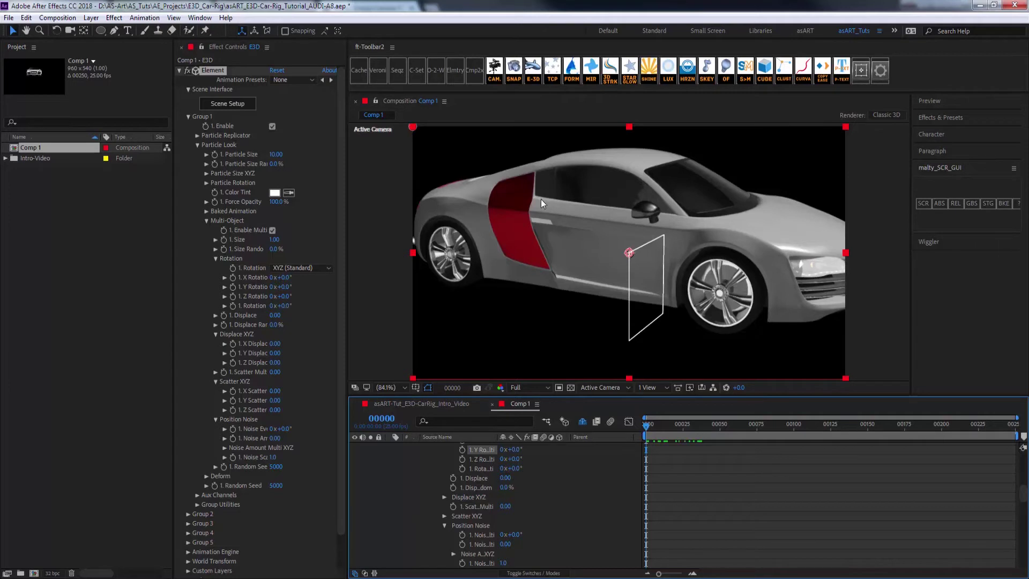
Reopen Scene Setup, check the preview's view options and look at the car from the front
click(233, 105)
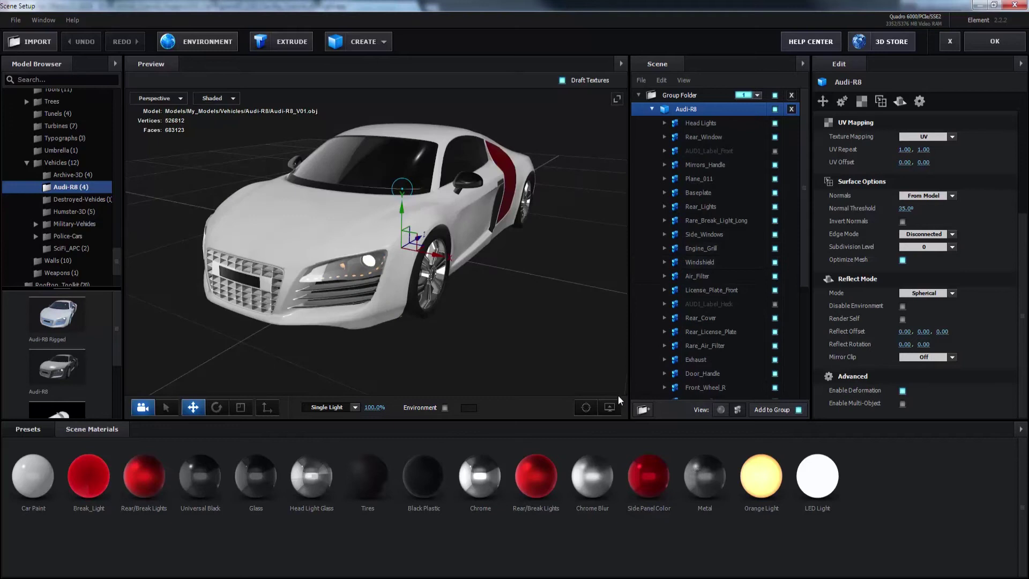
click(610, 407)
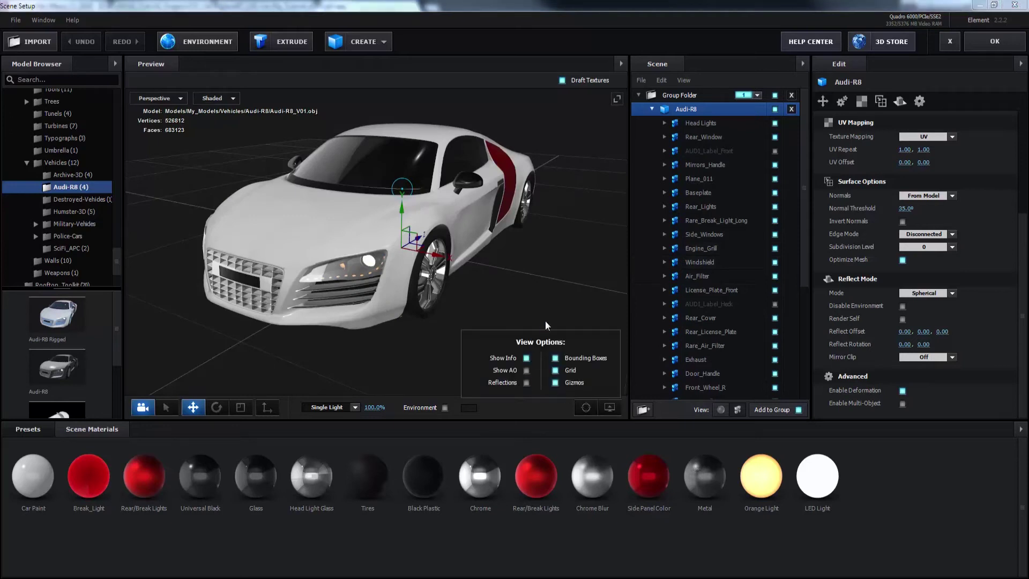
click(609, 408)
mouse_move(577, 265)
mouse_down()
mouse_move(593, 239)
mouse_move(578, 265)
mouse_up()
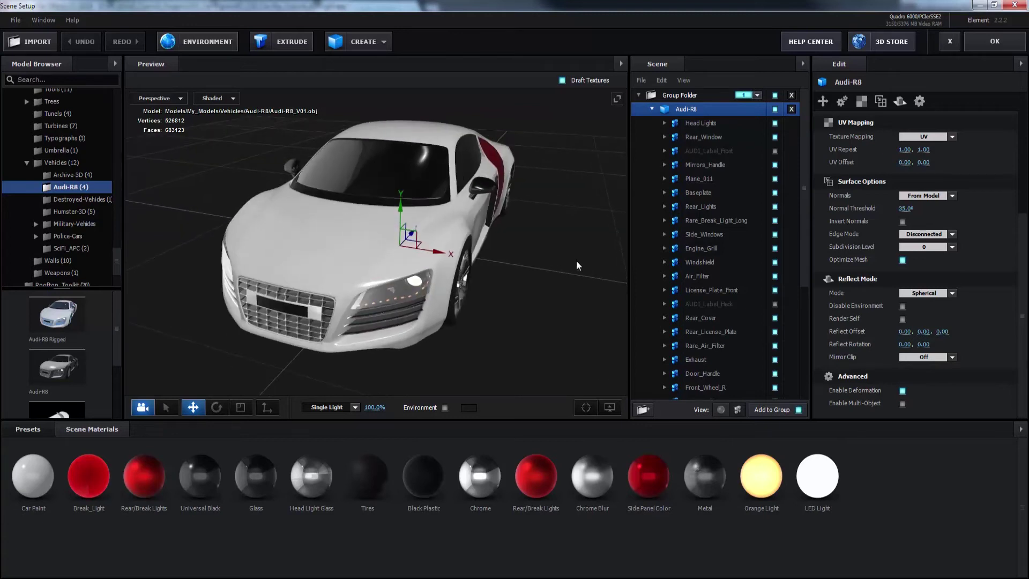
Select all four wheels together with Front_Axis and Rear_Axis and hide them in the scene
drag(805, 214, 804, 328)
drag(528, 297, 530, 271)
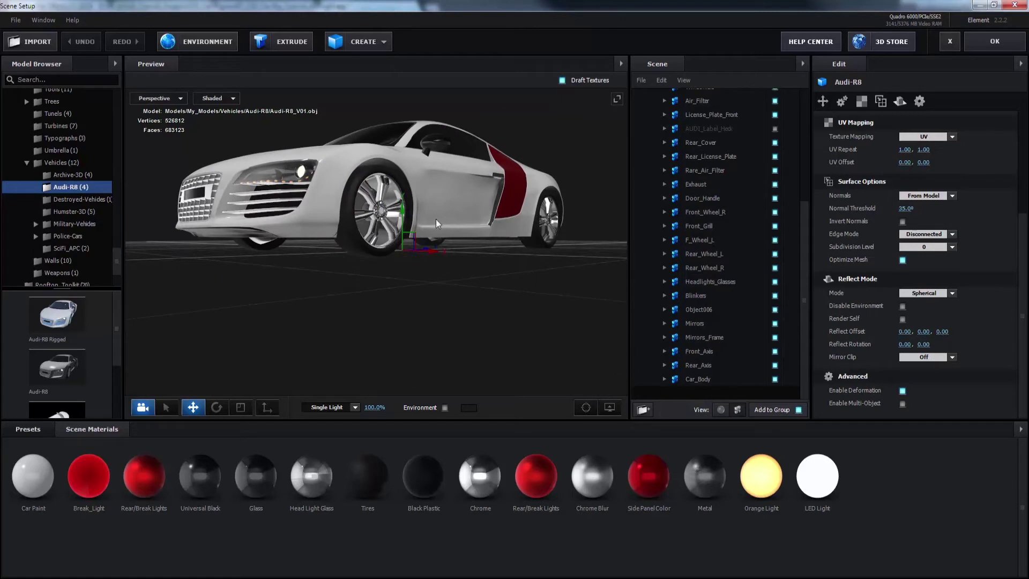
click(384, 214)
drag(368, 302, 471, 317)
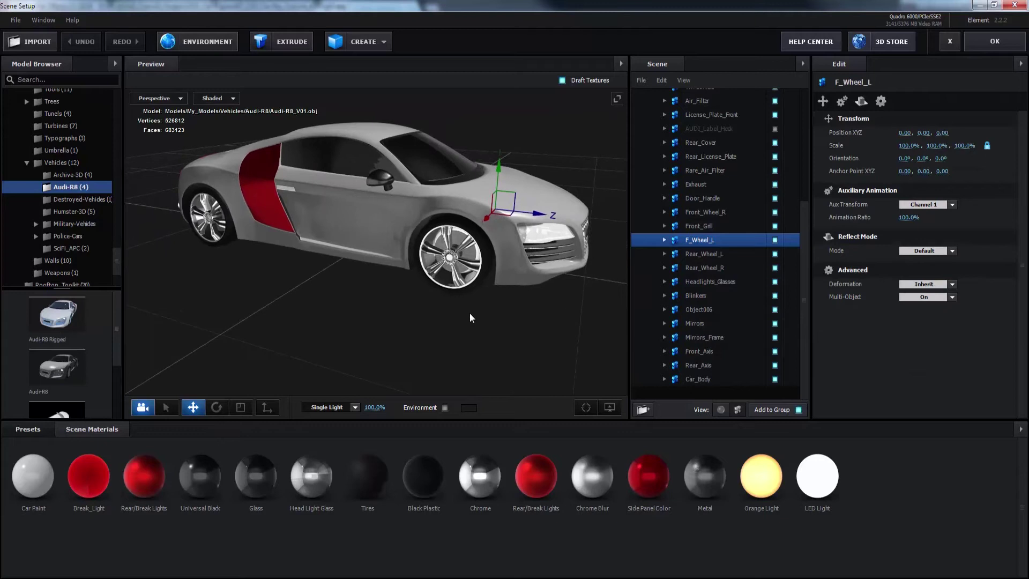
ctrl+click(447, 261)
ctrl+click(212, 228)
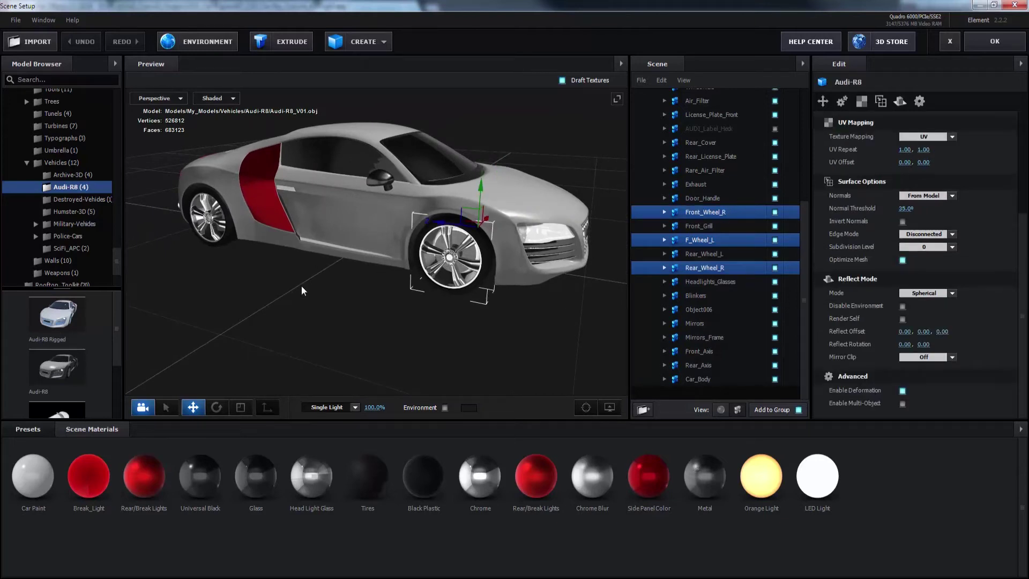
drag(333, 297, 548, 245)
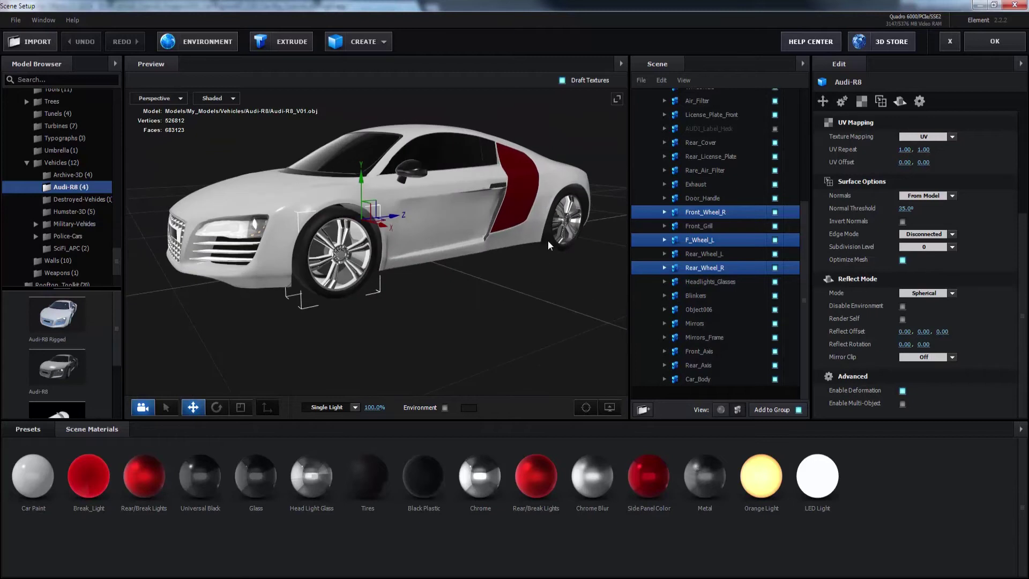
ctrl+click(565, 234)
drag(525, 322, 522, 280)
ctrl+click(304, 188)
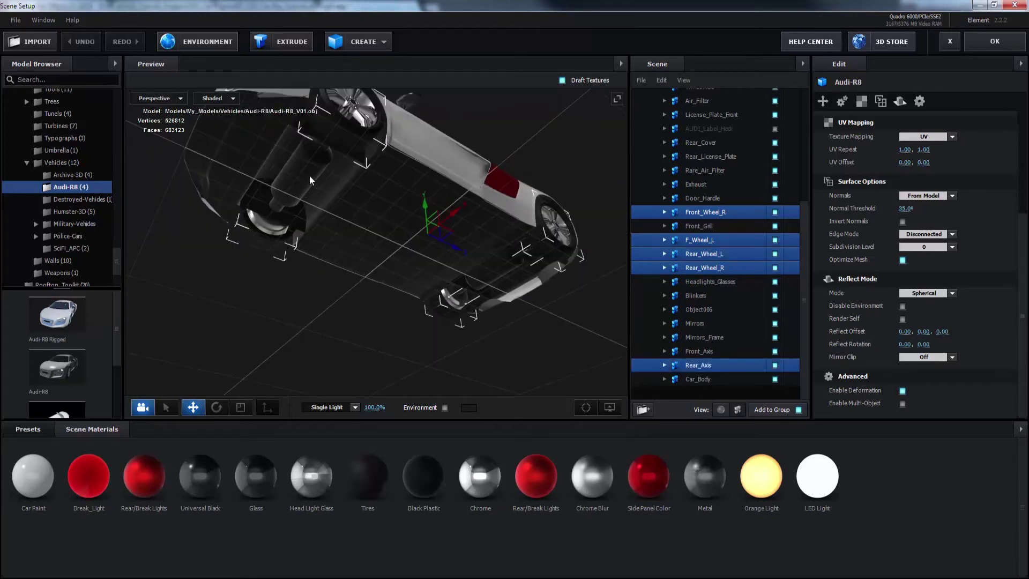
ctrl+click(305, 193)
drag(310, 310, 338, 360)
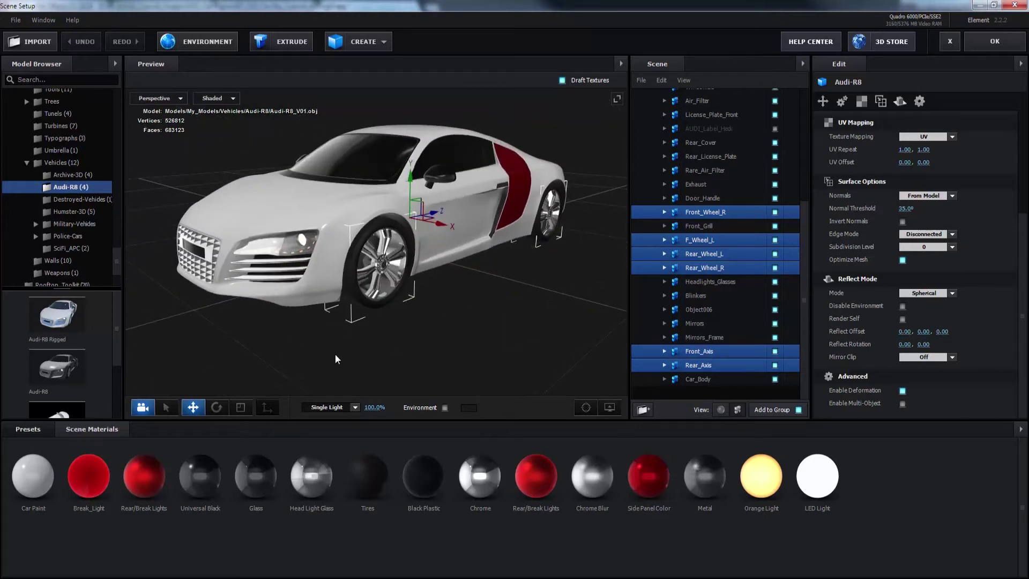
click(776, 213)
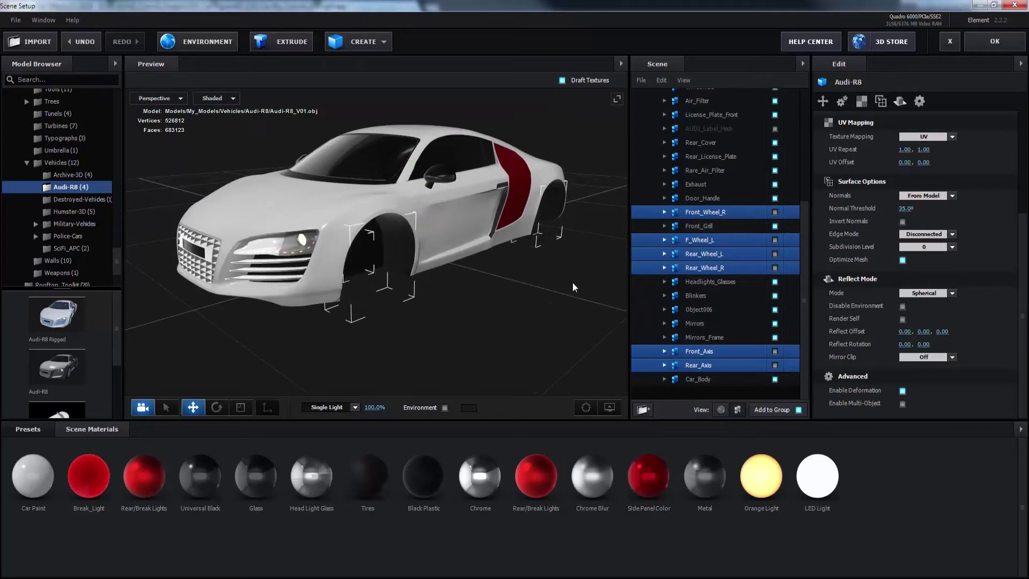
Select the body parts from Car_Body up to AUDI_Label_Heck in the scene list, skipping the hidden wheels and axes
click(725, 381)
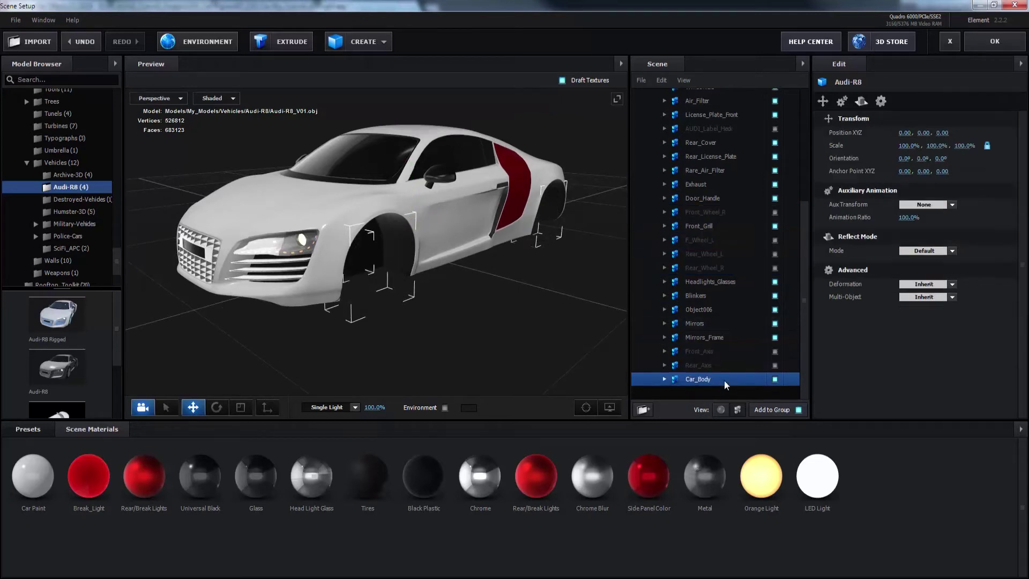
ctrl+click(735, 338)
ctrl+click(739, 324)
ctrl+click(743, 310)
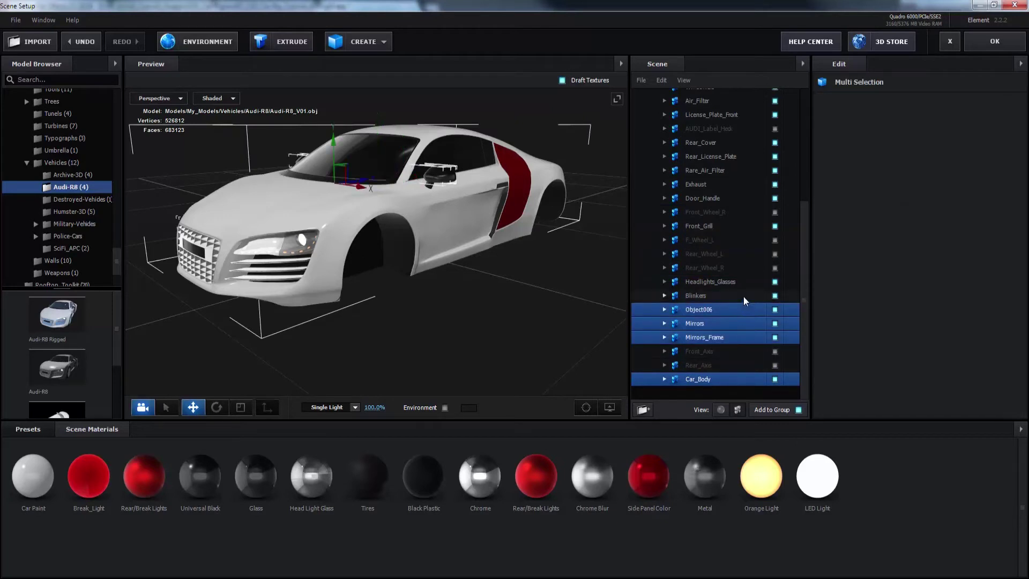
ctrl+click(746, 296)
ctrl+click(749, 283)
ctrl+click(749, 227)
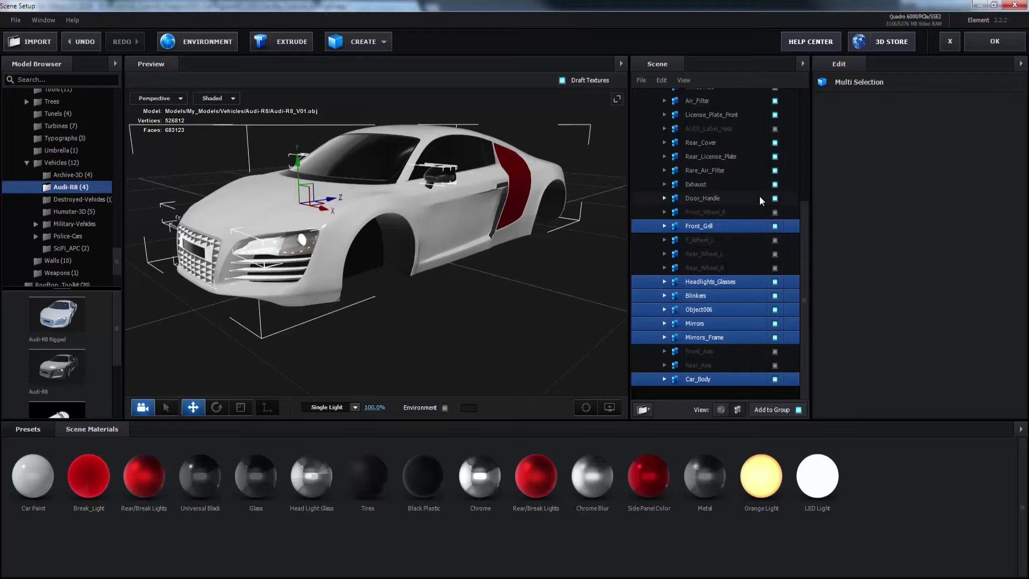
ctrl+click(751, 198)
ctrl+click(753, 185)
ctrl+click(755, 171)
ctrl+click(756, 157)
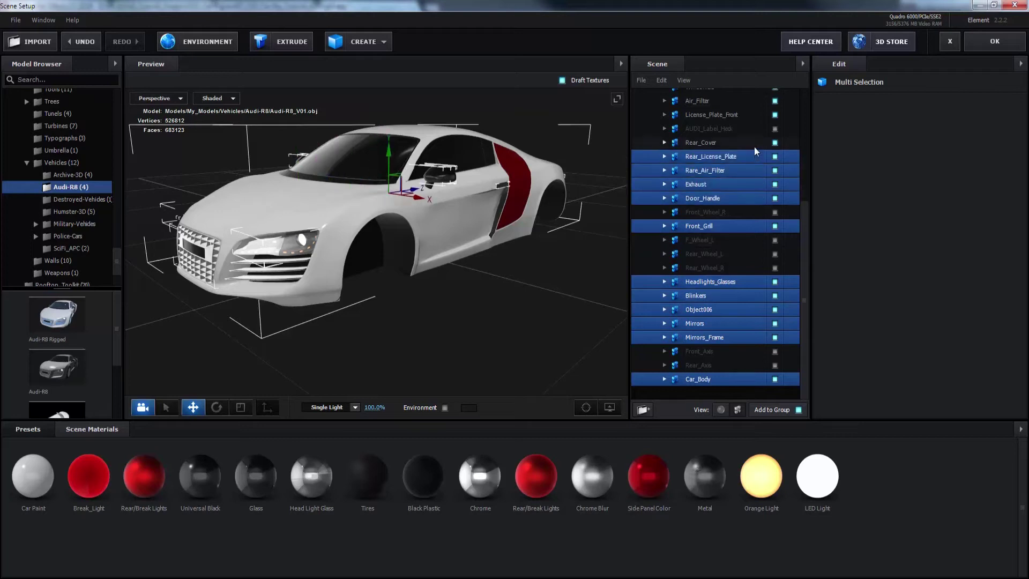
ctrl+click(758, 144)
ctrl+click(756, 130)
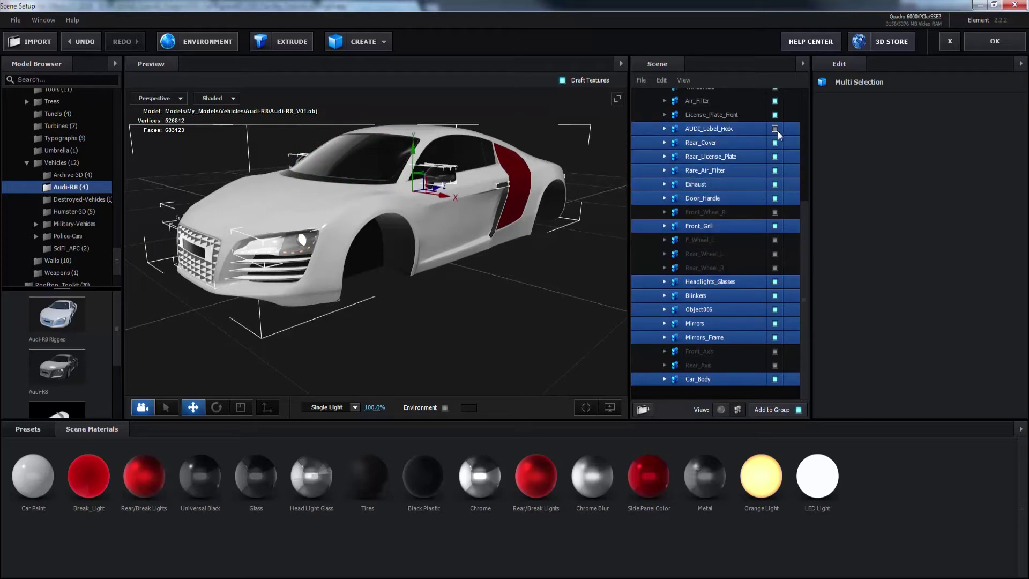
Extend the selection through License_Plate_Front up to Head Lights and assign all selected body parts to auxiliary animation Channel 10
drag(807, 221, 815, 117)
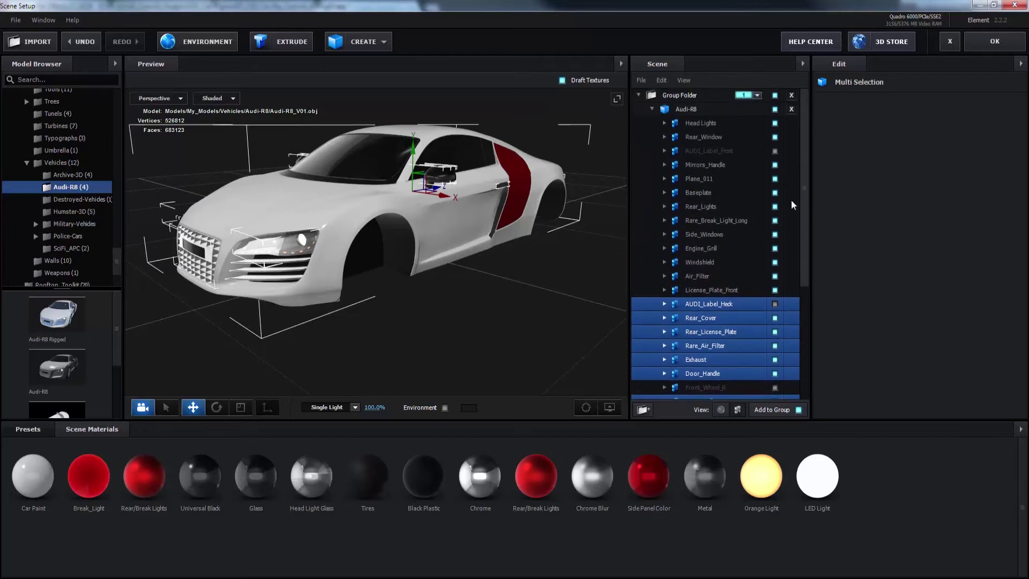
ctrl+click(720, 289)
drag(721, 279, 722, 157)
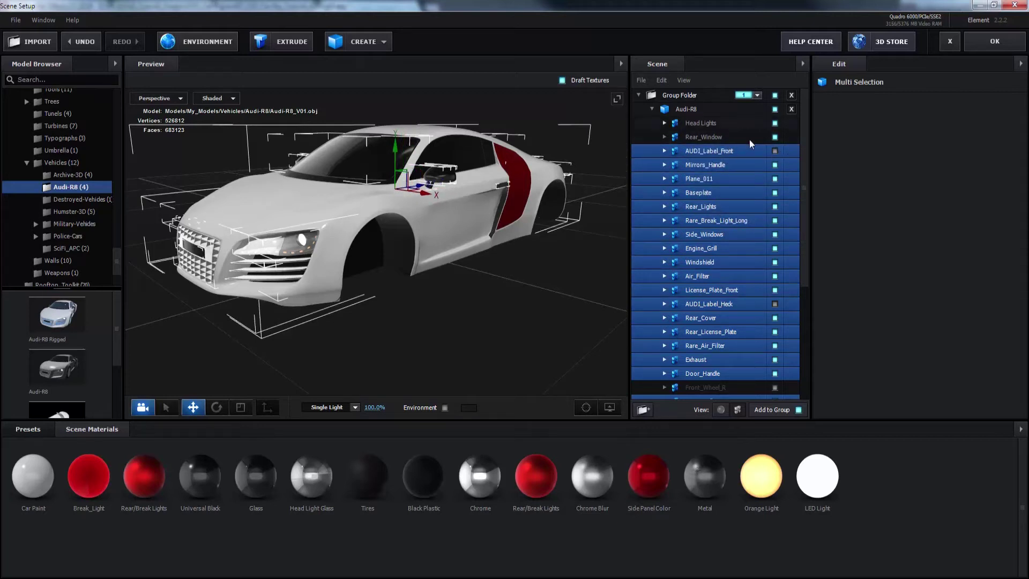
drag(724, 143, 725, 130)
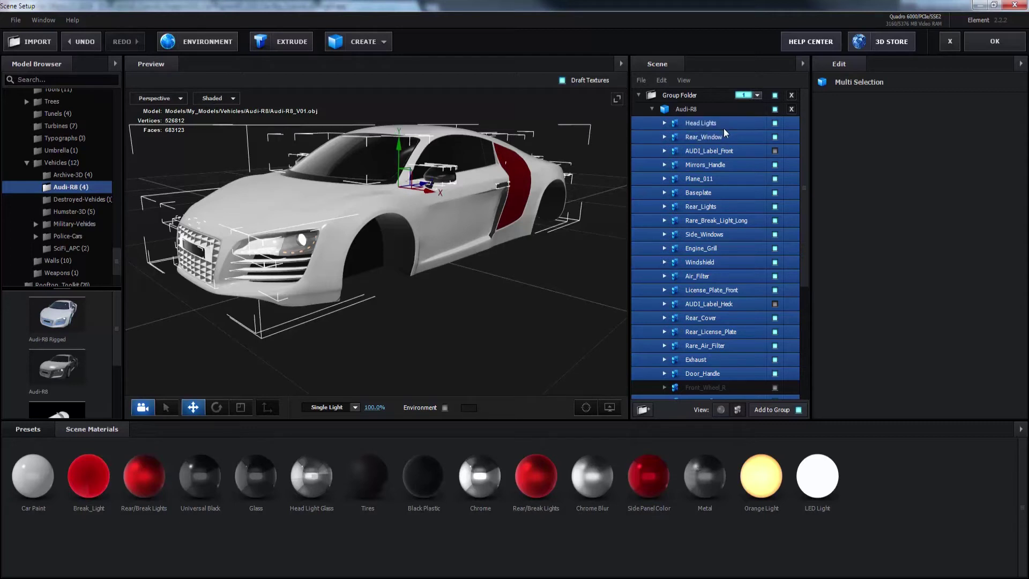
scroll(737, 228, down, 5)
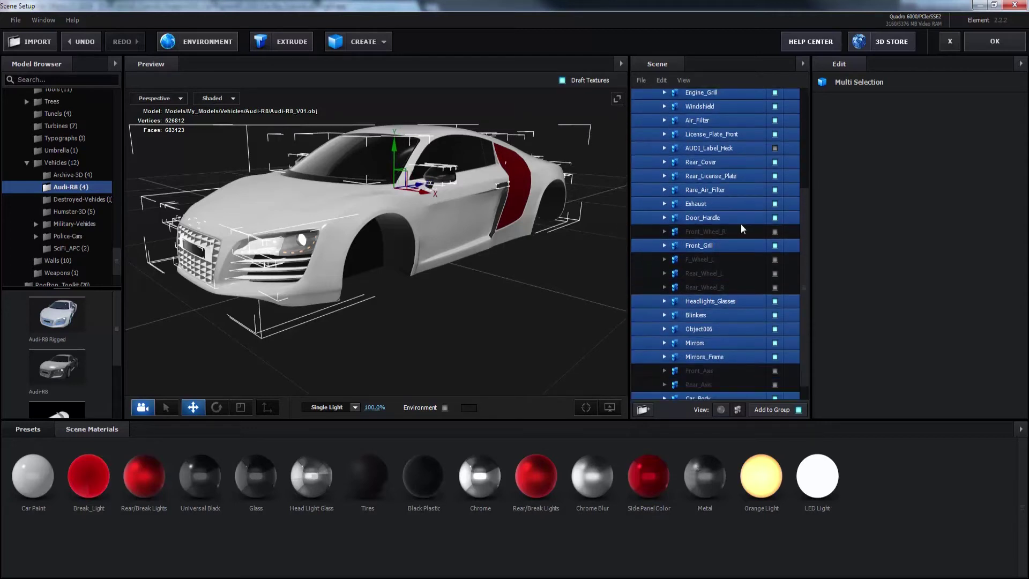
scroll(743, 229, down, 1)
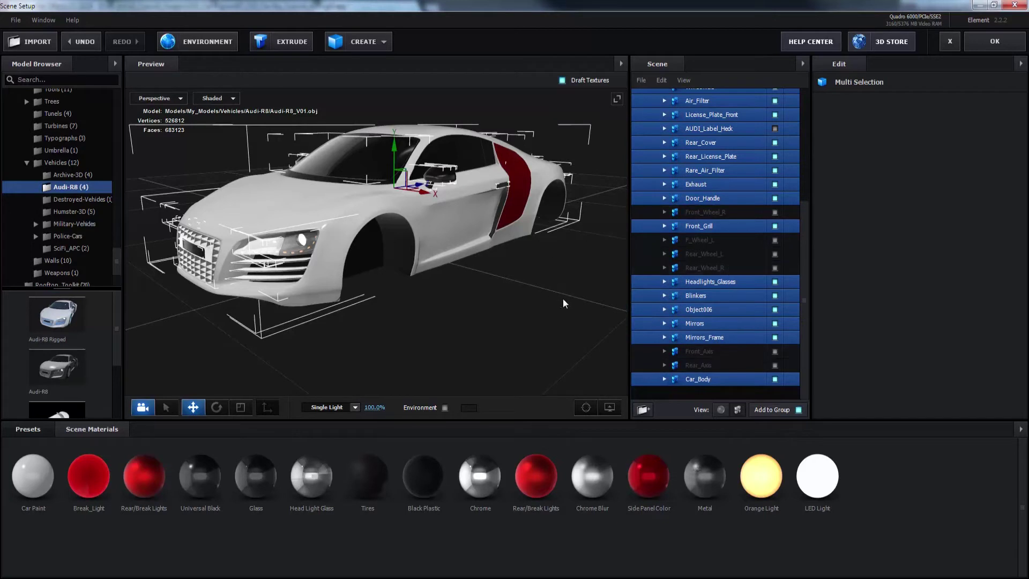
right_click(727, 286)
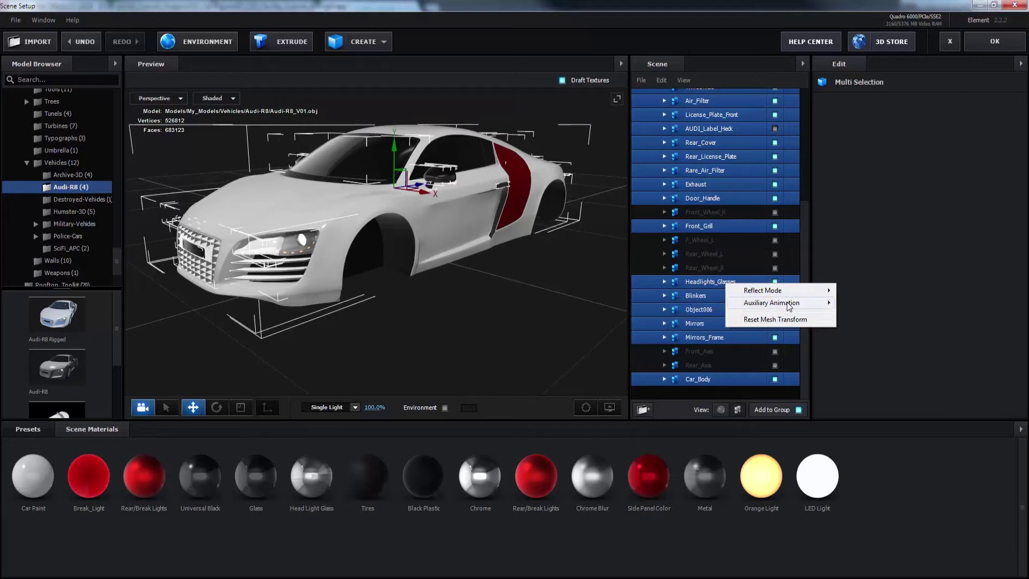
mouse_move(790, 304)
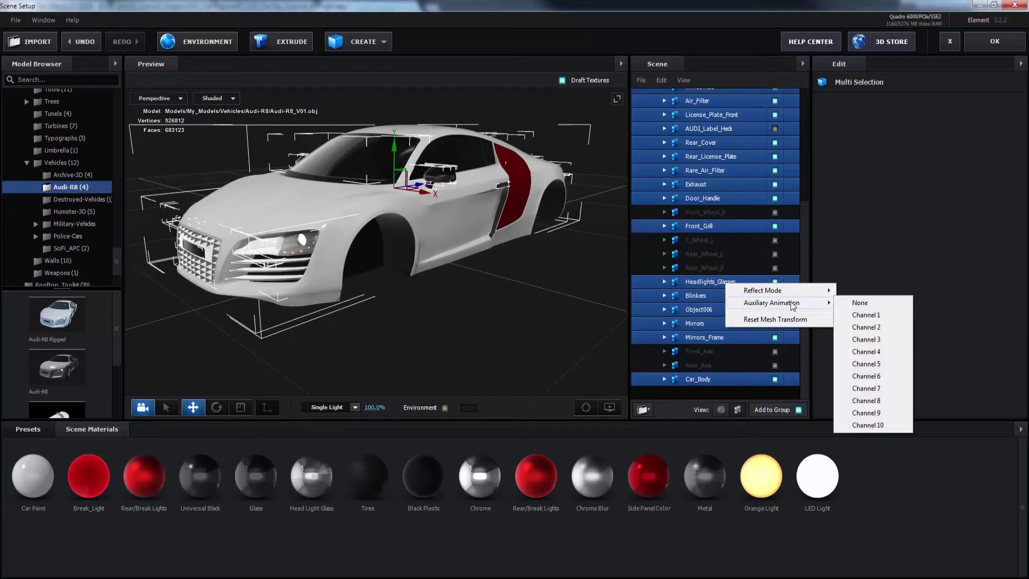
click(883, 426)
Make the four wheels, Front_Axis and Rear_Axis visible again
click(775, 212)
click(775, 240)
click(775, 254)
click(775, 268)
click(775, 352)
click(776, 366)
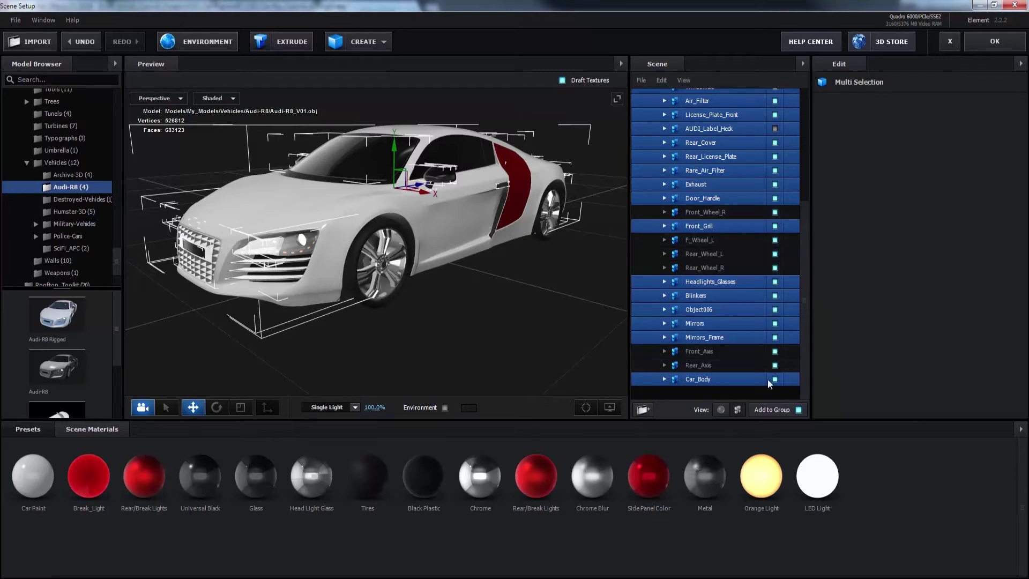
Check the auxiliary channel of Rear_Wheel_L, inspect the car from the front and apply the scene changes
click(732, 255)
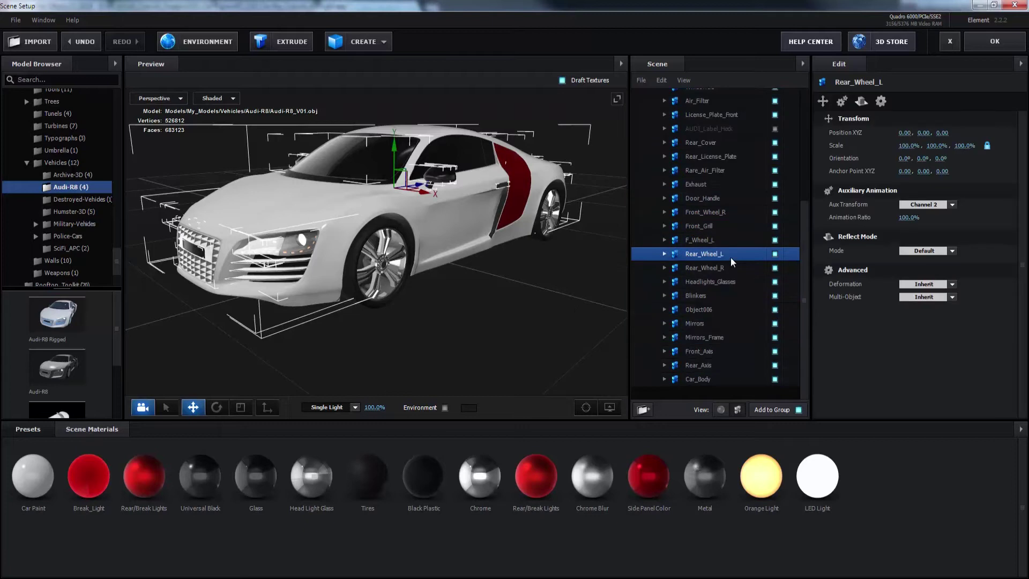
drag(484, 328, 479, 255)
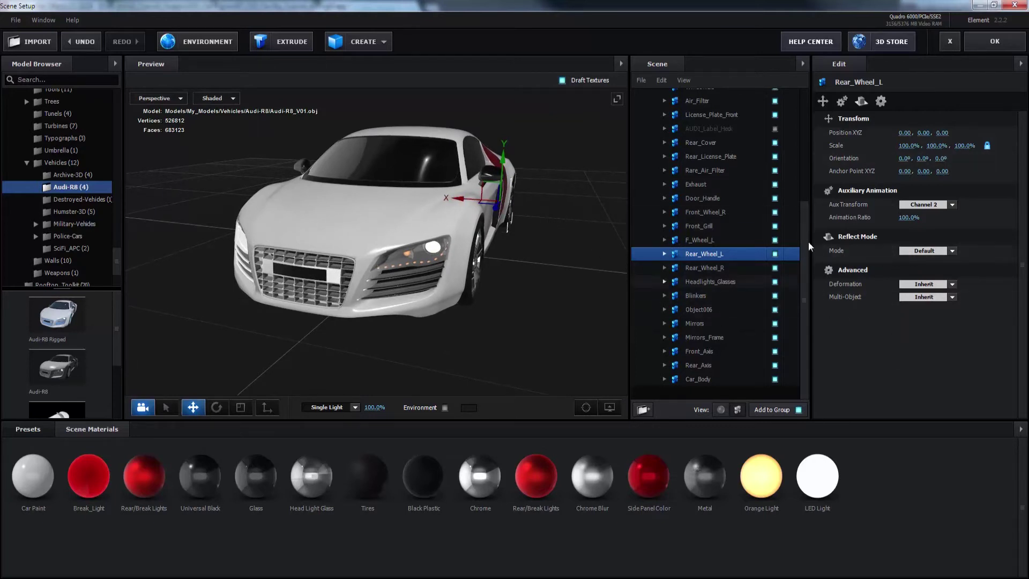
drag(550, 272, 475, 306)
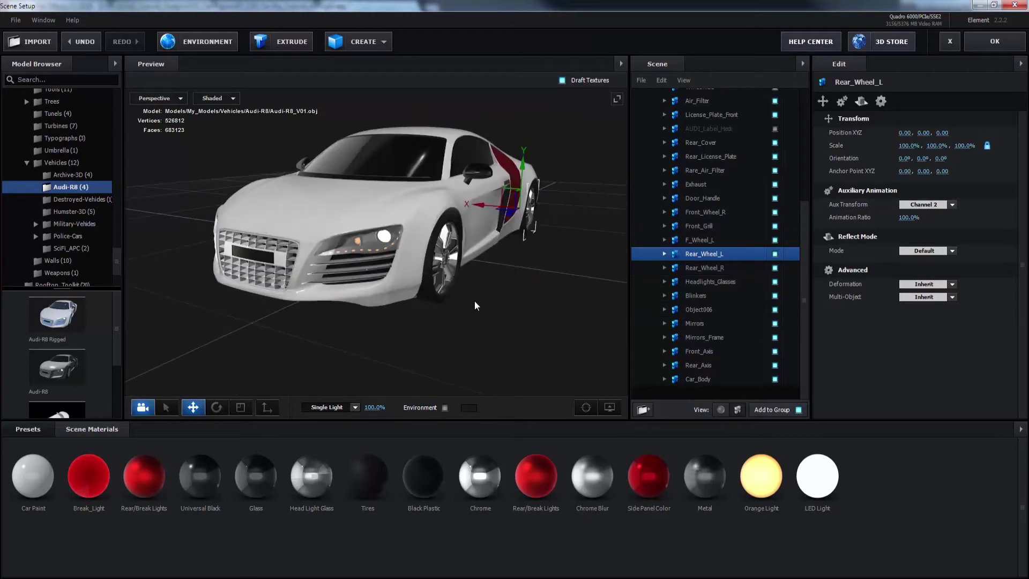
click(998, 43)
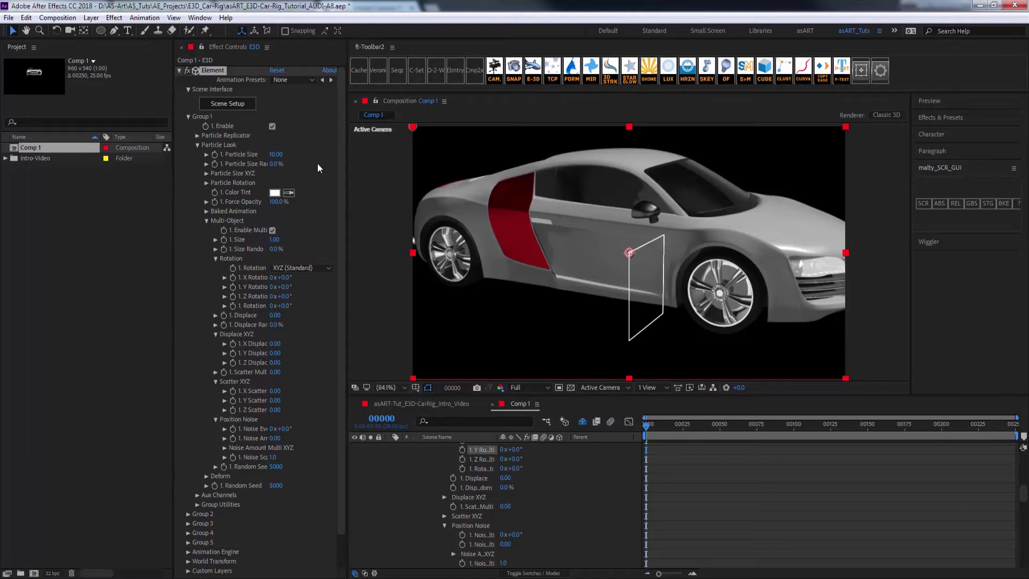
Adjust the Track distance of the Simple Camera Rig main null and set its Heading to 48°
scroll(490, 478, up, 10)
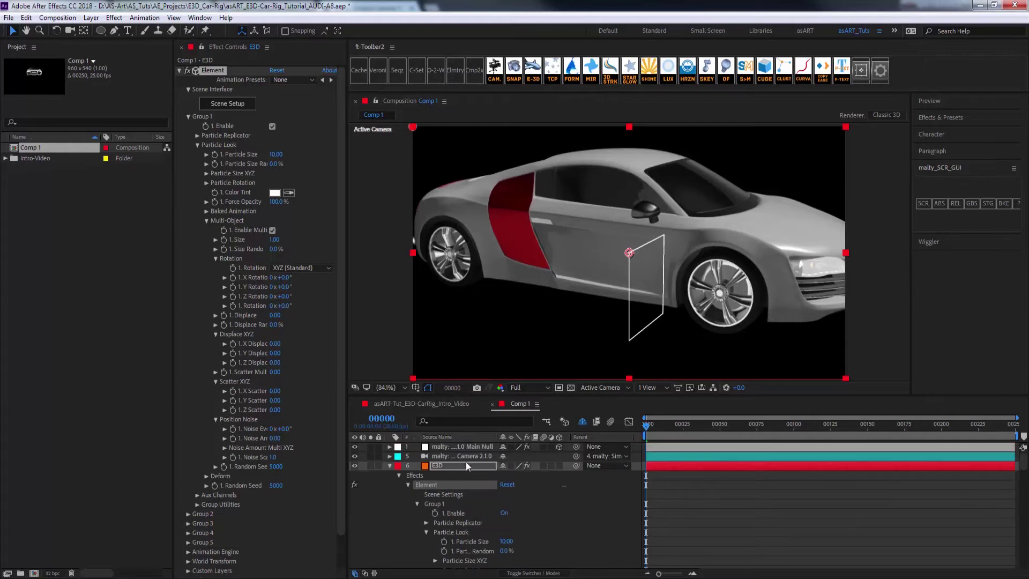
click(465, 447)
drag(276, 184, 275, 183)
drag(288, 90, 273, 89)
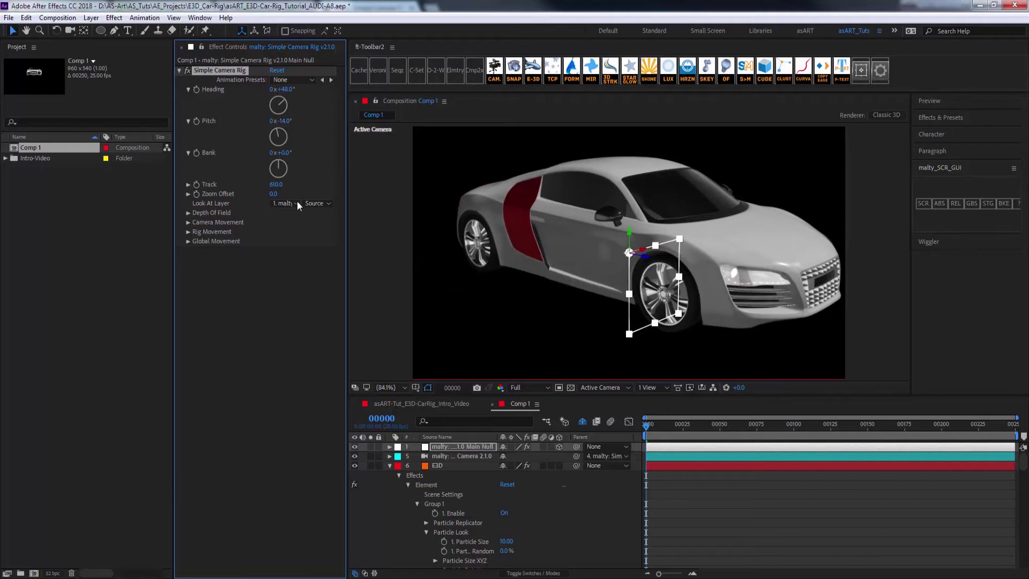
Expose the Channel 10 position and rotation properties of Group 1 on the E3D layer, collapsing Particle Look and Channels 1 and 2
click(436, 466)
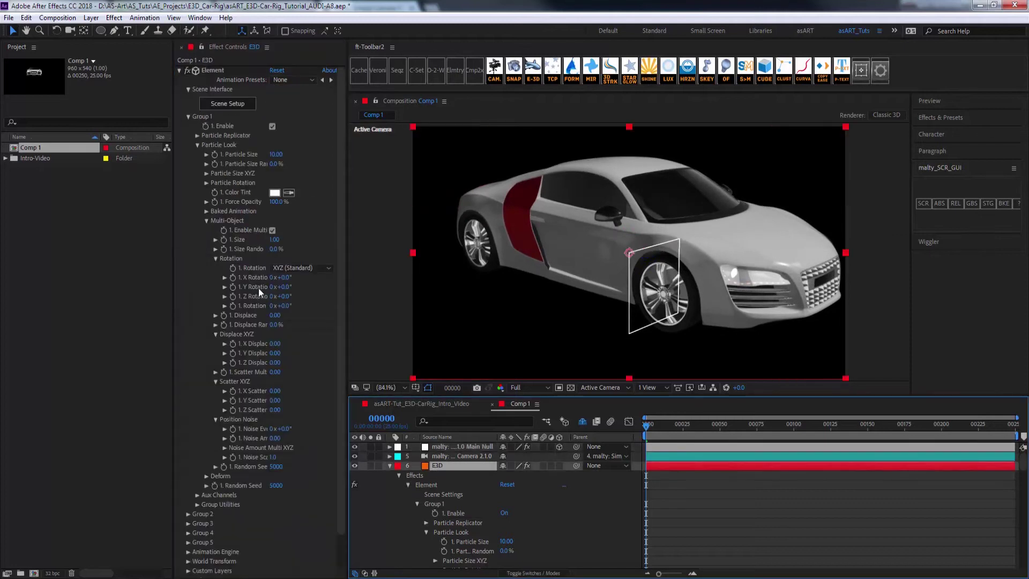
click(198, 145)
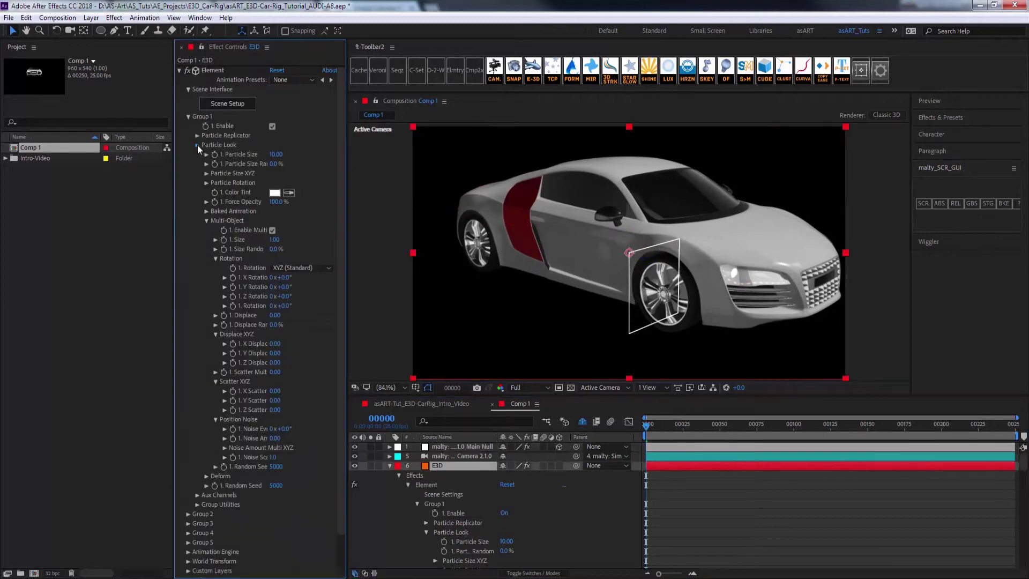
click(197, 154)
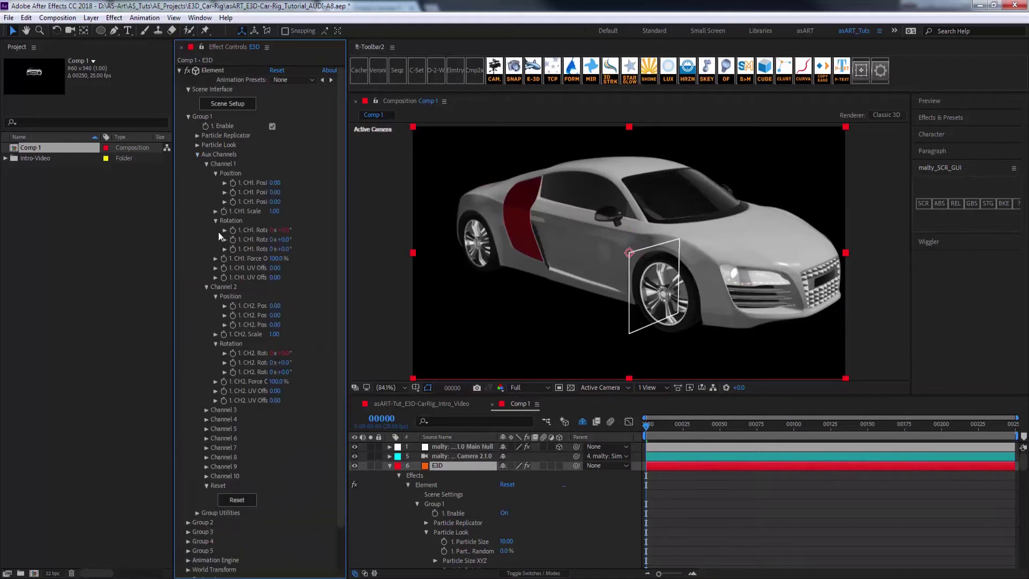
click(207, 165)
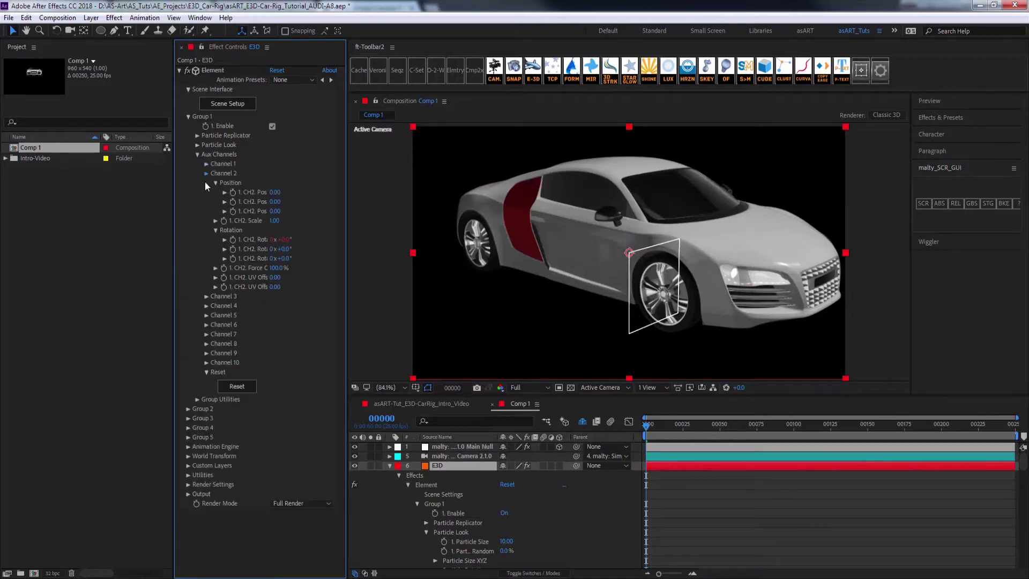
click(207, 173)
click(206, 250)
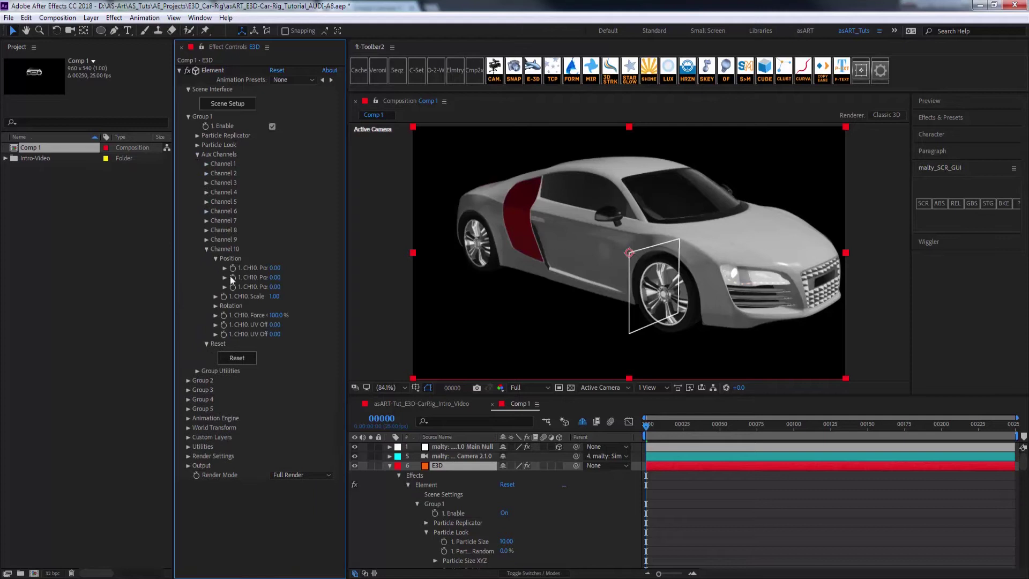
click(216, 306)
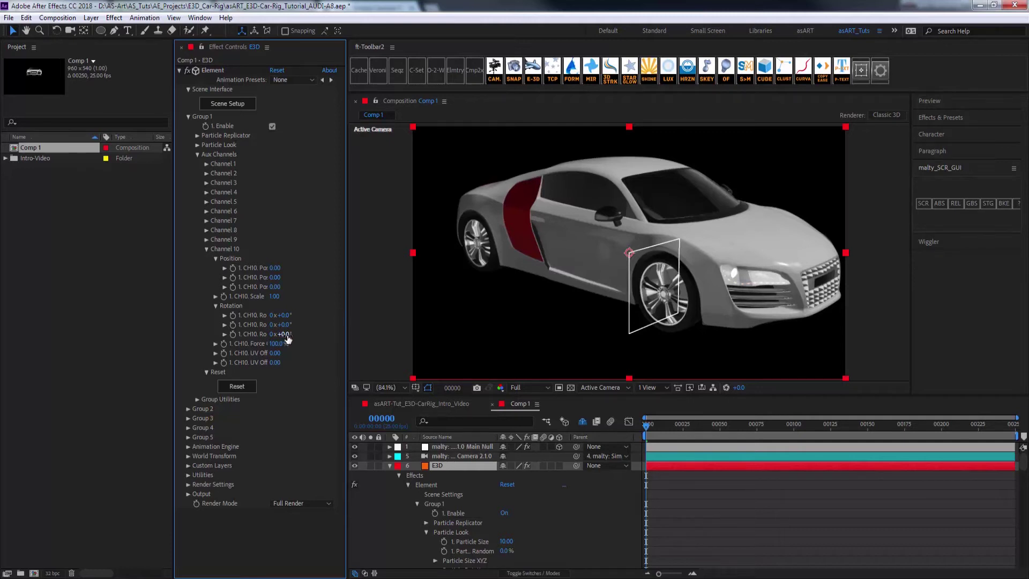
Try a Channel 10 Z rotation of about -8.8°, inspect the headlight and grill area up close, and return the rotation to 0°
drag(290, 334, 210, 308)
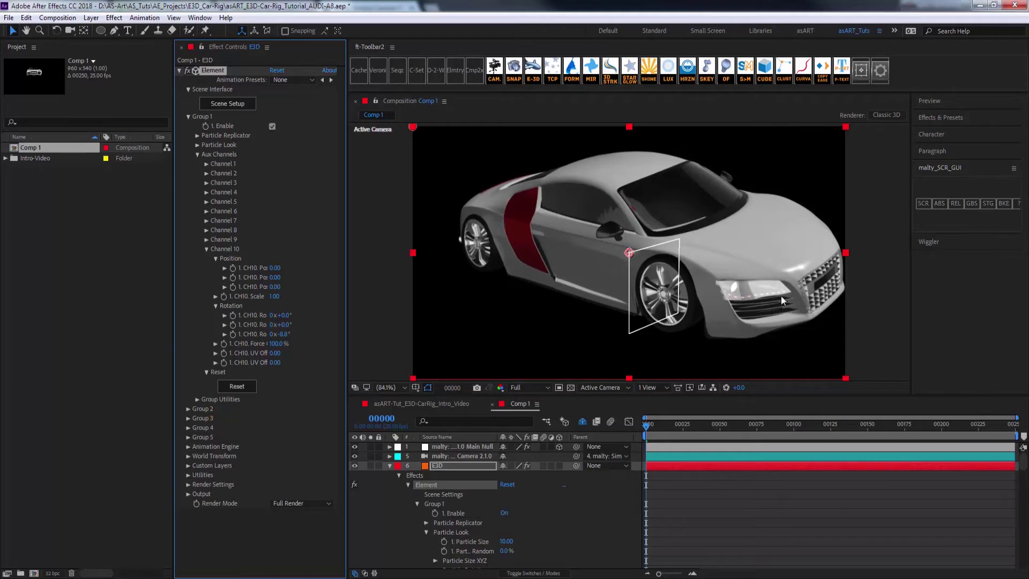
scroll(807, 310, up, 3)
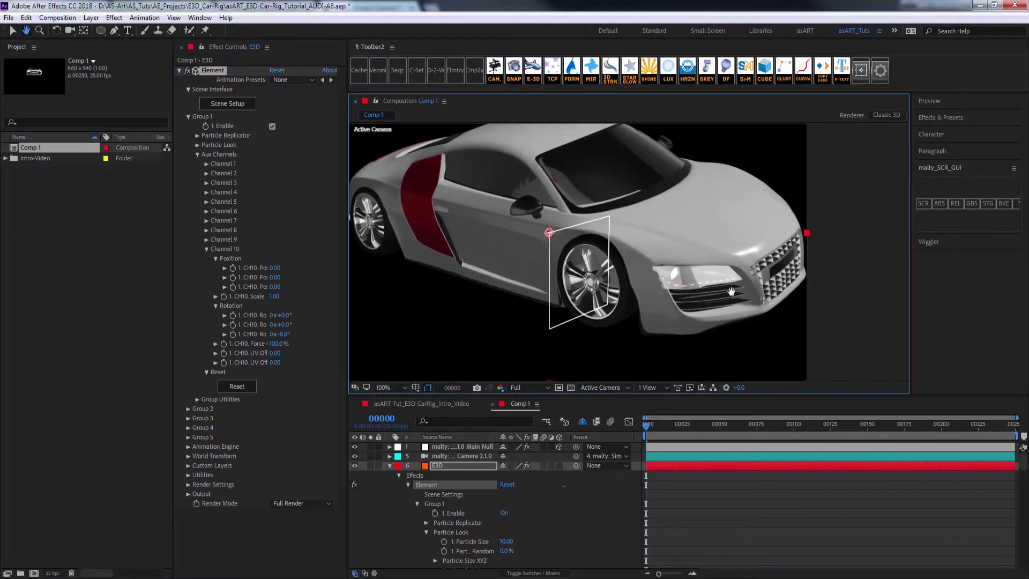
scroll(742, 292, down, 3)
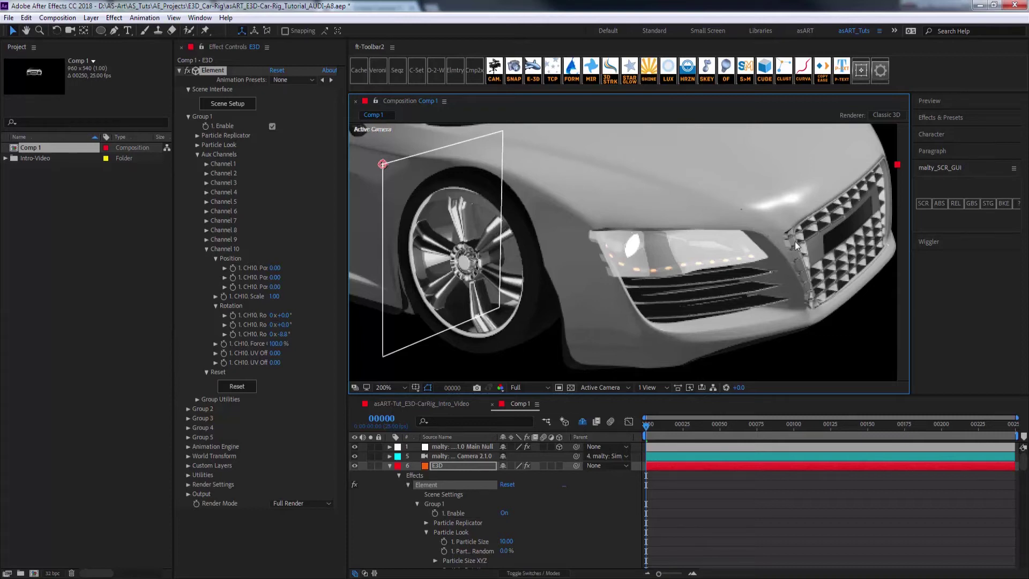
scroll(737, 250, down, 3)
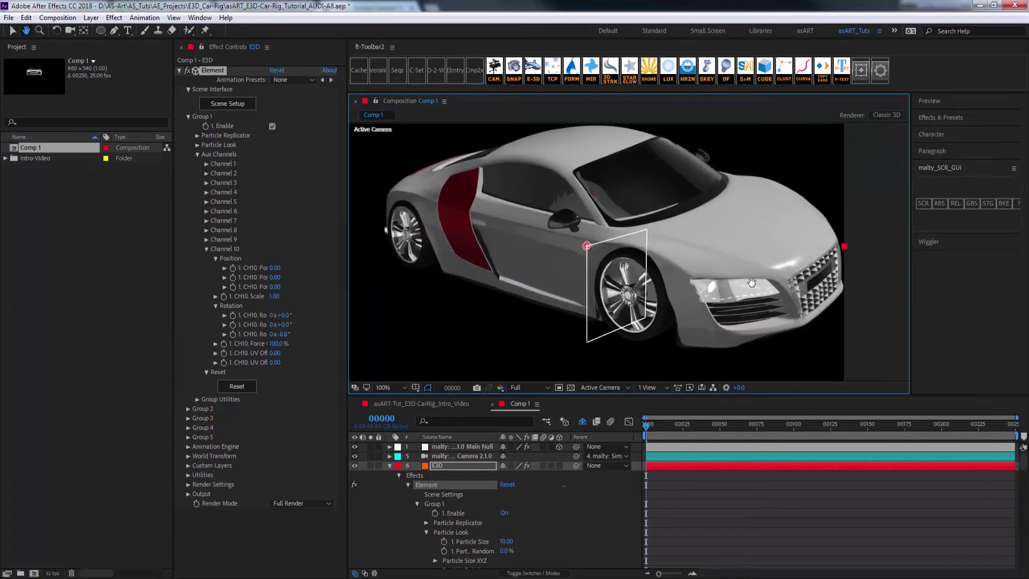
click(285, 334)
text(0)
key(Return)
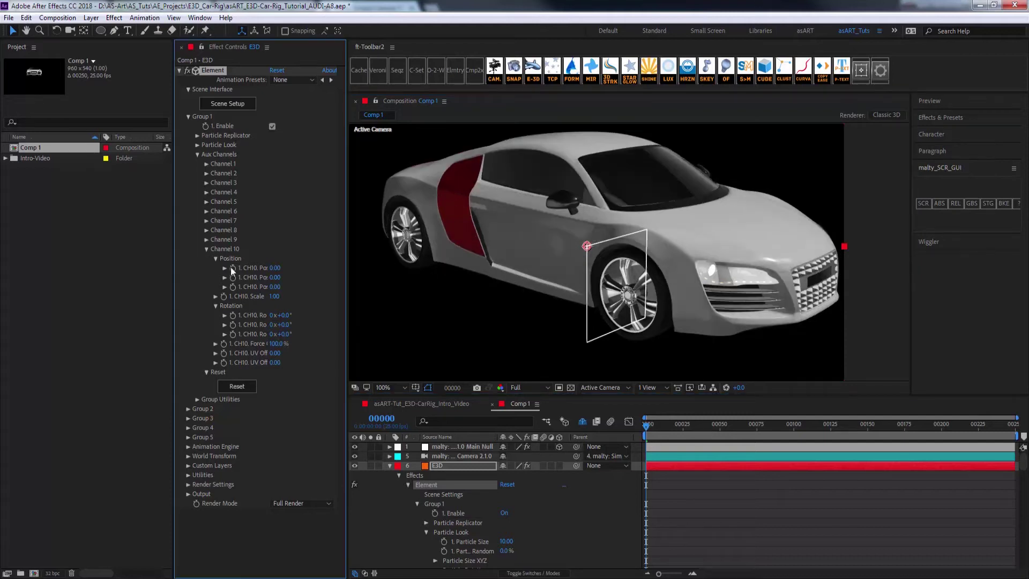
Try a Channel 10 X rotation of about 49.4° on the car body, and return it to 0°
drag(288, 314, 283, 315)
mouse_move(271, 314)
mouse_down()
mouse_move(219, 306)
mouse_move(299, 321)
mouse_move(254, 302)
mouse_move(277, 305)
mouse_up()
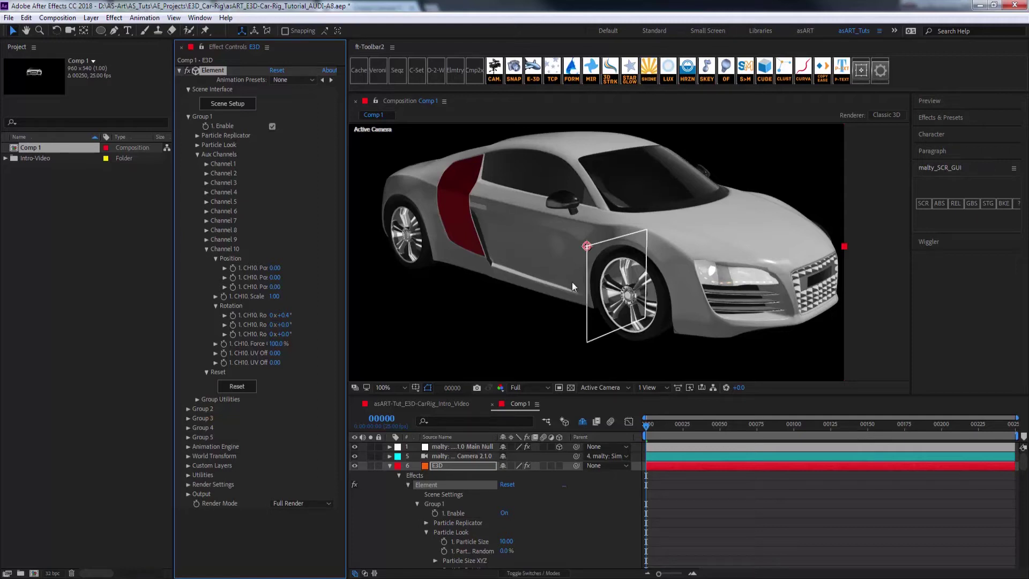
drag(287, 322, 299, 315)
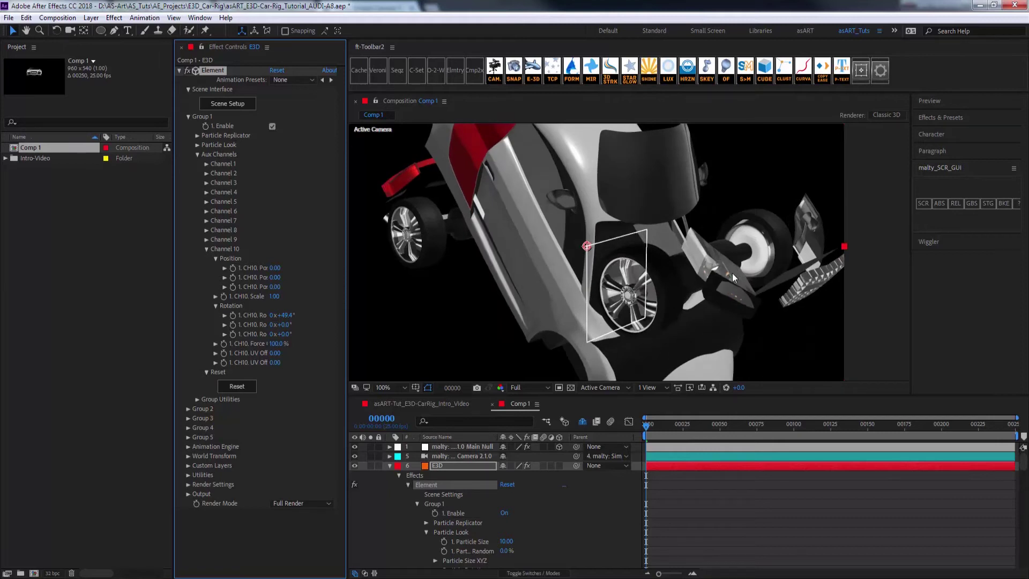
click(285, 317)
text(0)
key(Return)
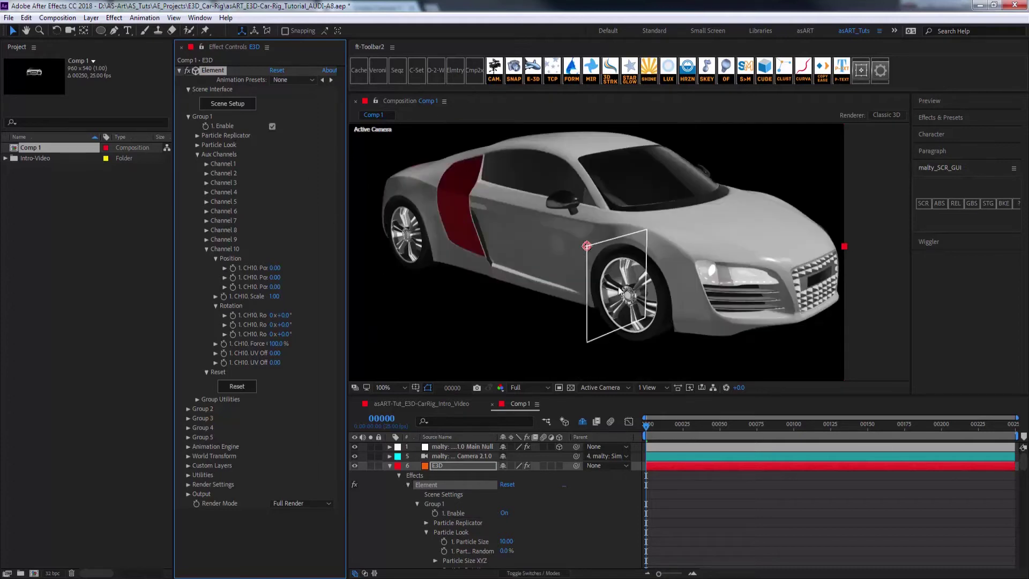
In Scene Setup, select all four wheels together with Front_Axis and Rear_Axis and hide them
click(225, 103)
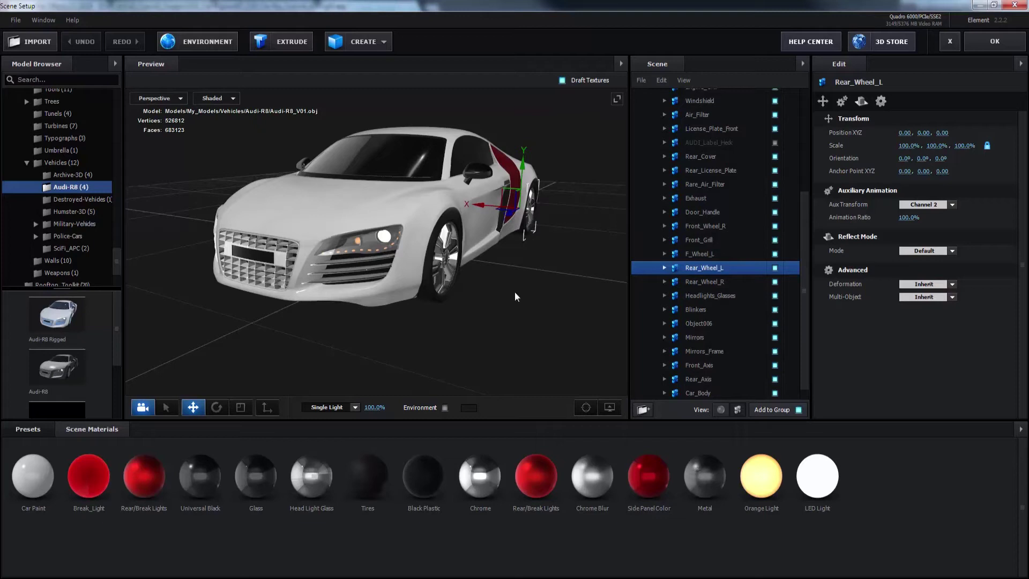
drag(544, 234, 540, 248)
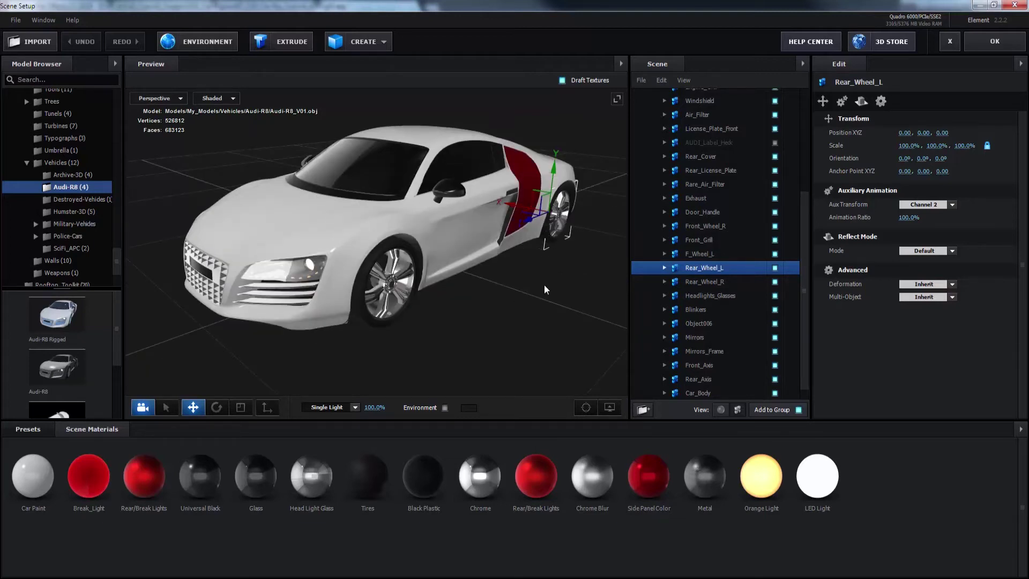
drag(409, 287, 463, 301)
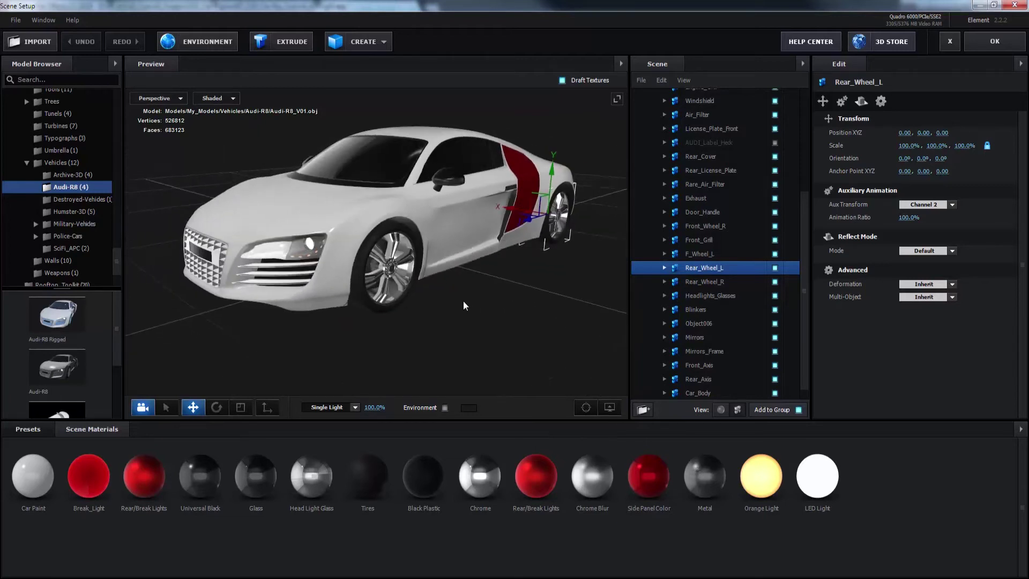
click(396, 271)
drag(410, 349, 498, 349)
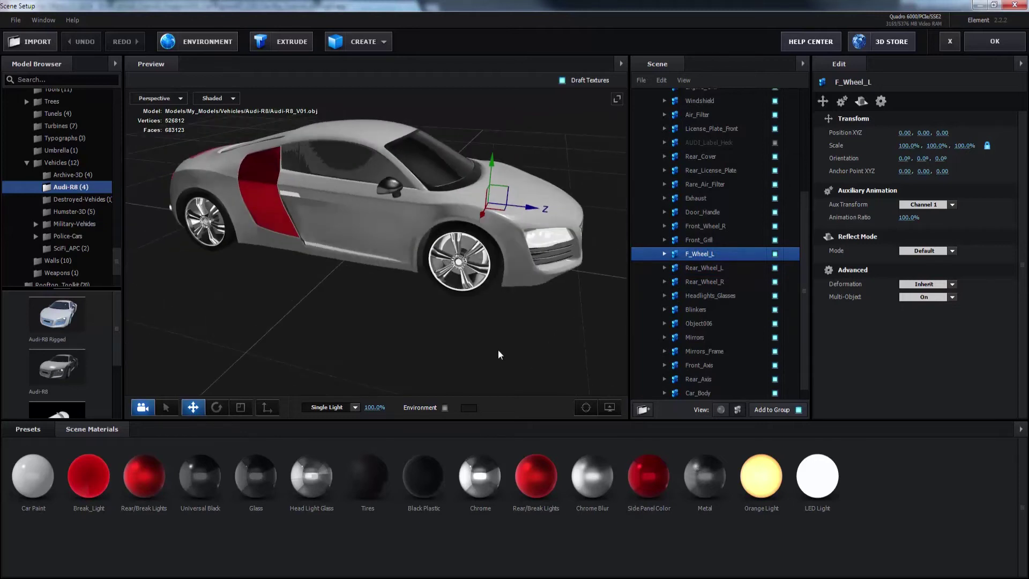
shift+click(458, 267)
shift+click(206, 221)
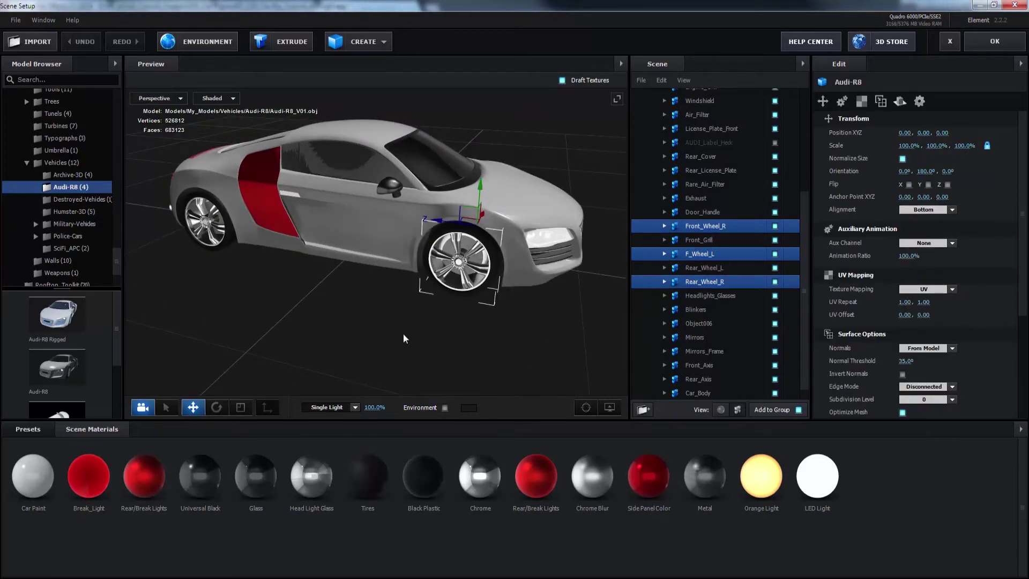
drag(547, 355, 373, 240)
shift+click(588, 246)
shift+click(324, 194)
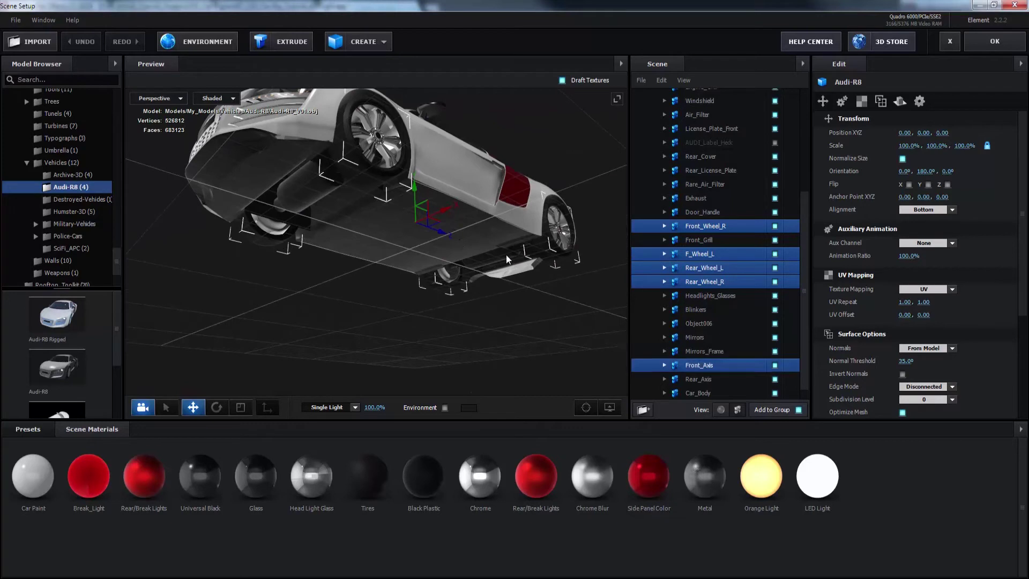
shift+click(504, 259)
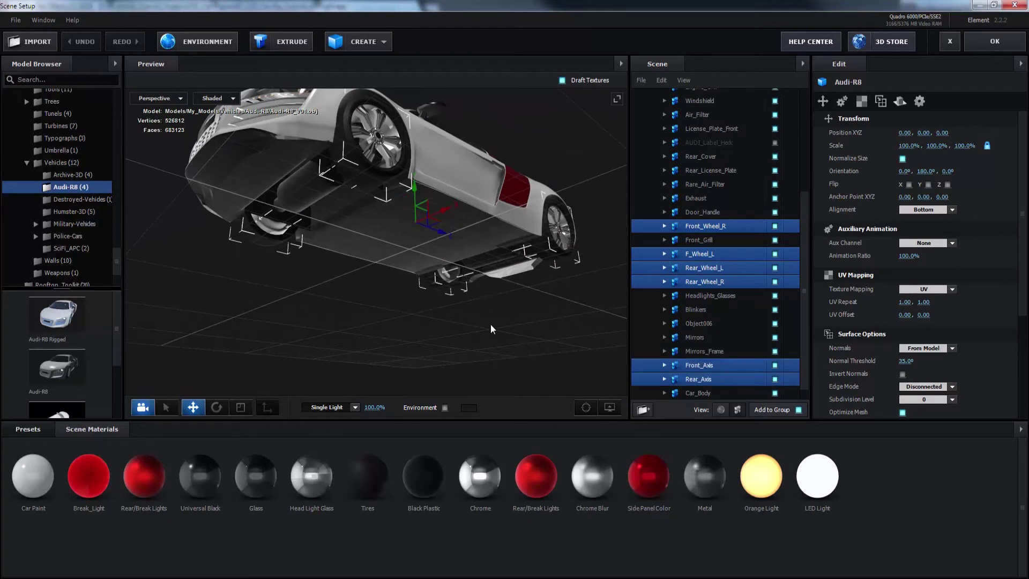
key(Home)
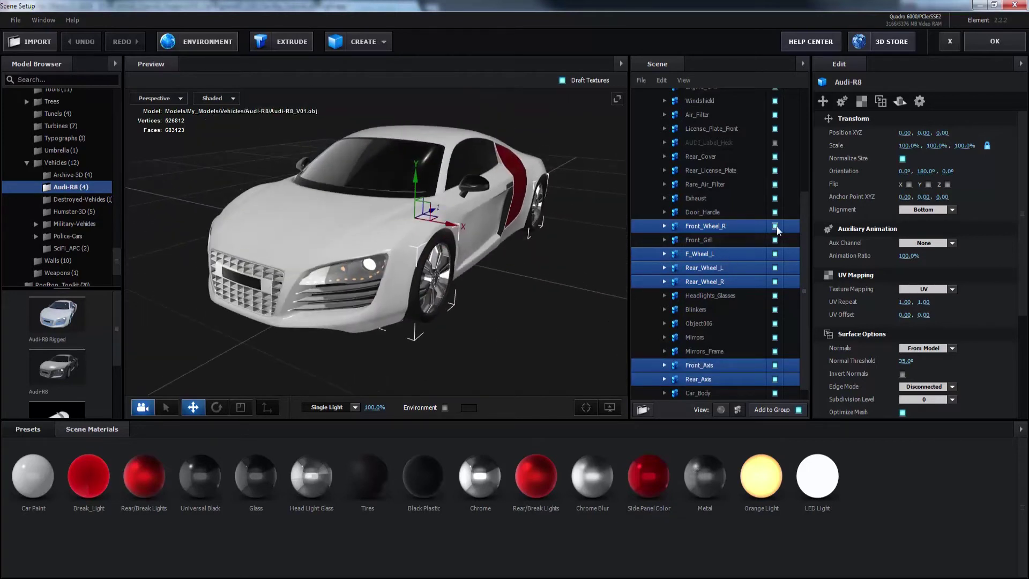
click(776, 226)
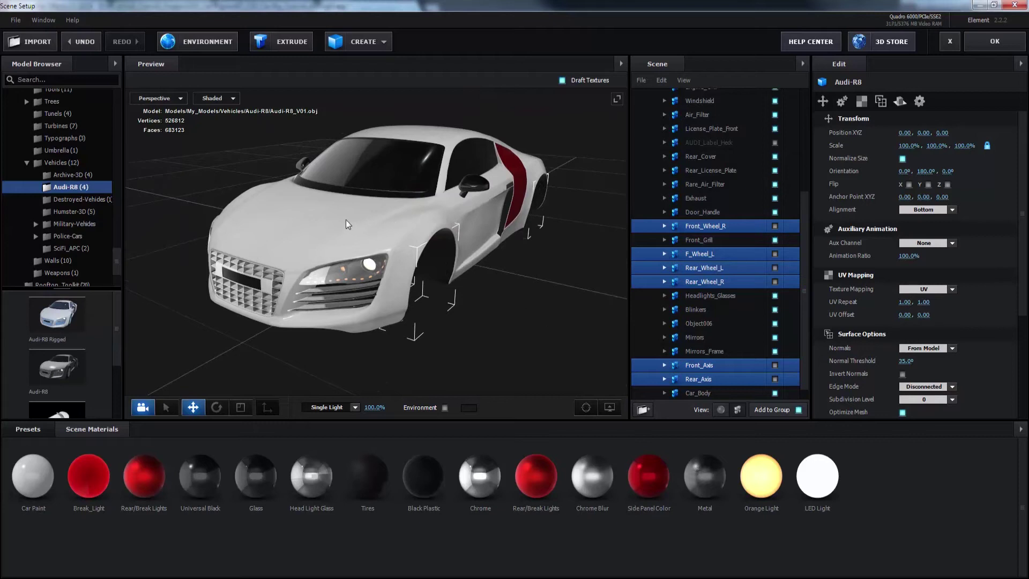
Compare the pivots of Car_Body and Mirrors_Frame, and copy Car_Body's Anchor Point XYZ with Copy Special
click(303, 213)
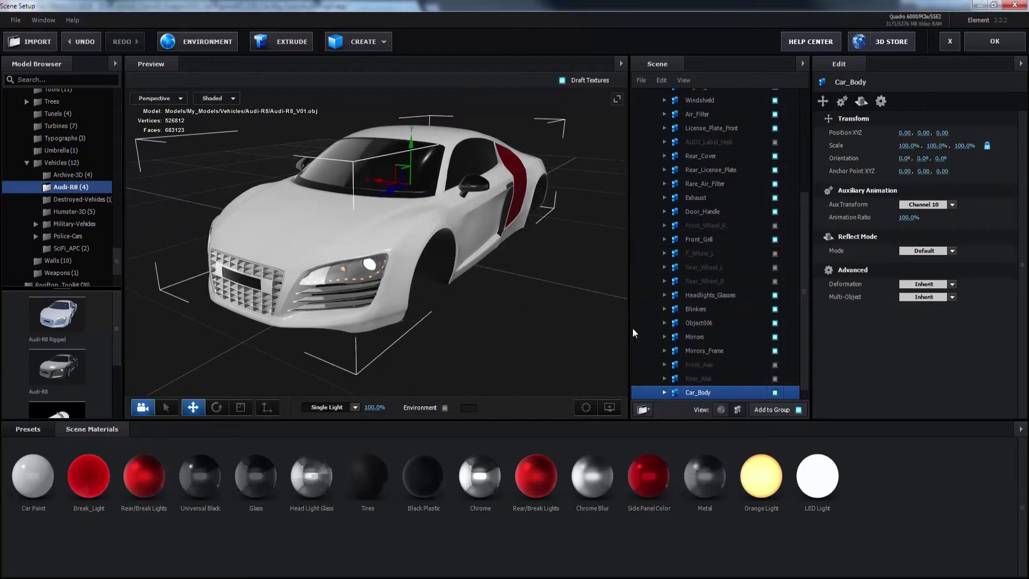
scroll(734, 341, down, 1)
drag(542, 272, 541, 303)
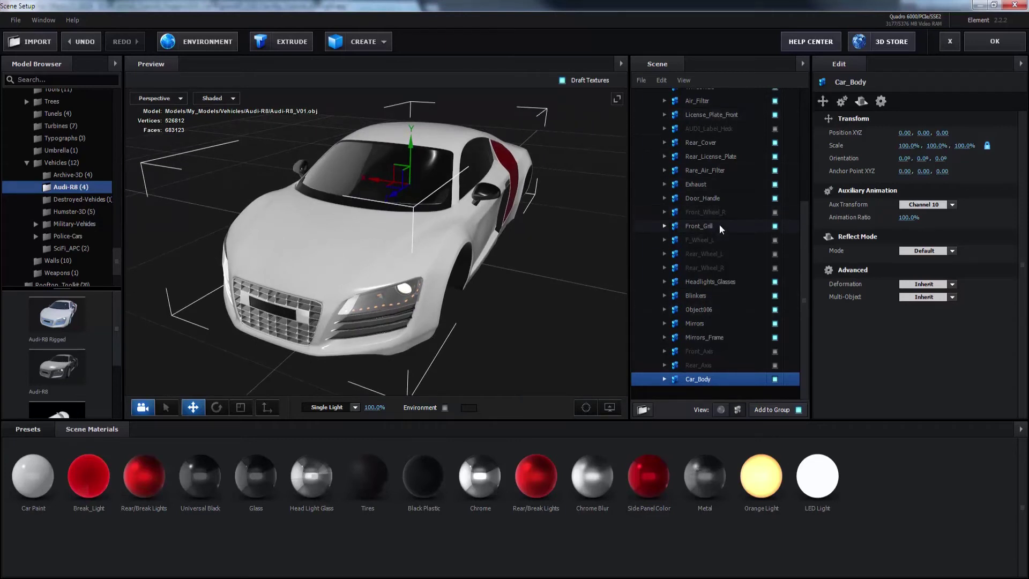
click(711, 338)
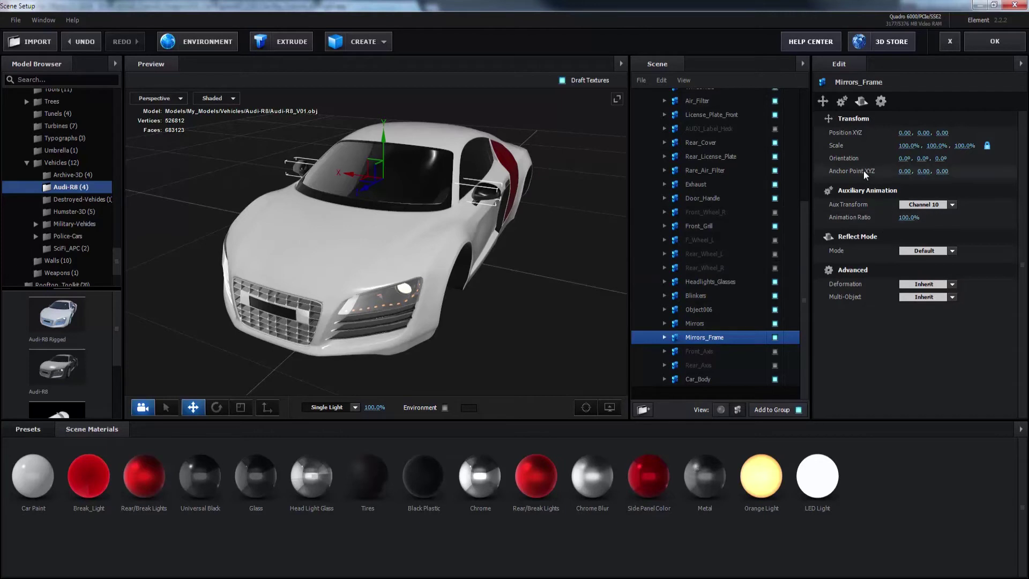
click(719, 382)
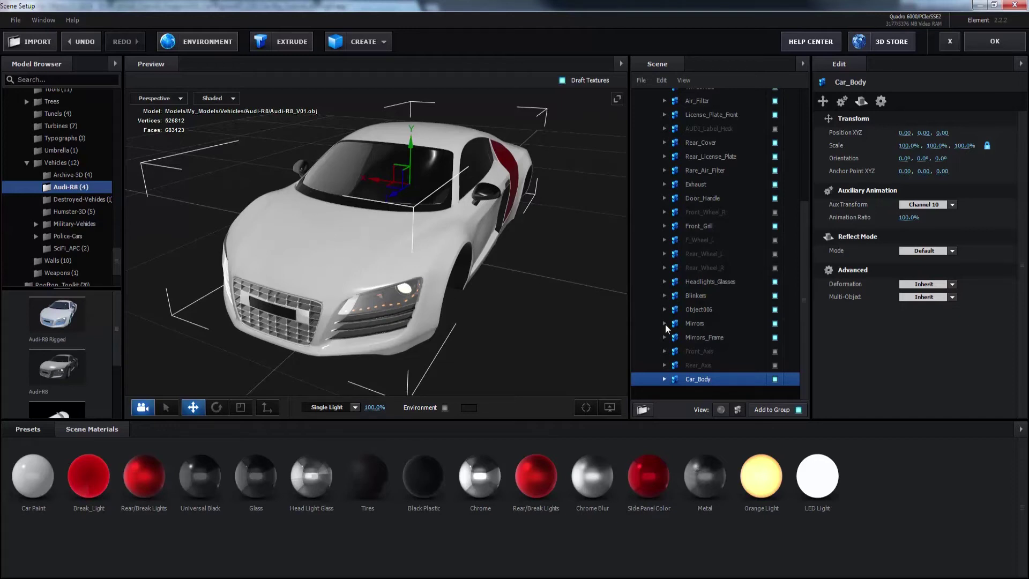
right_click(846, 170)
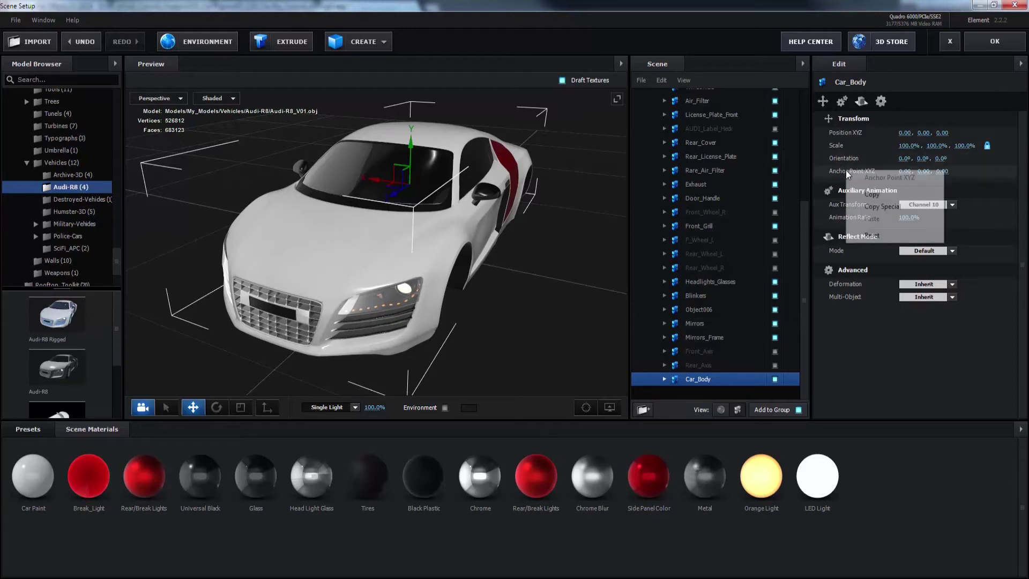
click(887, 208)
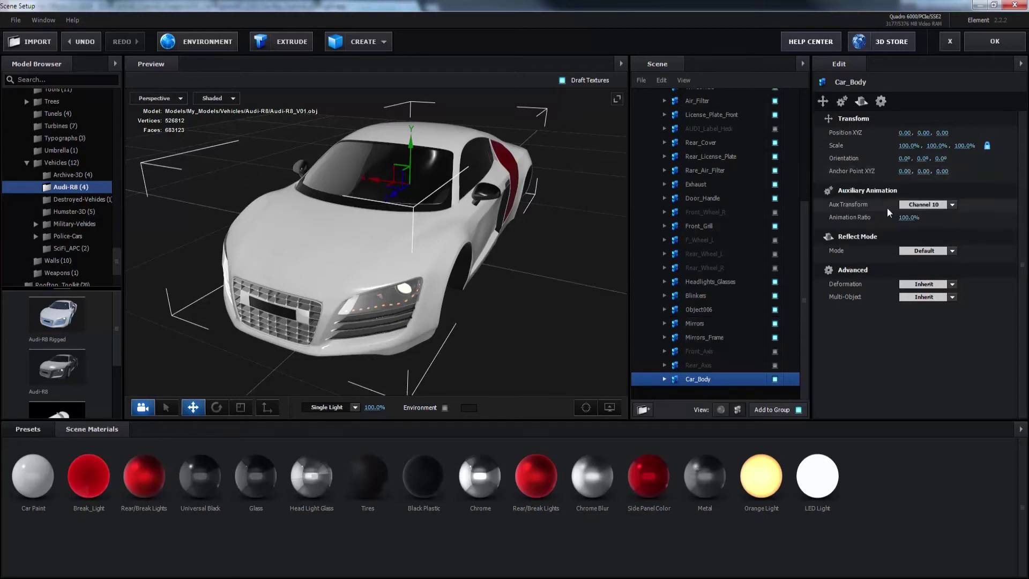
Paste the copied Car_Body anchor point onto Mirrors_Frame
click(720, 335)
mouse_move(589, 274)
mouse_down()
mouse_move(582, 287)
mouse_move(590, 289)
mouse_up()
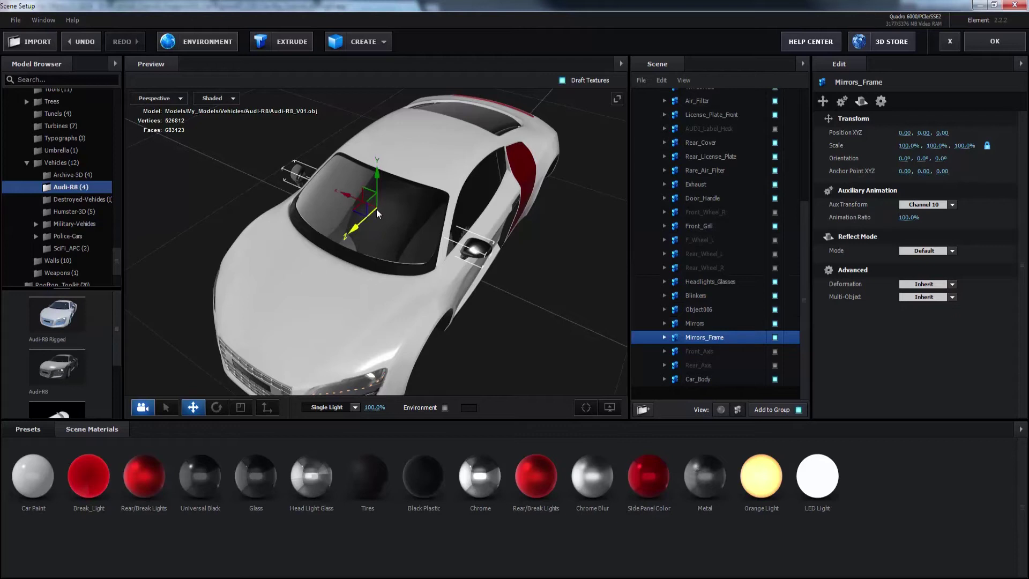
right_click(871, 172)
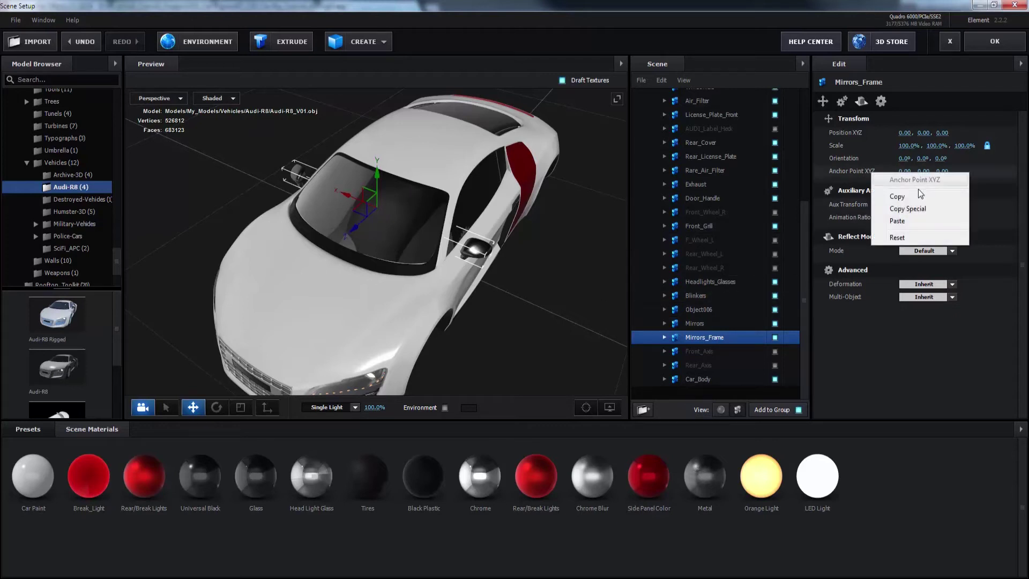
click(903, 222)
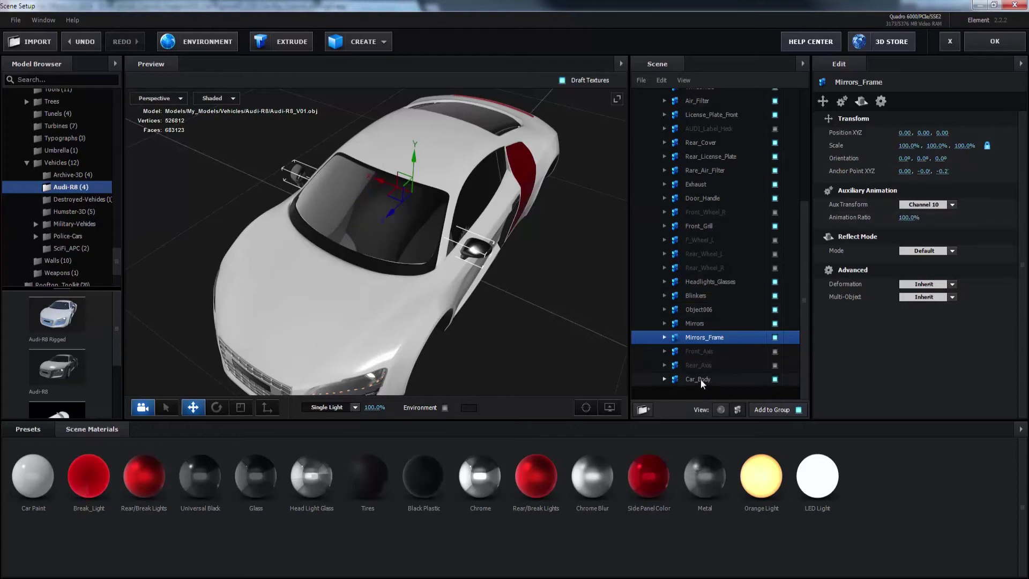
Paste the copied Car_Body anchor point onto Mirrors and Object006
click(722, 327)
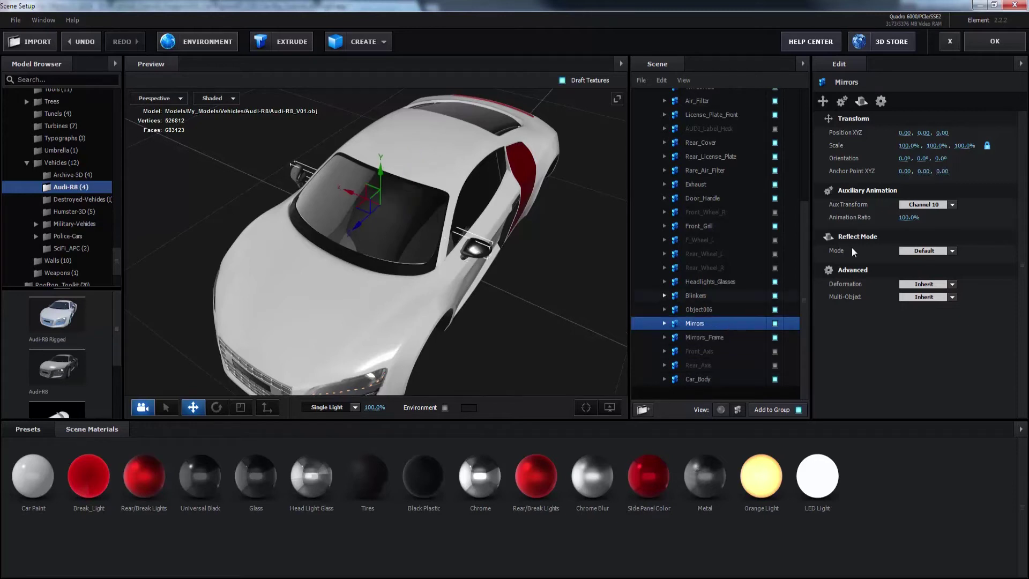
right_click(860, 171)
click(883, 219)
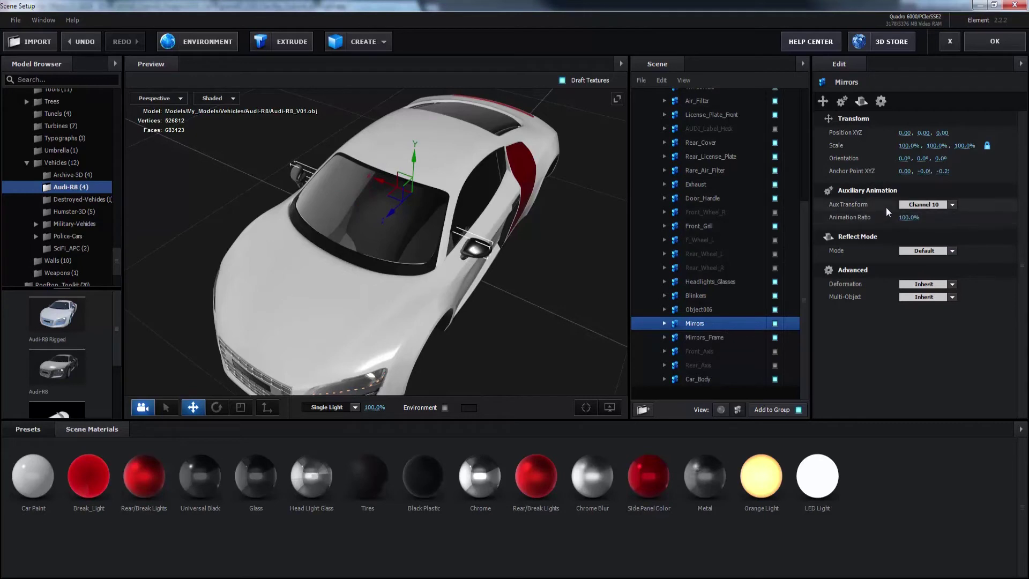
key(Up)
right_click(853, 172)
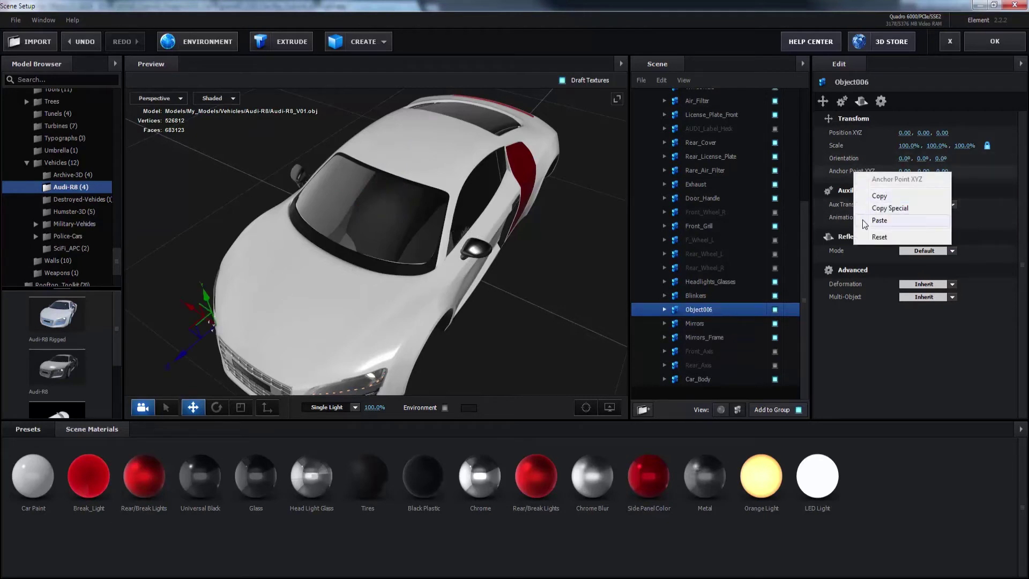
click(863, 220)
Paste the Car_Body anchor point onto Blinkers and Headlights_Glasses
key(Up)
right_click(860, 171)
click(870, 220)
key(Up)
right_click(868, 168)
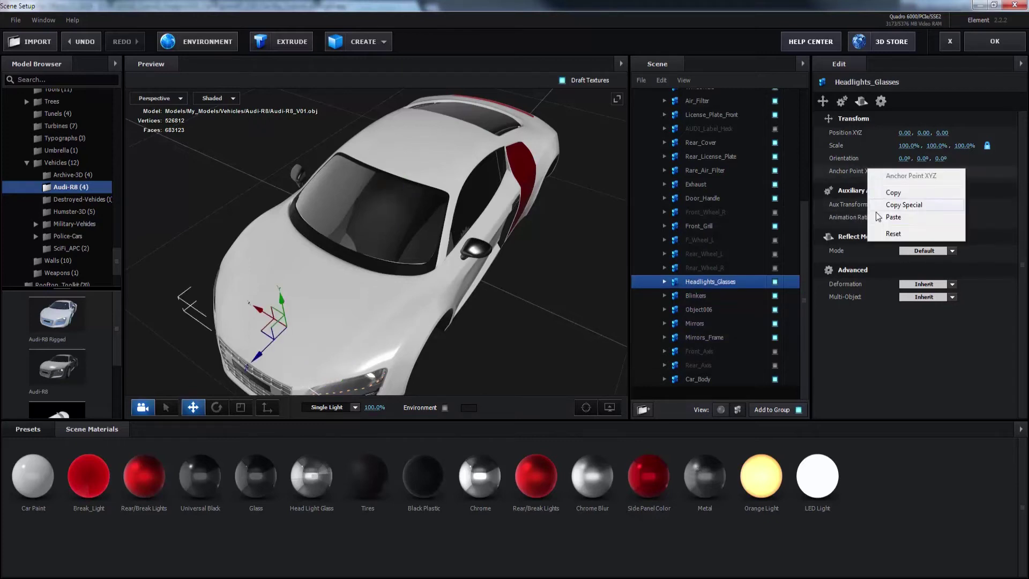
click(875, 213)
Skip the three hidden wheels above Headlights_Glasses and paste the Car_Body anchor point onto Front_Grill
key(Up)
key(Up)
key(Up)
key(Up)
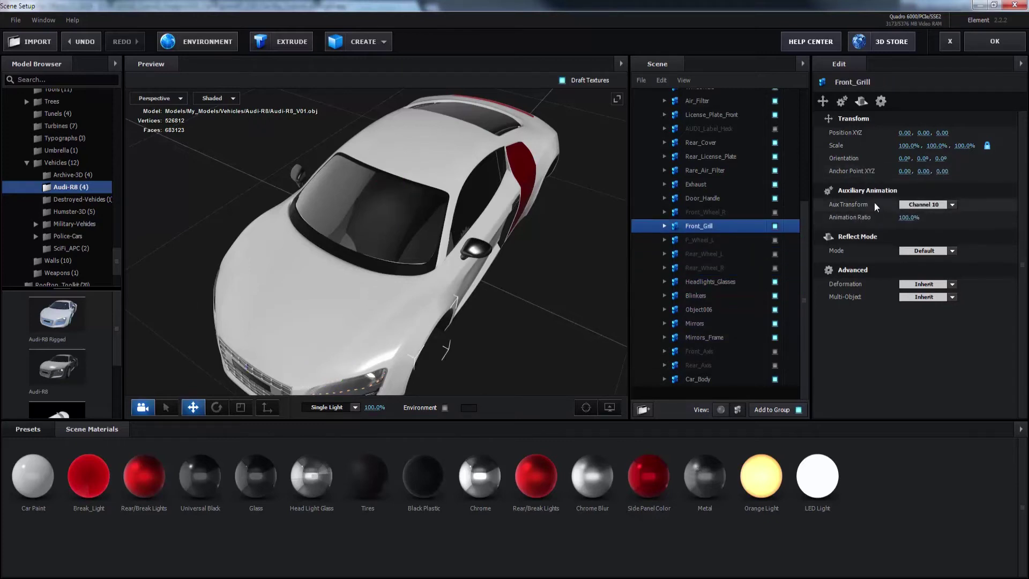
right_click(869, 170)
click(880, 216)
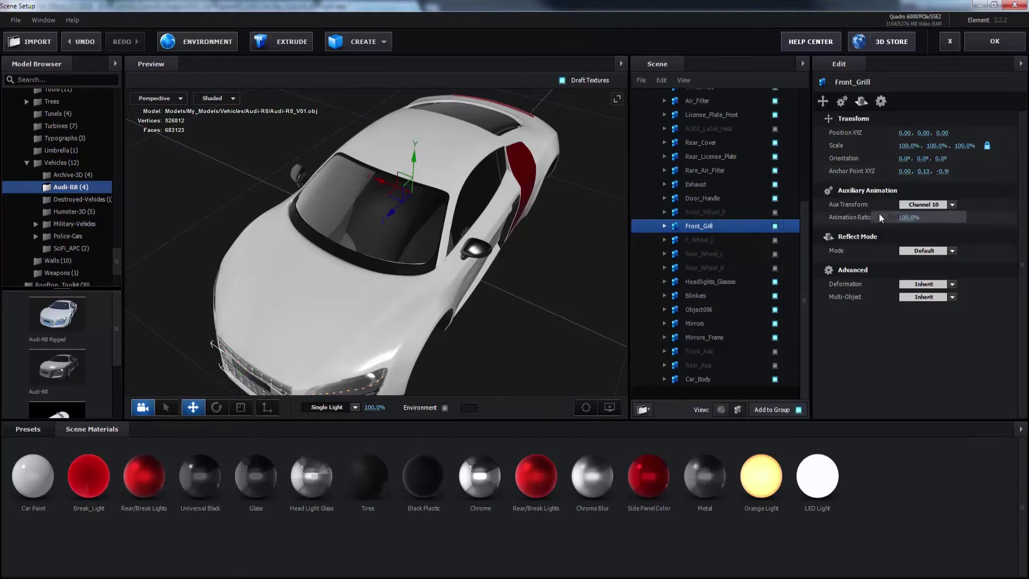
Skip Front_Wheel_R and paste the Car_Body anchor point onto Door_Handle and Exhaust
key(Up)
key(Up)
right_click(865, 174)
click(876, 215)
key(Up)
right_click(861, 169)
click(876, 215)
Paste the Car_Body anchor point onto Rare_Air_Filter and Rear_License_Plate
key(Up)
right_click(851, 169)
click(861, 218)
key(Up)
right_click(854, 170)
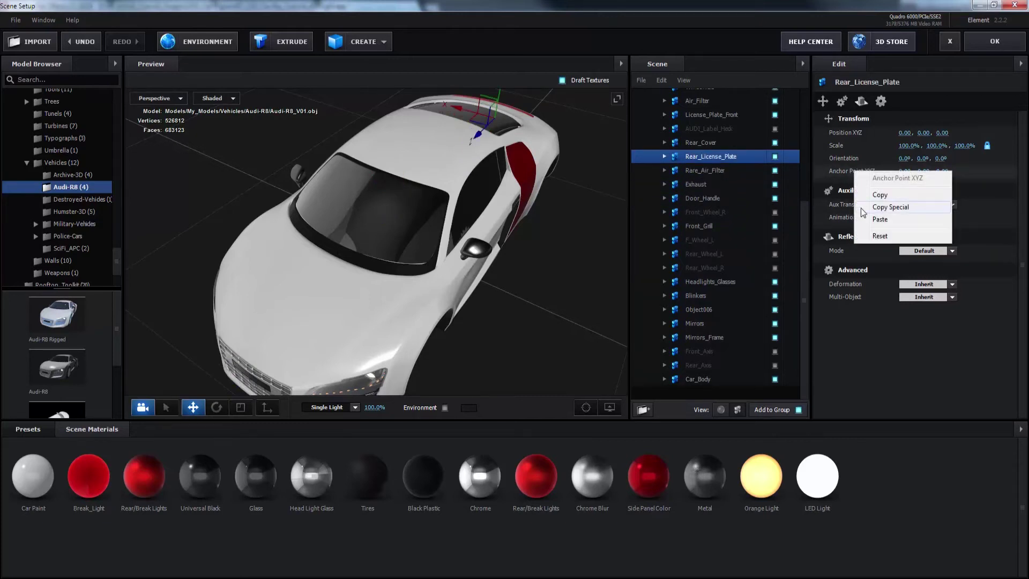
click(861, 216)
Paste the Car_Body anchor point onto Rear_Cover and License_Plate_Front
key(Up)
right_click(856, 169)
click(864, 217)
key(Up)
key(Up)
right_click(854, 170)
click(864, 217)
Paste the Car_Body anchor point onto Air_Filter and onto the skipped, hidden AUDI_Label_Heck part
key(Up)
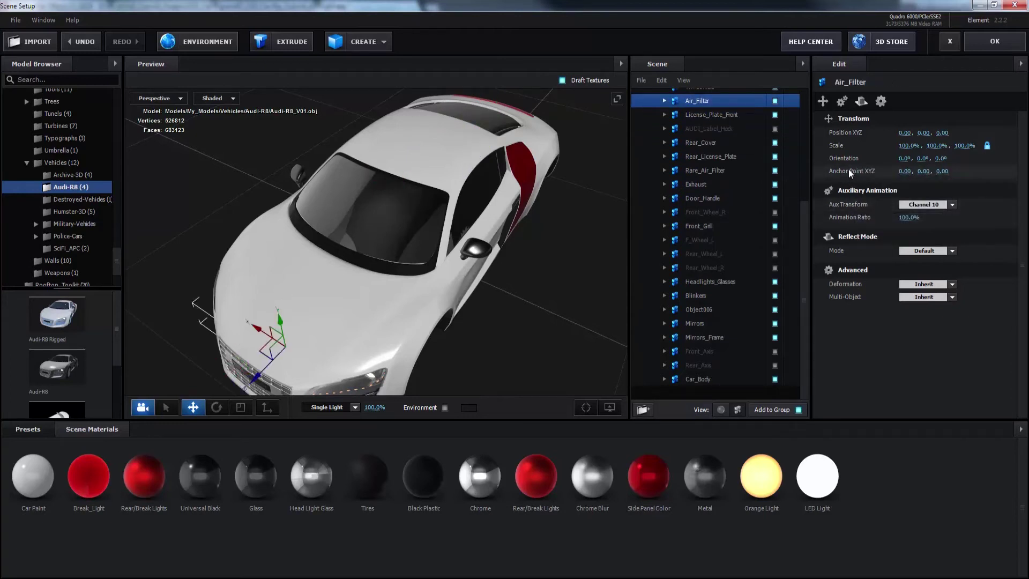
right_click(848, 169)
click(858, 217)
key(Up)
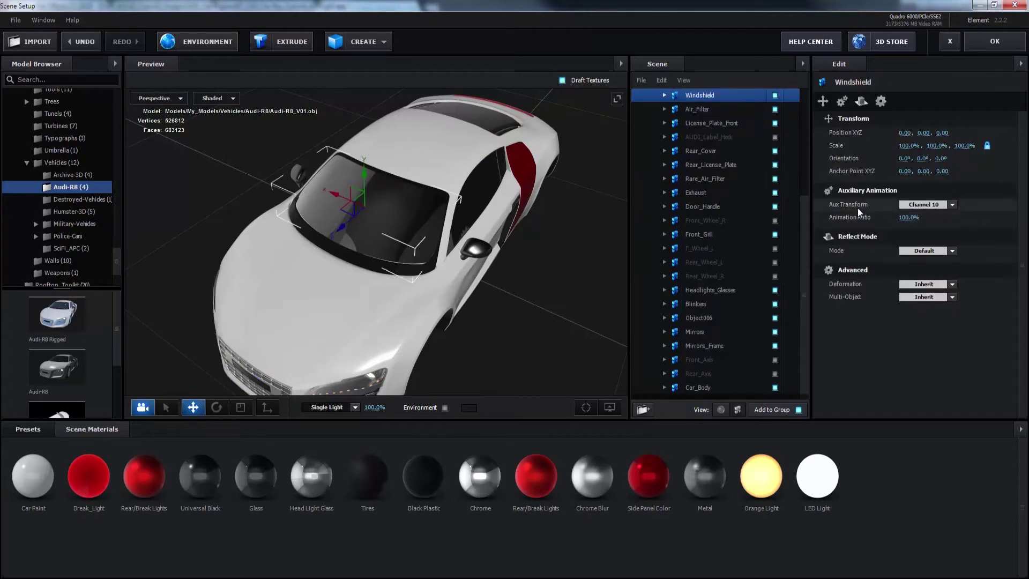
key(Down)
key(Down)
key(Down)
key(Down)
key(Up)
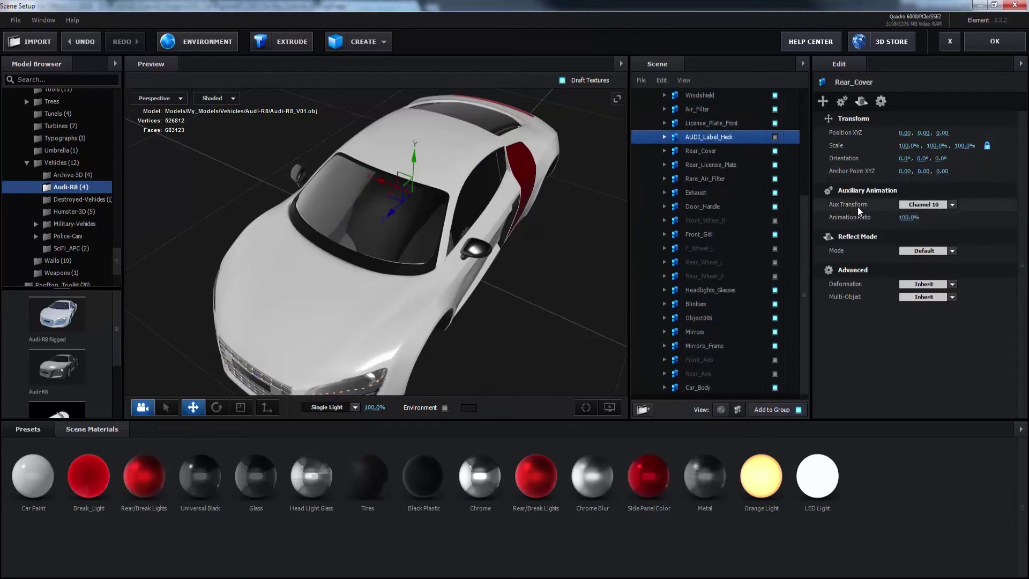
right_click(855, 169)
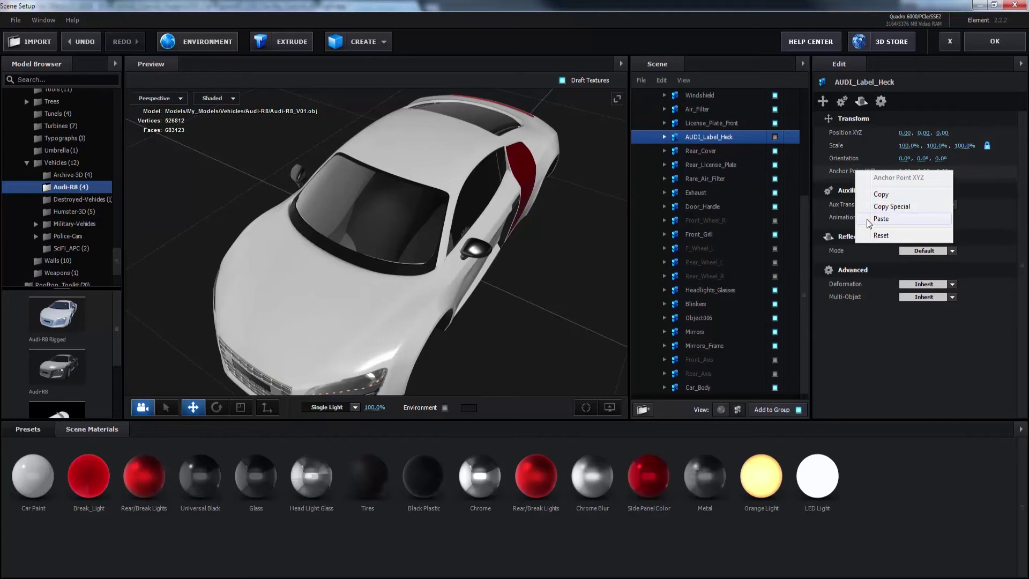
click(868, 219)
Paste the Car_Body anchor point onto Windshield and Engine_Grill
key(Up)
key(Up)
key(Up)
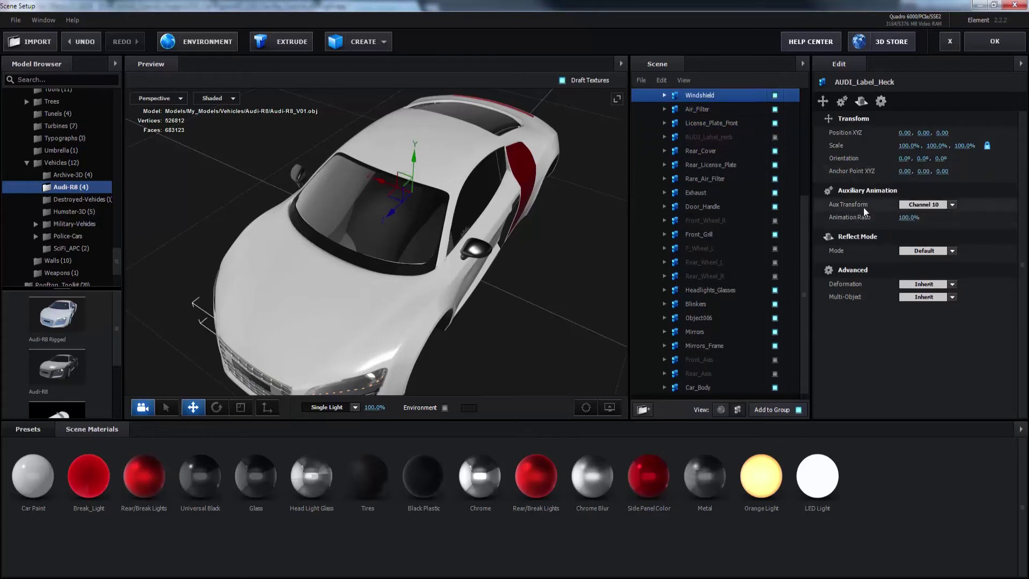
key(Down)
key(Up)
right_click(855, 173)
click(872, 221)
key(Up)
right_click(853, 172)
click(873, 220)
Paste the Car_Body anchor point onto Side_Windows and Rare_Break_Light_Long
key(Up)
right_click(857, 176)
click(867, 218)
key(Up)
right_click(853, 172)
click(865, 217)
Paste the Car_Body anchor point onto Rear_Lights and Baseplate
key(Up)
right_click(852, 171)
click(866, 217)
key(Up)
right_click(855, 170)
click(865, 223)
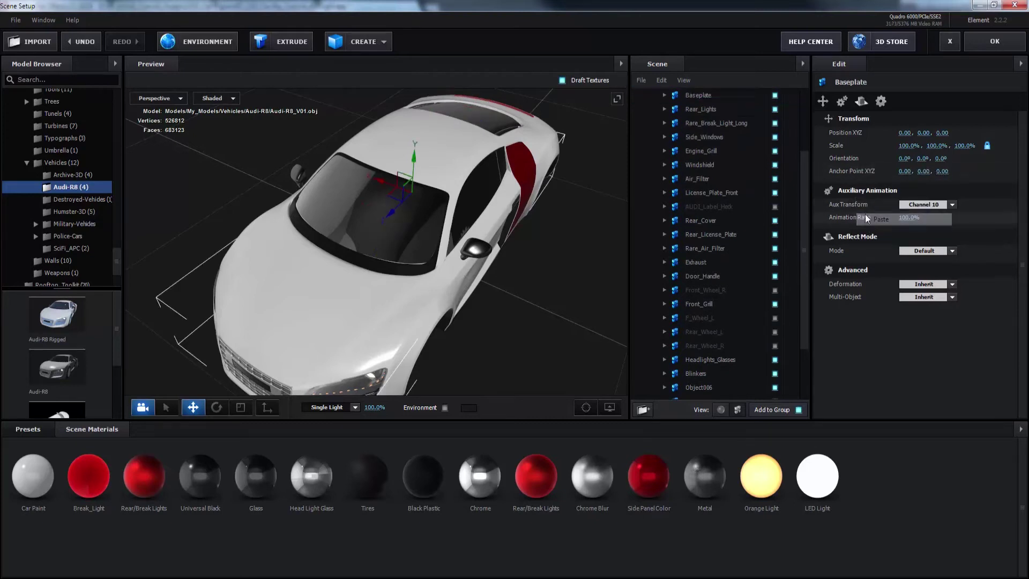
Paste the Car_Body anchor point onto Plane_011 and Mirrors_Handle
key(Up)
right_click(855, 169)
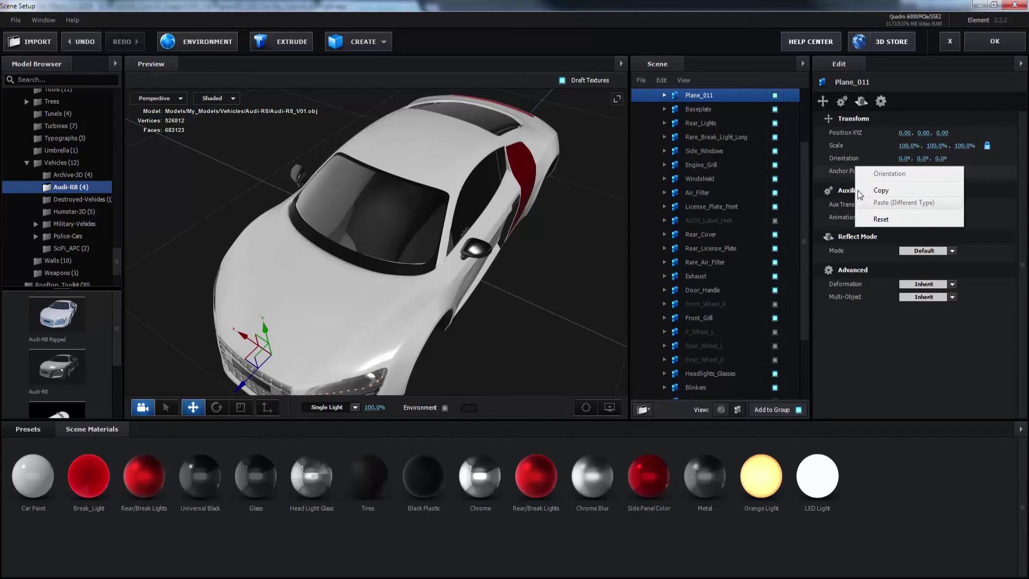
click(844, 168)
right_click(844, 170)
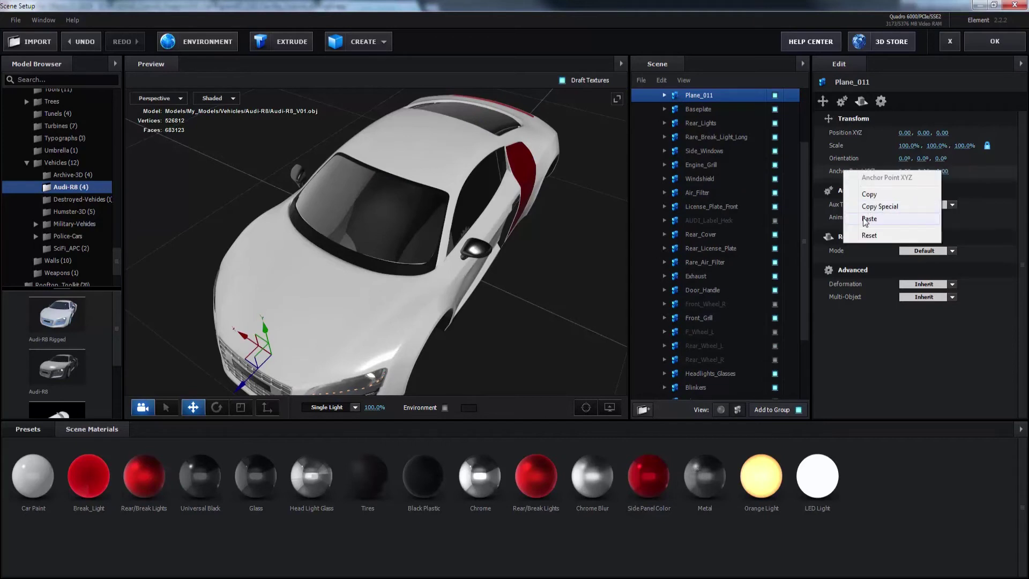
click(866, 219)
key(Up)
right_click(857, 172)
click(876, 223)
Paste the Car_Body anchor point onto the remaining parts AUDI_Label_Front, Rear_Window and Head Lights
key(Up)
right_click(861, 170)
click(880, 222)
key(Up)
right_click(861, 170)
click(880, 221)
key(Up)
right_click(861, 171)
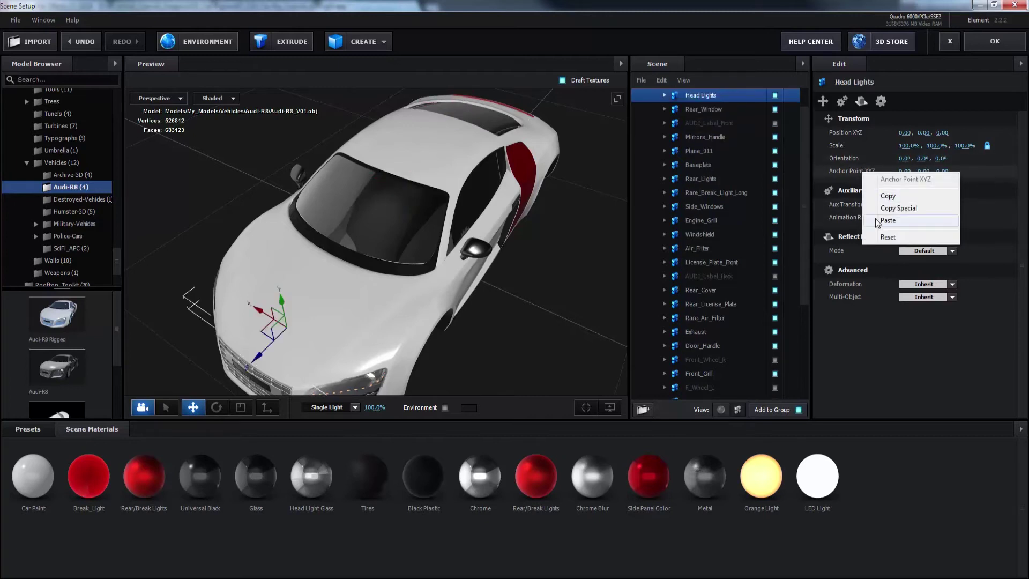
click(879, 221)
key(Up)
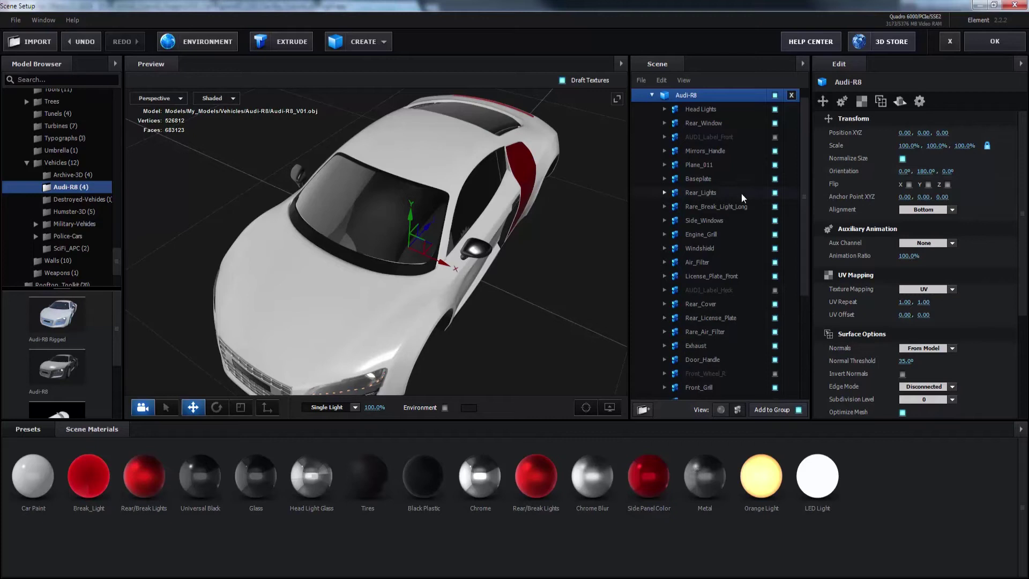
Check the pivot position on the parts from Front_Grill up to Rear_Cover and on Mirrors_Frame
drag(805, 135, 805, 256)
click(720, 221)
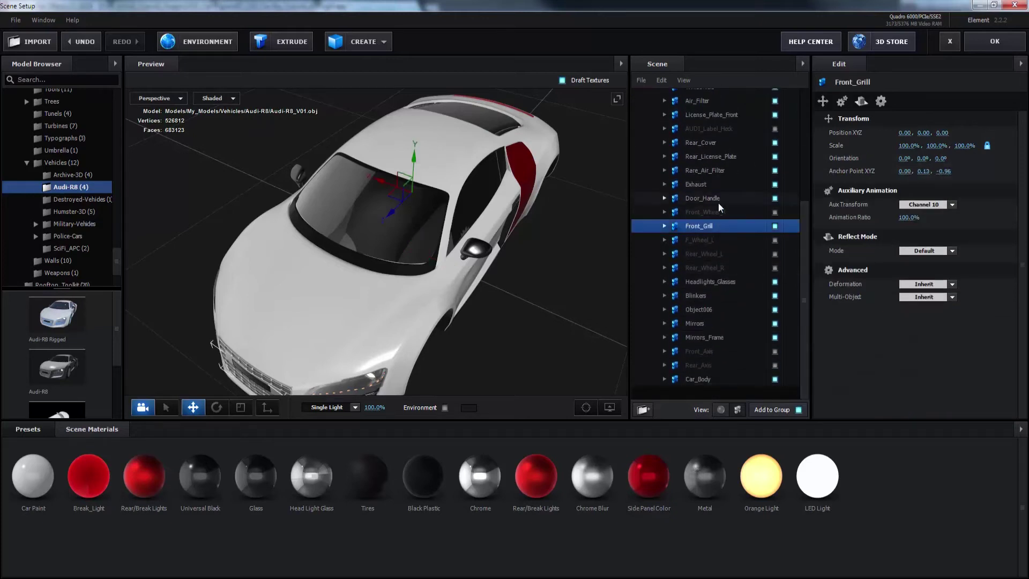
click(718, 199)
click(718, 184)
click(718, 171)
click(719, 157)
click(716, 143)
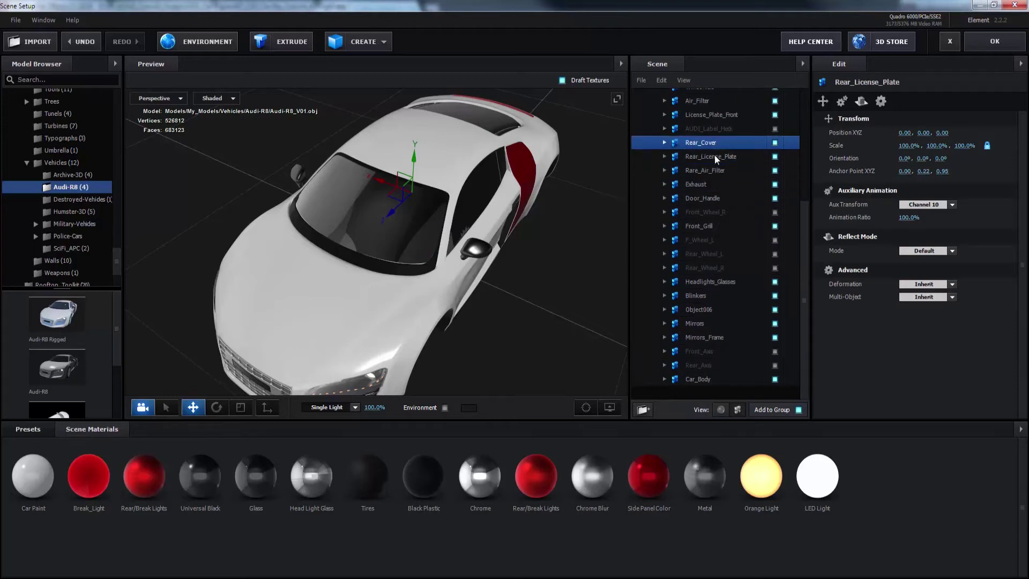
click(715, 337)
Unhide Rear_Axis, Front_Axis and all four wheels, and apply the Scene Setup changes
click(775, 365)
click(775, 352)
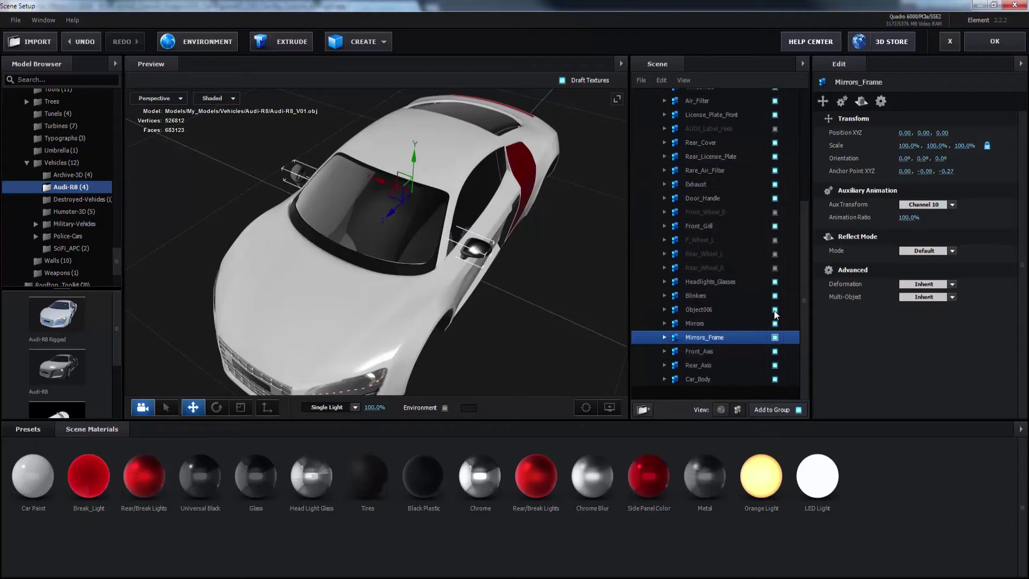
click(774, 267)
click(775, 254)
click(775, 240)
click(775, 212)
click(776, 267)
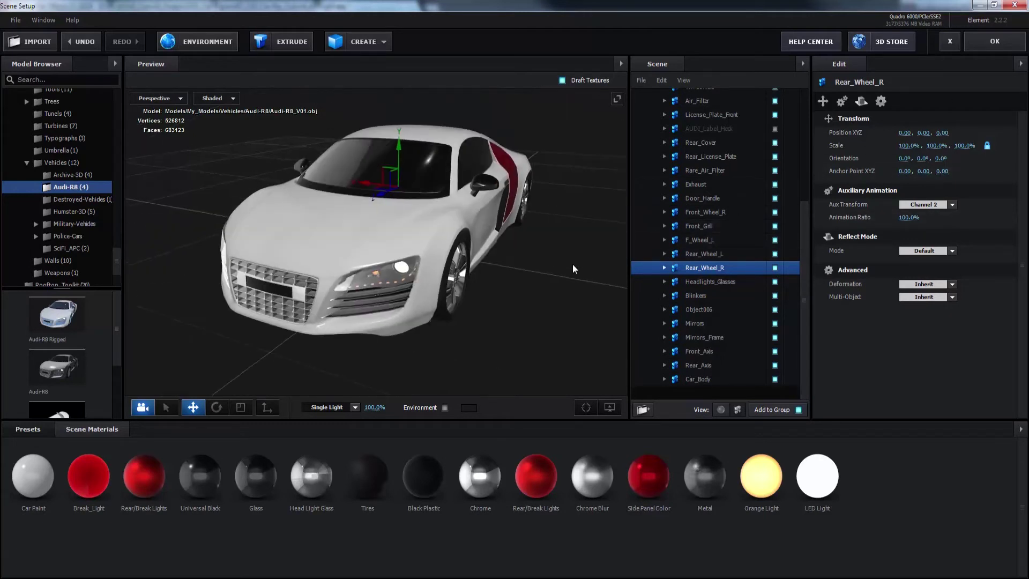
click(981, 41)
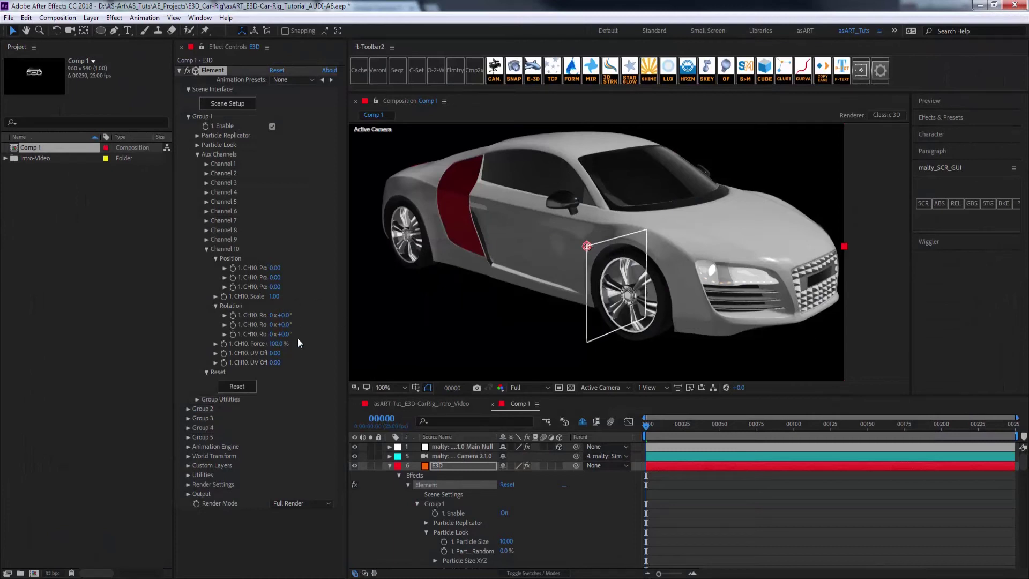
Test the car body's Channel 10 X and Z rotation, returning each to 0°
drag(286, 317, 274, 299)
click(282, 315)
text(0)
key(Return)
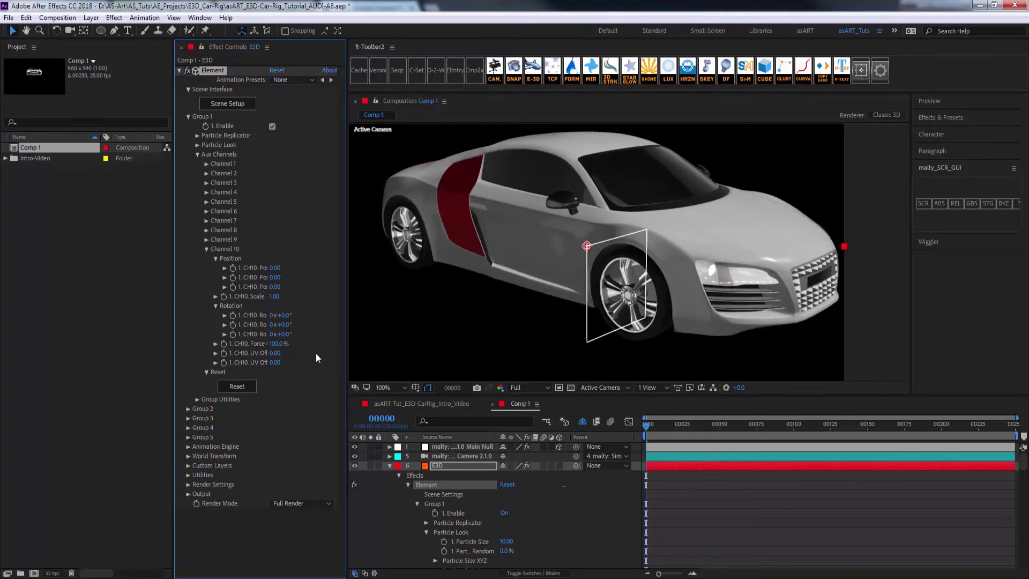
mouse_move(283, 334)
mouse_down()
mouse_move(294, 335)
mouse_move(278, 325)
mouse_move(285, 337)
mouse_up()
text(0)
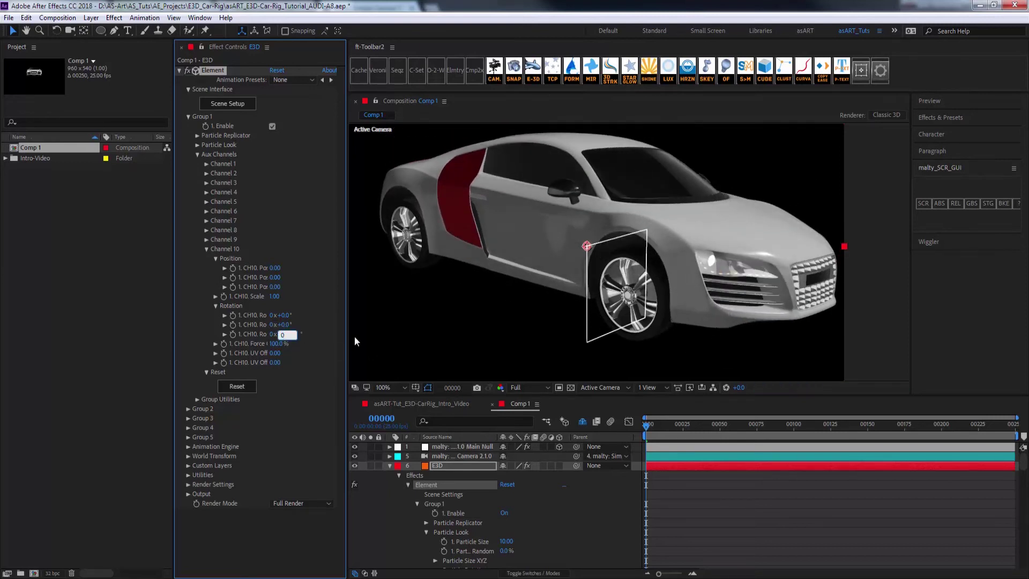
key(Return)
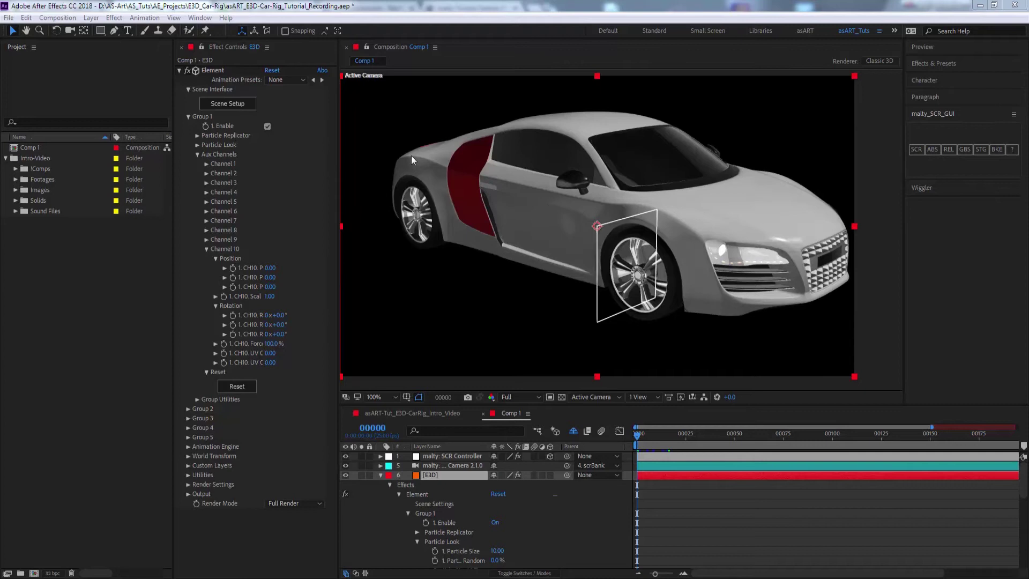
In Scene Setup, add the Street model from the Bonus folder of My_Models' Street-Signs_Pack to the scene
click(234, 104)
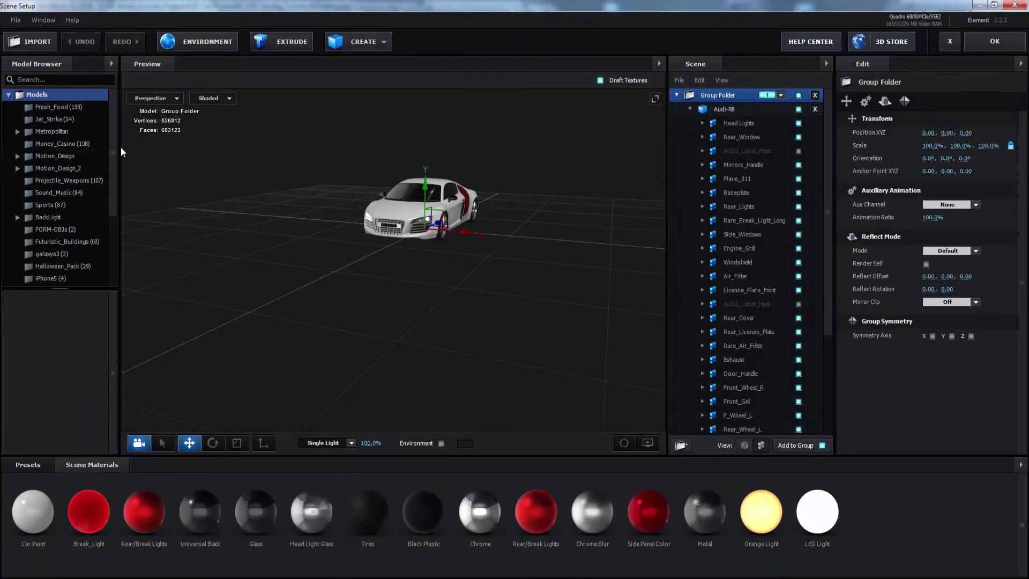
drag(114, 140, 107, 217)
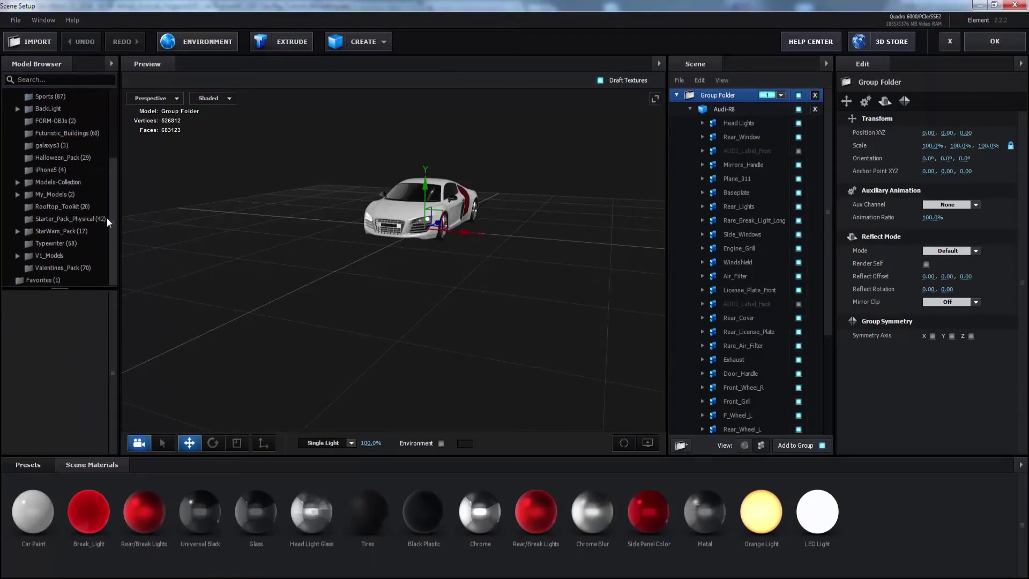
click(18, 195)
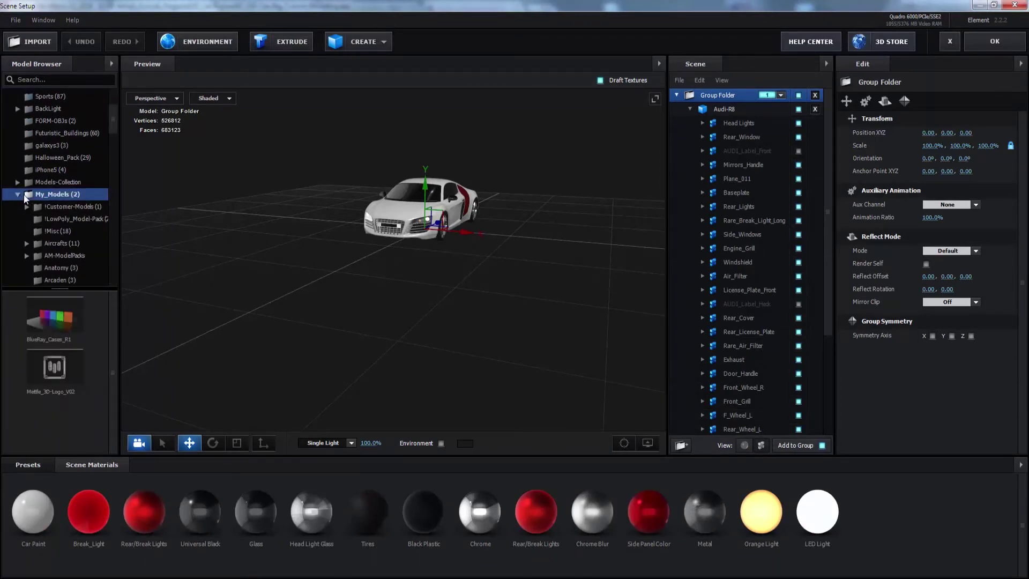
drag(114, 119, 110, 242)
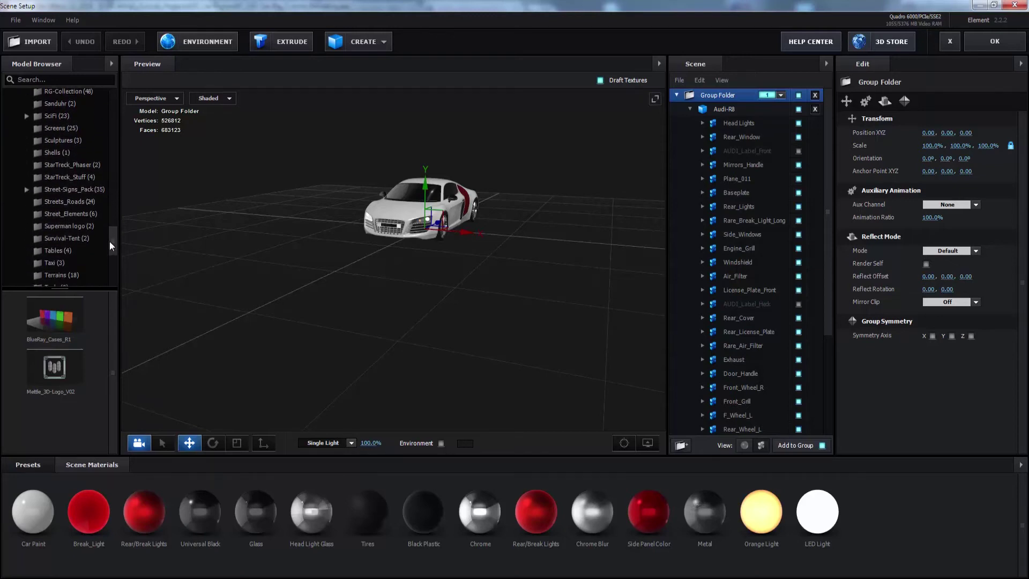
click(24, 191)
drag(114, 213, 107, 246)
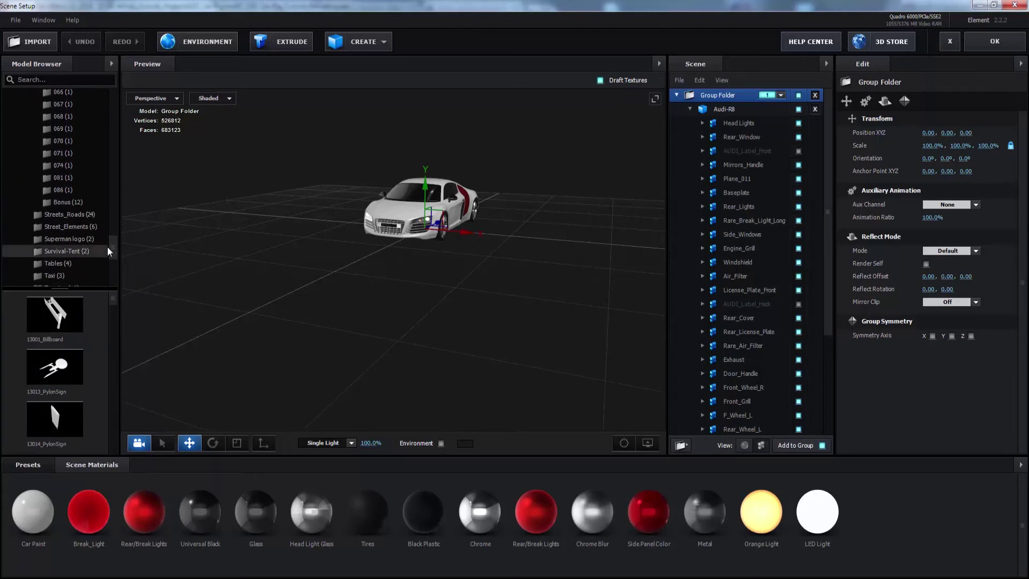
click(81, 202)
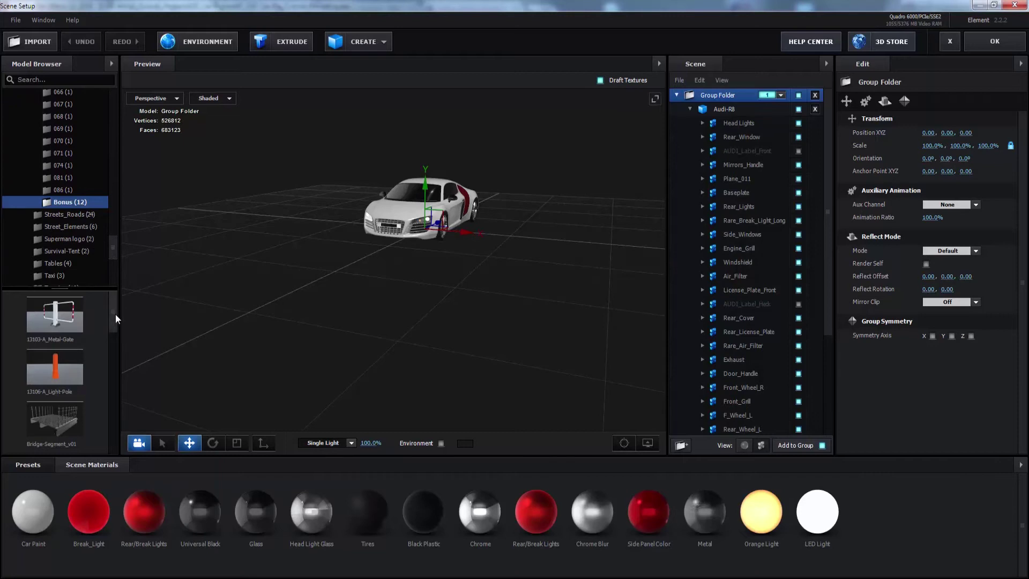
drag(113, 313, 114, 439)
click(55, 424)
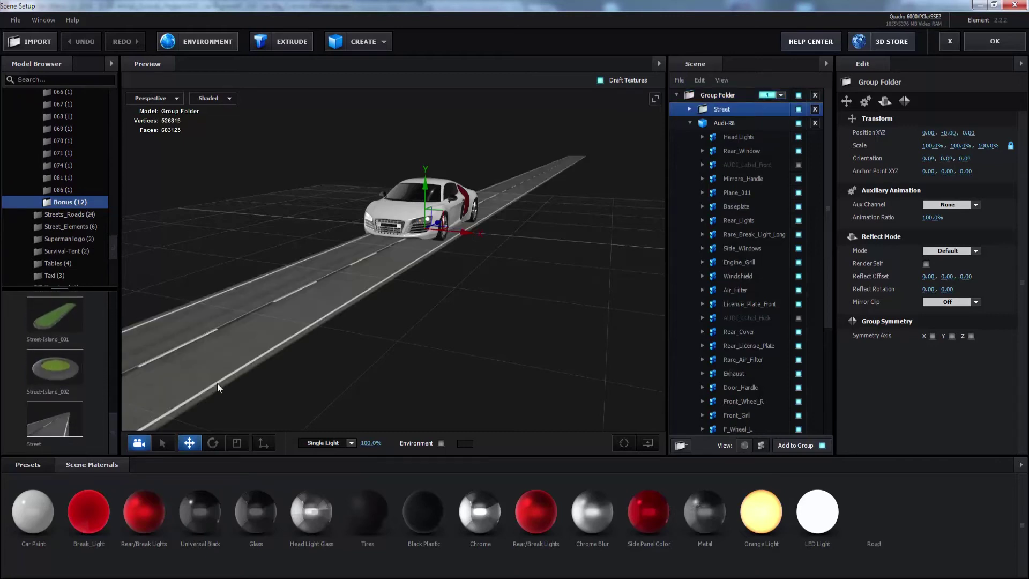
Unlink the Street group's scale axes and set its X scale to 300%
drag(520, 301, 524, 301)
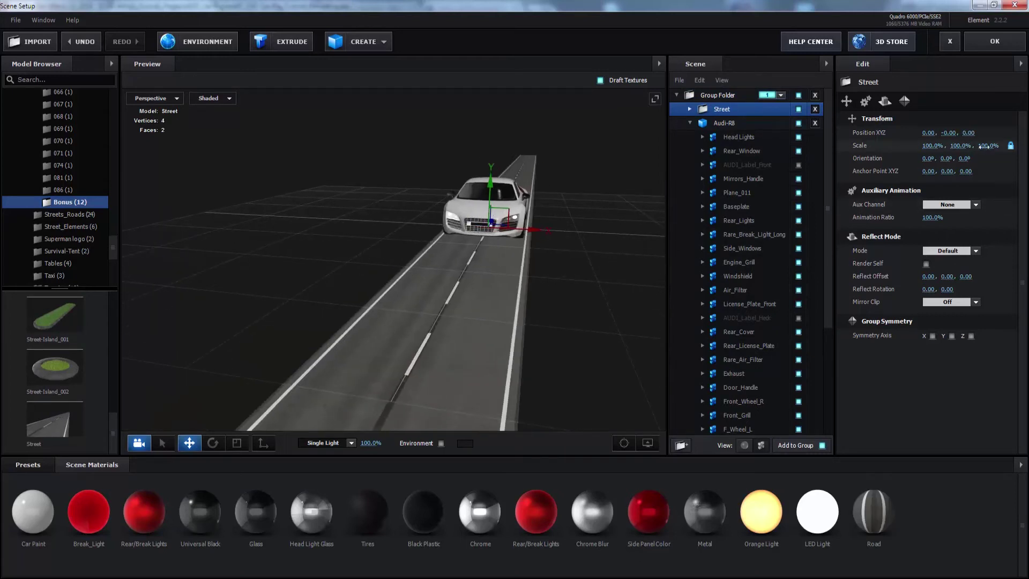
click(1010, 146)
click(932, 145)
text(300)
key(Return)
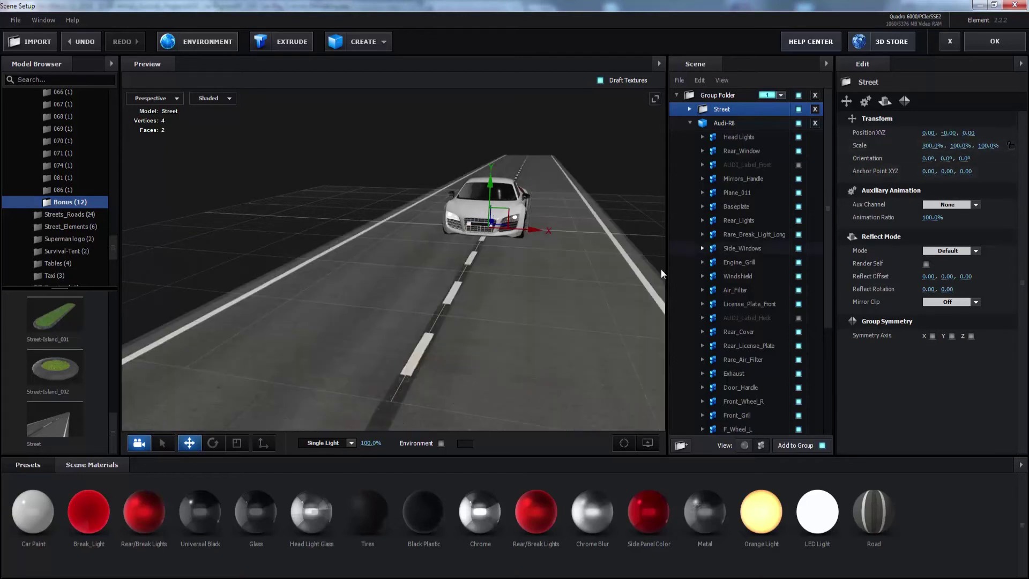
drag(538, 288, 529, 289)
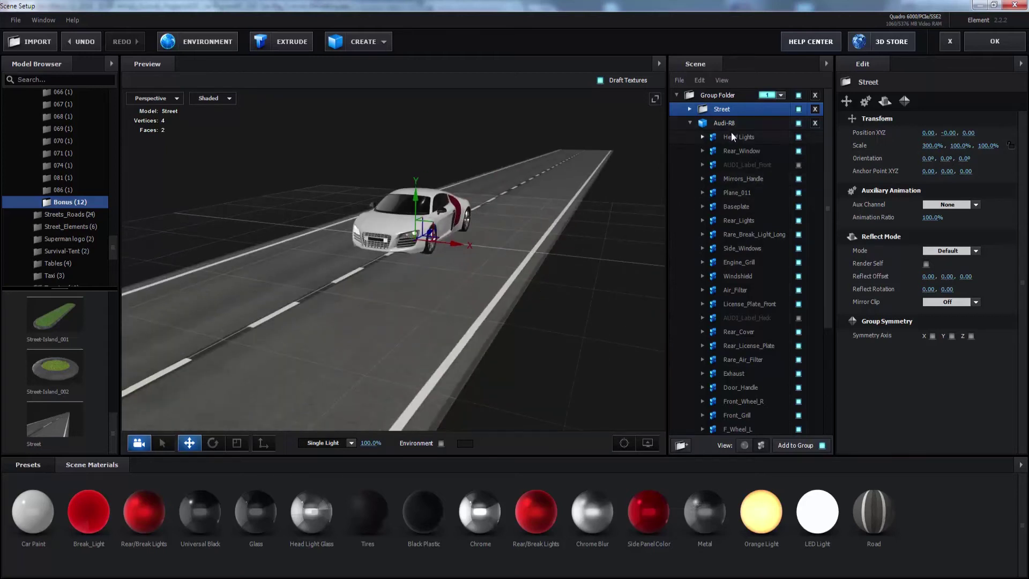
In the Street group, set the Street-Plane's vertical UV Repeat to 10
click(690, 122)
click(691, 110)
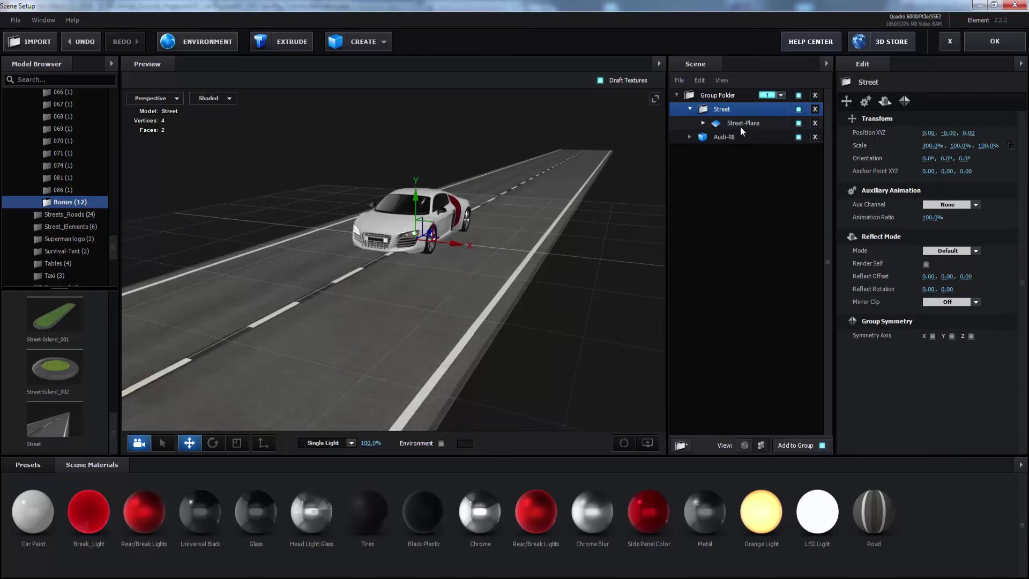
click(741, 123)
click(703, 123)
click(748, 135)
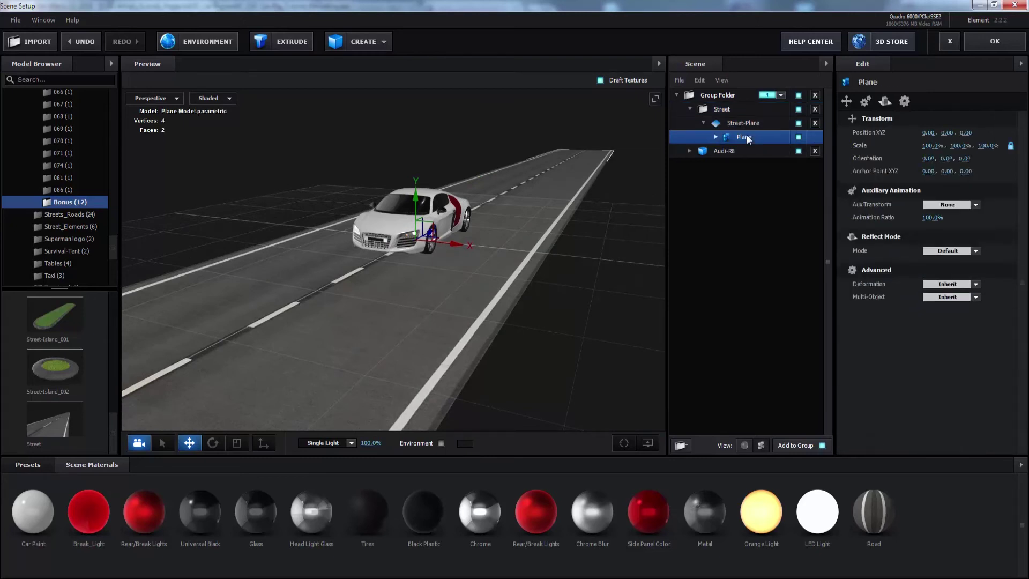
click(747, 124)
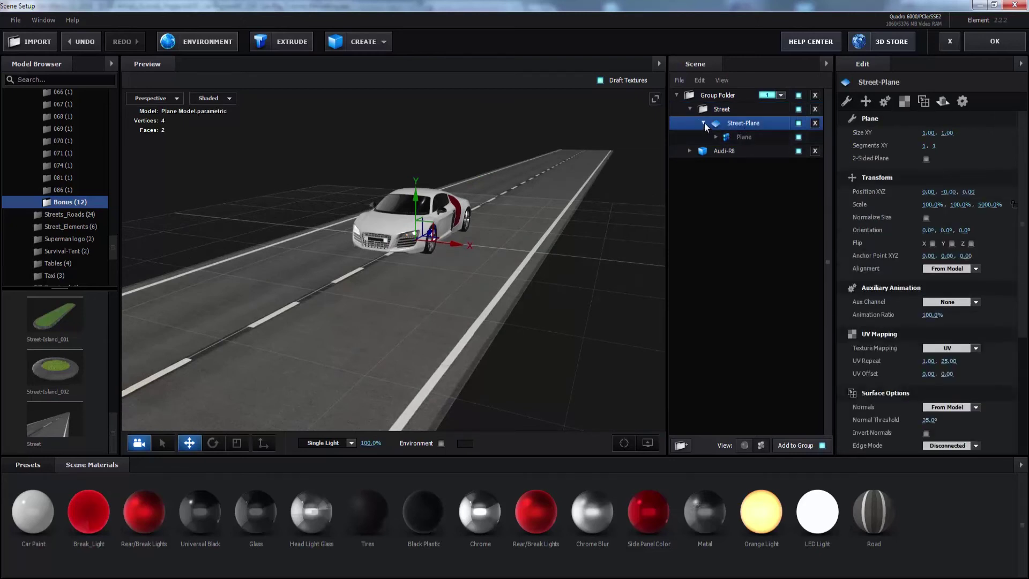
click(703, 123)
click(905, 101)
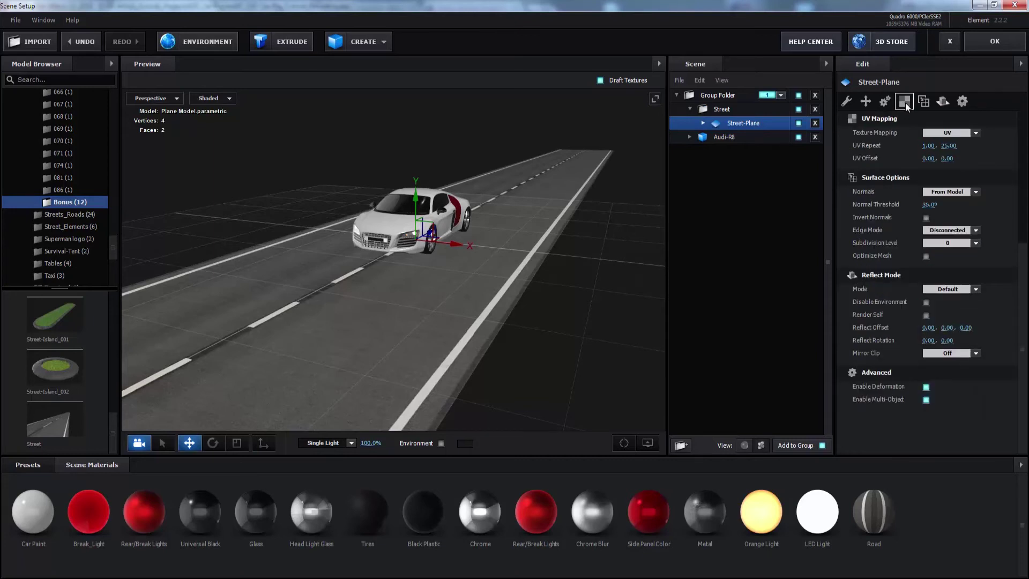
click(948, 145)
text(10)
key(Return)
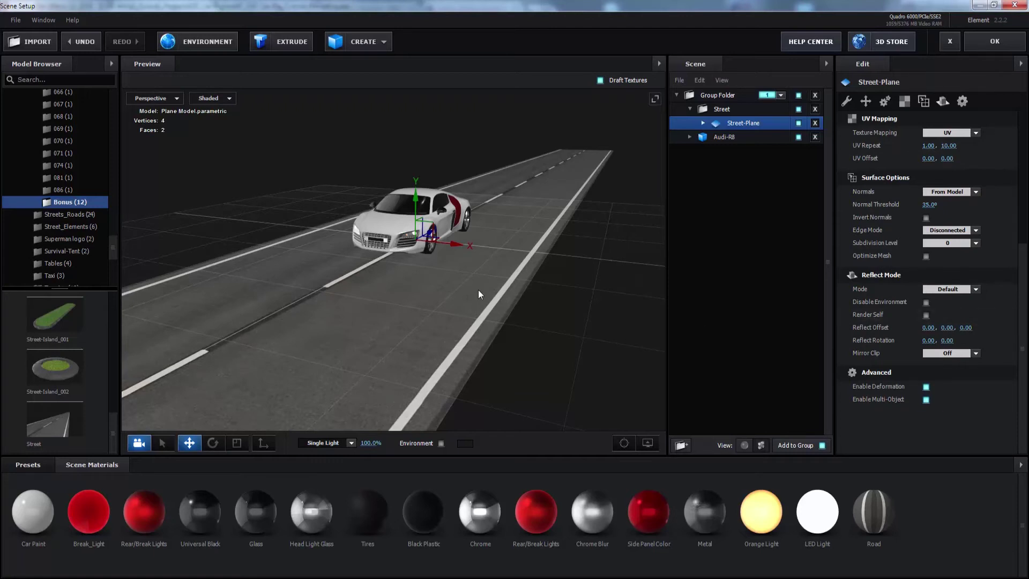
drag(479, 289, 475, 301)
drag(505, 354, 494, 234)
drag(418, 313, 464, 301)
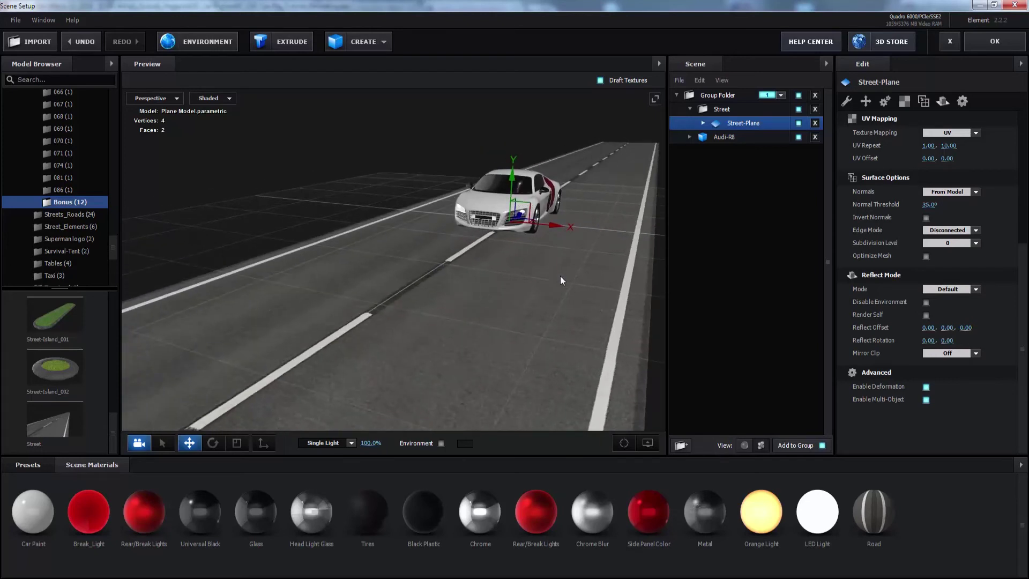
Add the Ground_V01 model from the Terrains folder to the scene
drag(113, 243, 115, 262)
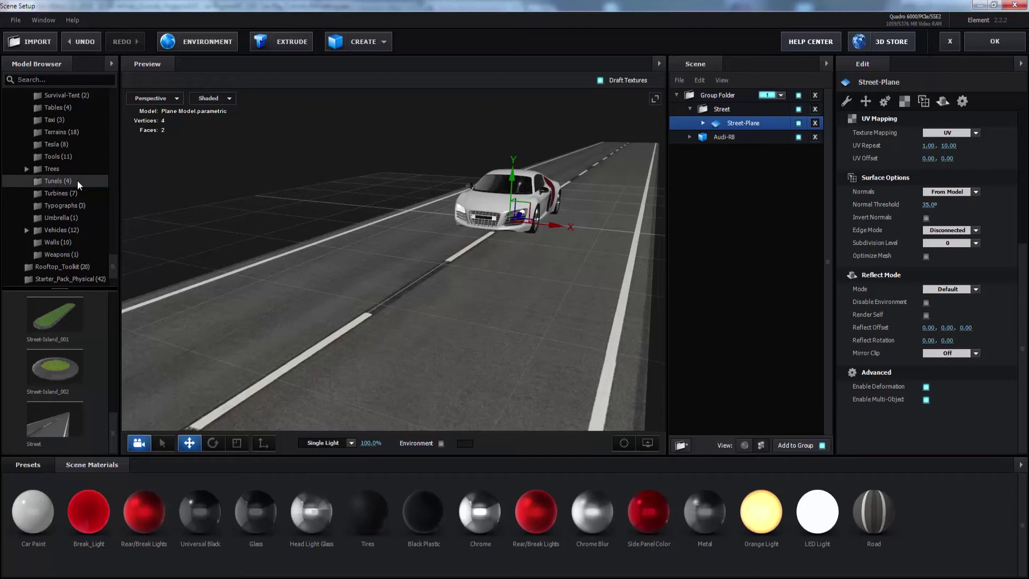
click(69, 132)
scroll(85, 214, down, 2)
scroll(115, 313, down, 3)
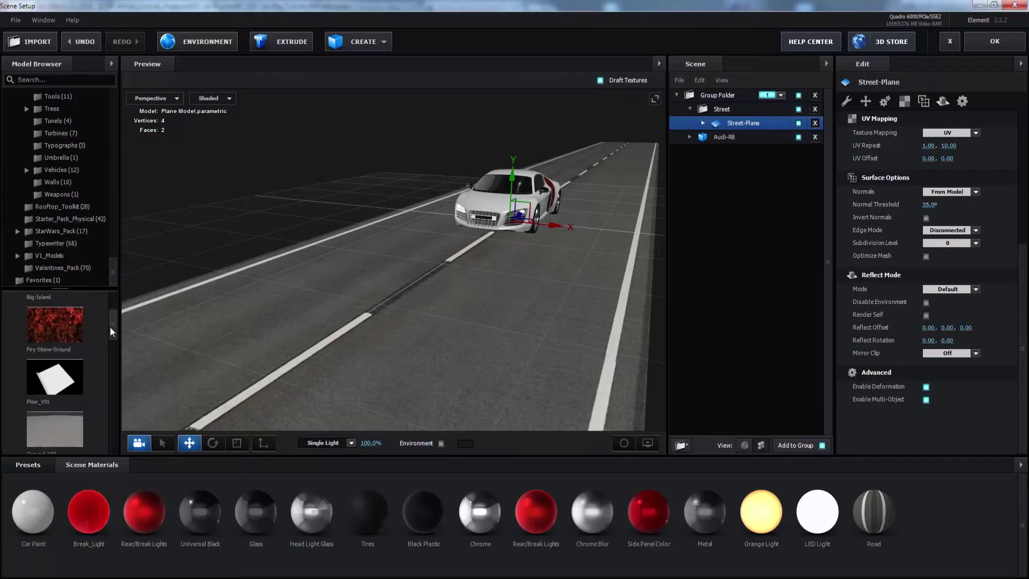
click(61, 362)
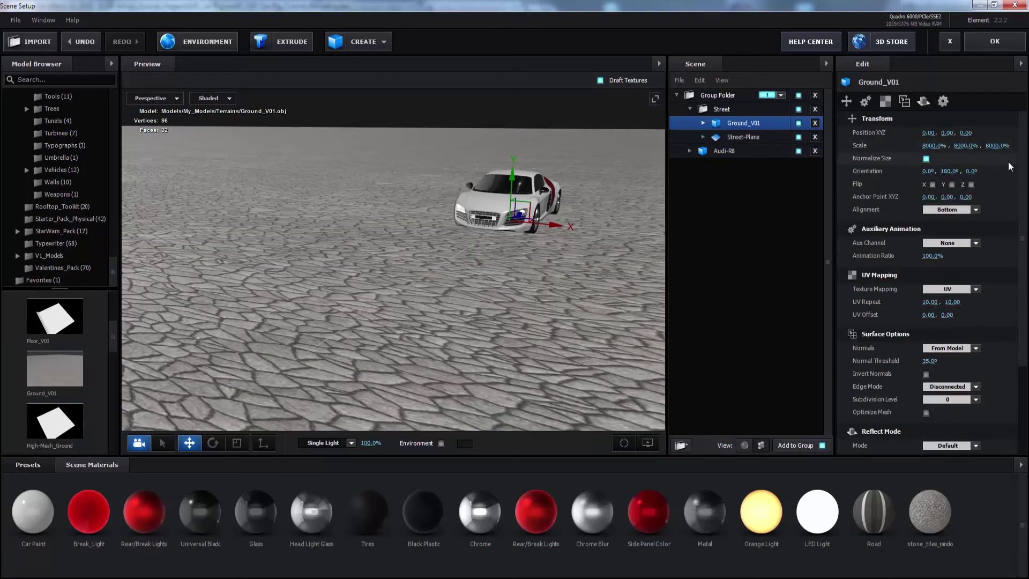
Lower Ground_V01 beneath the road by setting its Y position to -0.01
click(948, 133)
text(-0)
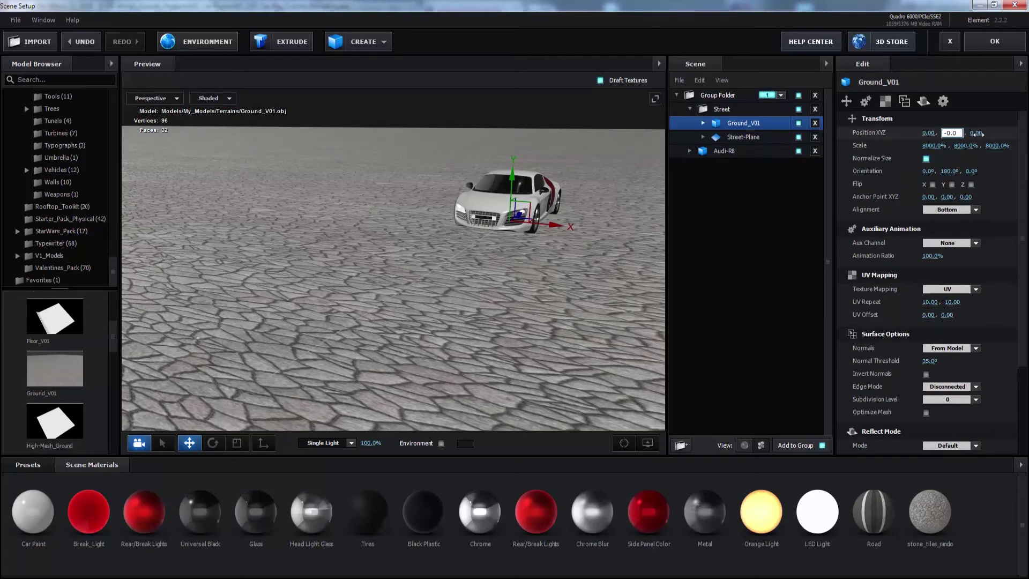
text(.01)
key(Return)
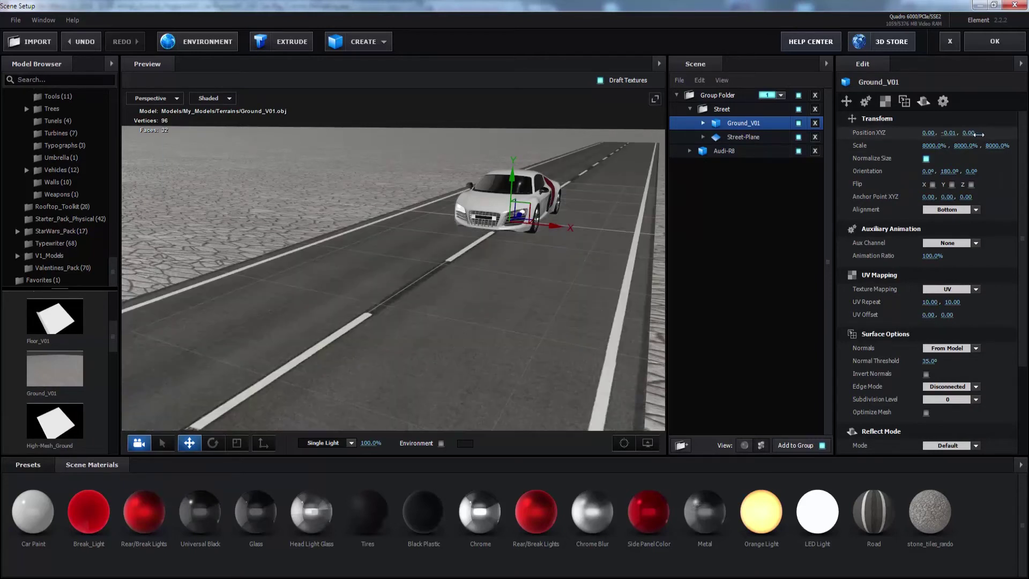
drag(562, 301, 537, 290)
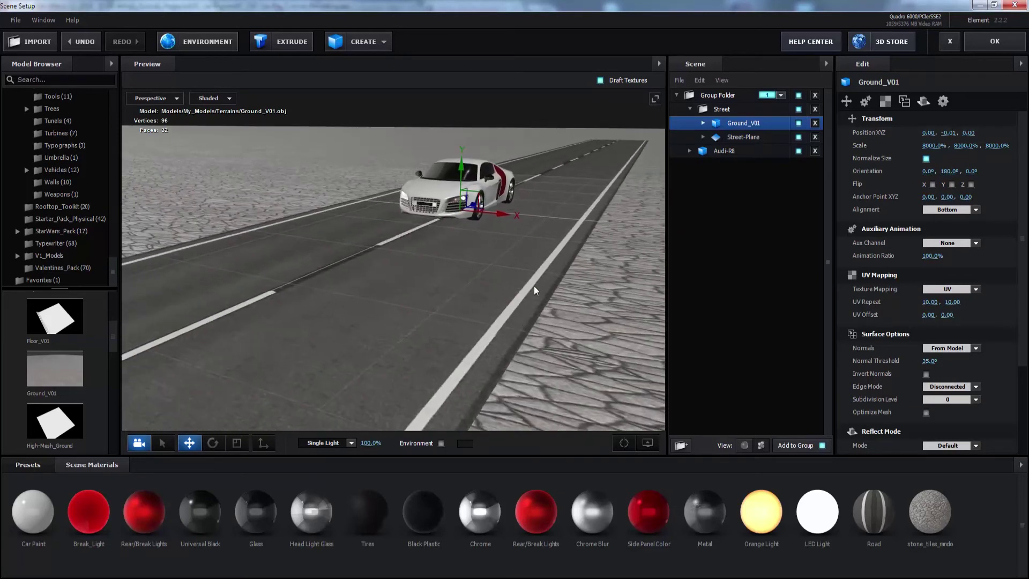
Lengthen the Street-Plane by setting its Z scale to 10000%
click(752, 138)
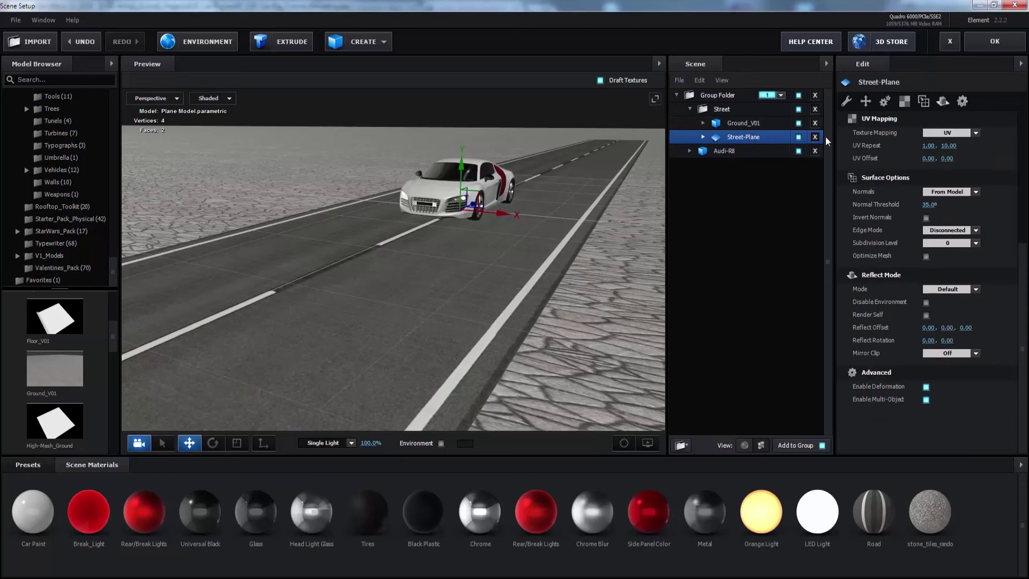
click(867, 102)
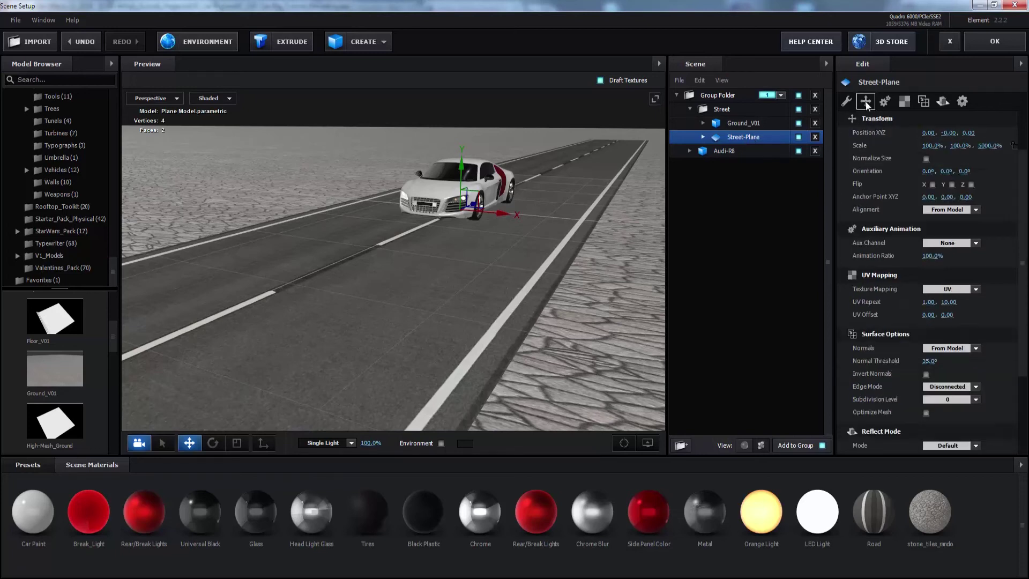
click(986, 146)
text(100)
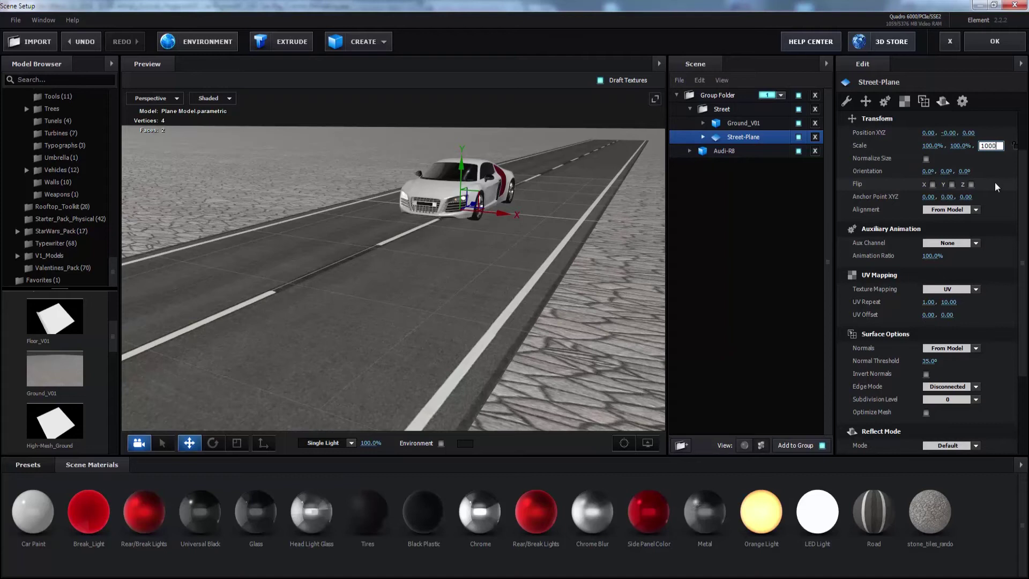
key(Return)
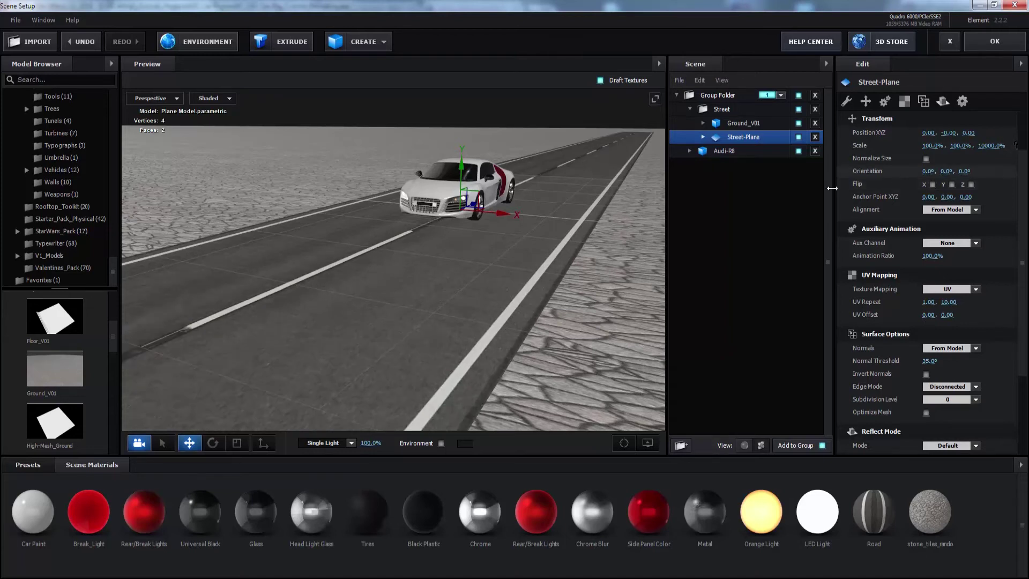
drag(606, 194, 598, 200)
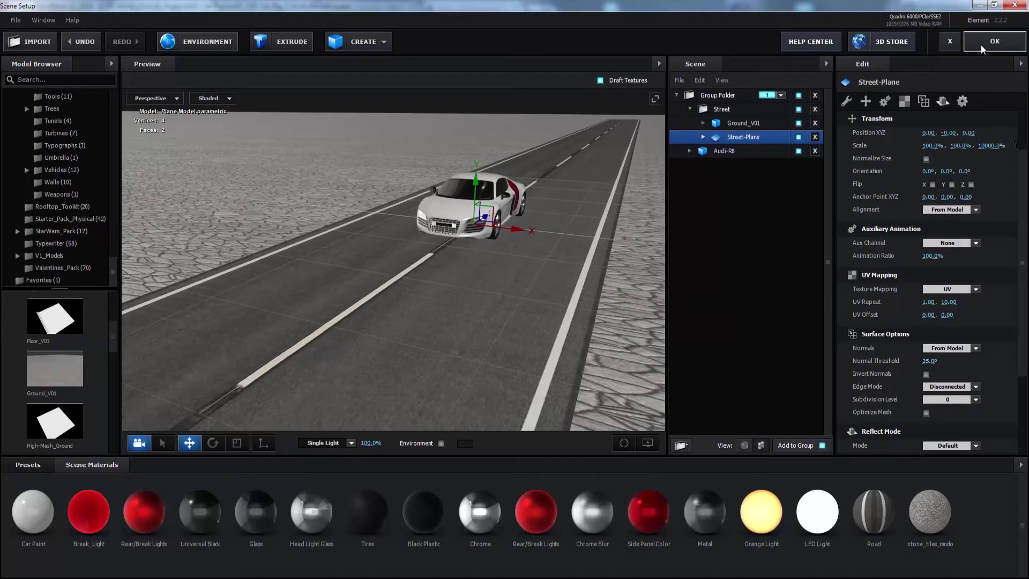
Put the Audi-R8 model into its own top-level group folder and rename that folder Car
click(691, 110)
click(726, 125)
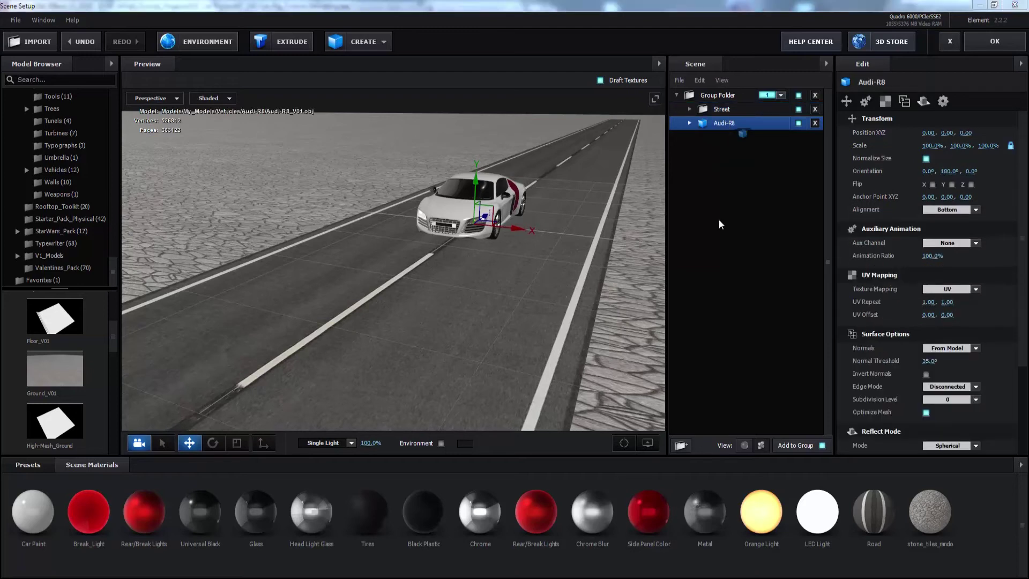
click(682, 445)
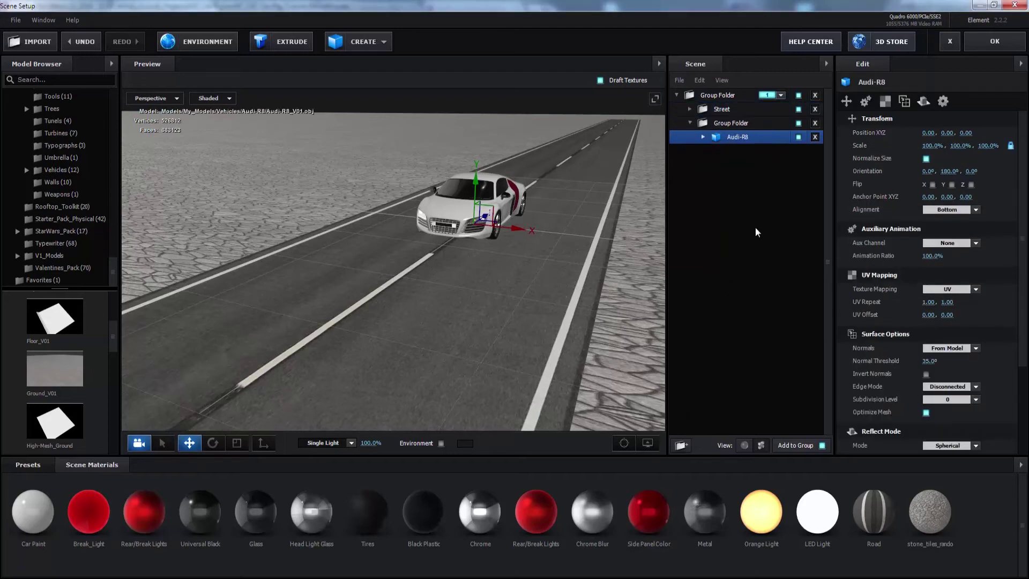
click(690, 122)
drag(740, 124, 742, 181)
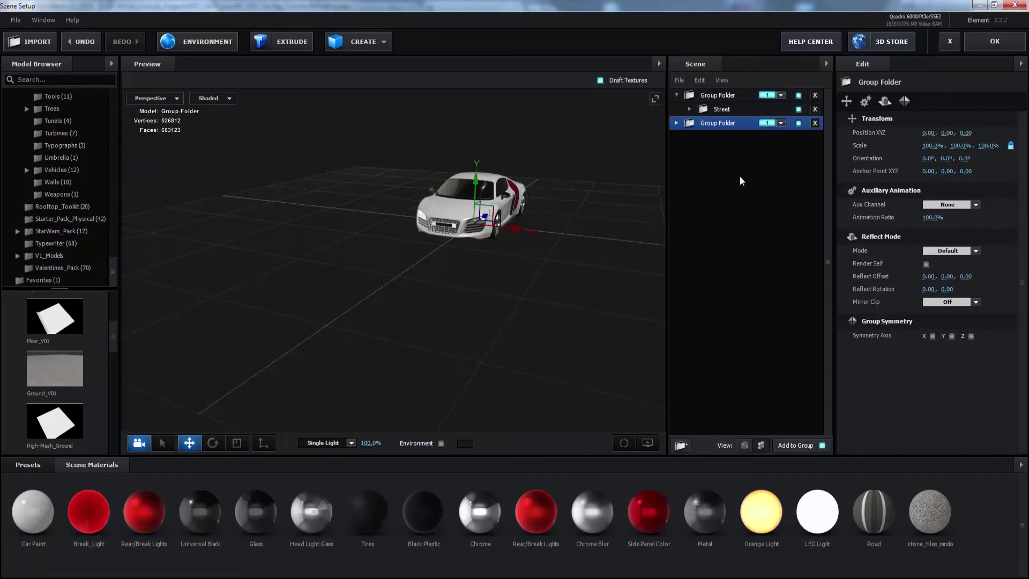
double_click(719, 123)
text(Car)
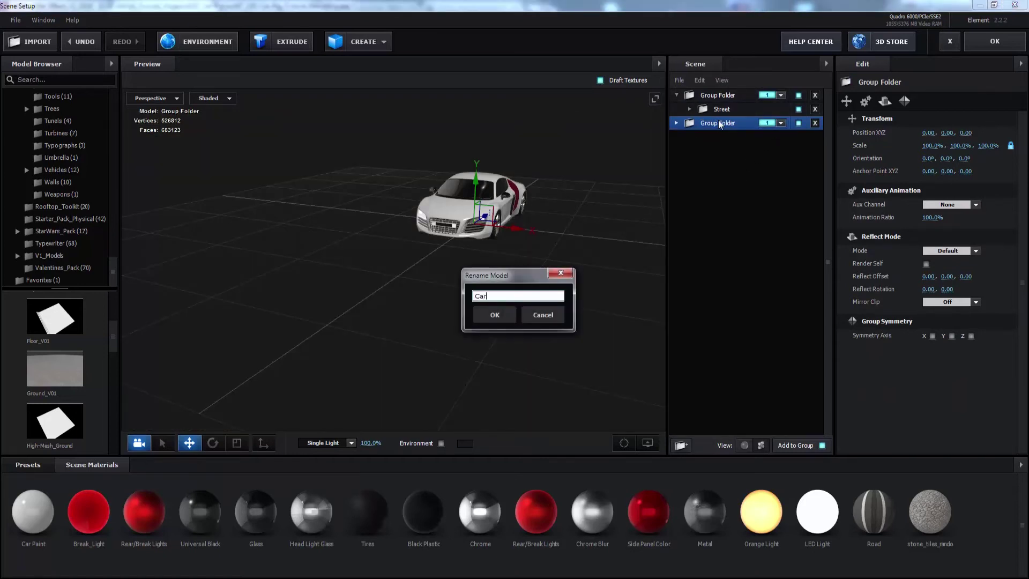
key(Return)
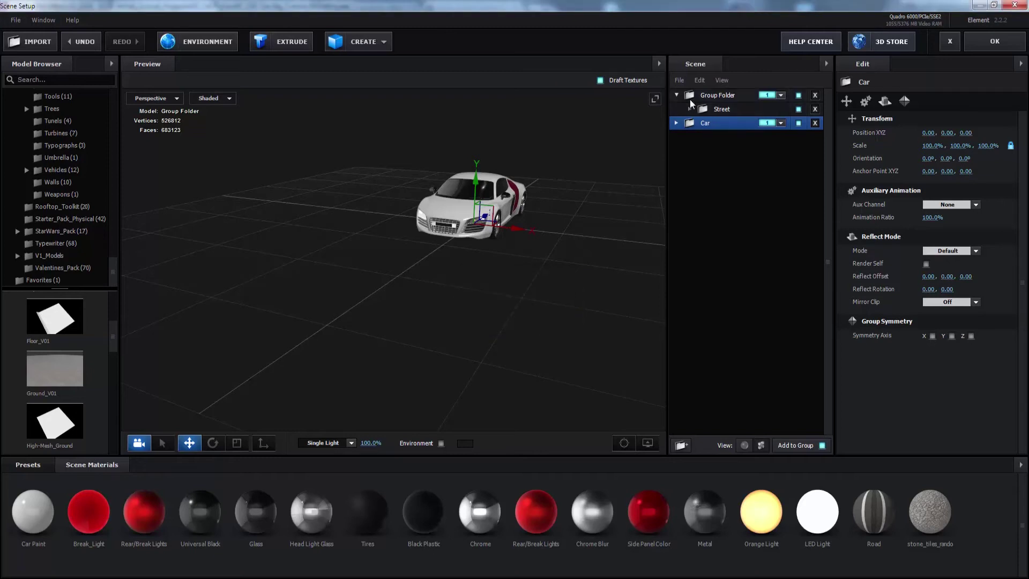
Move the street's group folder below Car, assign it to Group 5, and apply the Scene Setup changes
click(676, 95)
drag(710, 98, 732, 144)
click(782, 110)
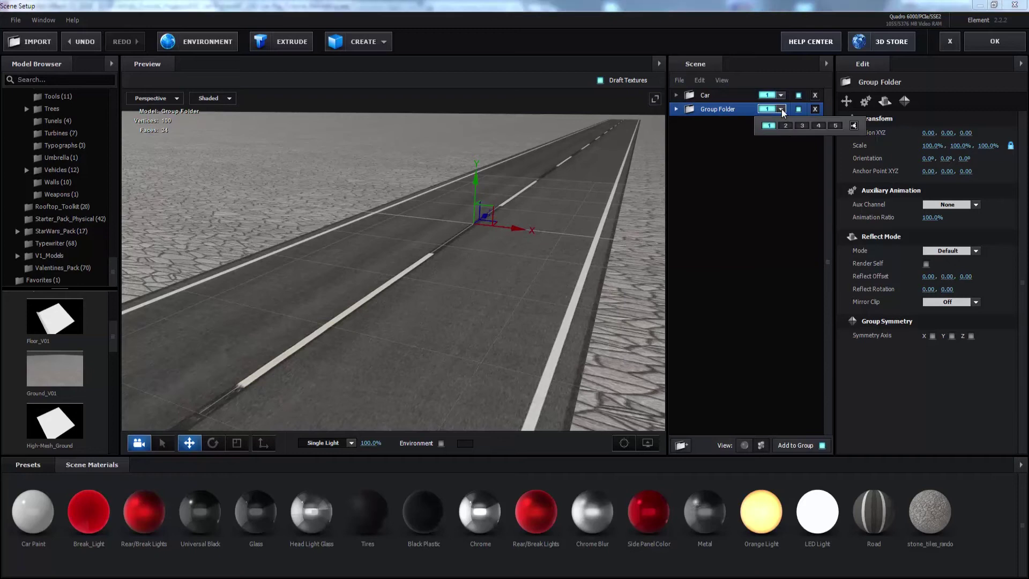
click(836, 126)
click(722, 100)
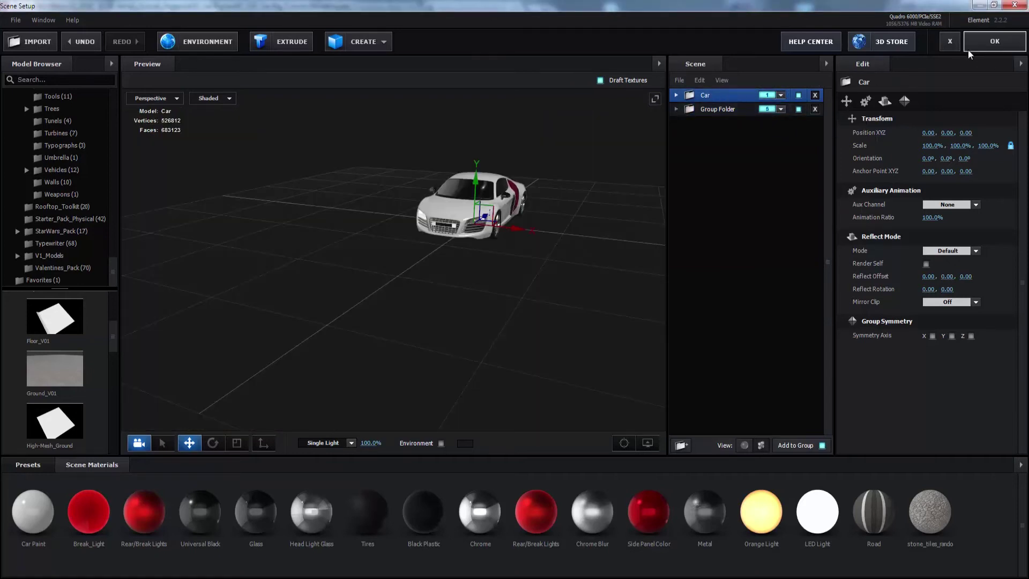
click(995, 41)
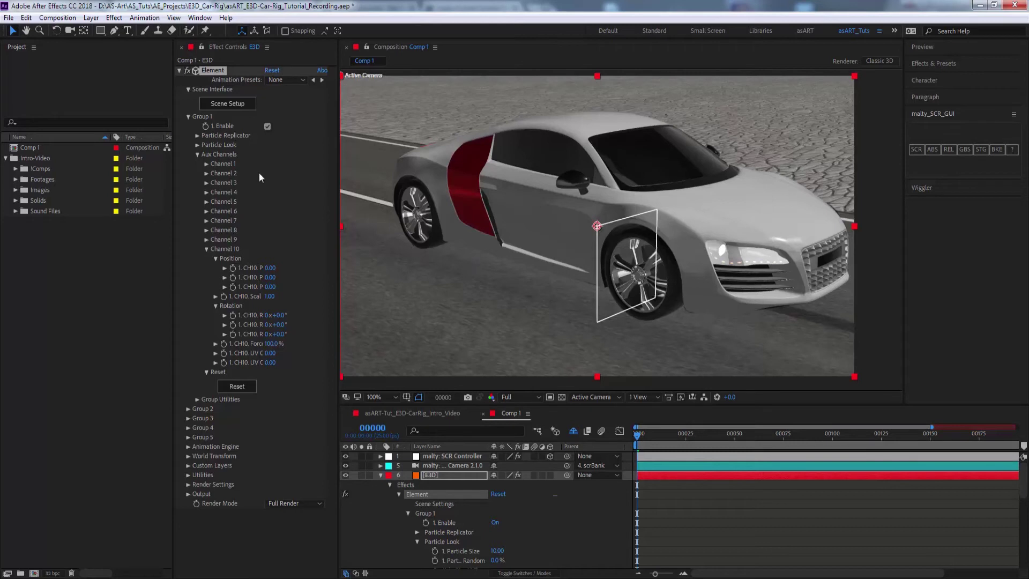
Create a group null for Group 1 and rename its layer Car NULL
click(197, 155)
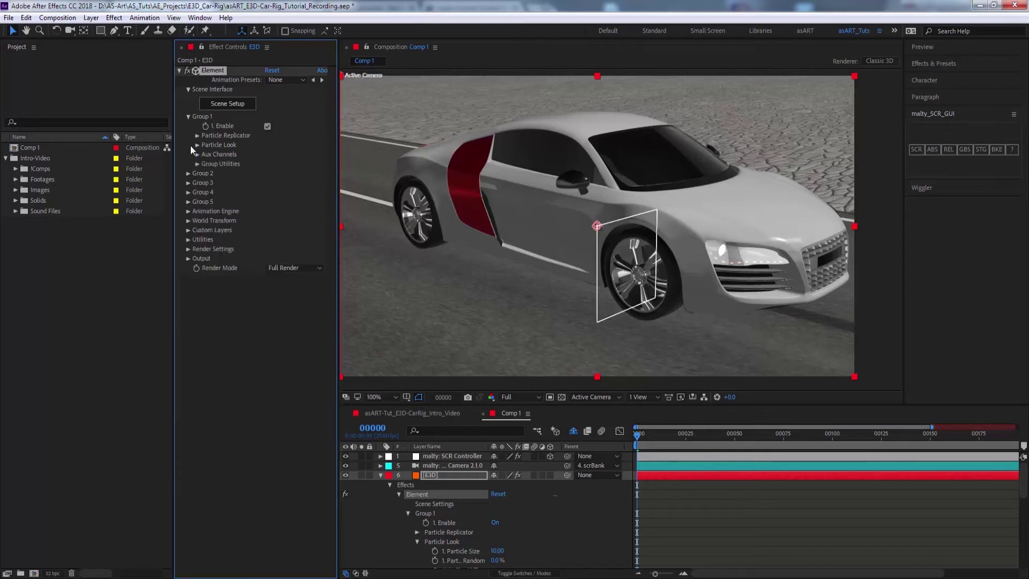
click(197, 165)
click(239, 197)
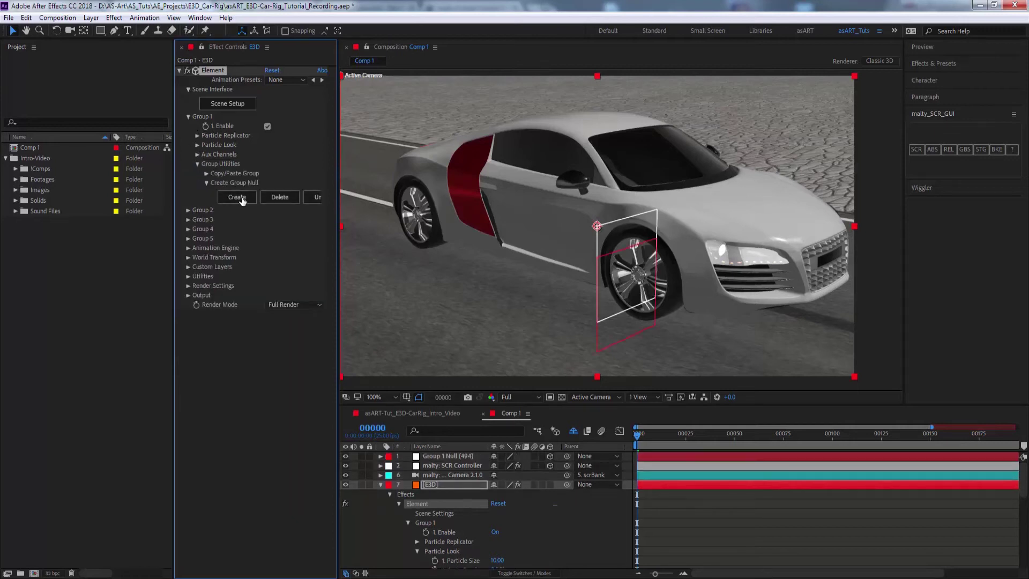
click(456, 457)
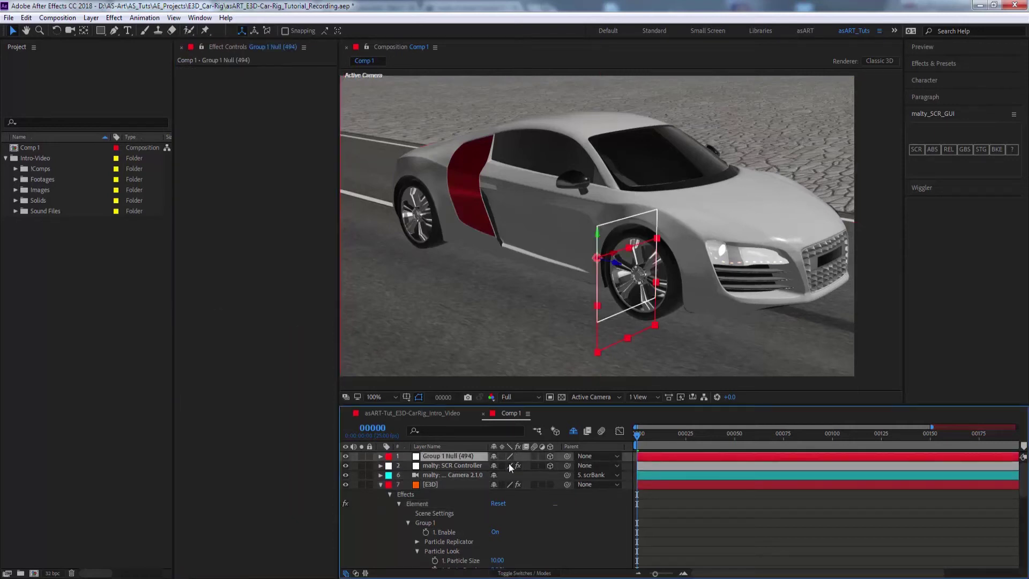
key(Return)
text(C)
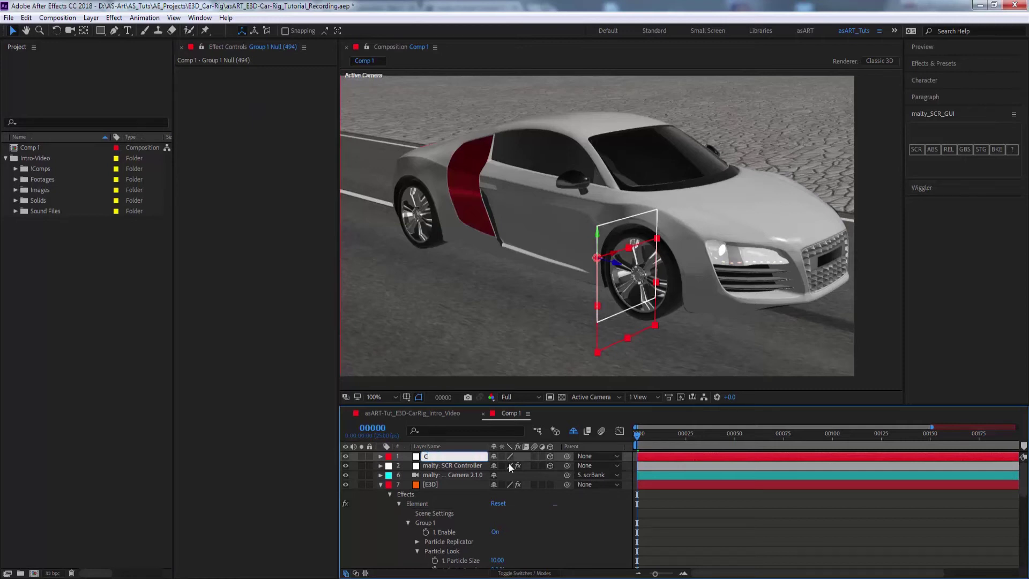
text(ar NULL)
key(Return)
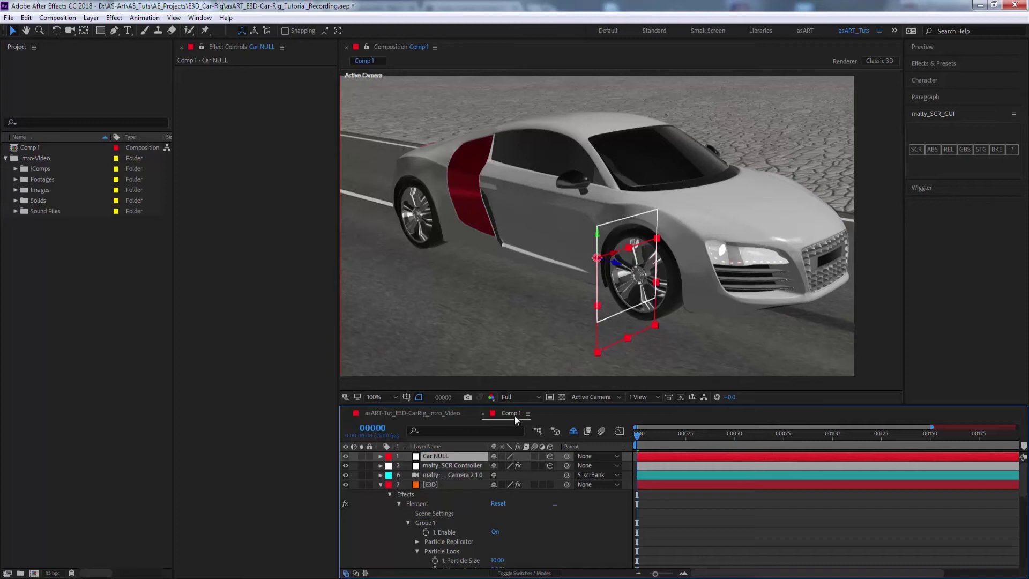
Reframe the car with the SCR Controller: heading about -24.7°, pitch -6° and track about 440
click(449, 465)
click(275, 185)
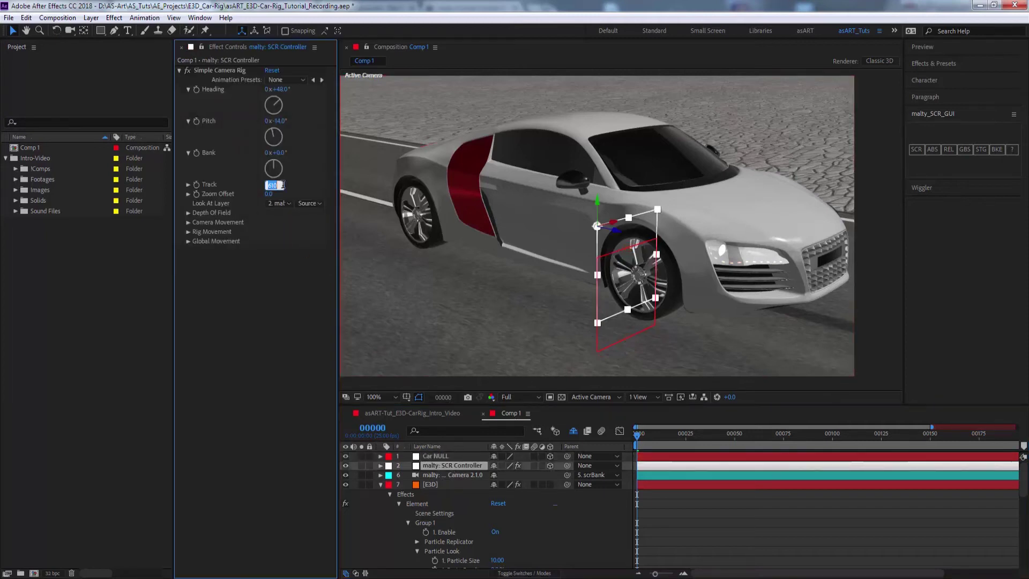
text(0)
key(Return)
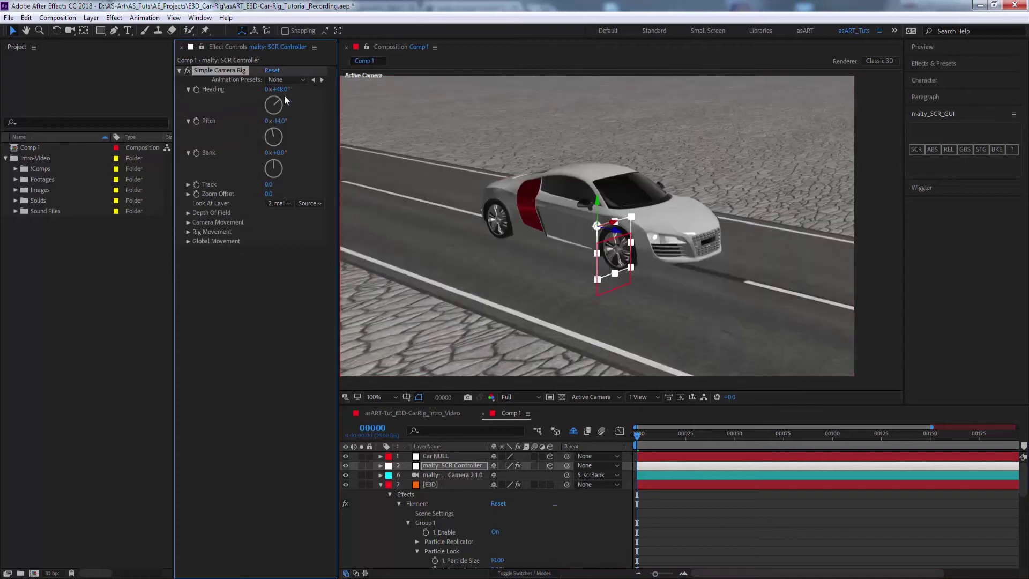
drag(281, 90, 247, 90)
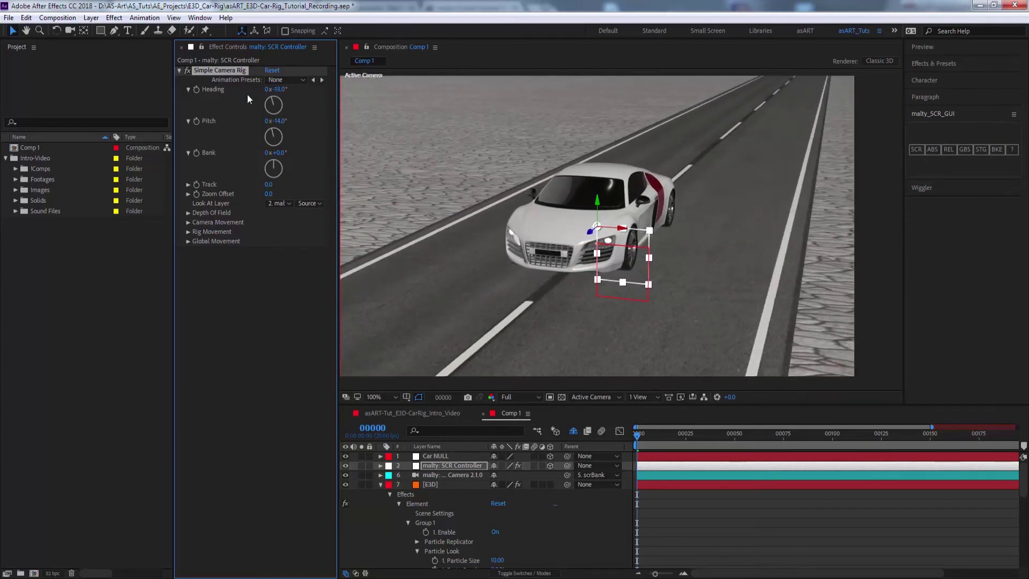
drag(275, 123, 267, 91)
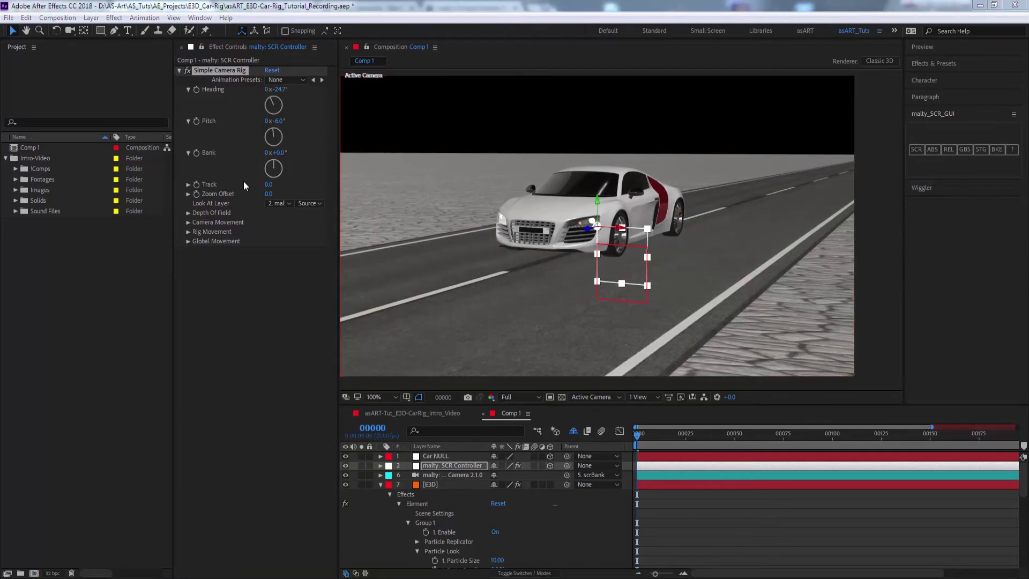
drag(269, 184, 290, 181)
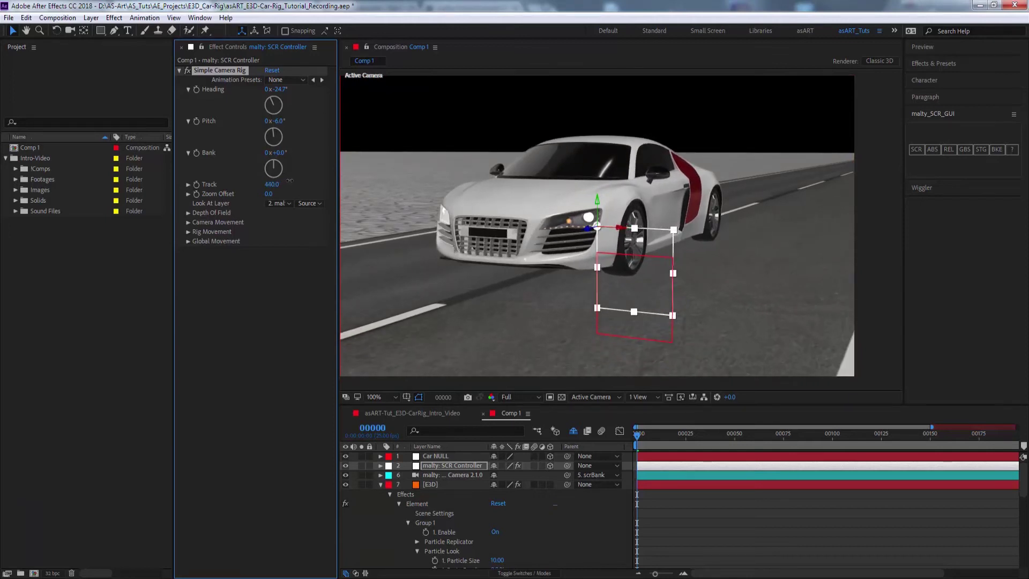
Reframe the car with the SCR Controller at heading about -22.6° and track about 330, and check the wheels up to frame 47
drag(284, 89, 295, 91)
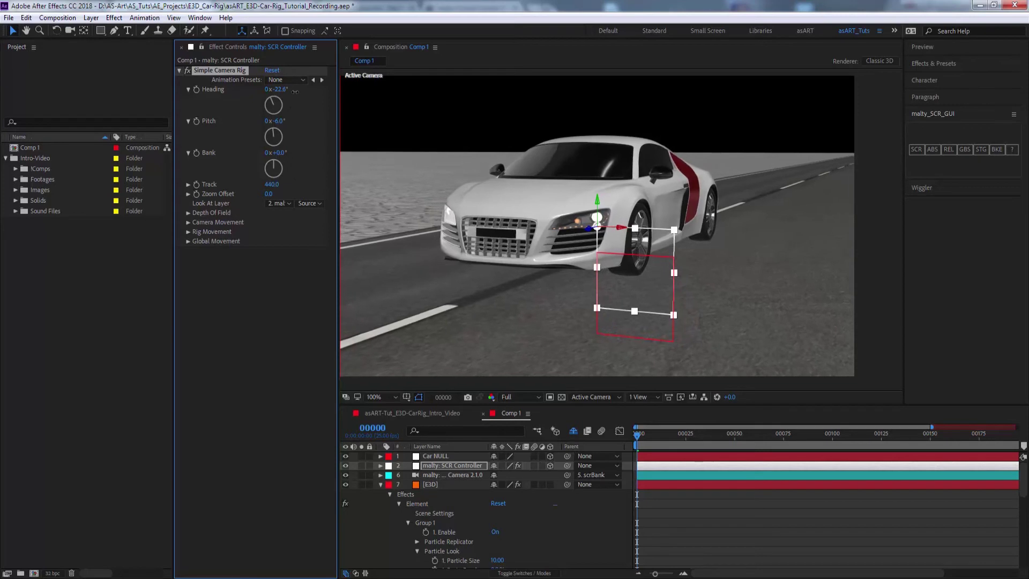
drag(271, 184, 270, 185)
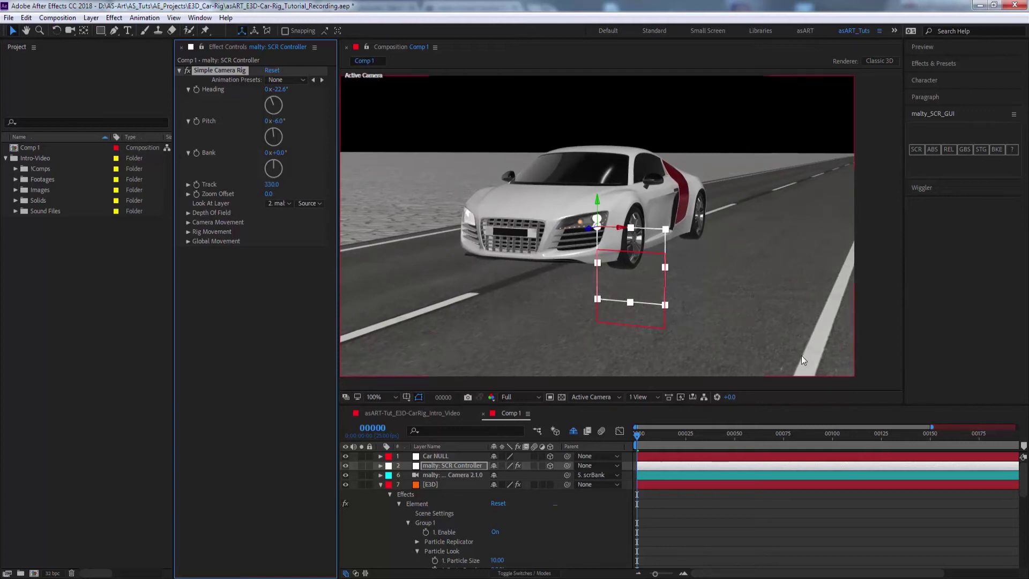
drag(638, 436, 724, 438)
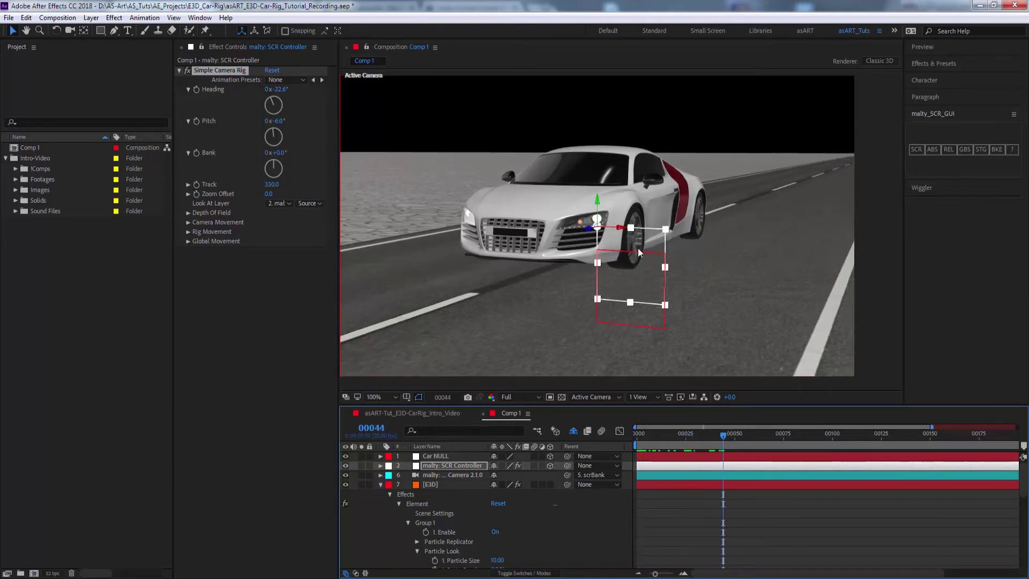
click(728, 436)
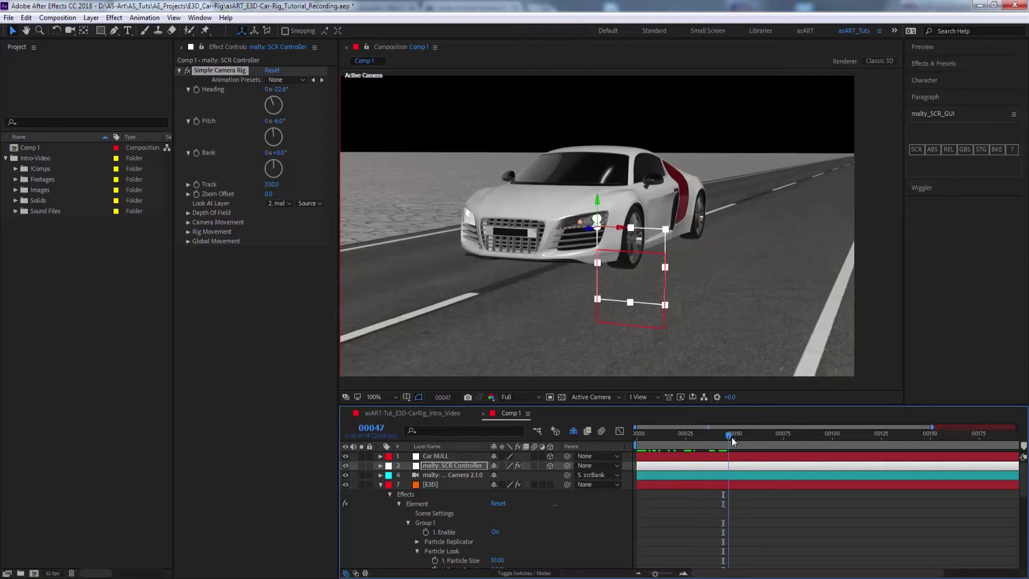
Show only the Channel 1 and Channel 2 X rotation properties of the E3D layer in the timeline
click(459, 485)
key(e)
key(e)
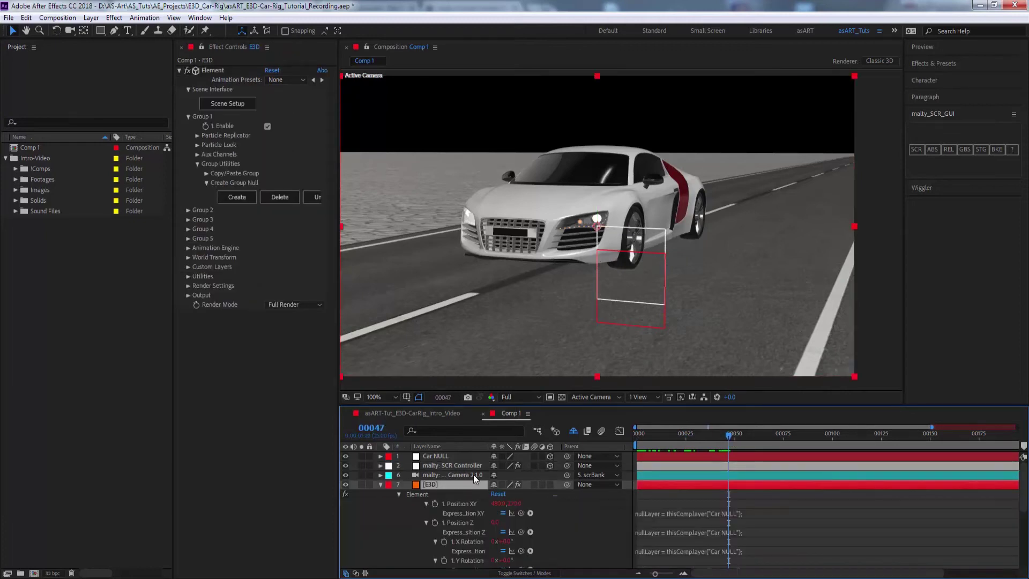
scroll(465, 510, down, 5)
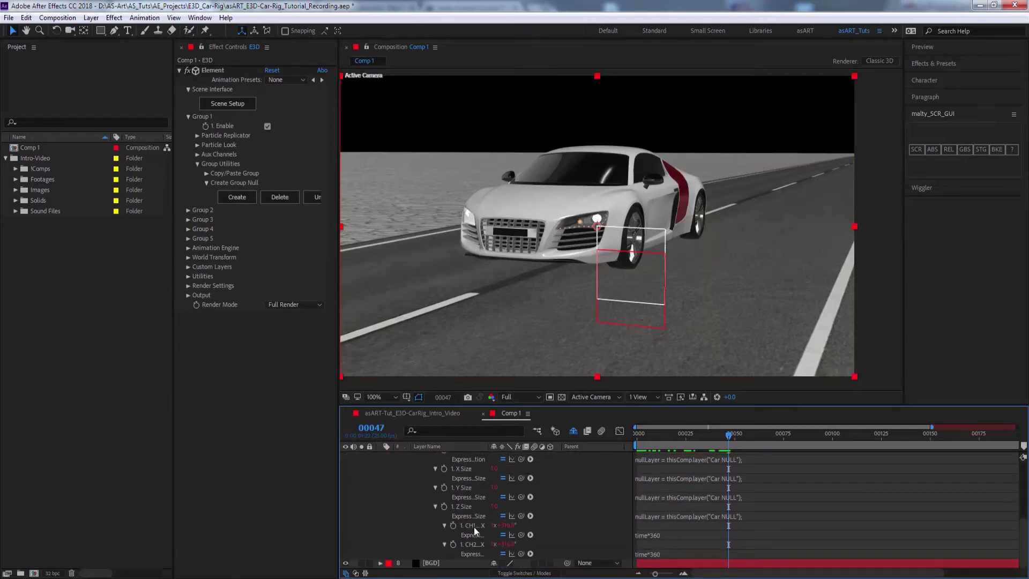
click(474, 526)
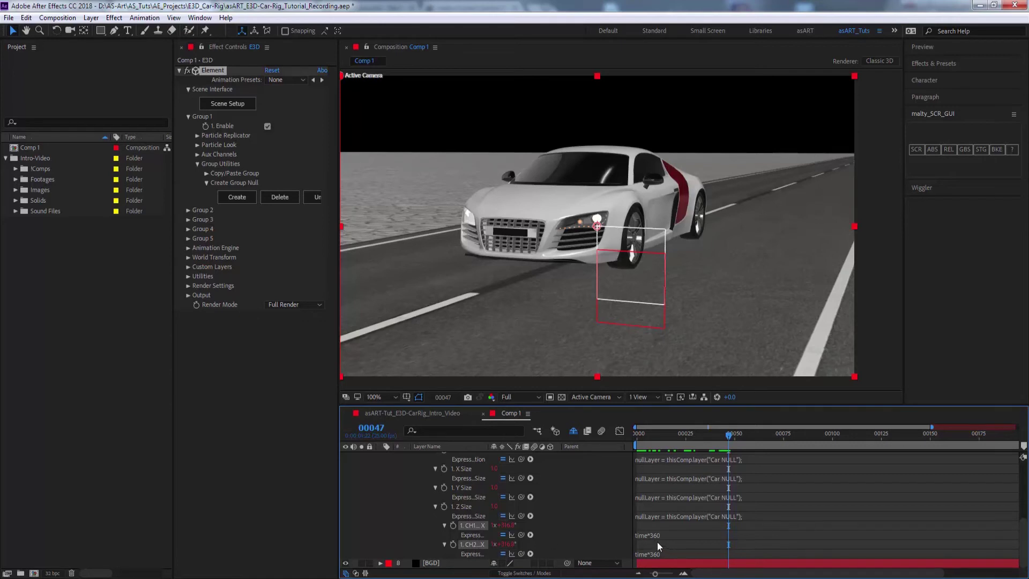
key(s)
key(s)
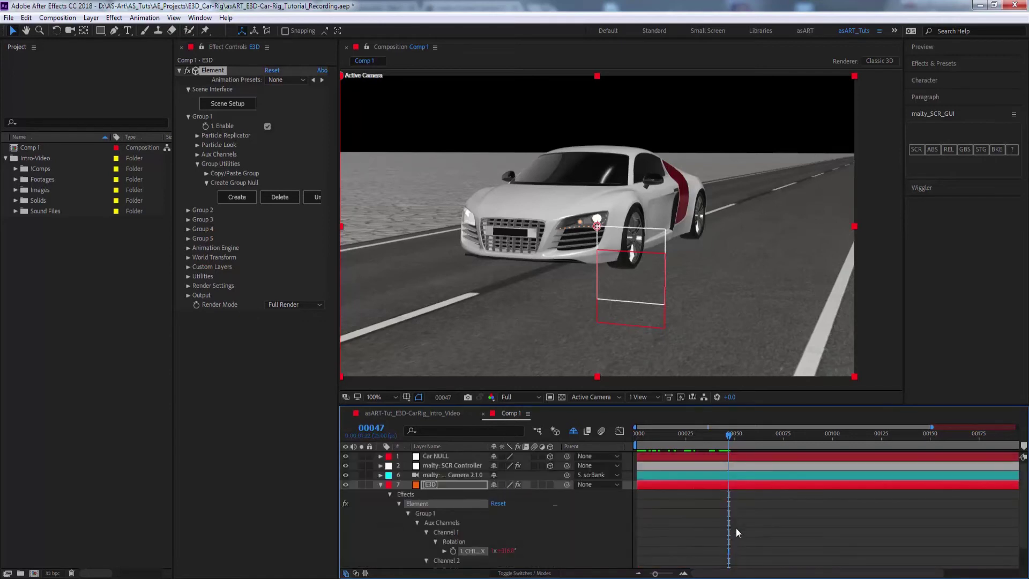
Expand the Channel 1 and Channel 2 X rotations and examine their wheel expressions without changing them
scroll(599, 526, down, 1)
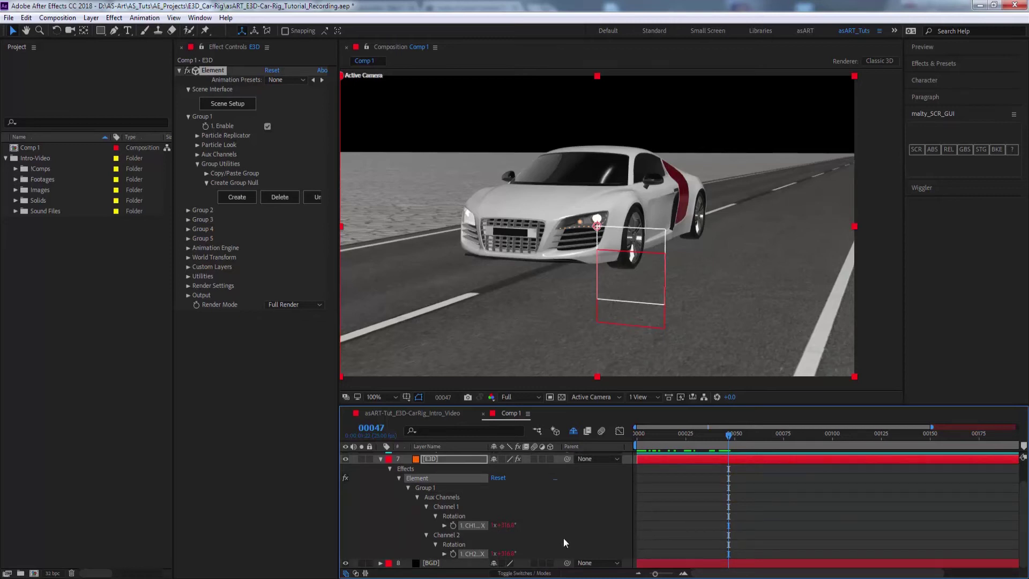
click(444, 526)
click(445, 563)
scroll(565, 549, down, 1)
click(673, 526)
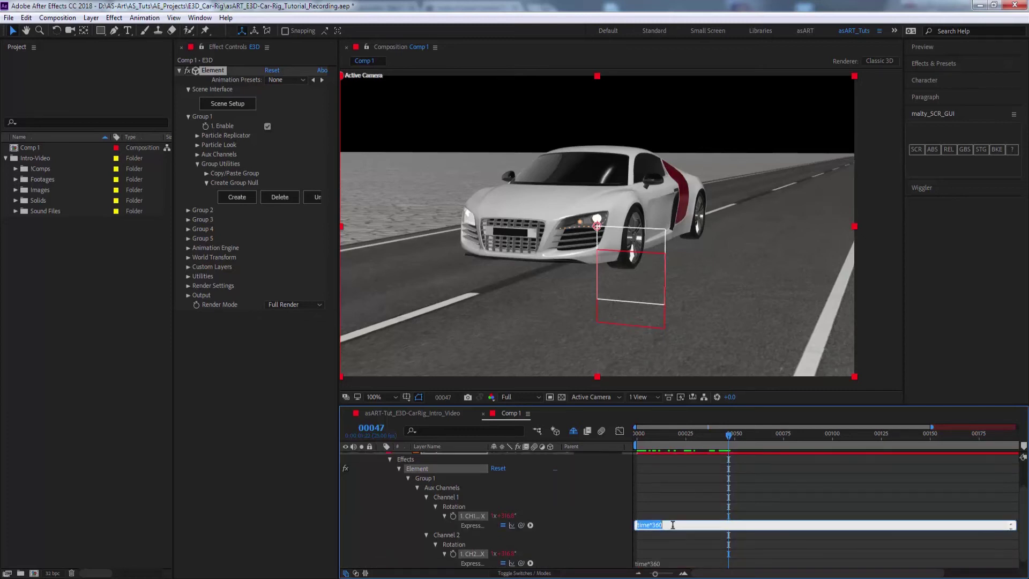
scroll(695, 536, down, 1)
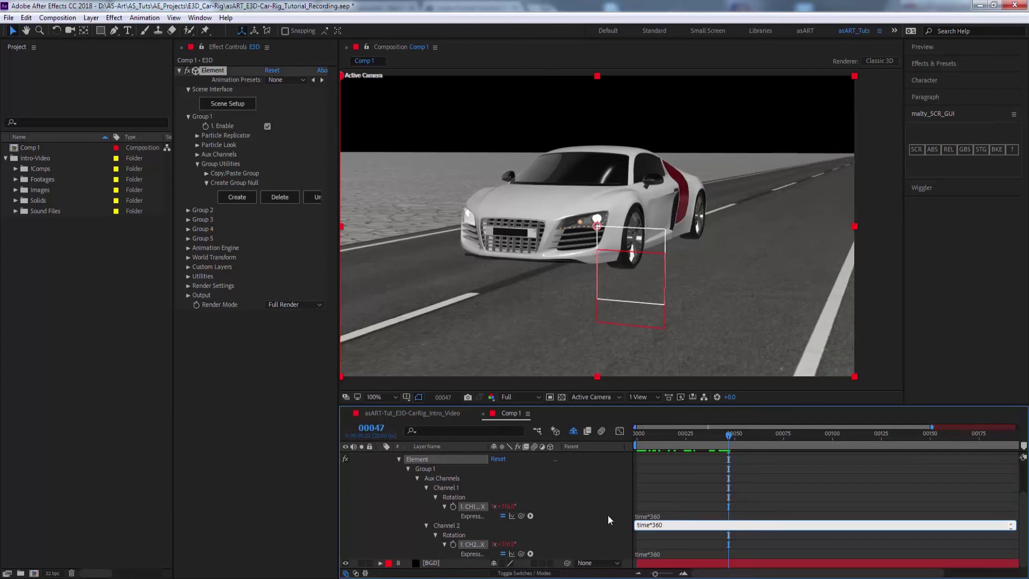
click(677, 513)
Return to frame 0 and collapse the E3D layer's properties
drag(730, 439, 630, 437)
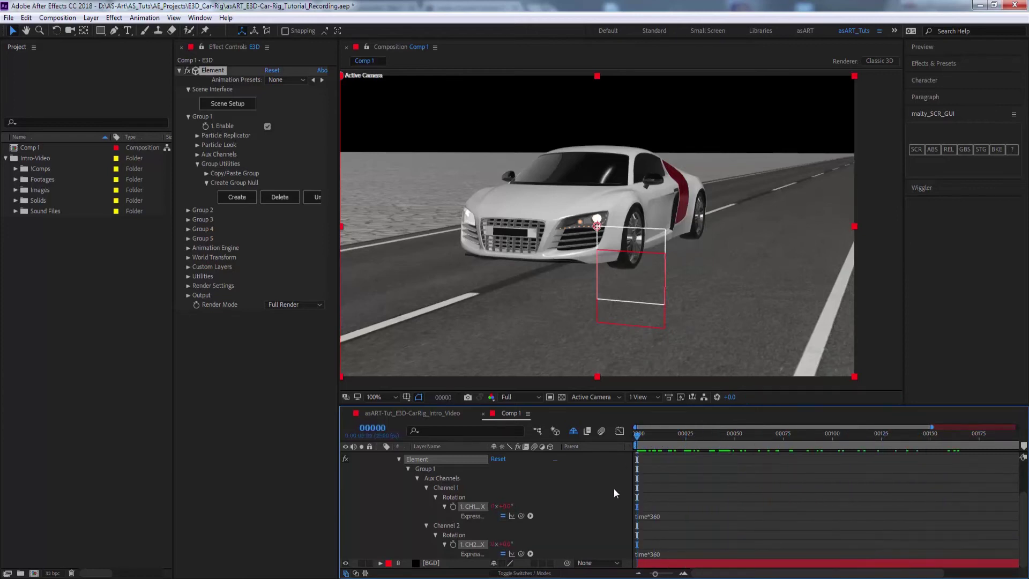
scroll(564, 506, up, 3)
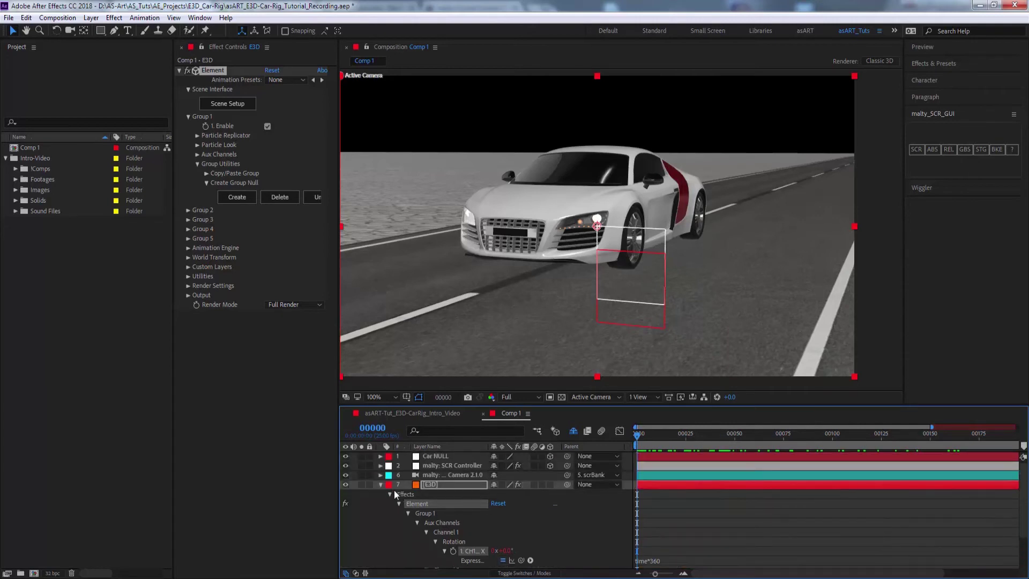
click(380, 485)
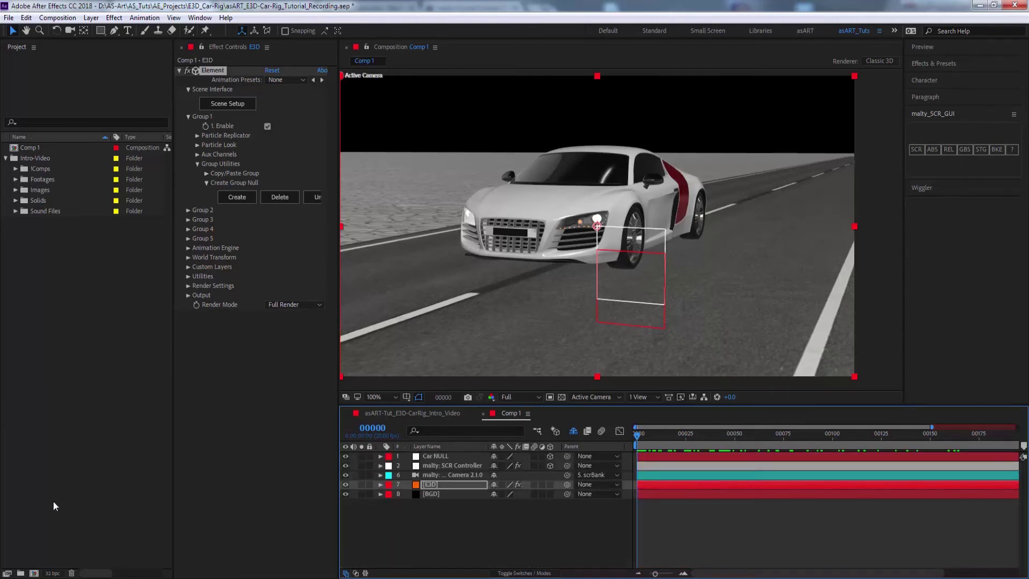
Start animating Car NULL's Position at frame 0 with a Z value of 3000
click(452, 456)
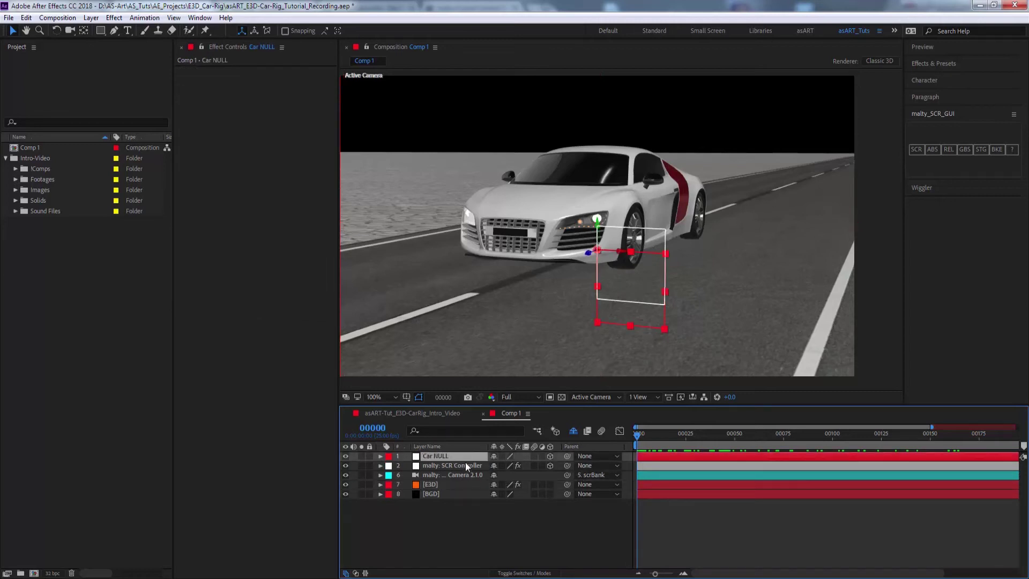
key(p)
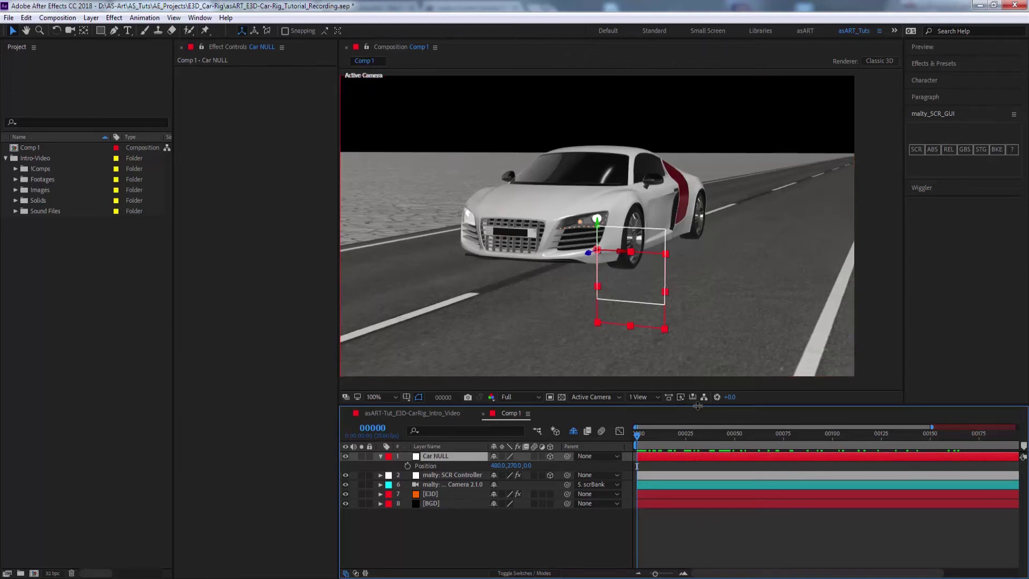
click(407, 466)
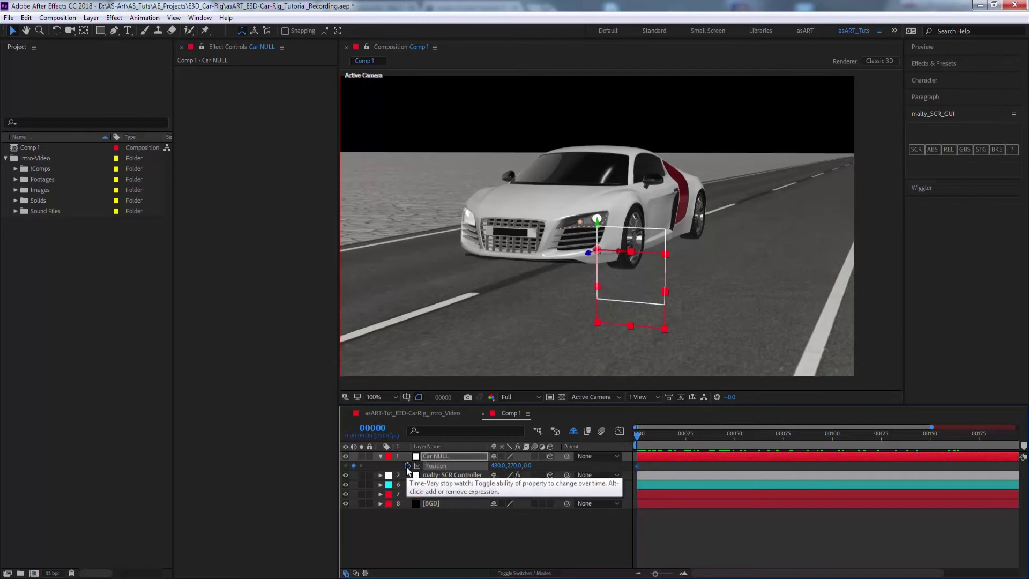
click(528, 468)
text(3000)
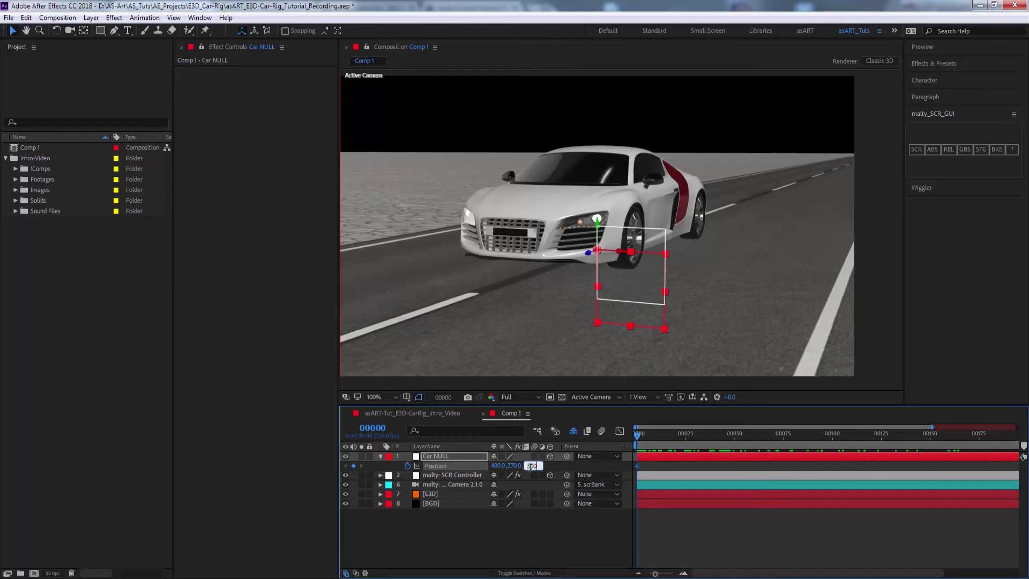
key(Return)
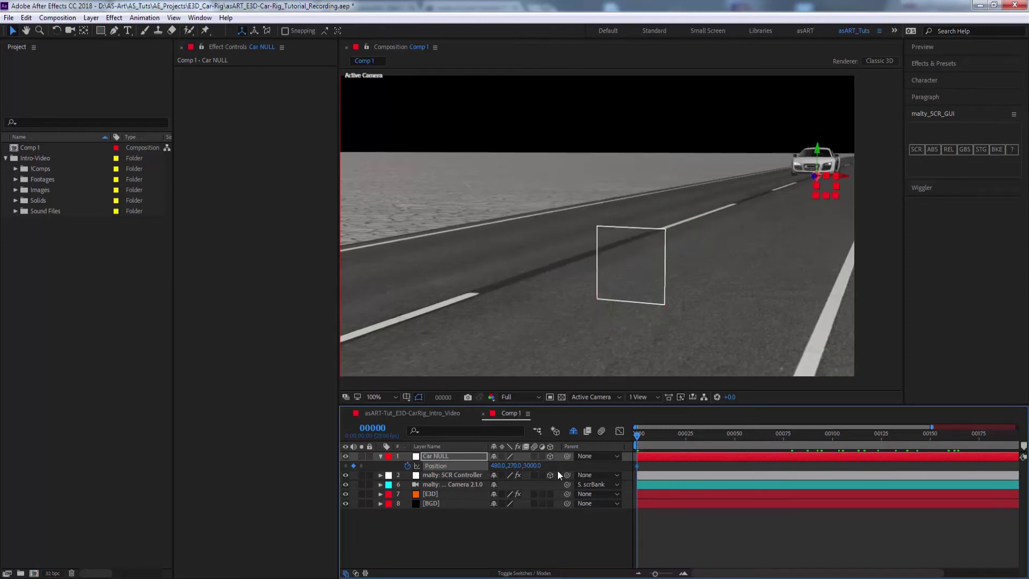
Key Car NULL's Z position at -3000 on frame 50, return to frame 0 and hide the layer controls in the viewer
click(734, 439)
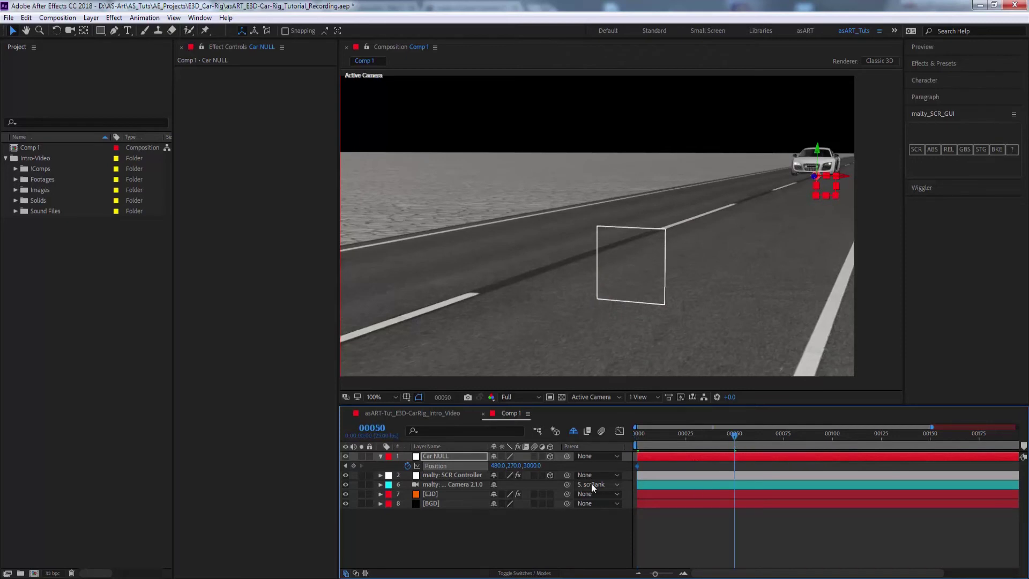
click(538, 465)
text(-3000)
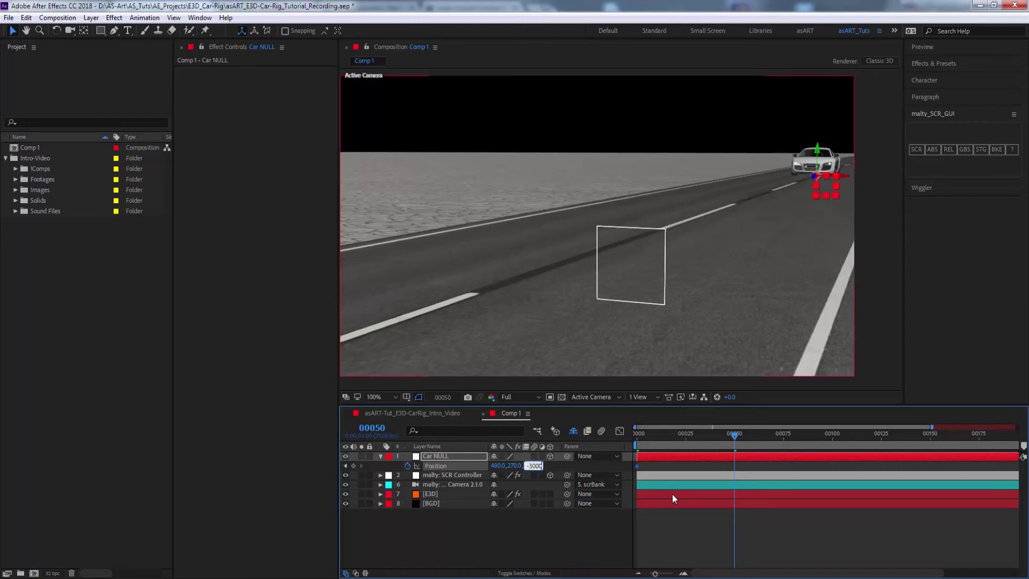
key(Return)
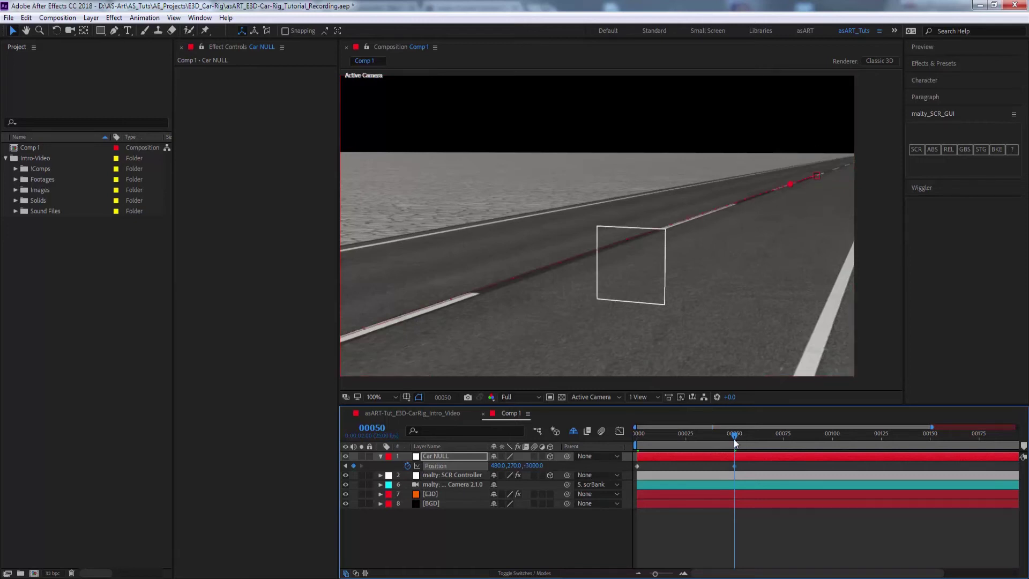
drag(733, 436, 635, 435)
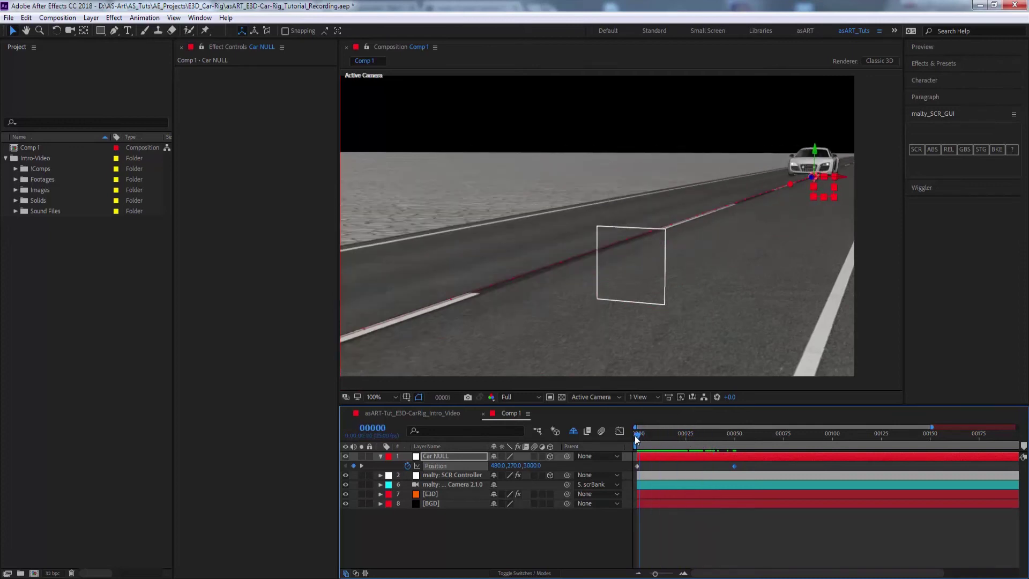
key(ctrl+shift+h)
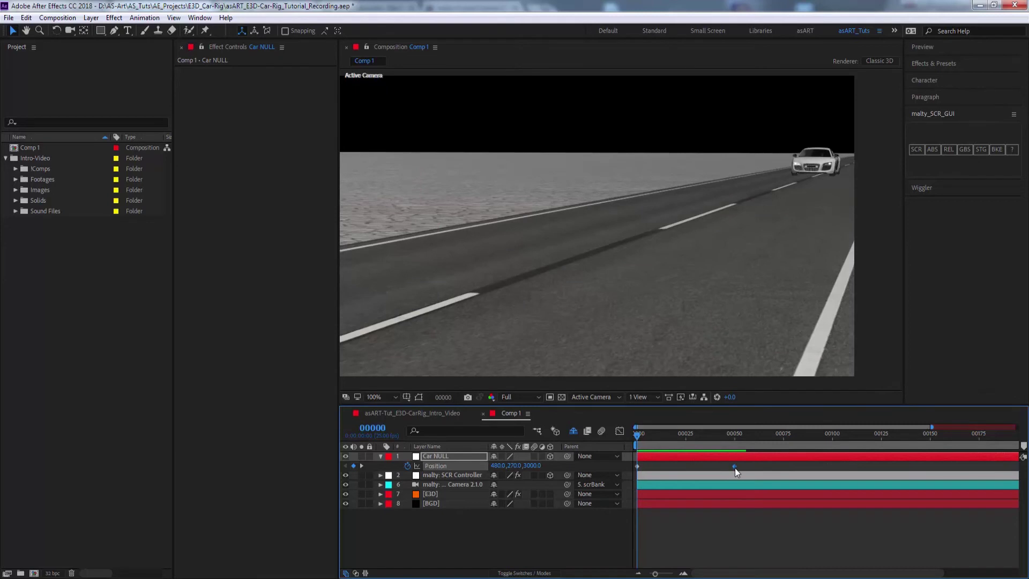
Move Car NULL's second Position keyframe to frame 100 and preview the drive, stopping at frame 52
drag(735, 468, 747, 471)
key(space)
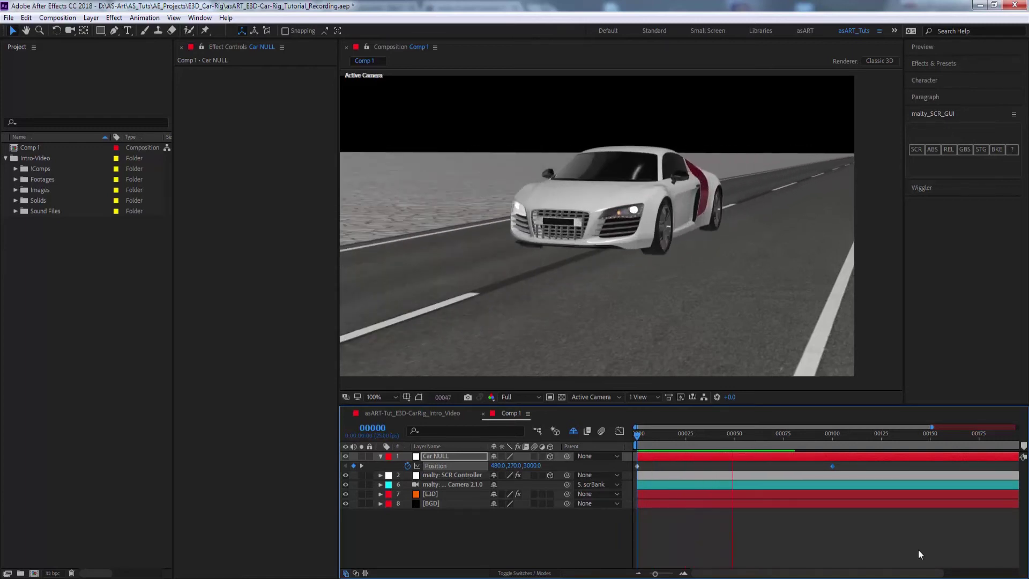
key(space)
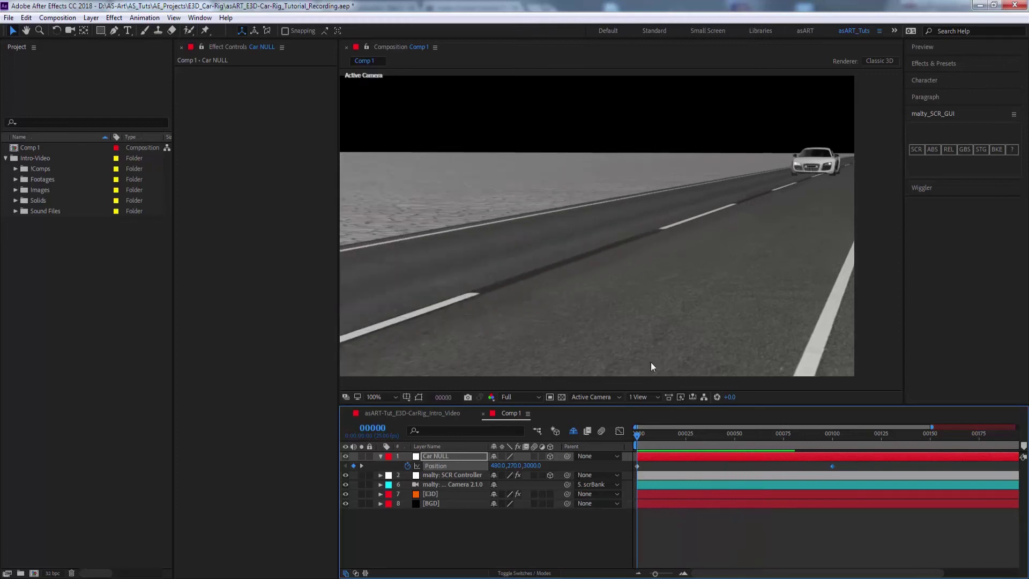
drag(694, 437, 724, 439)
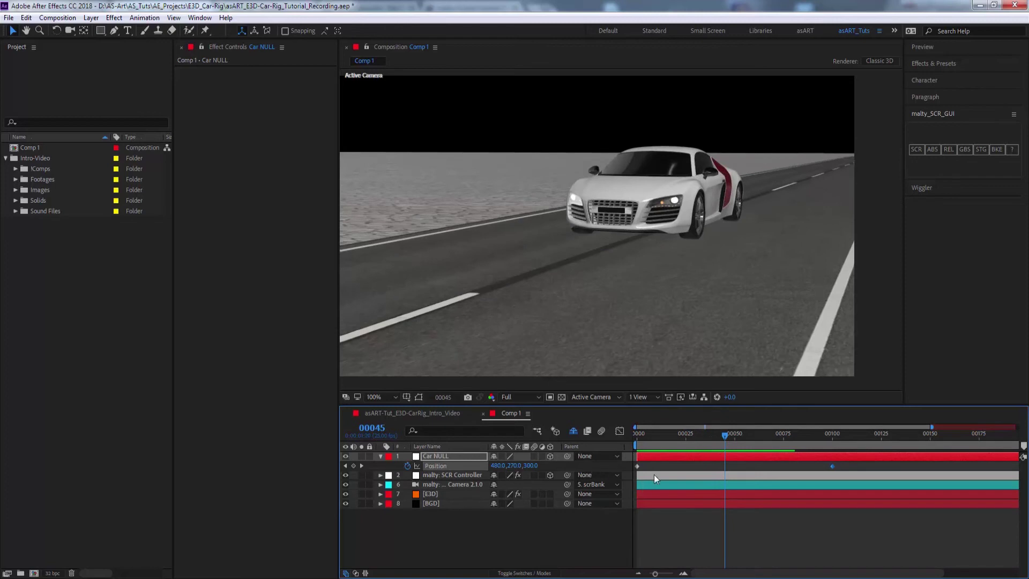
mouse_move(723, 444)
mouse_down()
mouse_move(706, 441)
mouse_move(740, 443)
mouse_up()
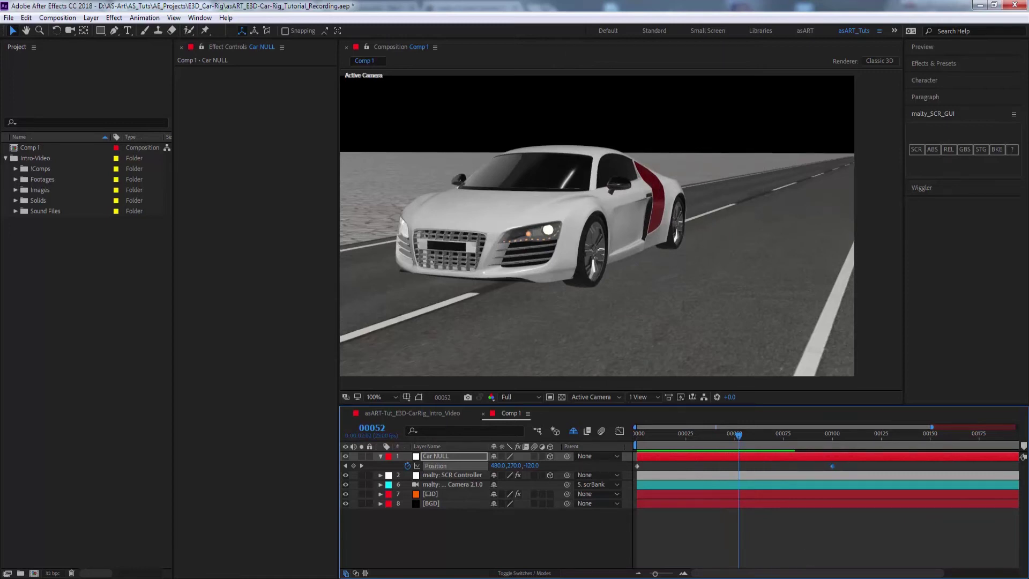
Switch to the browser to view the maltaannon.com Facebook page, and return to After Effects
click(662, 424)
click(578, 245)
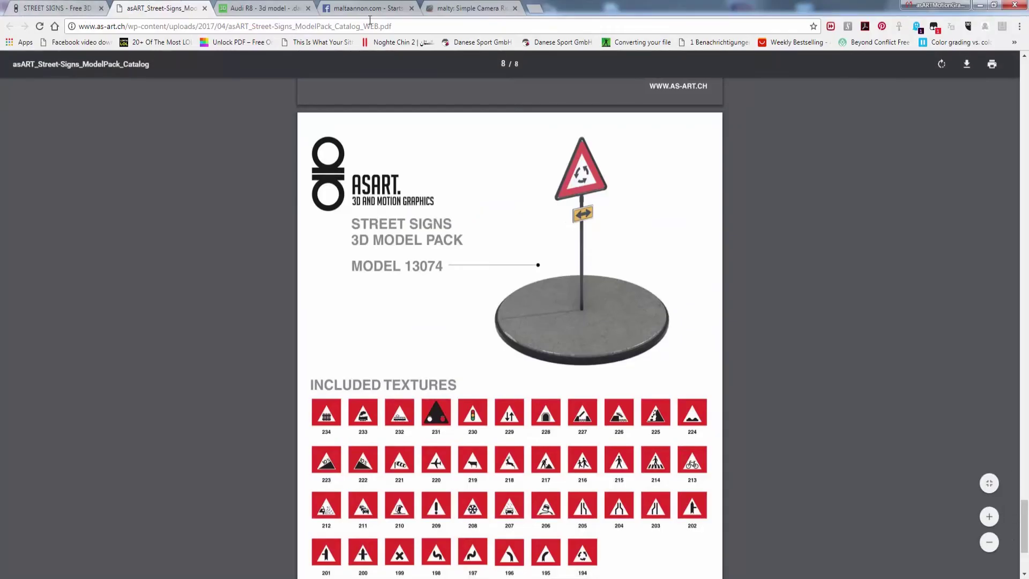
click(370, 8)
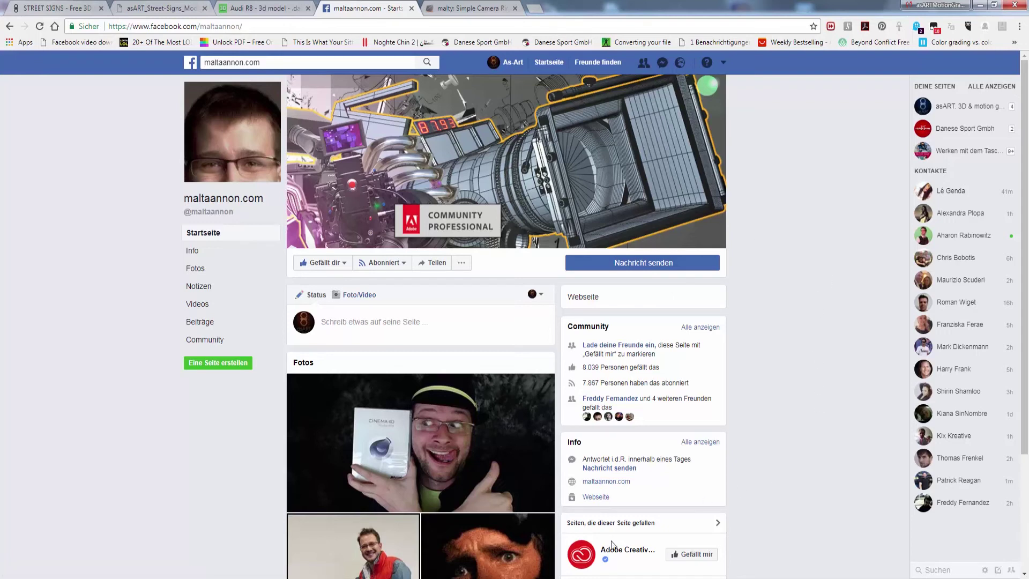
key(alt+Tab)
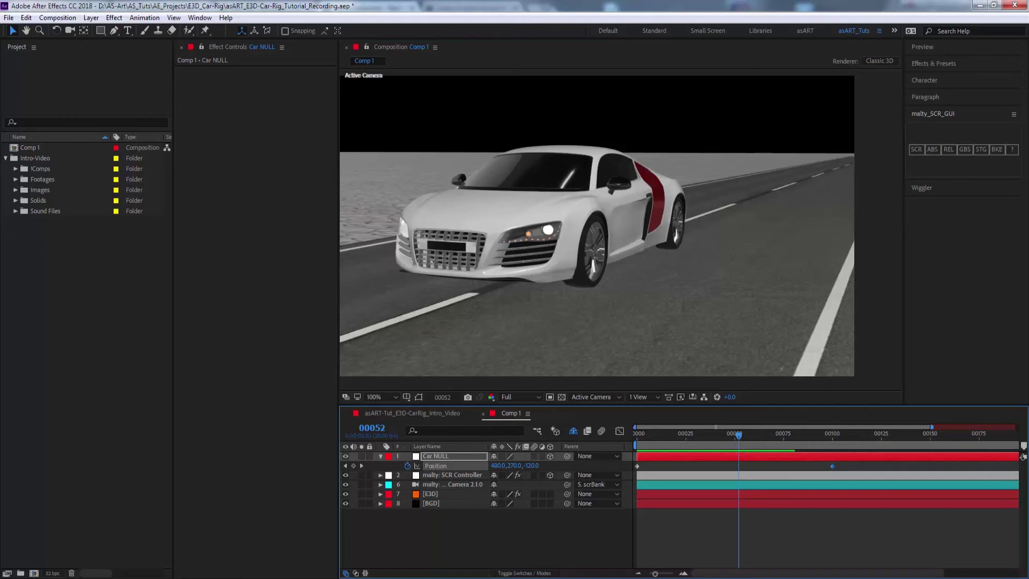
Copy the complete wheel expression from Wheels-Expression.txt in the text editor, and select the E3D layer in After Effects
click(716, 549)
drag(784, 220, 287, 221)
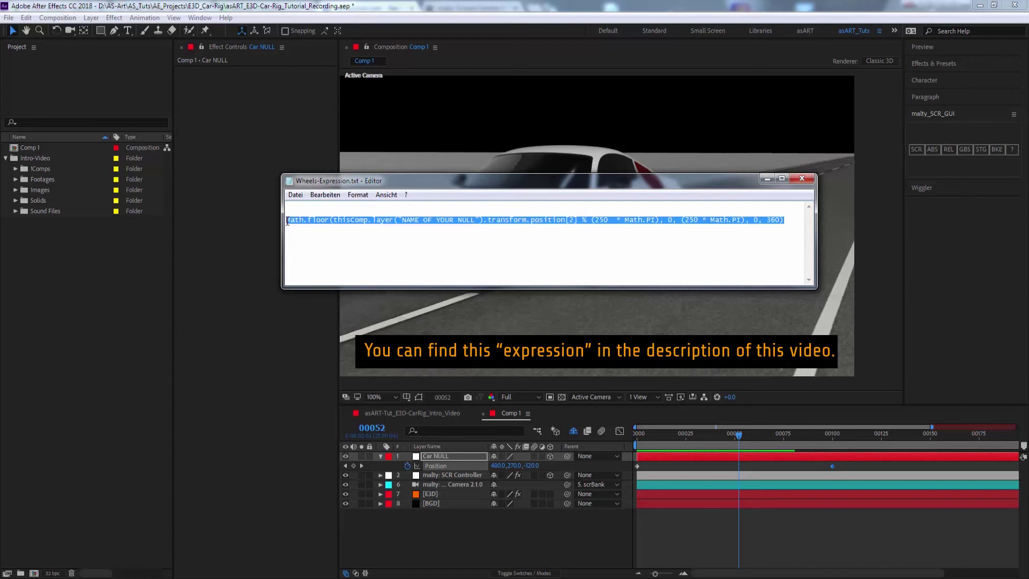
right_click(432, 222)
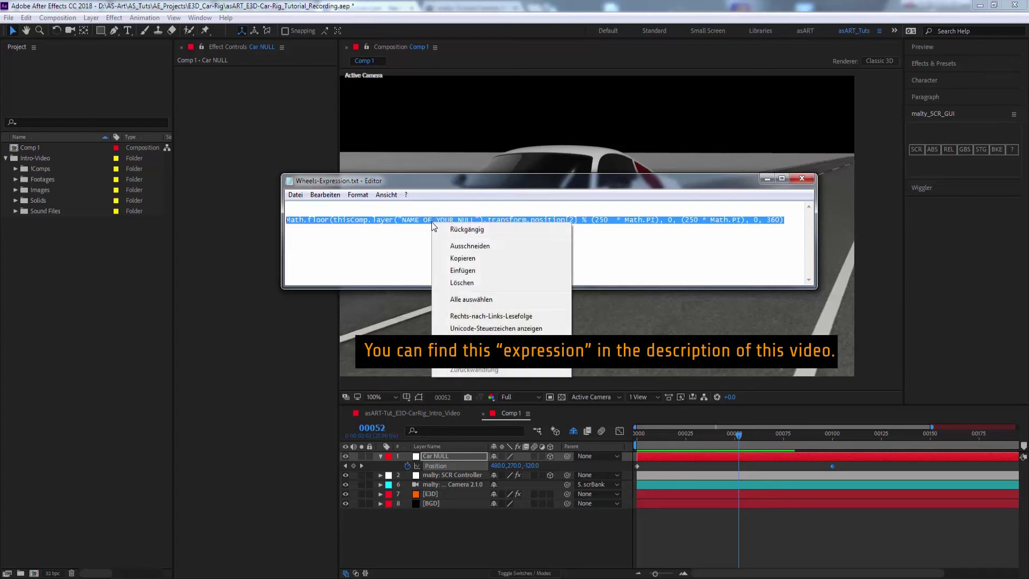
click(461, 259)
click(766, 181)
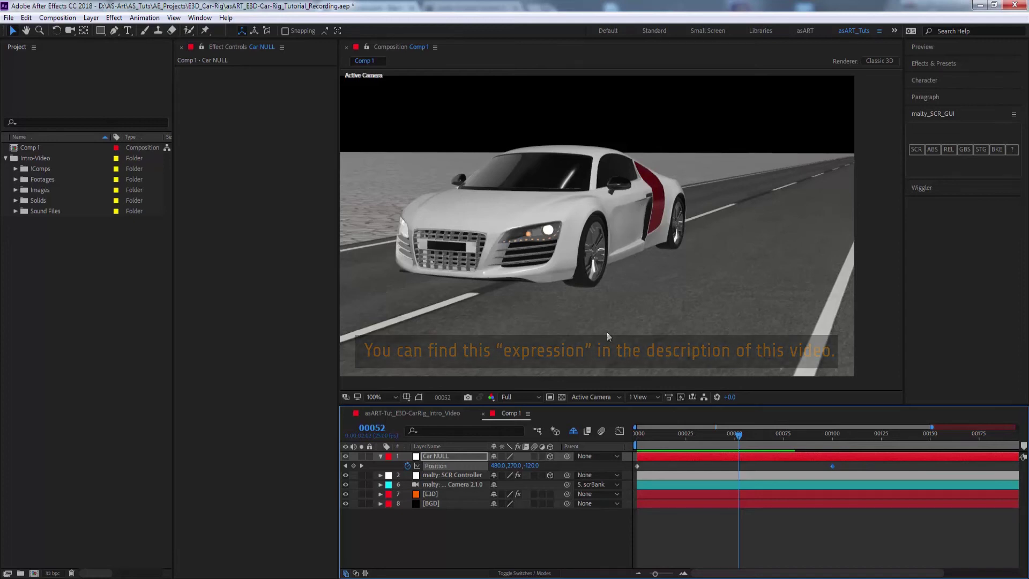
click(430, 494)
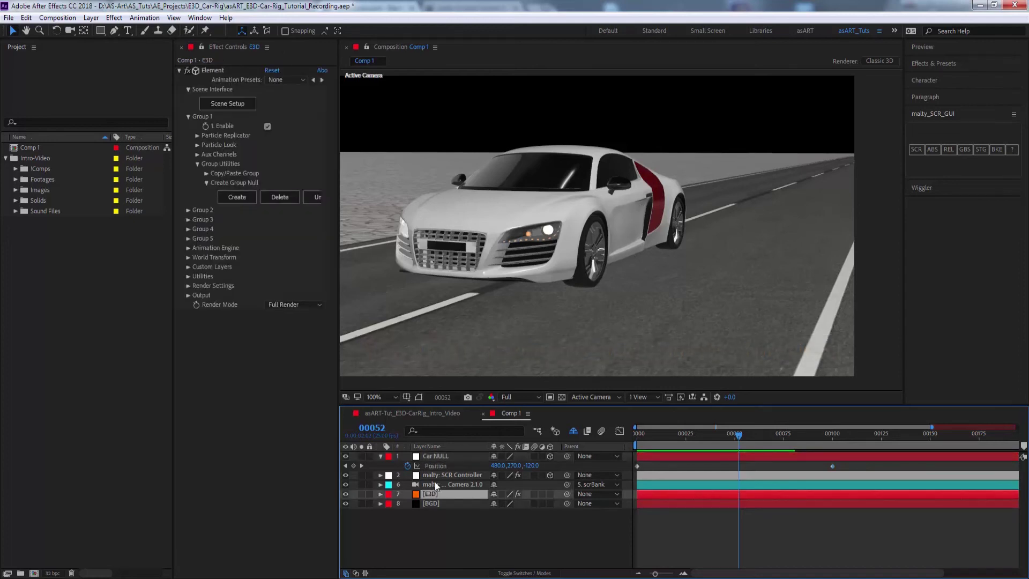
Reveal E3D's expressions, replace the CH1 X Rotation expression with the copied wheel expression, and move to frame 143
key(e)
key(e)
scroll(713, 519, down, 3)
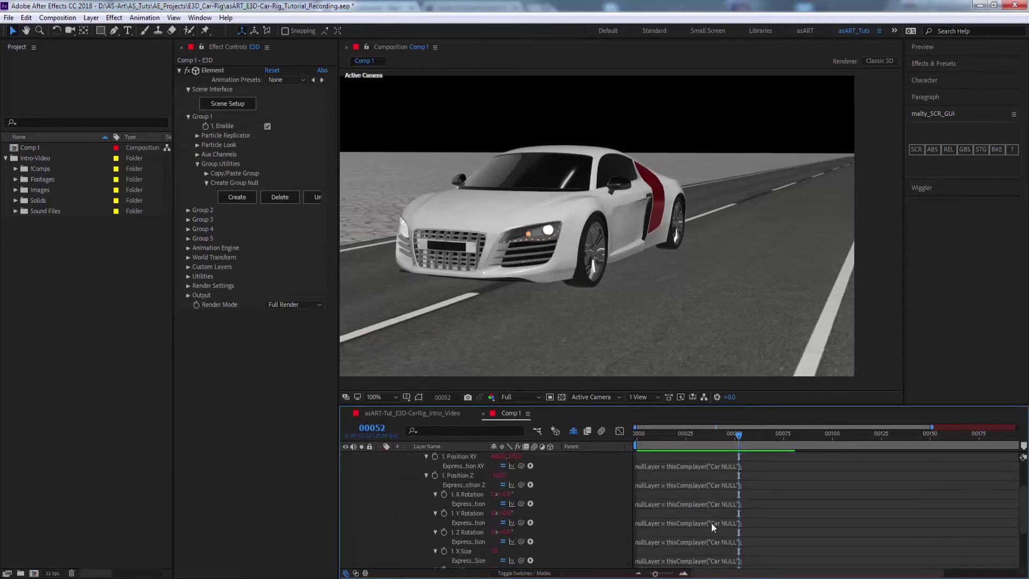
scroll(712, 523, down, 3)
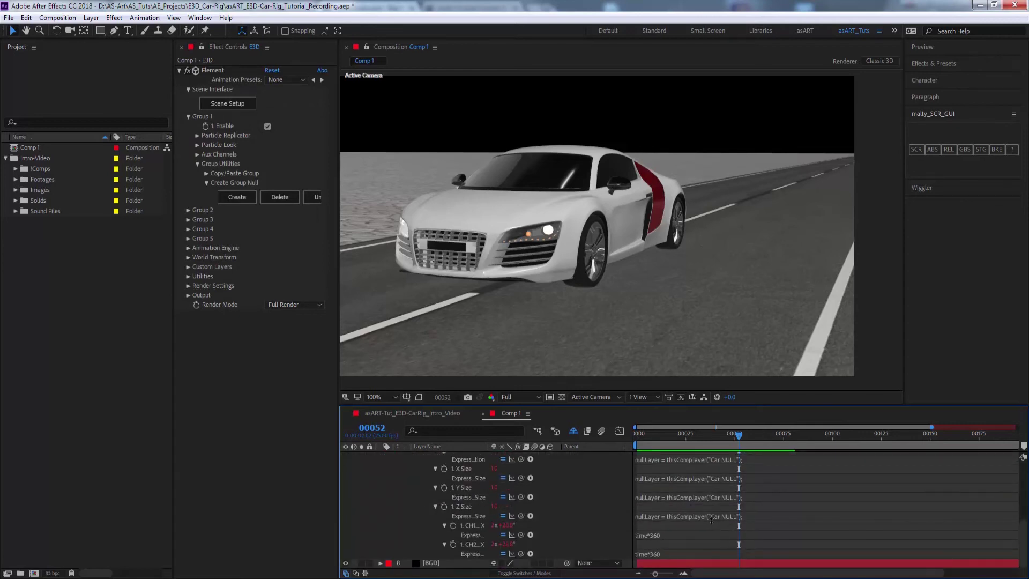
click(471, 526)
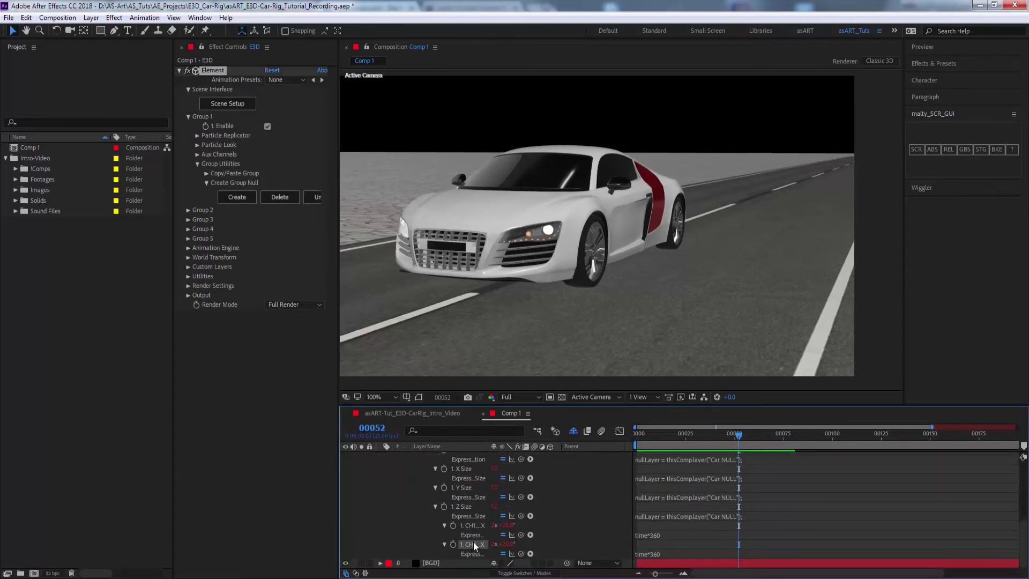
click(685, 533)
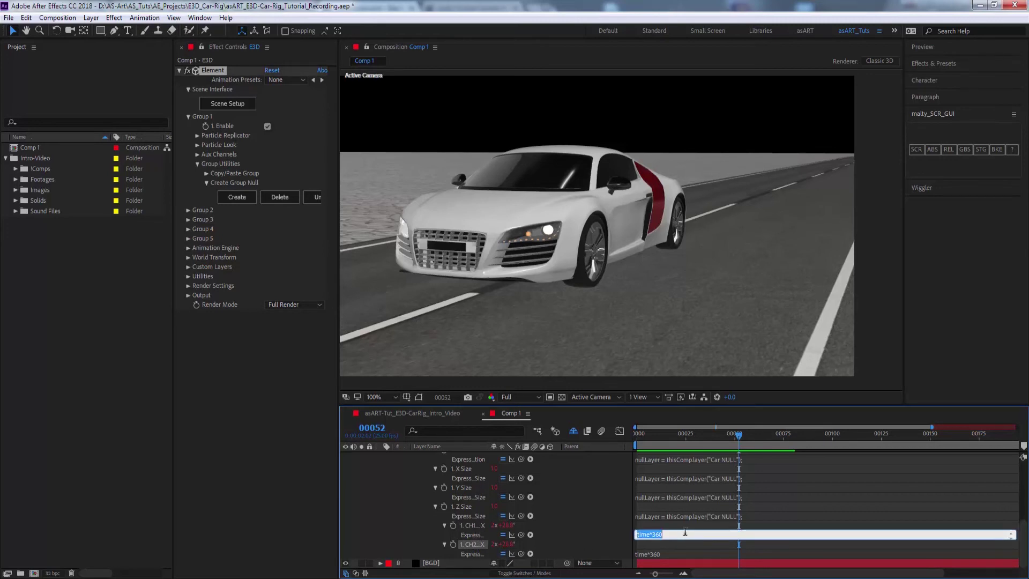
key(ctrl+v)
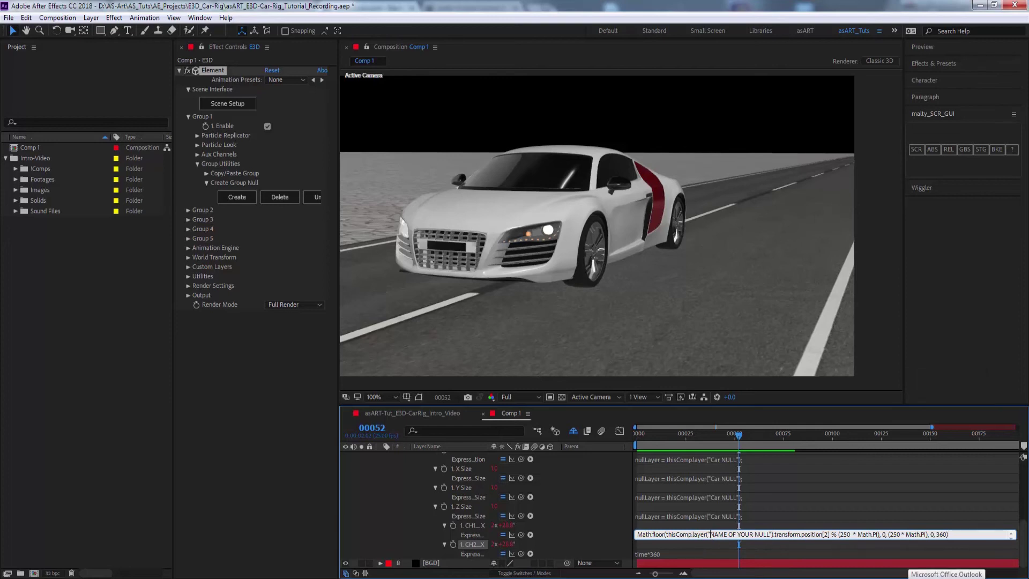
drag(737, 434, 917, 456)
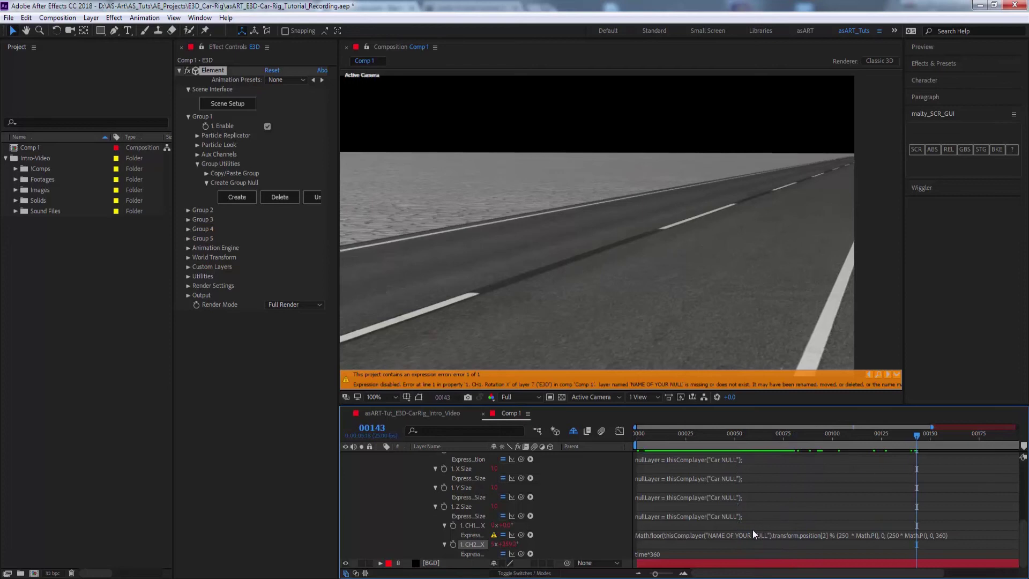
In the CH1 X Rotation expression, replace the placeholder NAME OF YOUR NULL with Car NULL
click(724, 535)
click(715, 534)
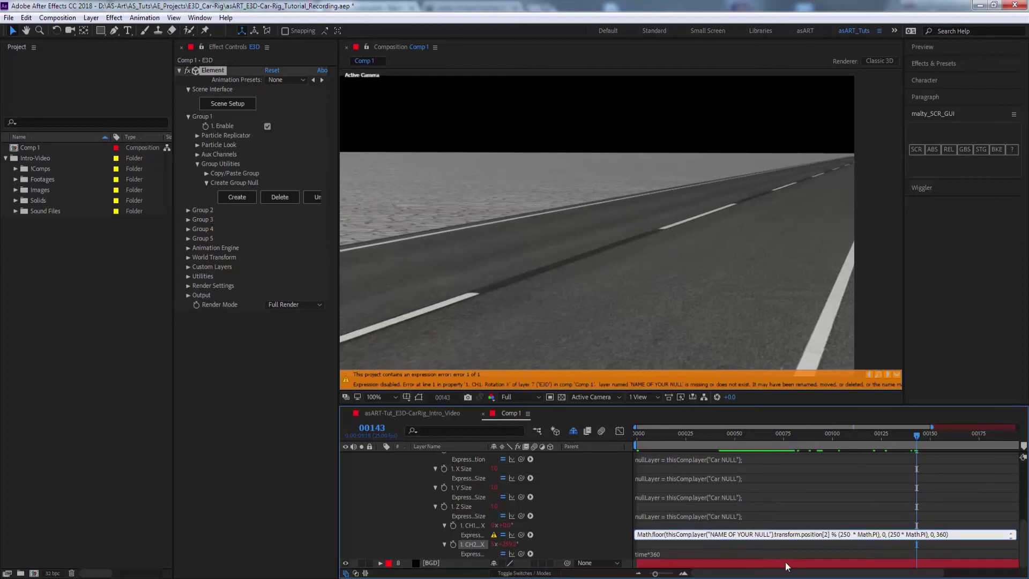
key(shift+Right)
key(shift+Right)
key(shift+Right)
key(shift+Right)
key(shift+Right)
key(shift+Right)
key(shift+Right)
key(shift+Right)
key(shift+Right)
key(shift+Right)
key(shift+Right)
key(shift+Right)
text(Car)
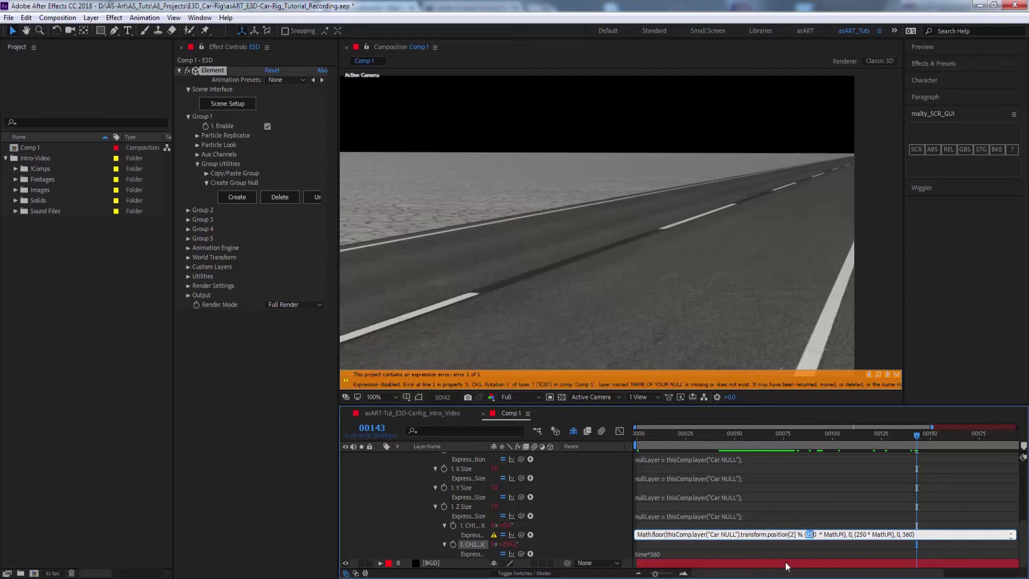
Change both wheel size multipliers of Math.PI in the CH1 rotation expression to 90
text(90)
key(shift+Right)
key(shift+Right)
key(shift+Right)
text(90)
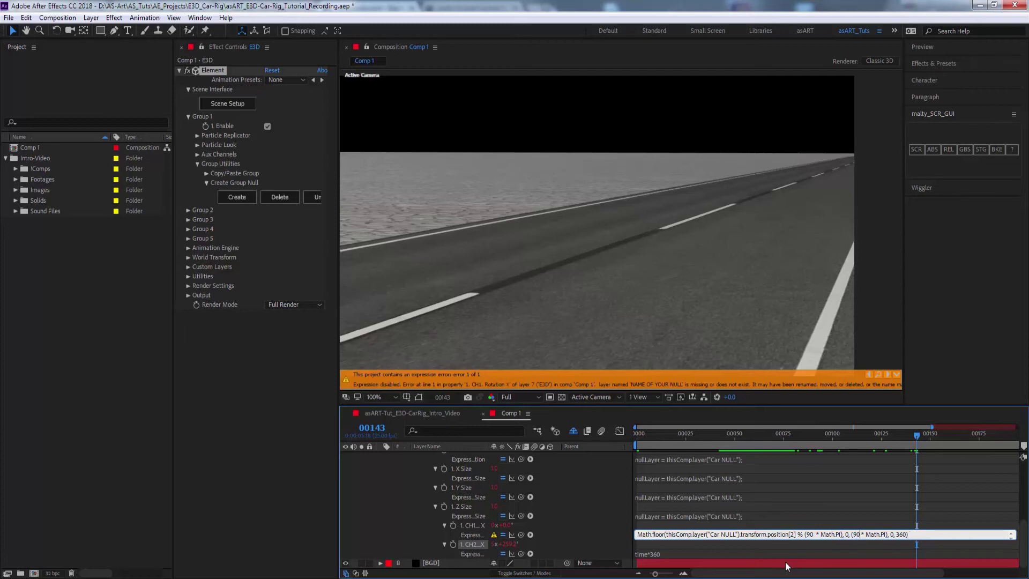
Copy the finished CH1 rotation expression and use it to replace the CH2 X Rotation expression
key(Right)
key(shift+Home)
key(ctrl+c)
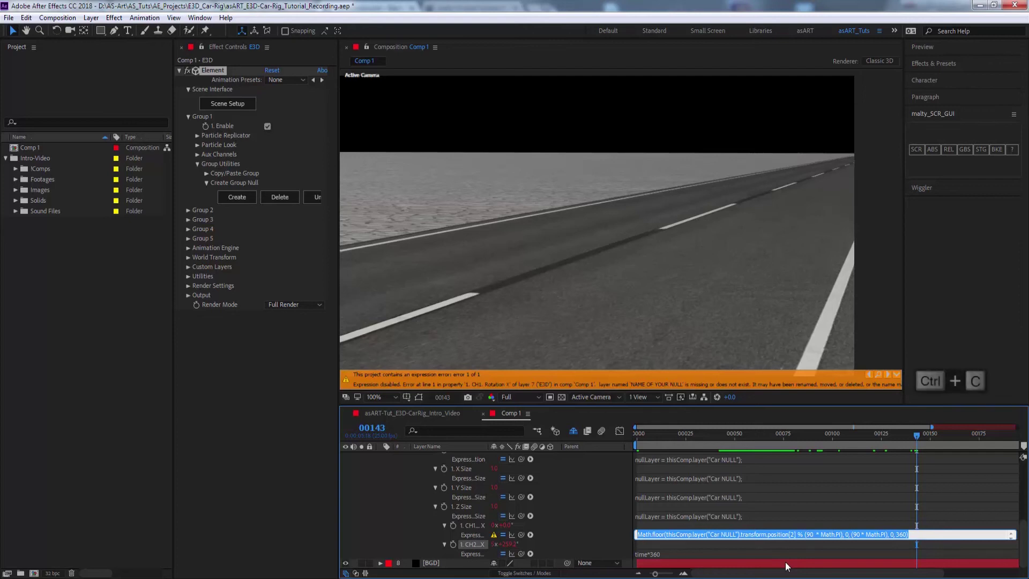
click(686, 554)
key(ctrl+v)
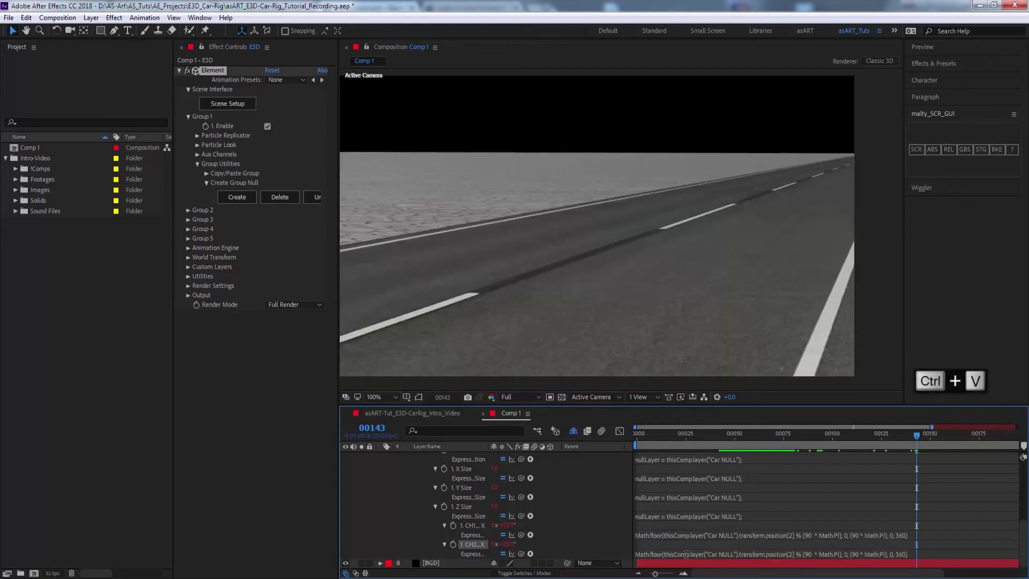
Scrub through the drive to check the wheel rotation, stopping at frame 52
click(665, 437)
mouse_move(663, 439)
mouse_down()
mouse_move(652, 439)
mouse_move(681, 442)
mouse_up()
scroll(681, 481, up, 10)
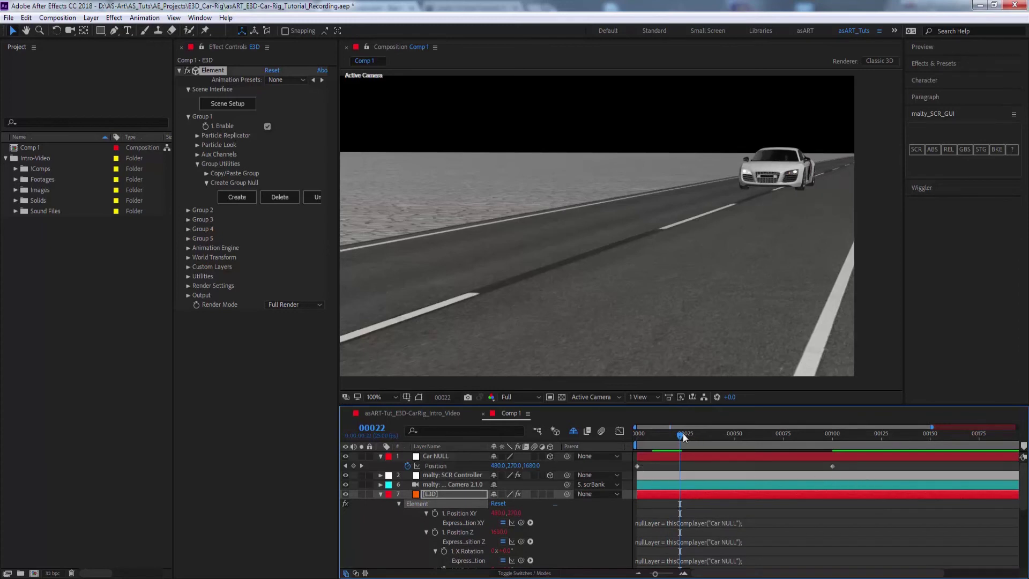
drag(682, 436, 740, 436)
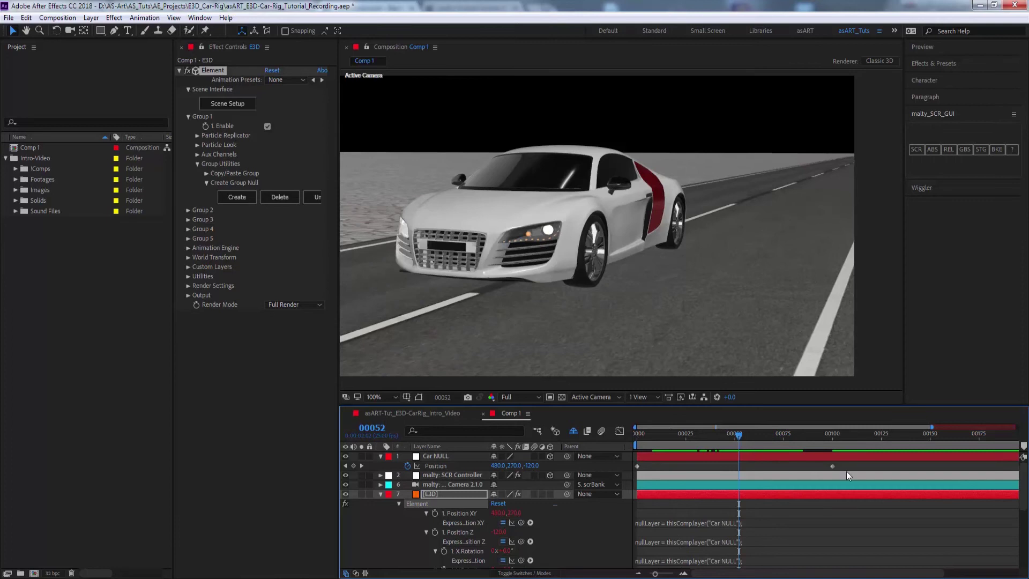
Move Car NULL's second Position keyframe to frame 52 and set its Z value to 0
drag(831, 468, 742, 468)
click(535, 465)
text(0)
key(Return)
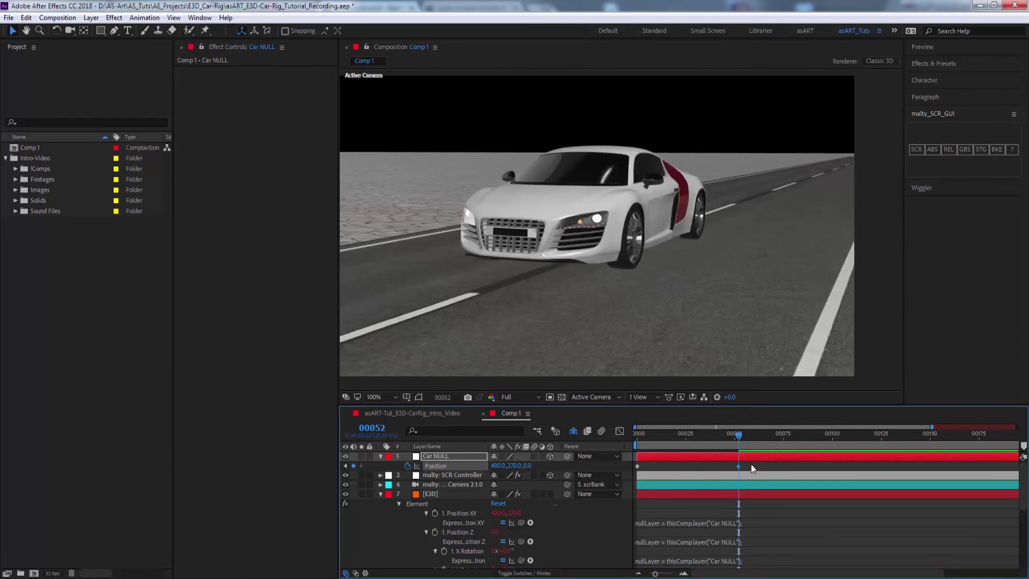
Apply Easy Ease In to the frame 52 keyframe and scrub Car NULL's Z position to about -228
key(shift+F9)
drag(526, 466, 389, 476)
drag(395, 477, 409, 475)
Reverse the wheel rotation by appending *-1 to both the CH1 and CH2 X Rotation expressions
scroll(806, 534, down, 6)
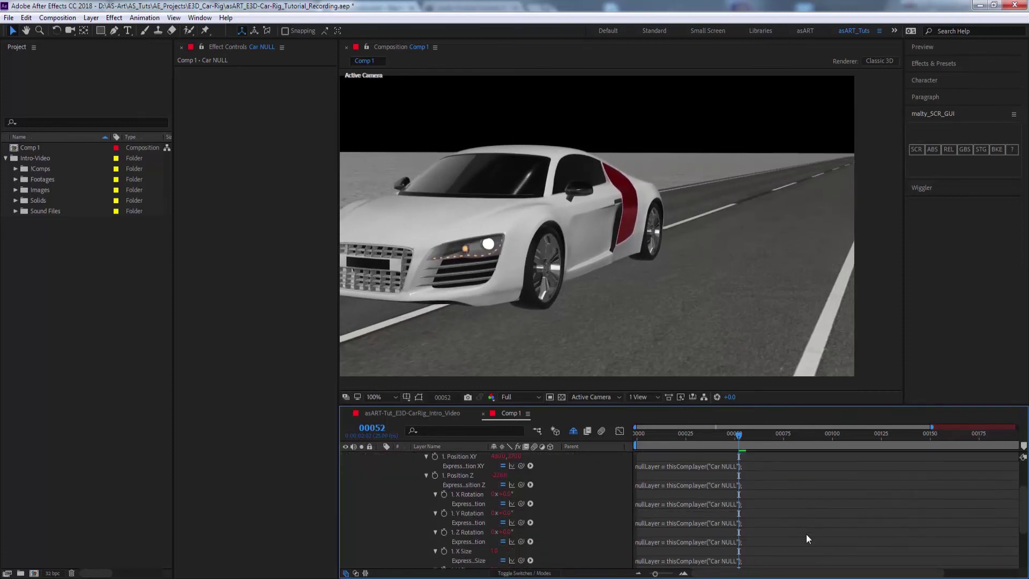
click(920, 534)
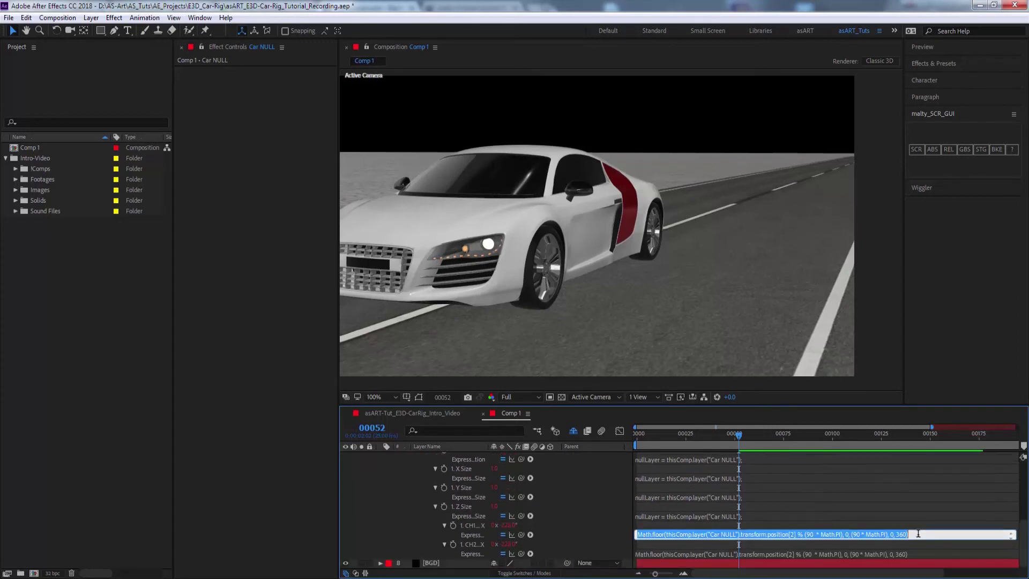
text(*-1)
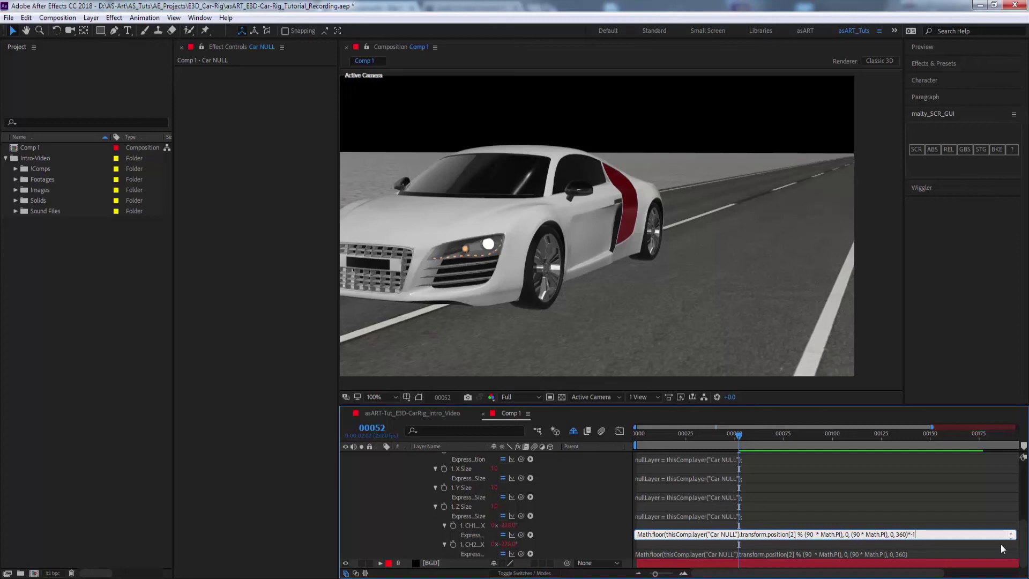
click(1002, 545)
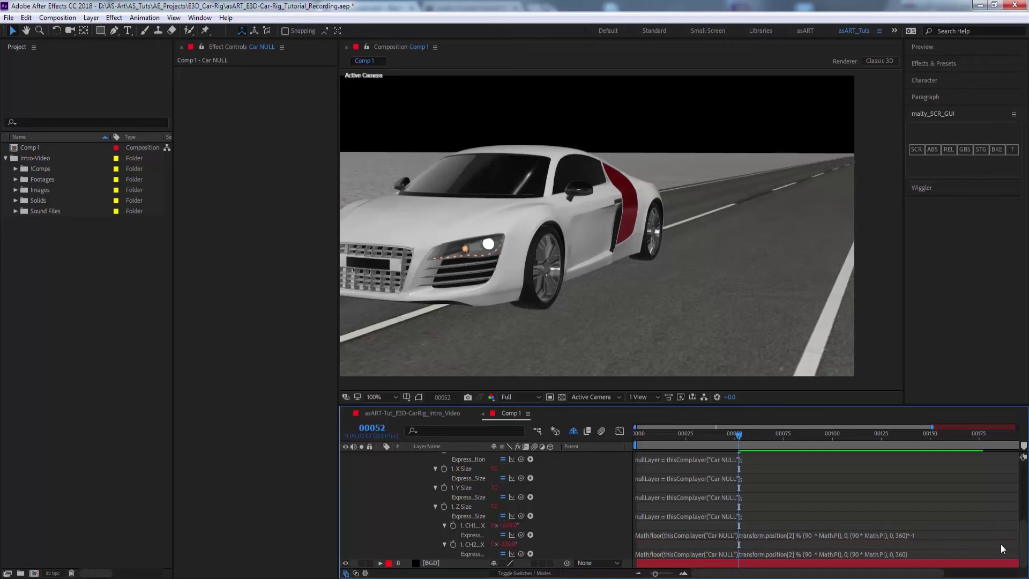
click(924, 552)
click(923, 553)
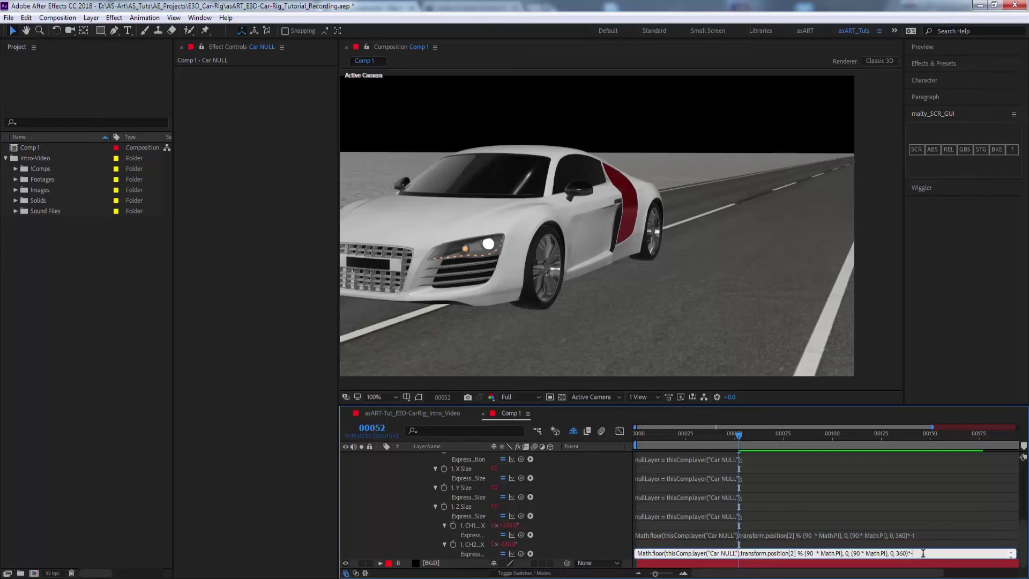
text(*-1)
key(KP_Enter)
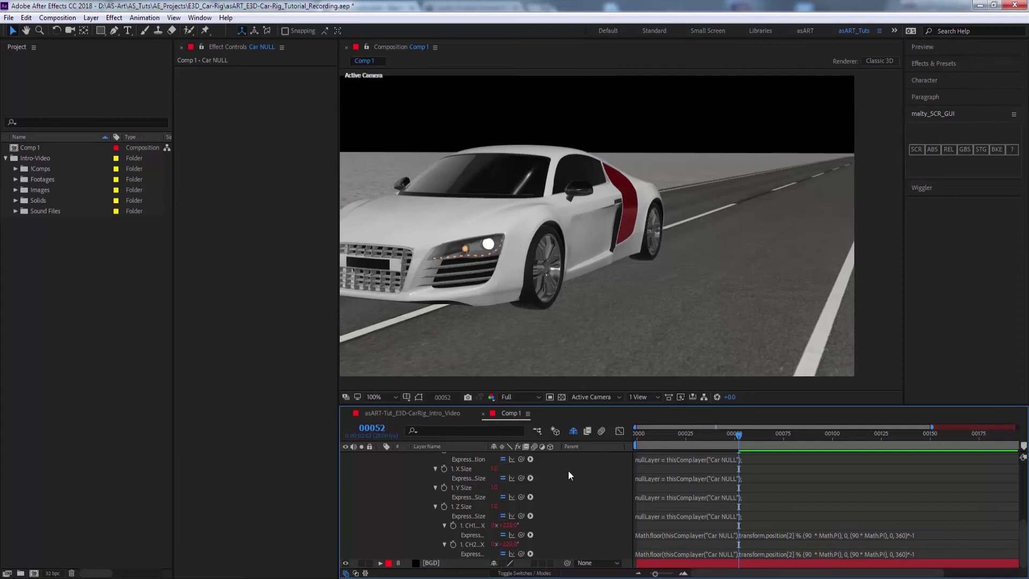
Scrub Car NULL's Z position at frame 52 to -255 and preview the drive with the work area ending at frame 71
scroll(584, 474, up, 10)
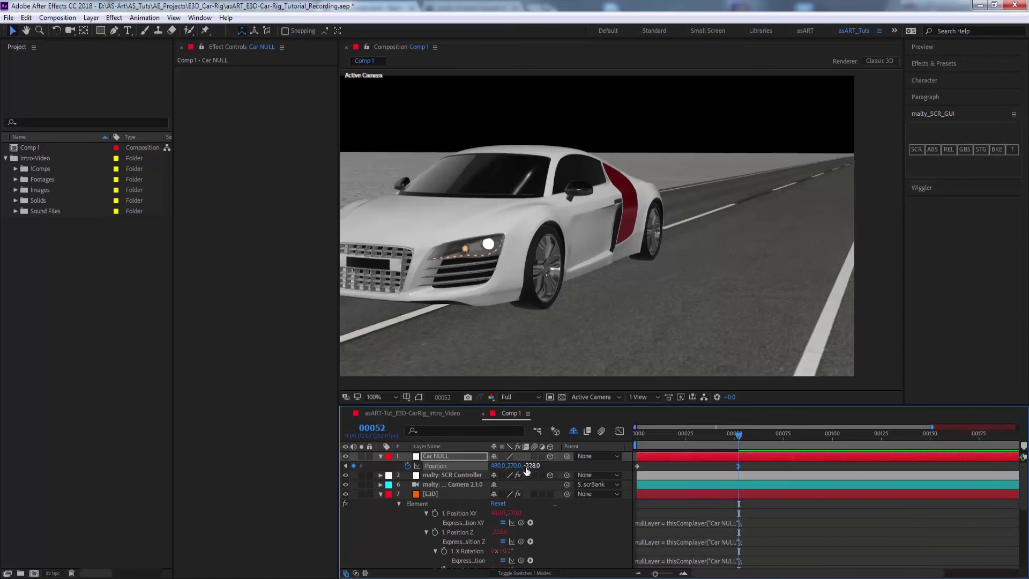
mouse_move(531, 466)
mouse_down()
mouse_move(508, 466)
mouse_move(595, 475)
mouse_move(529, 485)
mouse_up()
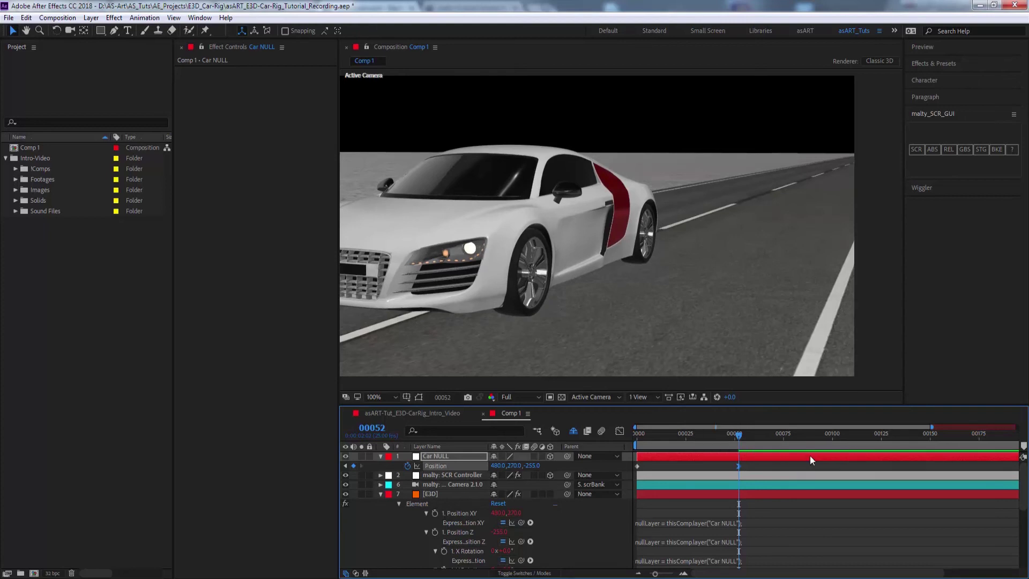
click(776, 436)
key(n)
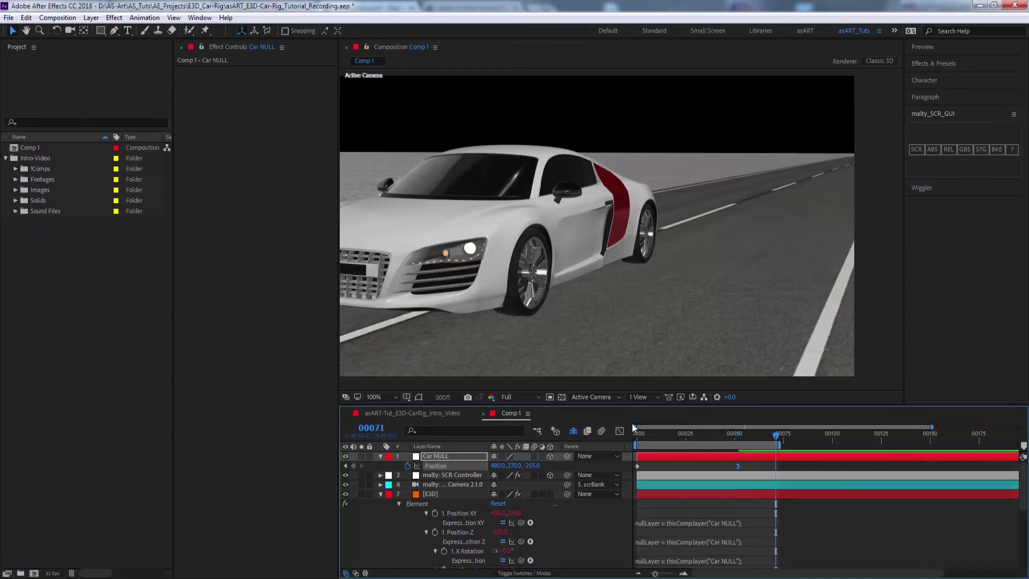
key(space)
Set Car NULL's Z position at frame 0 to 1000 and preview the drive
drag(651, 432, 629, 433)
click(532, 466)
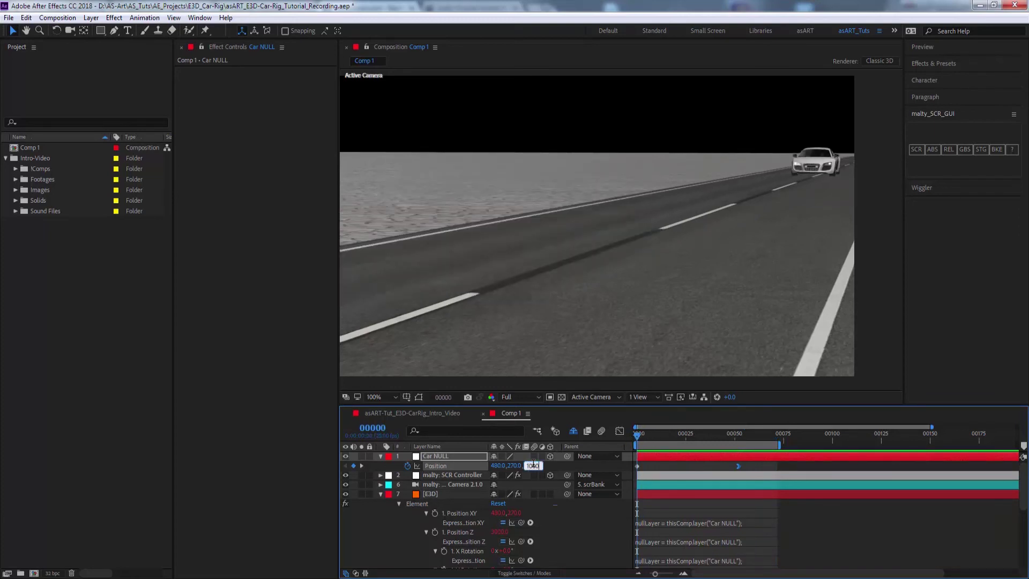
key(space)
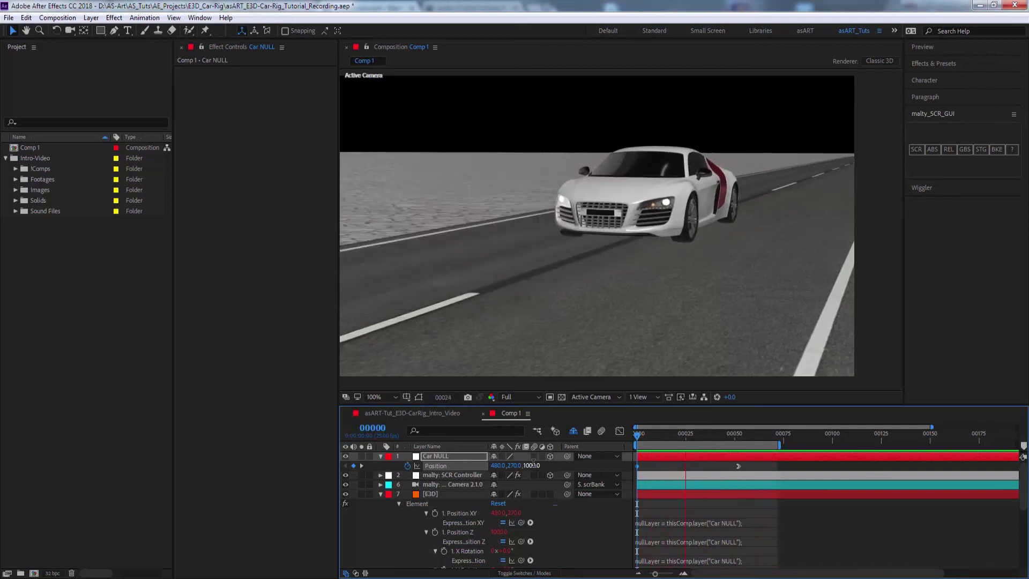
Extend the work area and Car NULL's second Position keyframe to about frame 125, and review the slower drive, stopping at frame 103
drag(779, 445, 883, 445)
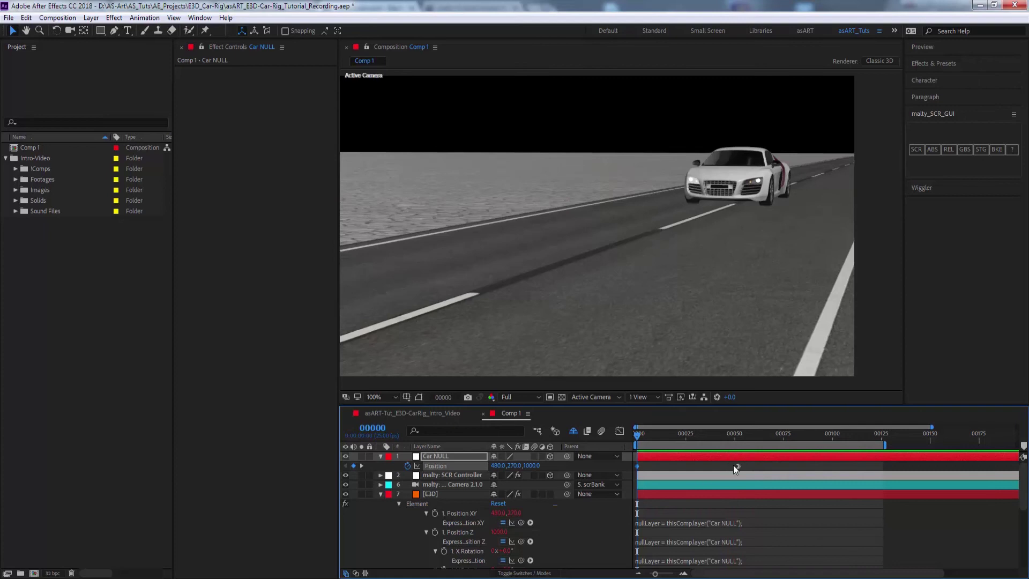
drag(739, 467, 883, 476)
key(space)
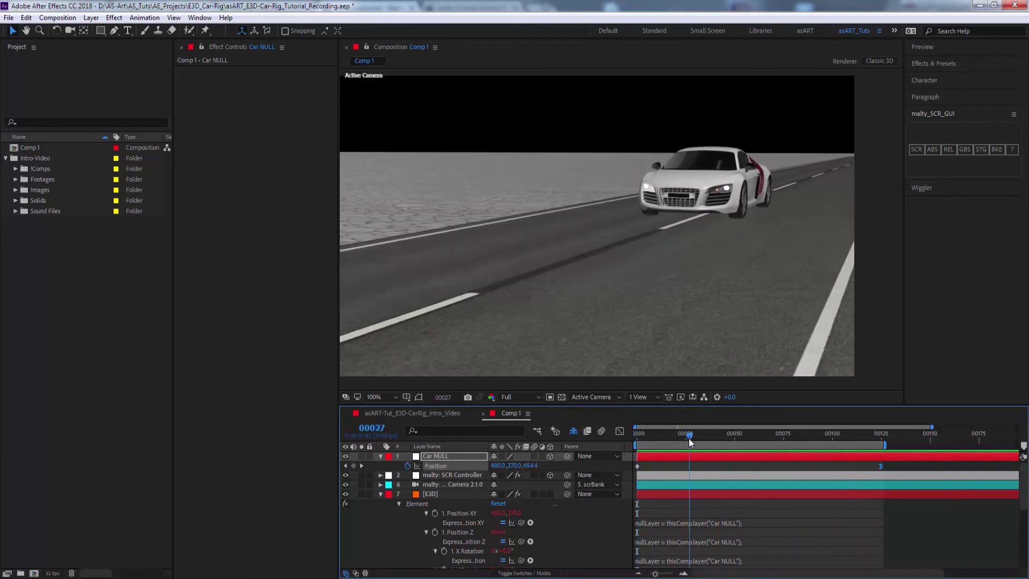
click(767, 440)
drag(781, 443, 839, 460)
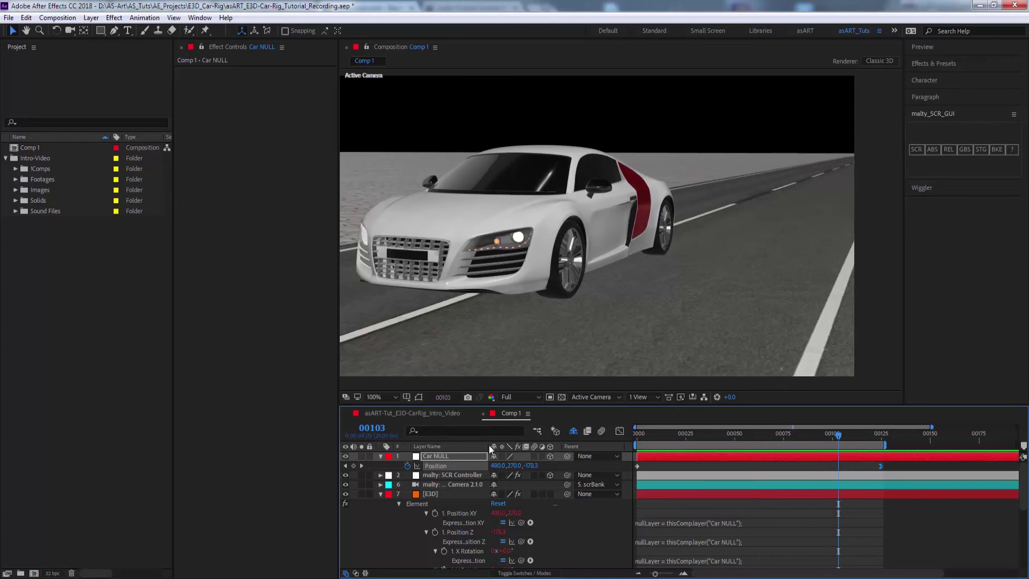
At frame 101, reveal E3D's Group 1 Channel 10 rotation controls, try a 1° X rotation and undo it
click(433, 493)
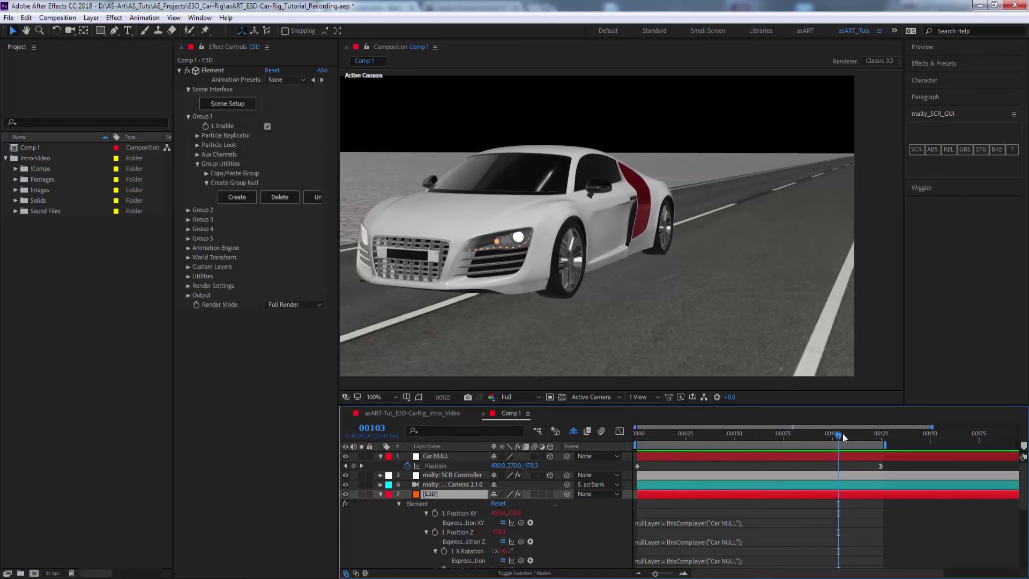
mouse_move(837, 436)
mouse_down()
mouse_move(818, 438)
mouse_move(835, 439)
mouse_up()
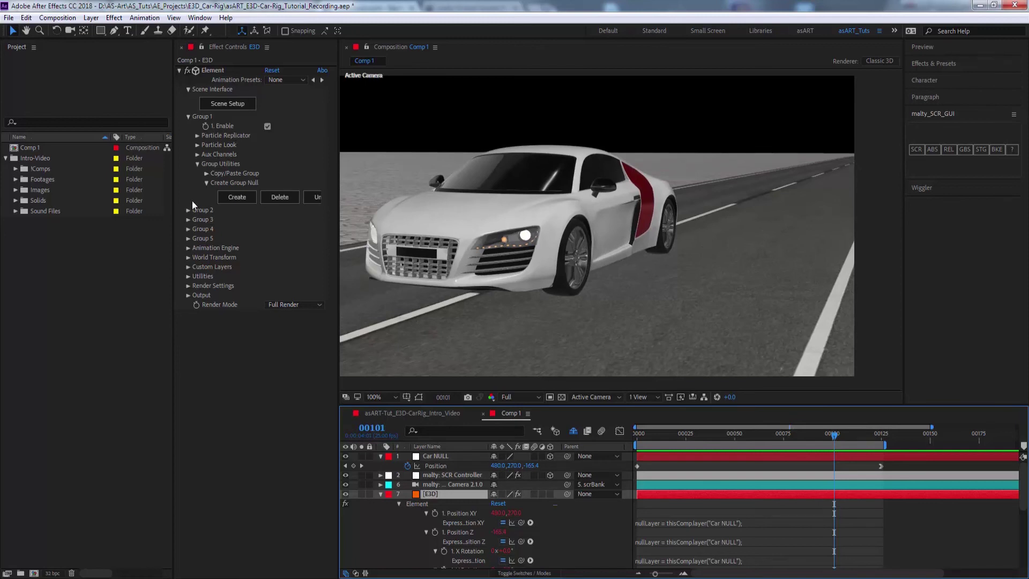
click(198, 155)
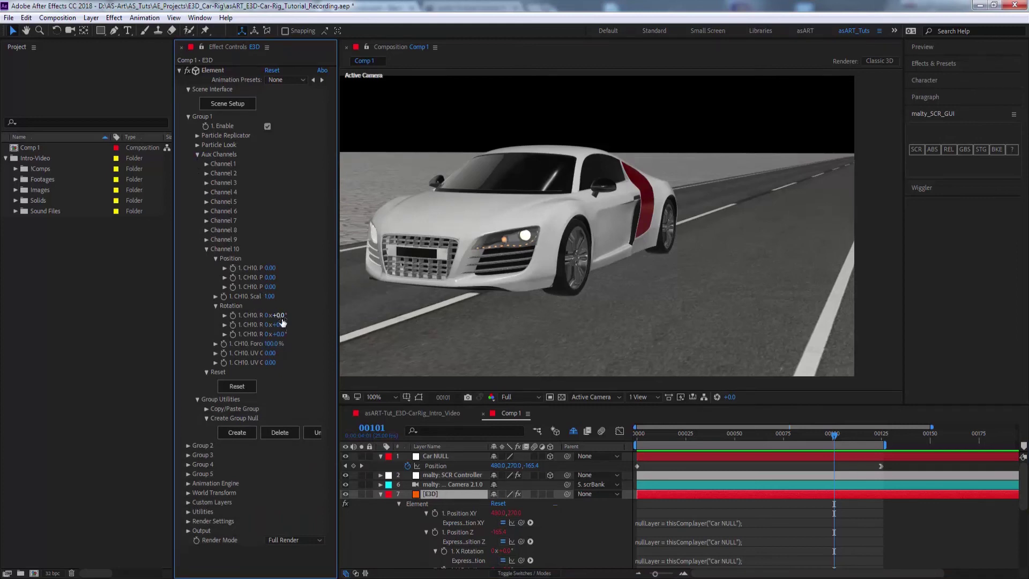
drag(284, 316, 282, 316)
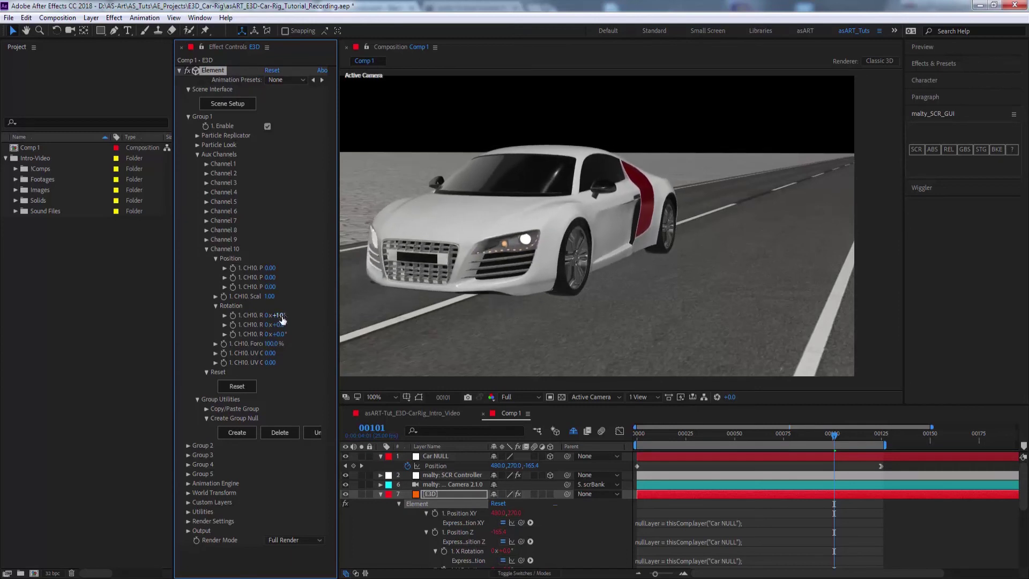
key(ctrl+z)
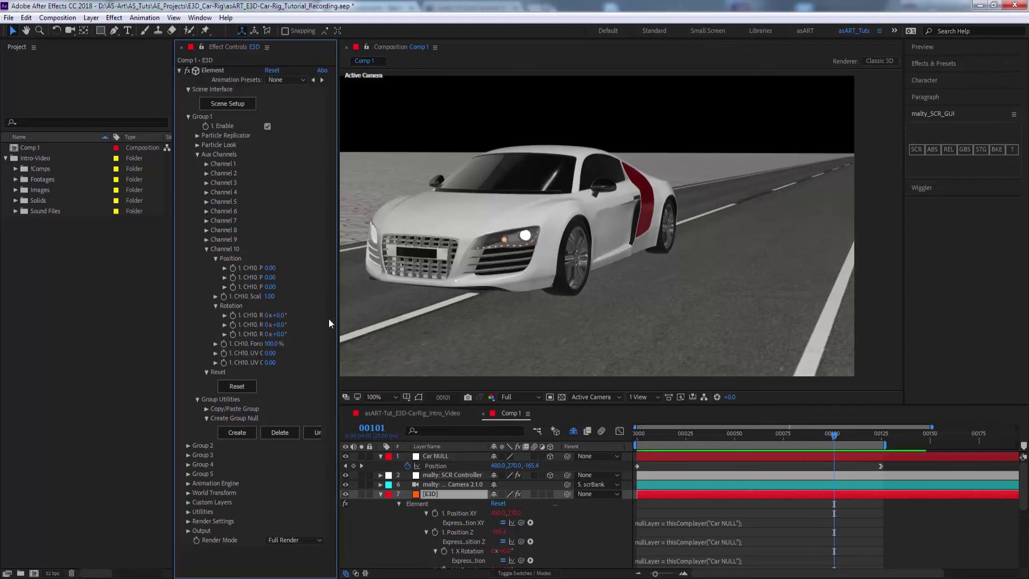
Start keyframing E3D's Channel 10 X rotation at frame 101 with 0°, and set it to 1.2° at frame 114
click(234, 317)
drag(835, 435, 862, 439)
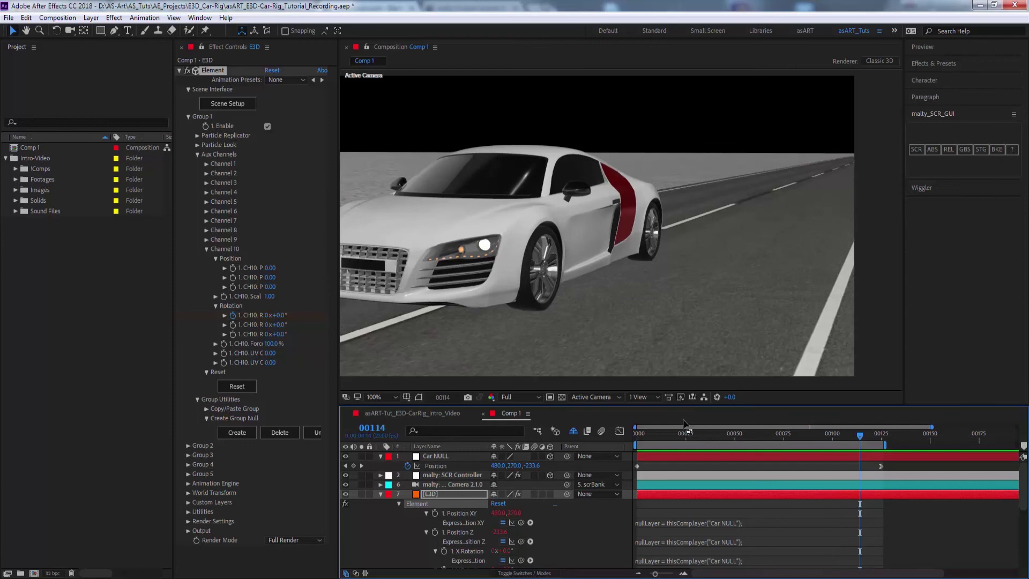
click(283, 320)
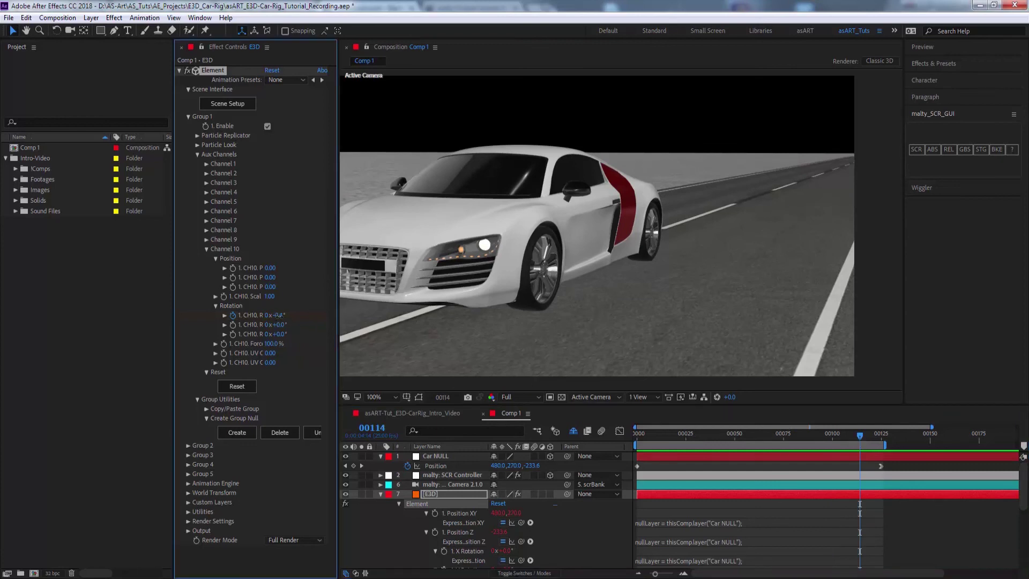
drag(283, 315, 288, 316)
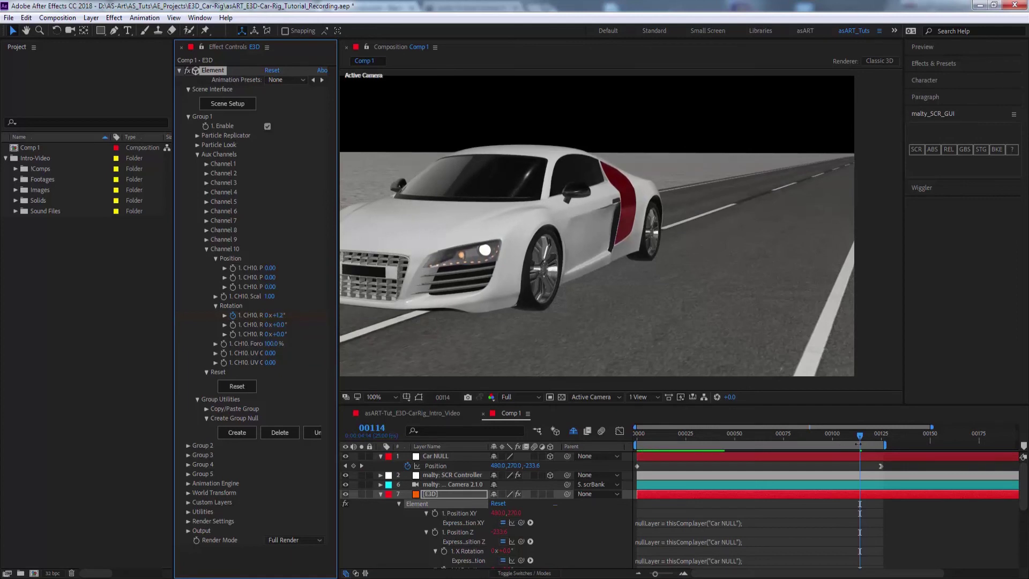
Set the Channel 10 X rotation to -0.4° at frame 125
drag(860, 439, 879, 440)
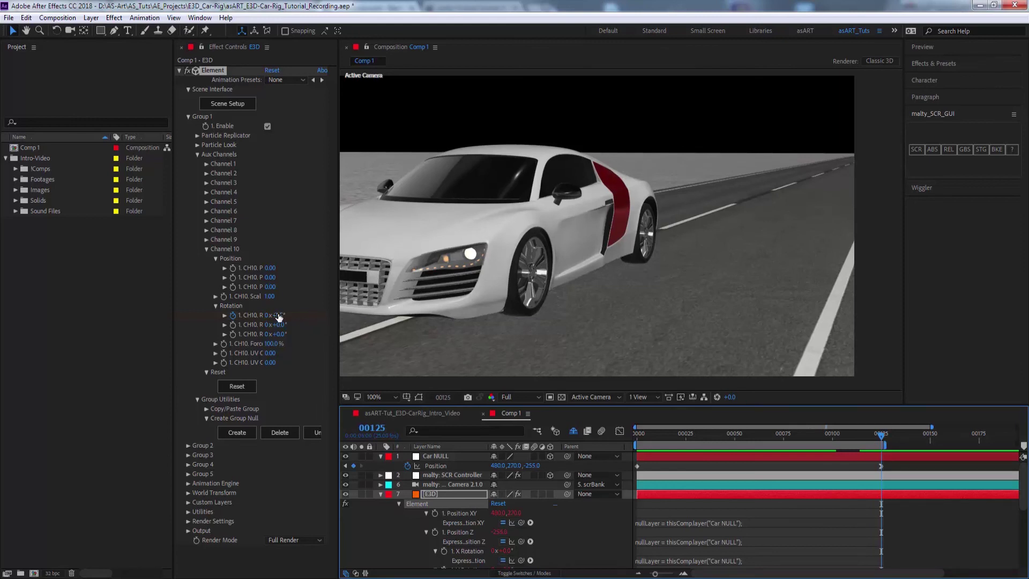
drag(276, 315, 274, 314)
drag(273, 315, 272, 314)
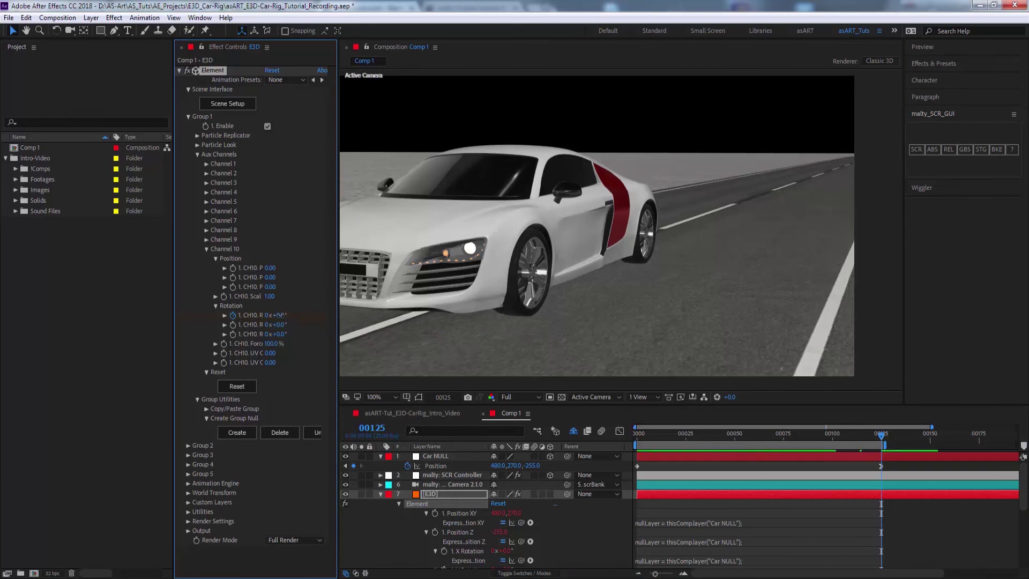
drag(280, 315, 278, 315)
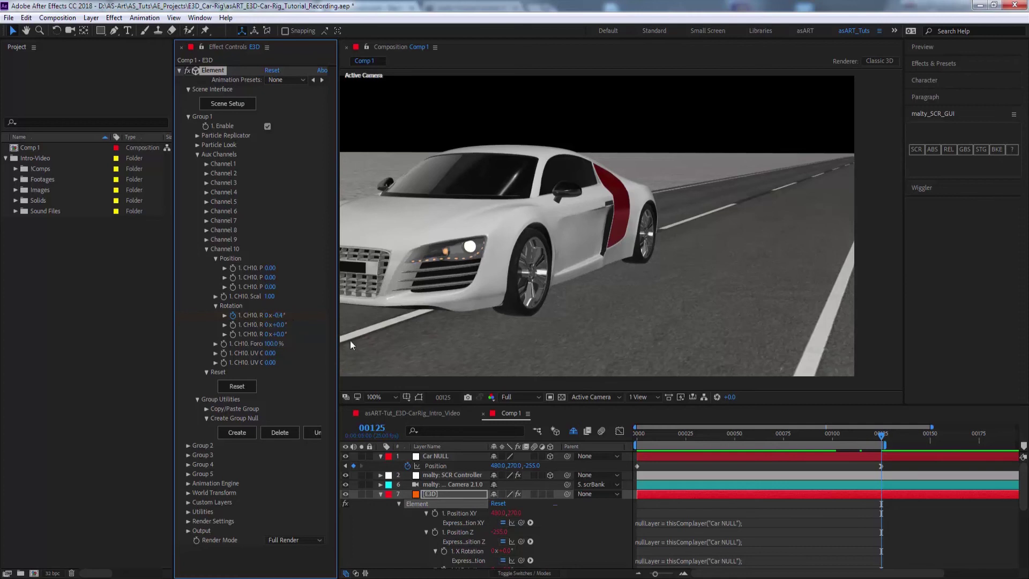
Return the Channel 10 X rotation to 0° at frame 135
drag(882, 441, 903, 440)
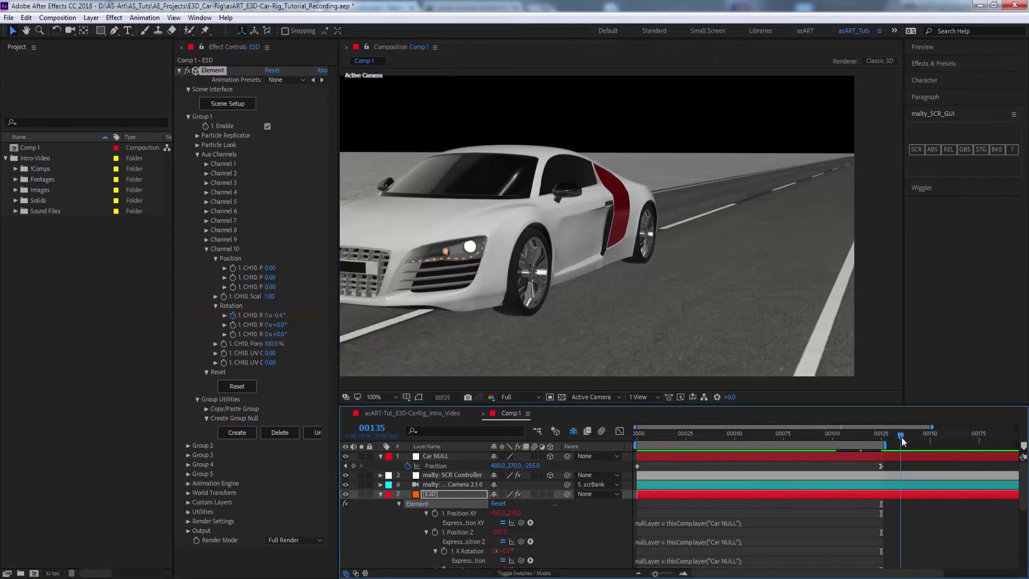
click(278, 316)
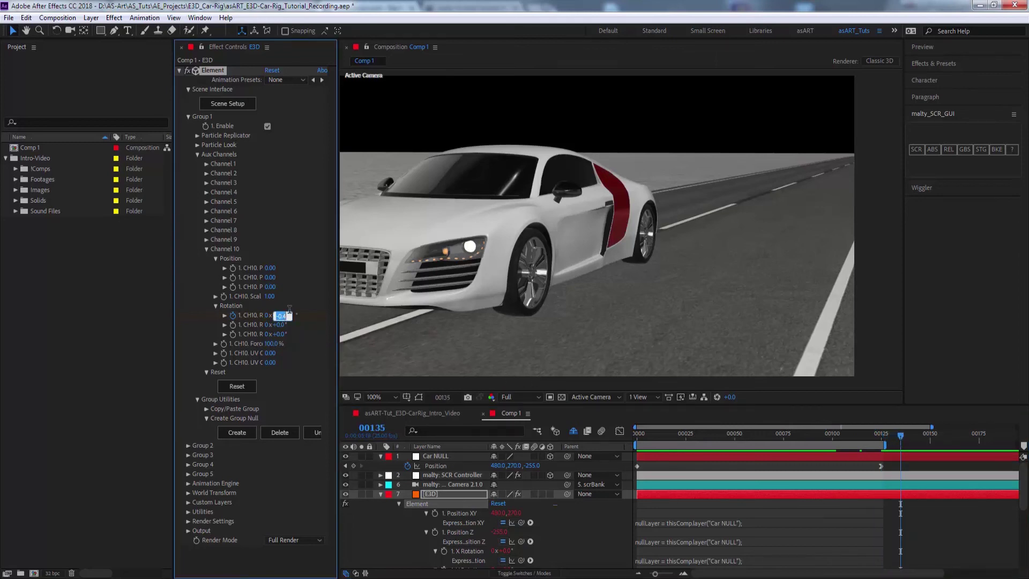
text(0)
key(Return)
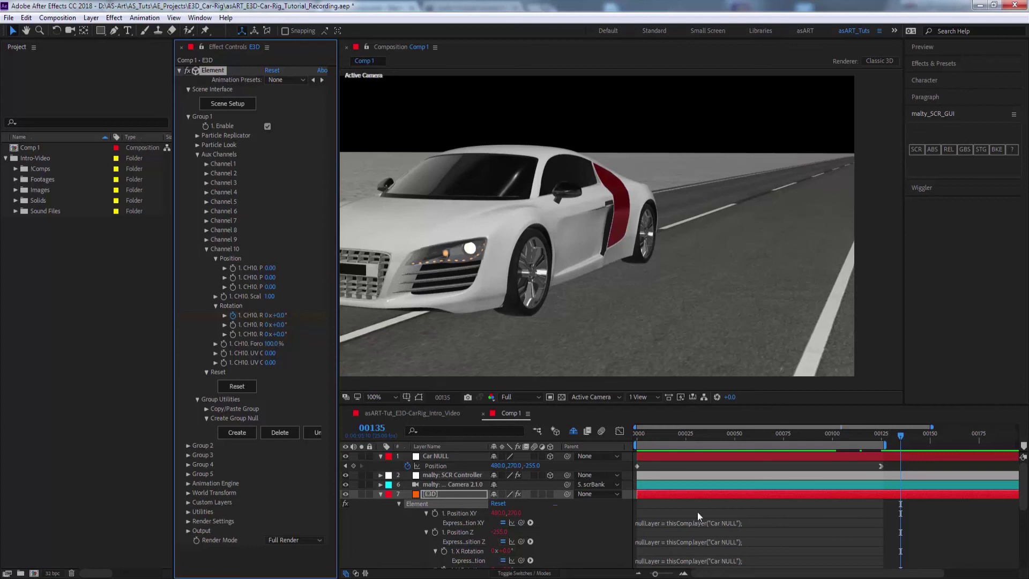
Smooth the two middle body-tilt keyframes with auto Bezier, ease into the last one, and preview with the work area extended to about frame 150
key(u)
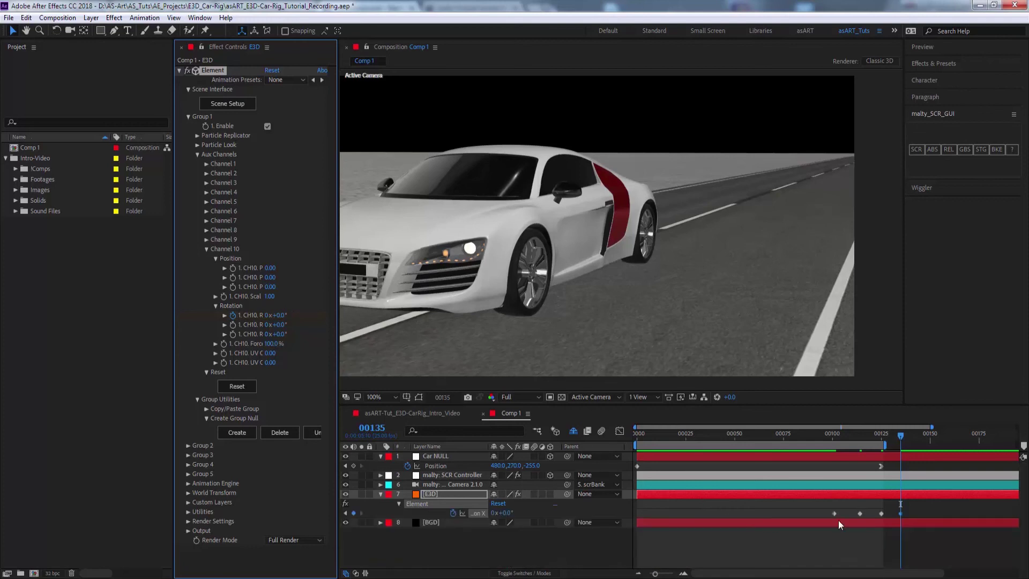
drag(855, 505, 887, 518)
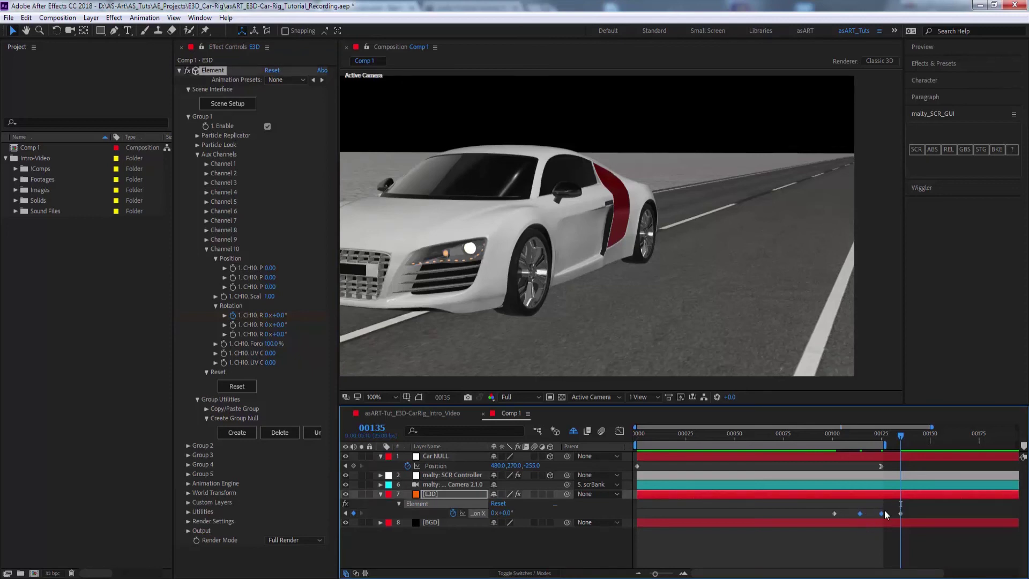
ctrl+click(881, 513)
key(shift+F9)
drag(887, 445, 931, 450)
key(space)
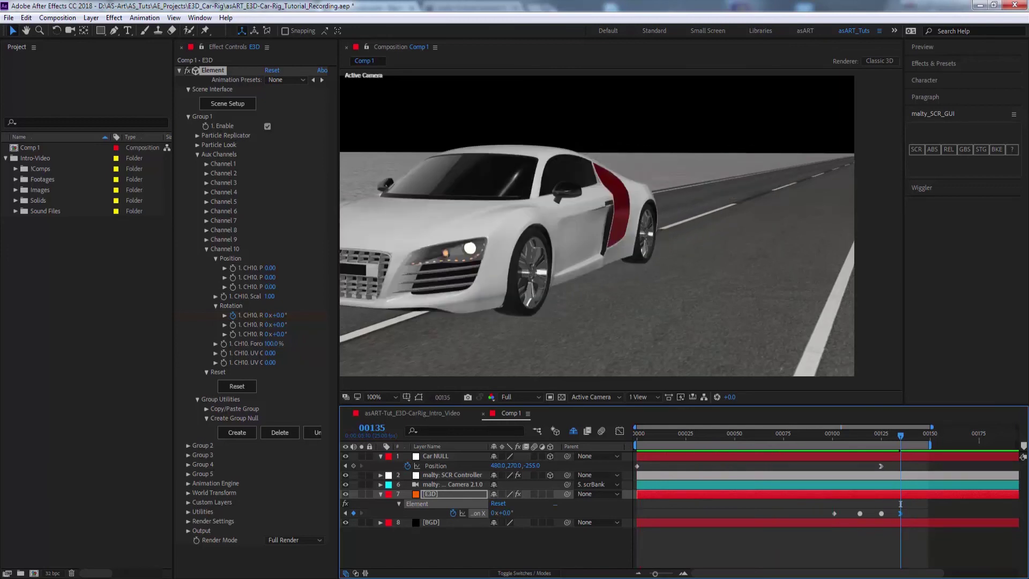
Shift the first three body-tilt keyframes earlier, the first to about frame 98 and the second to frame 113, and preview the braking
double_click(835, 513)
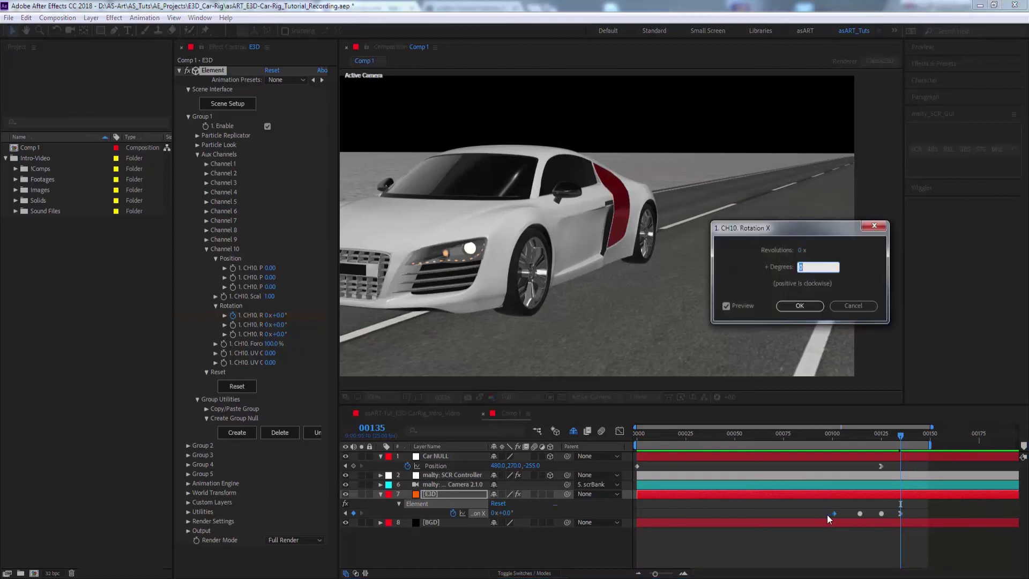
click(855, 307)
drag(833, 516, 826, 515)
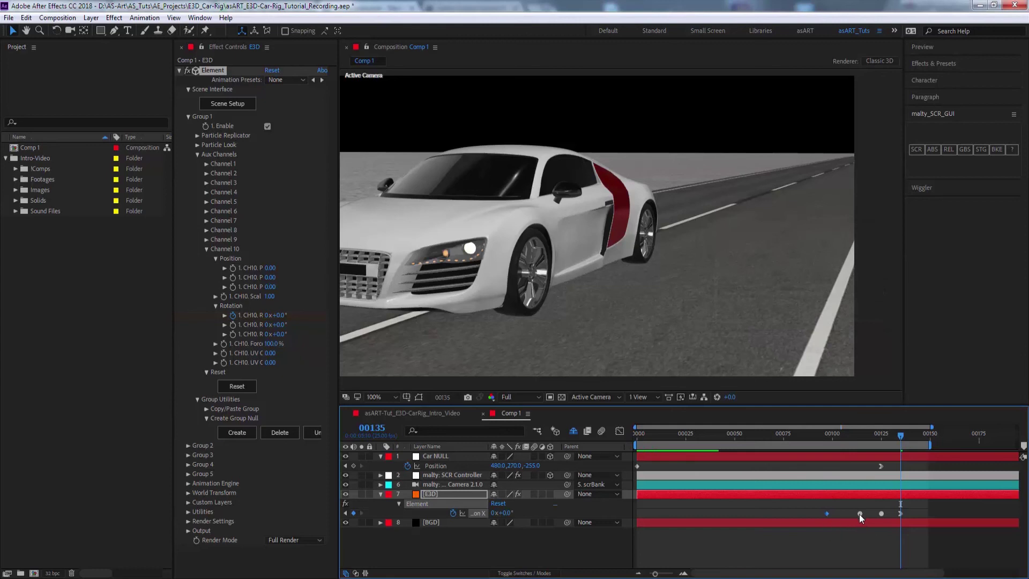
drag(860, 513, 858, 514)
click(882, 515)
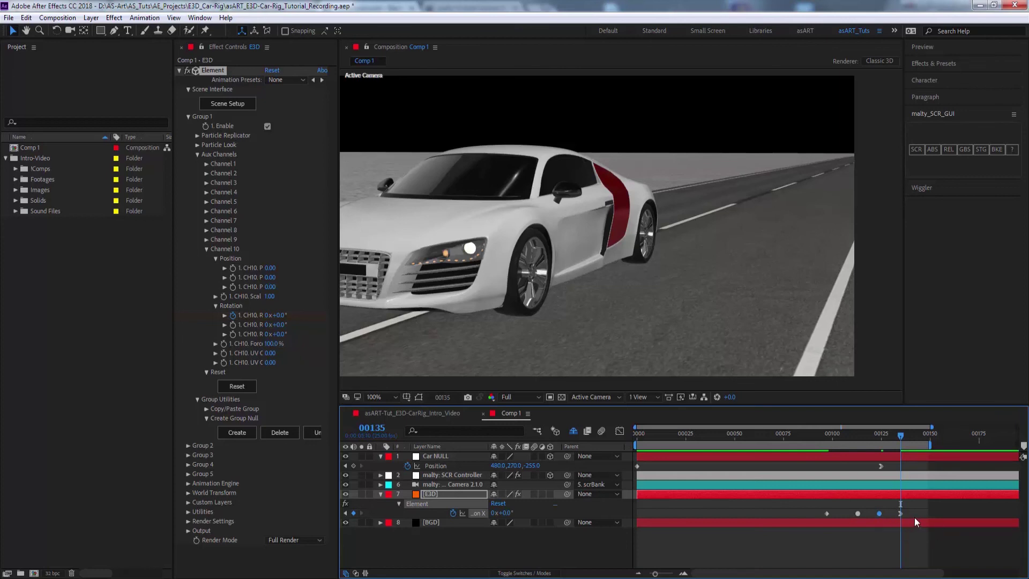
key(space)
Set Car NULL's X position at frame 0 to 624 and preview the diagonal drive
drag(900, 439, 786, 439)
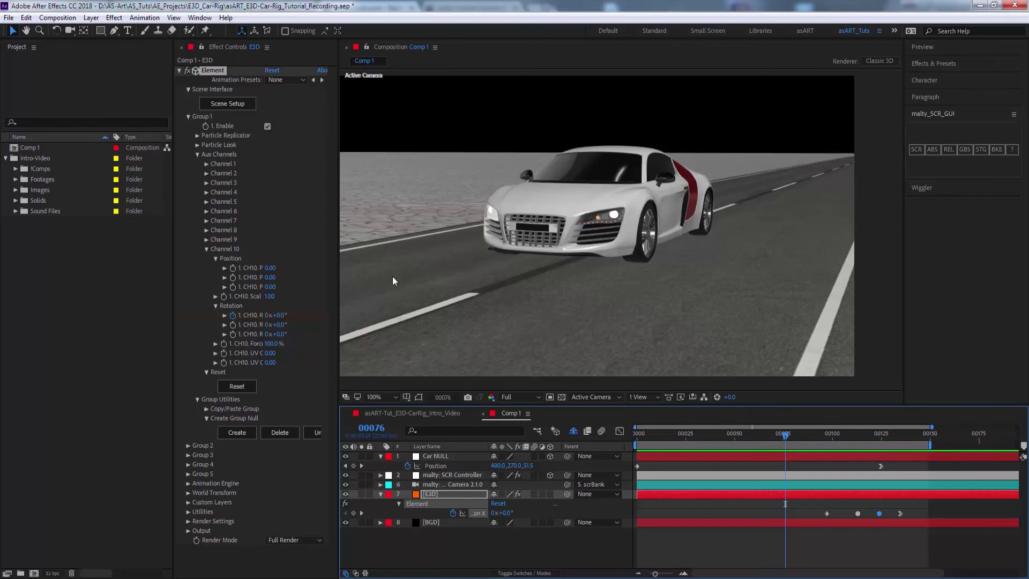
drag(786, 436, 622, 449)
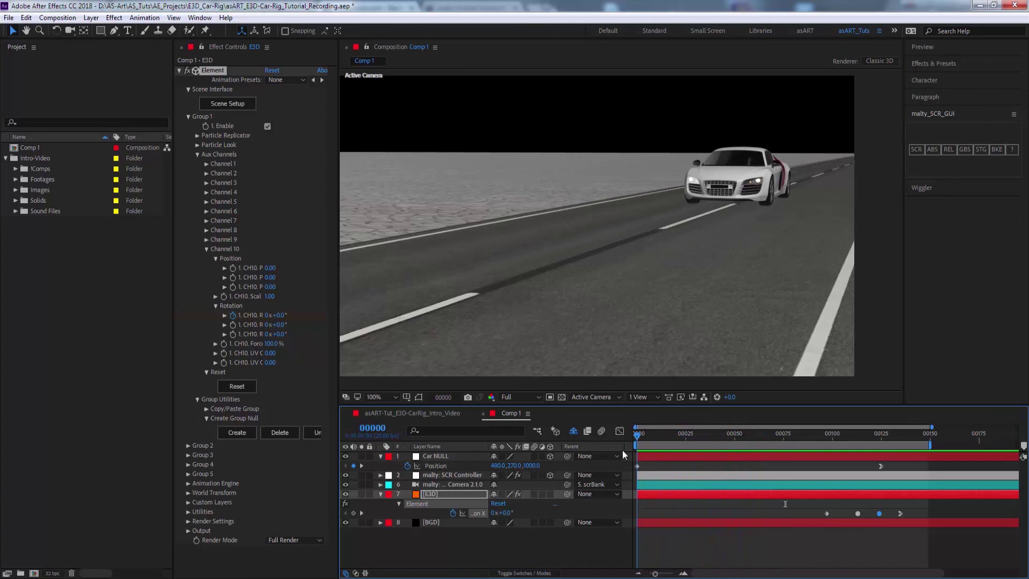
click(446, 456)
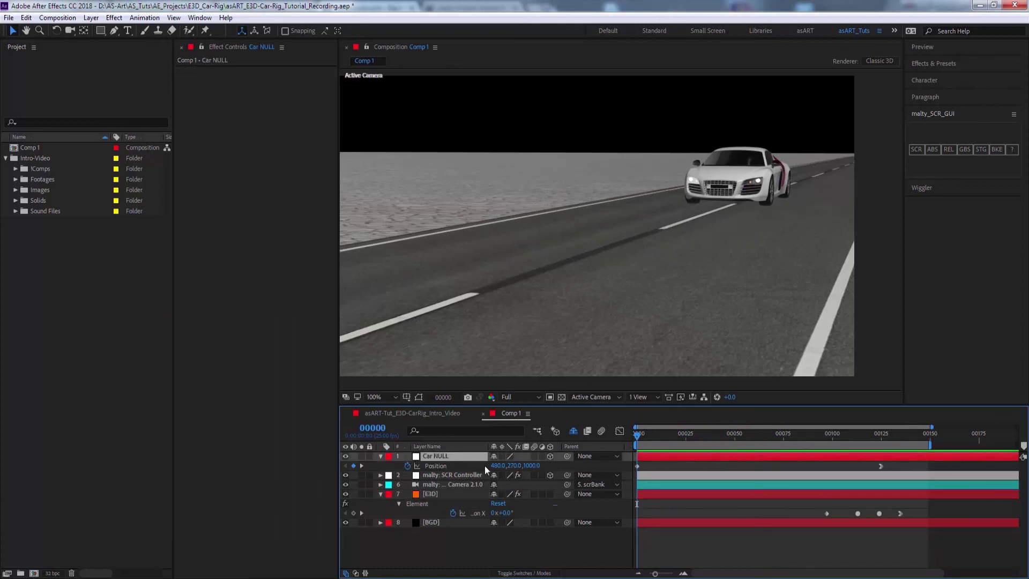
drag(498, 467, 582, 479)
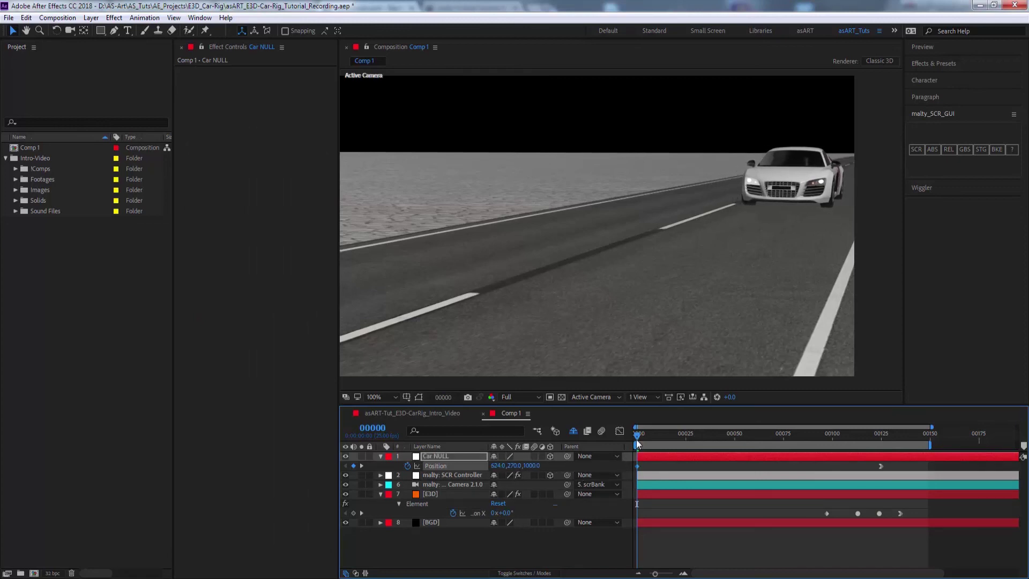
key(space)
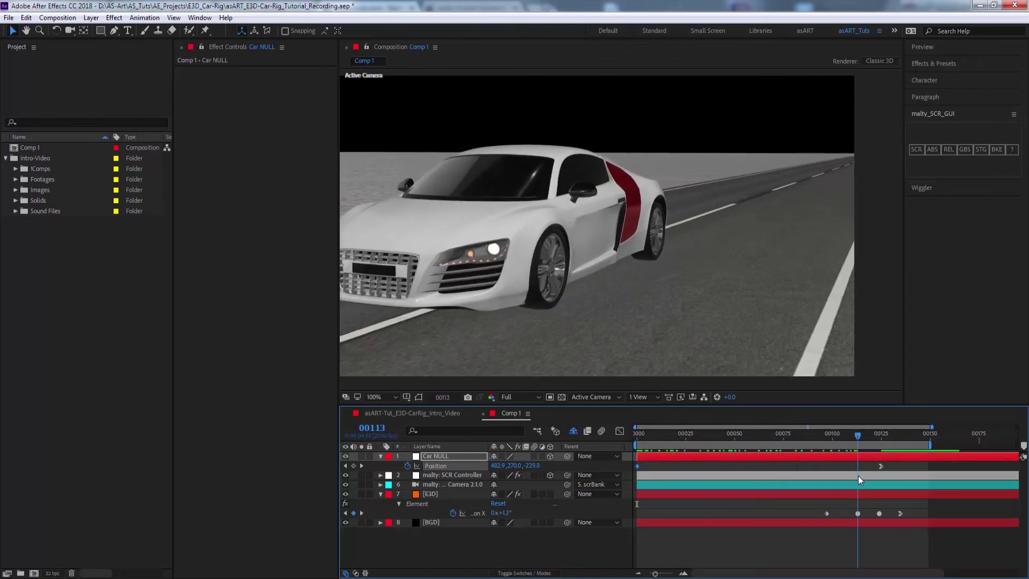
key(space)
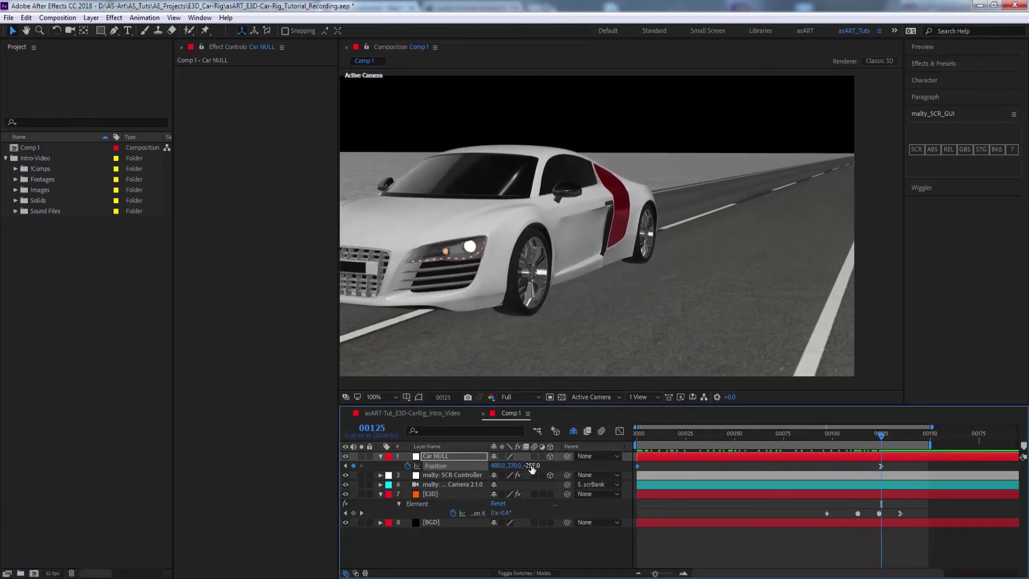
At frame 125, set Car NULL's X position to 376 and its Z position to -30
key(Return)
drag(497, 466, 424, 453)
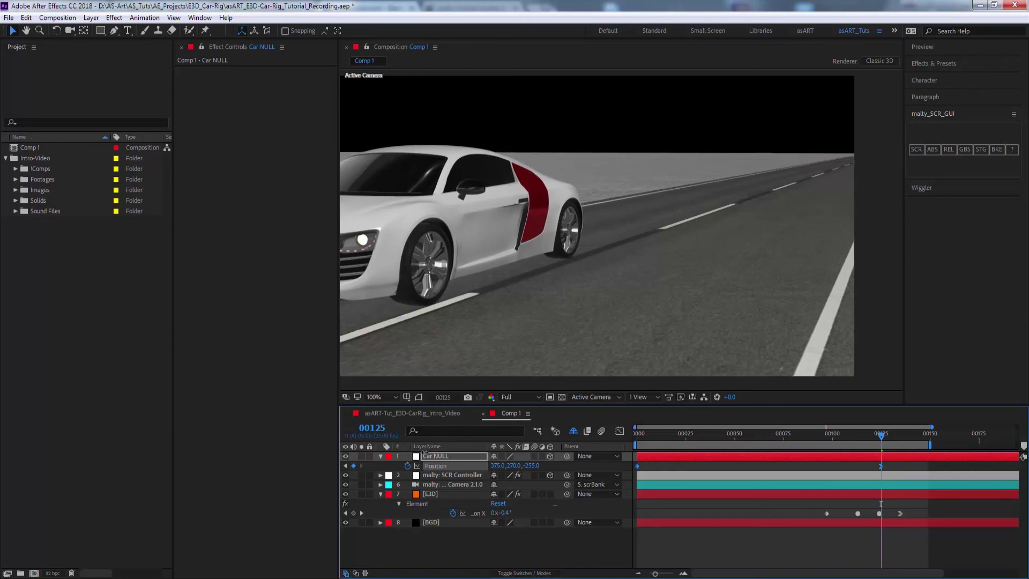
drag(527, 465, 647, 460)
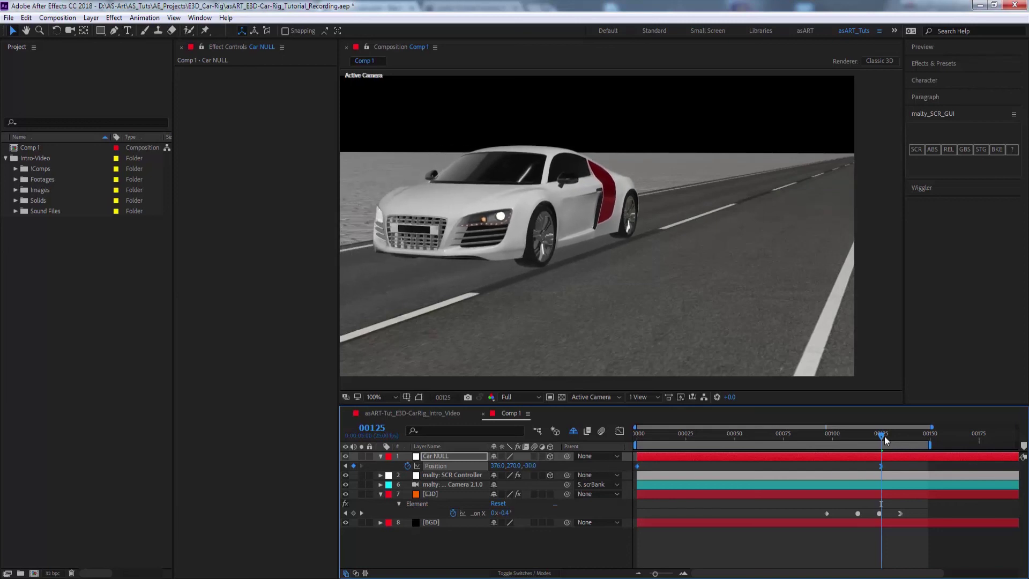
Set Car NULL's X position to 650 at frame 0 and, with the keyframes deselected, to 380 at frame 125
drag(883, 437, 619, 436)
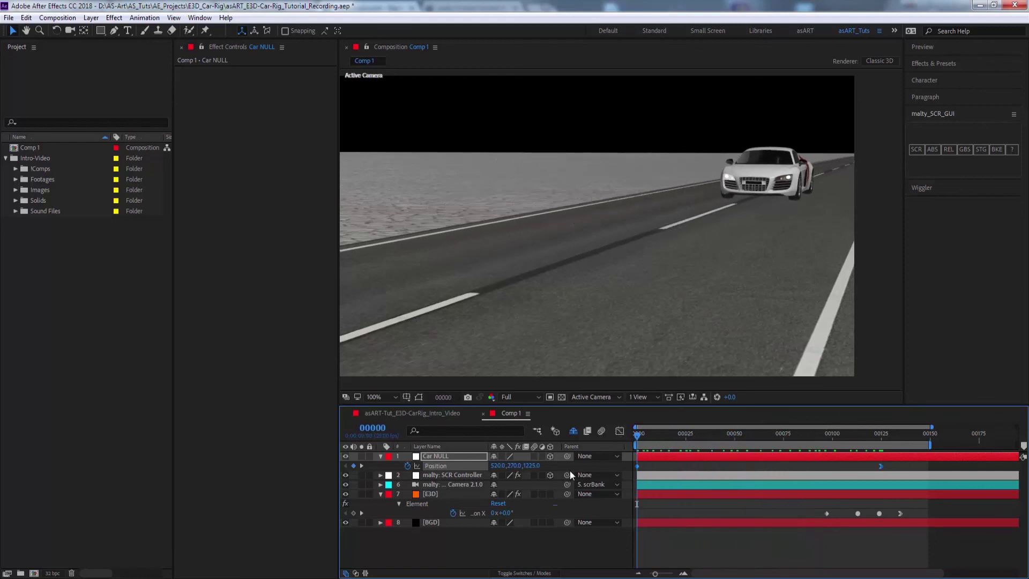
drag(484, 466, 575, 474)
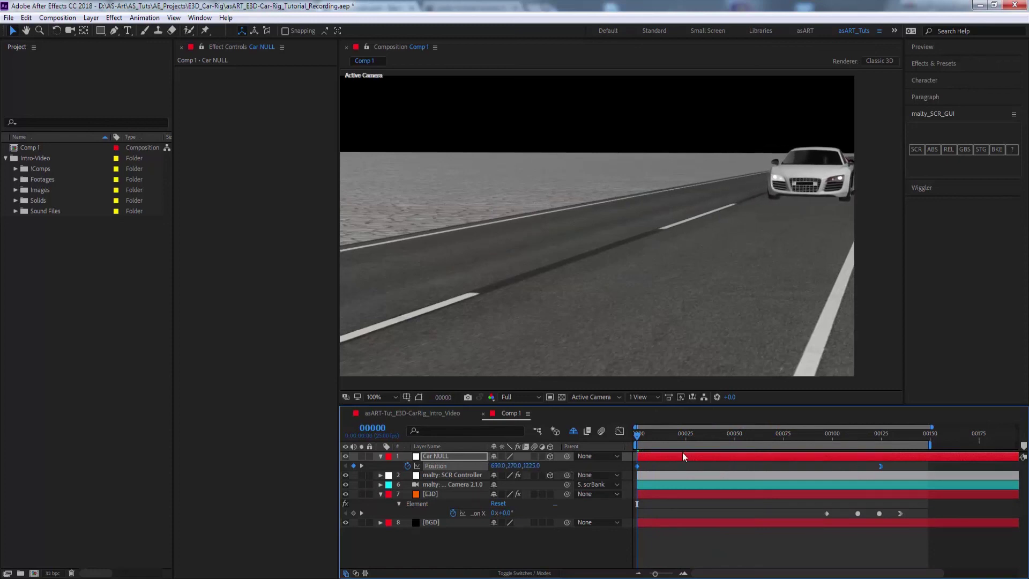
drag(638, 436, 888, 486)
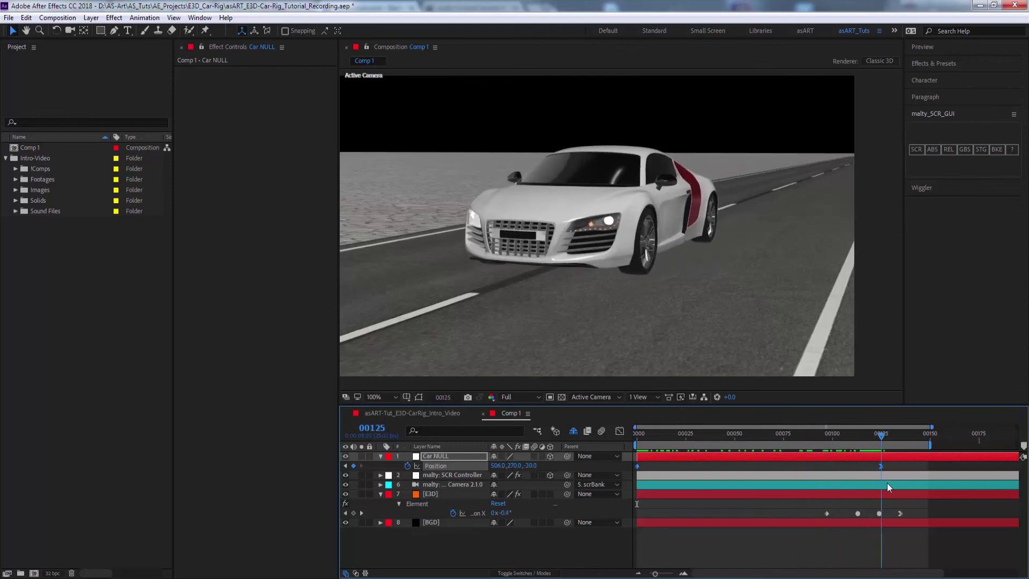
click(707, 468)
drag(497, 466, 415, 456)
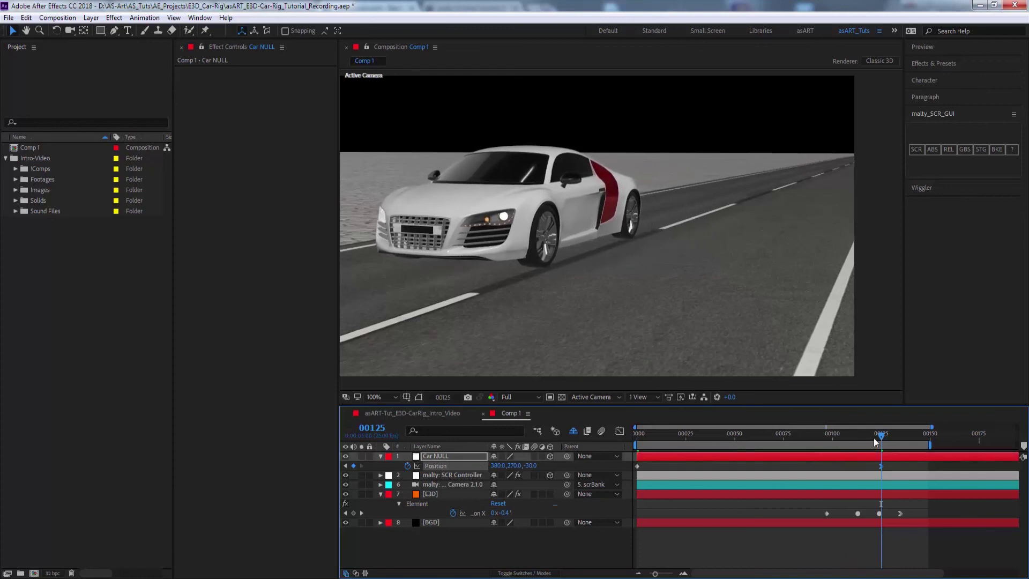
drag(880, 436, 743, 434)
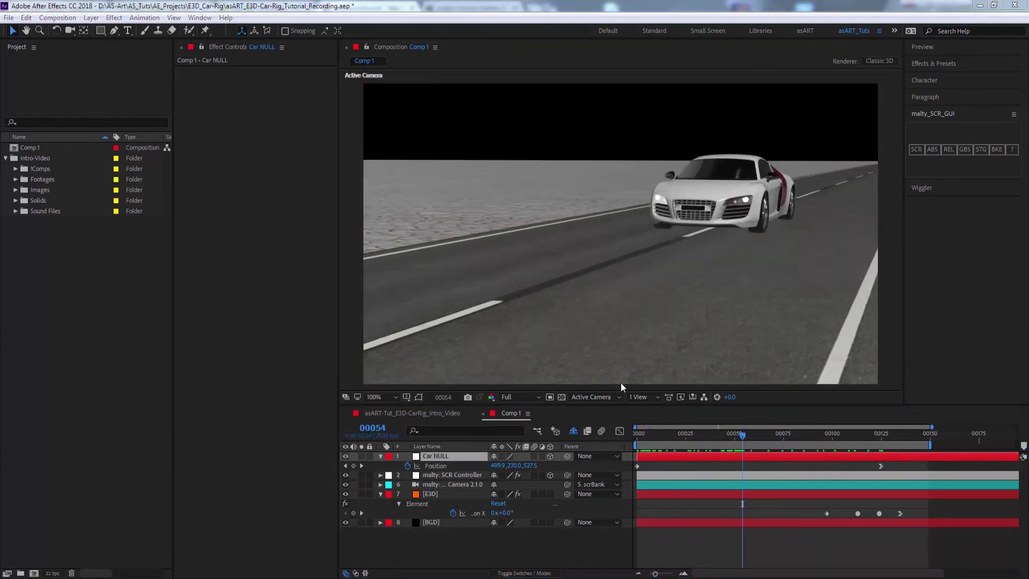
Switch the composition to the Top view with layer controls shown
click(591, 397)
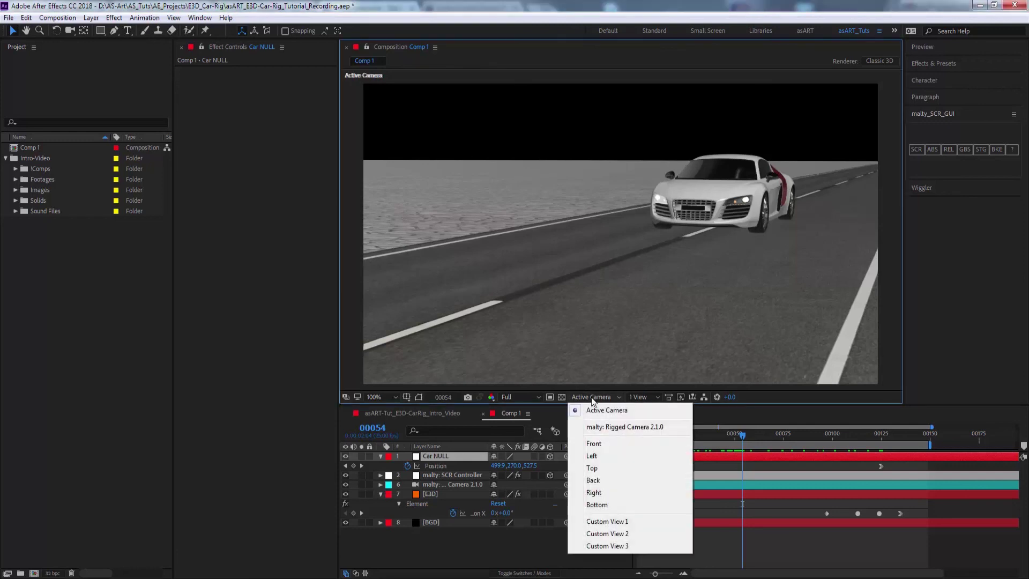
click(603, 468)
key(ctrl+shift+h)
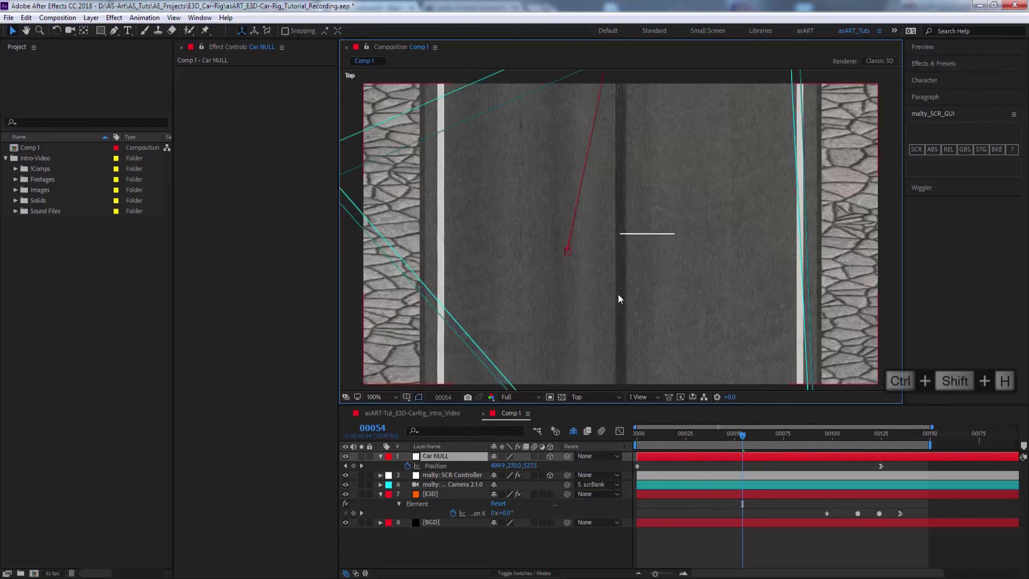
click(638, 215)
key(comma)
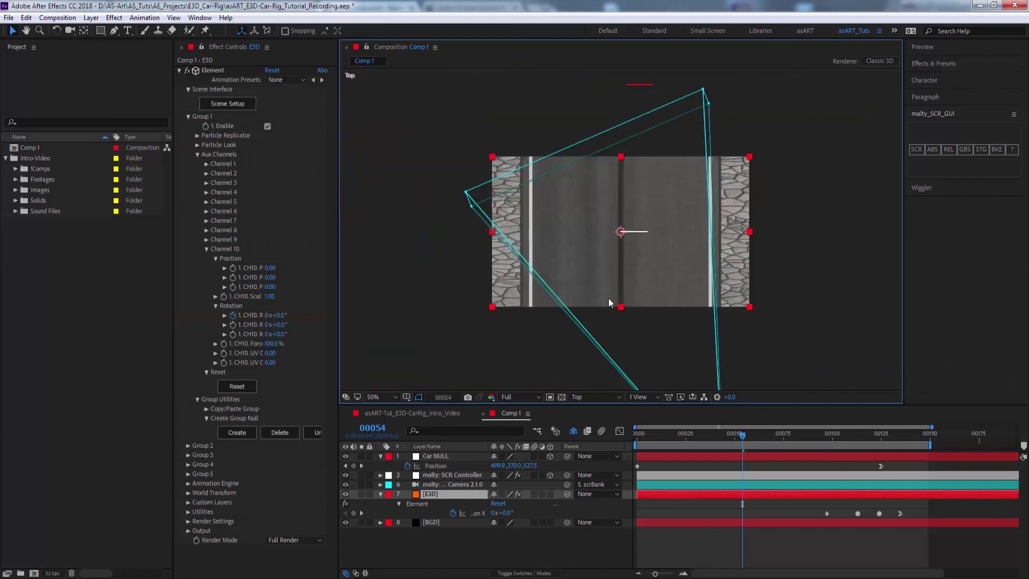
Curve Car NULL's motion path by pulling the tangent handle of its first Position keyframe down and slightly to the right
click(446, 455)
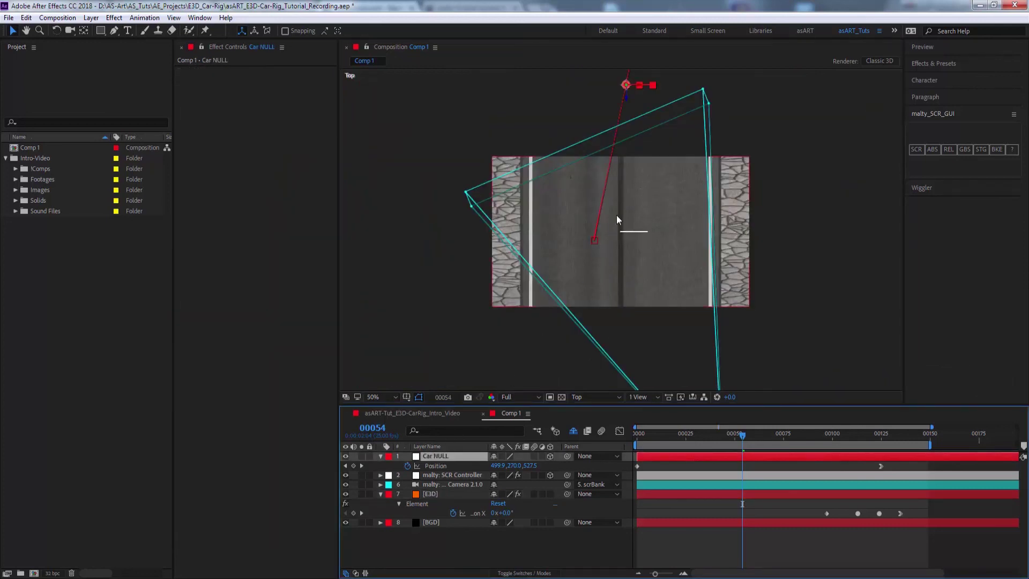
drag(645, 182, 630, 275)
key(comma)
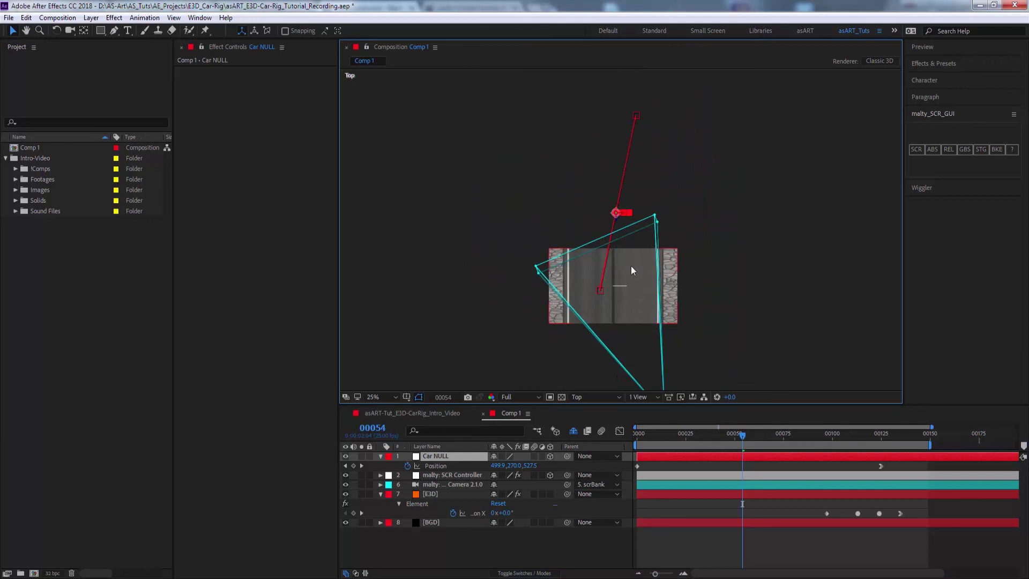
click(637, 117)
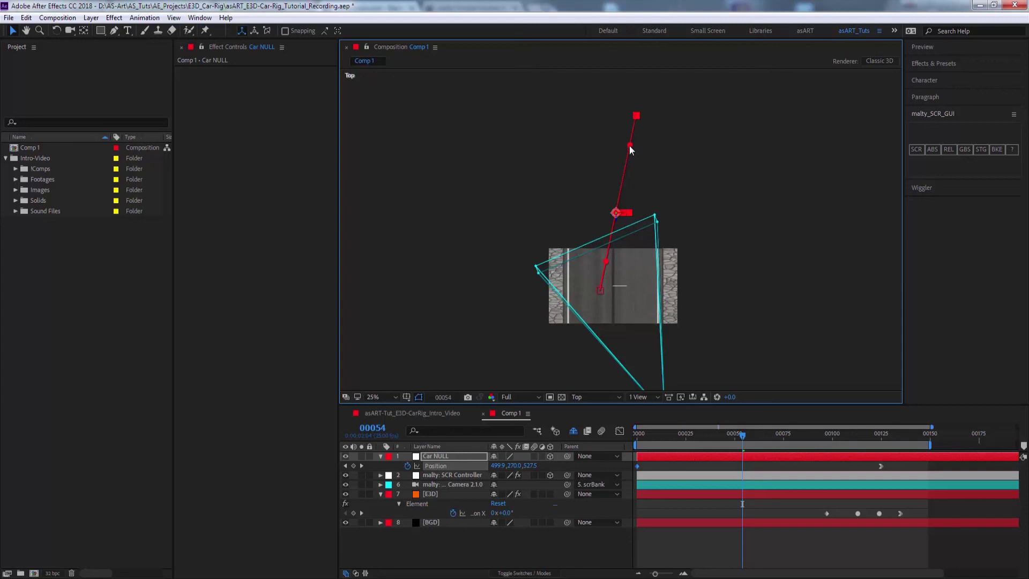
drag(630, 145, 645, 215)
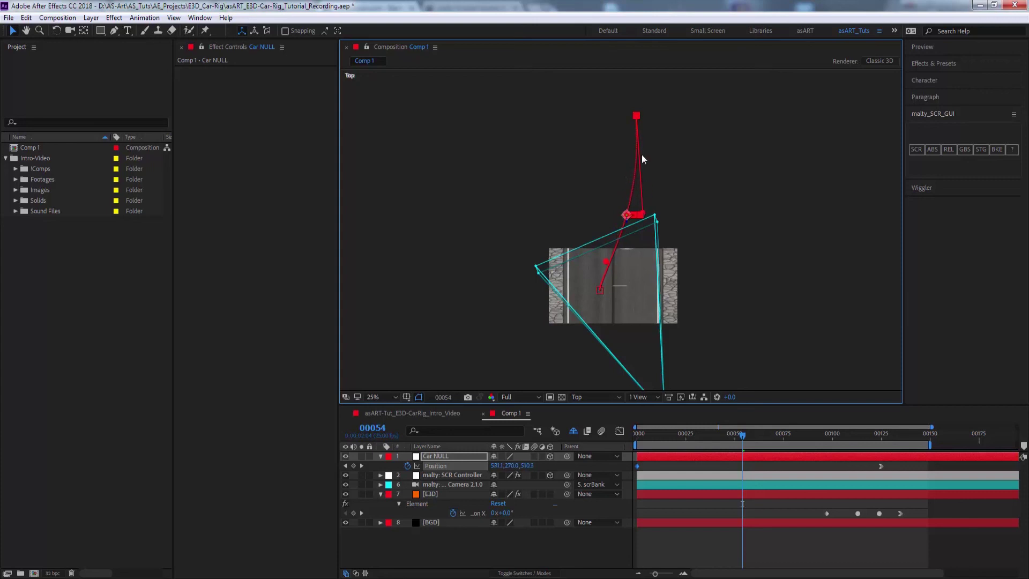
Bend the end of Car NULL's motion path by pulling the last Position keyframe's tangent handle up and outward, checking at frame 105
drag(605, 264, 584, 213)
drag(742, 437, 842, 440)
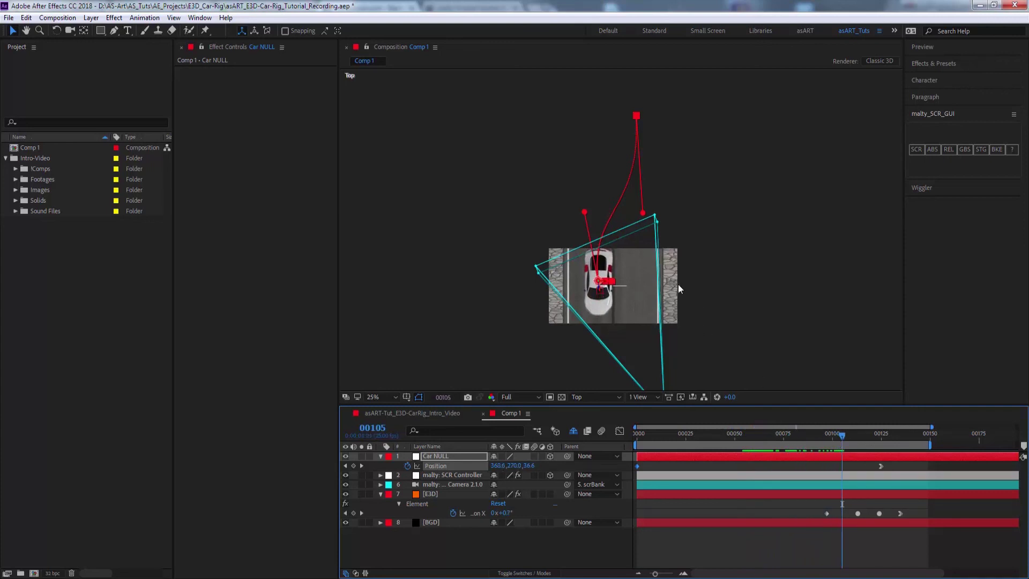
drag(584, 212, 569, 225)
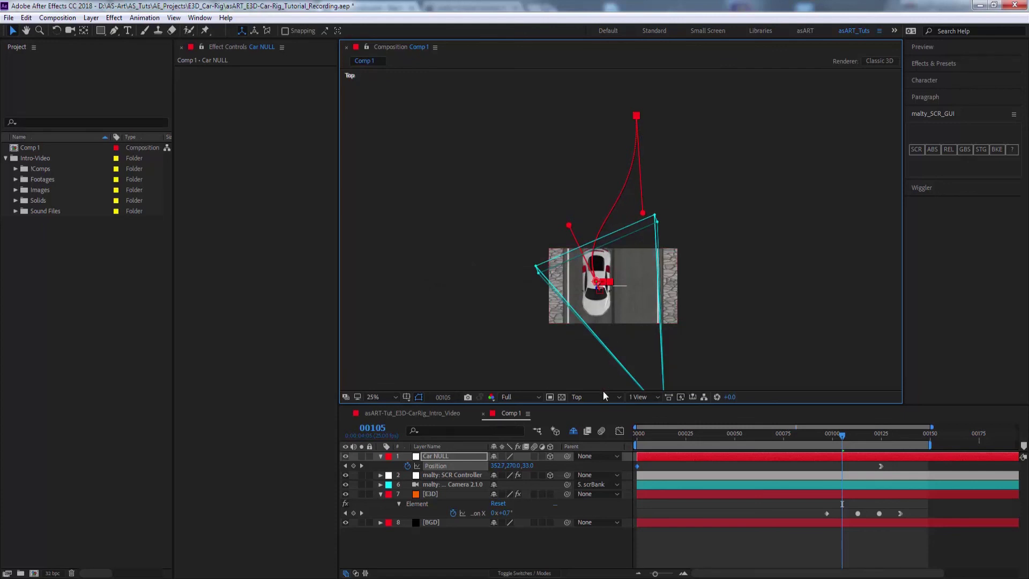
Set Car NULL's Auto-Orientation to Orient Along Path
click(472, 458)
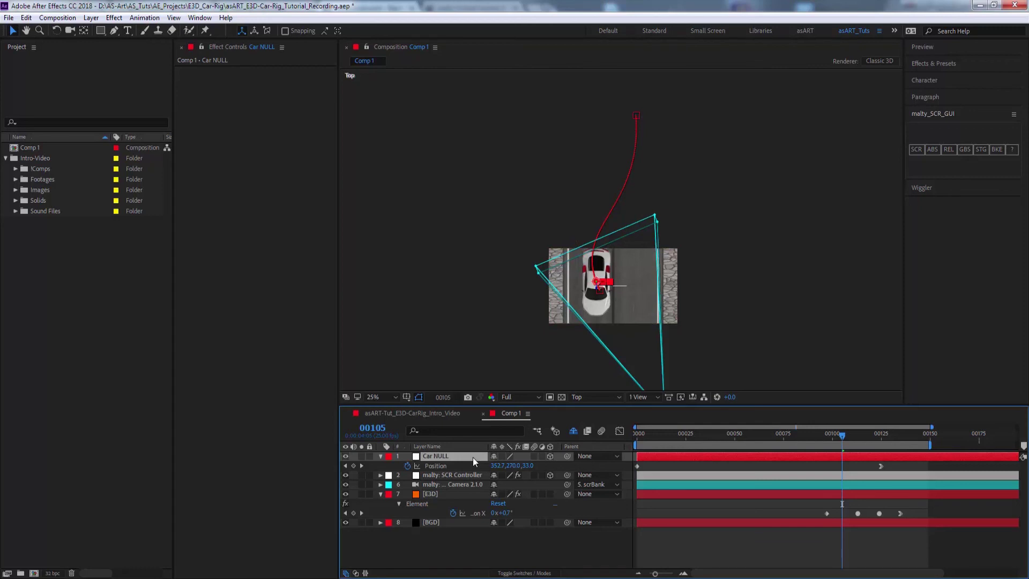
right_click(473, 458)
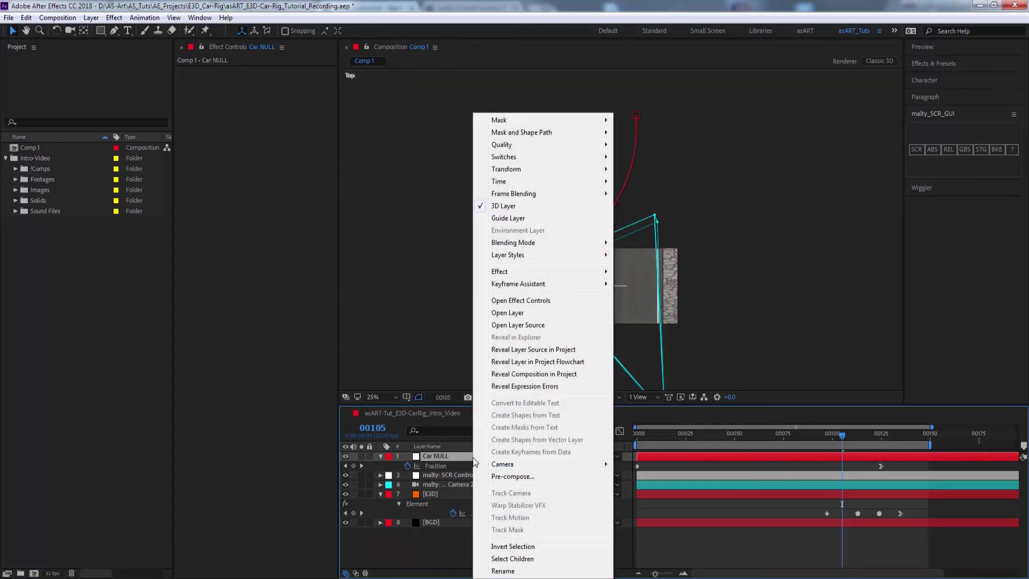
mouse_move(550, 171)
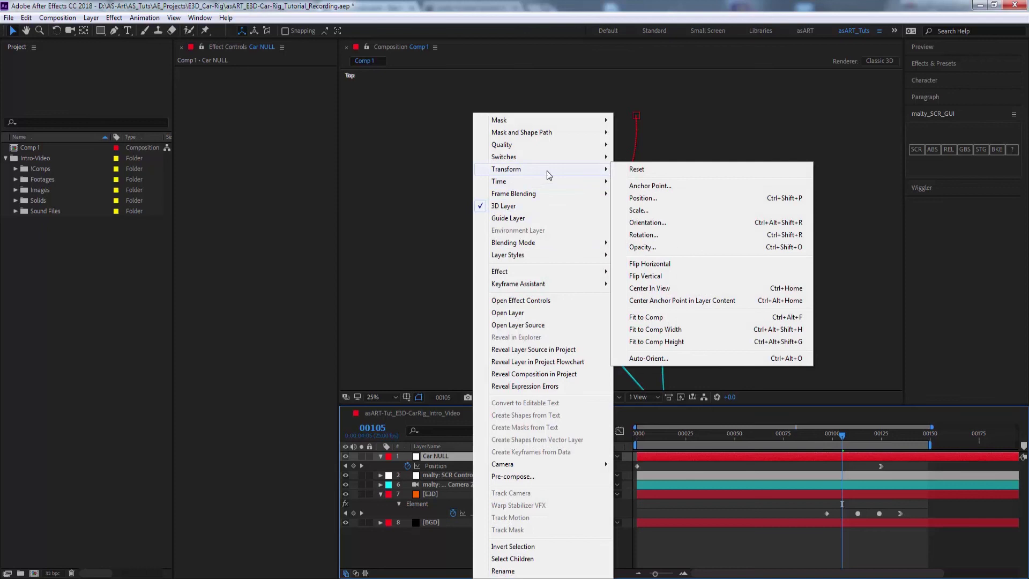
click(649, 358)
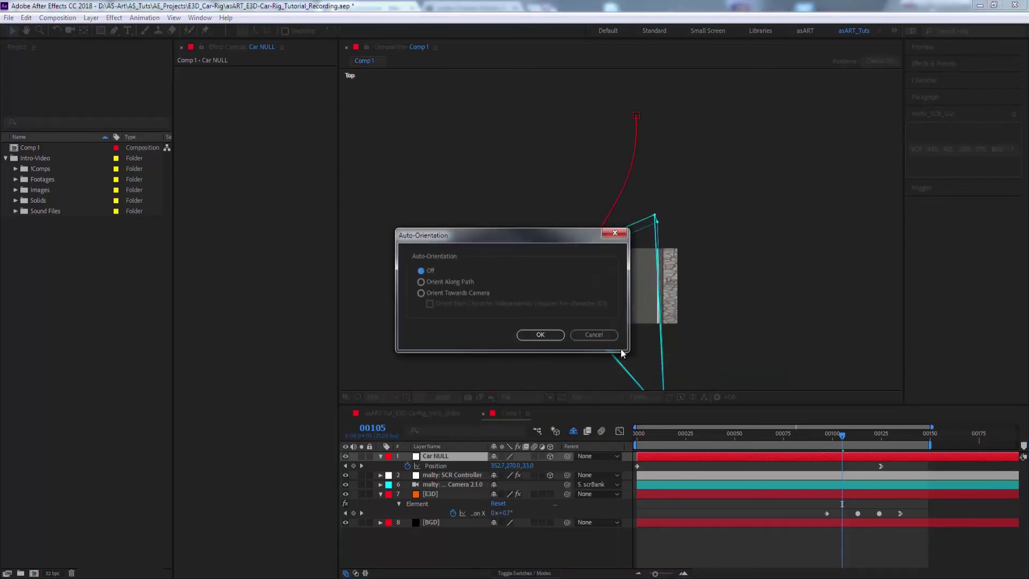
click(449, 283)
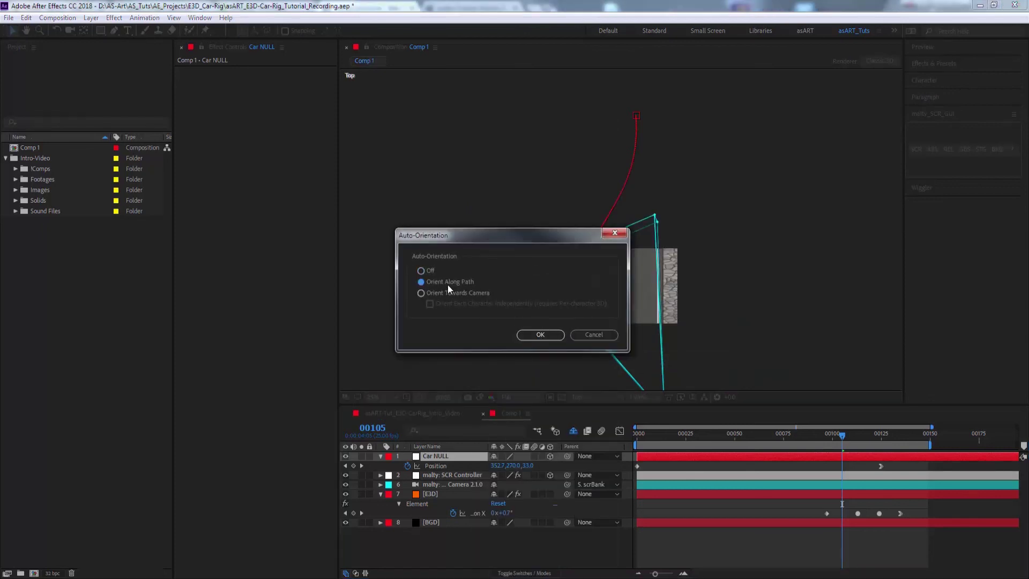
click(542, 335)
Reveal Car NULL's rotation properties and set its Y orientation to 180° so the car faces its driving direction
key(period)
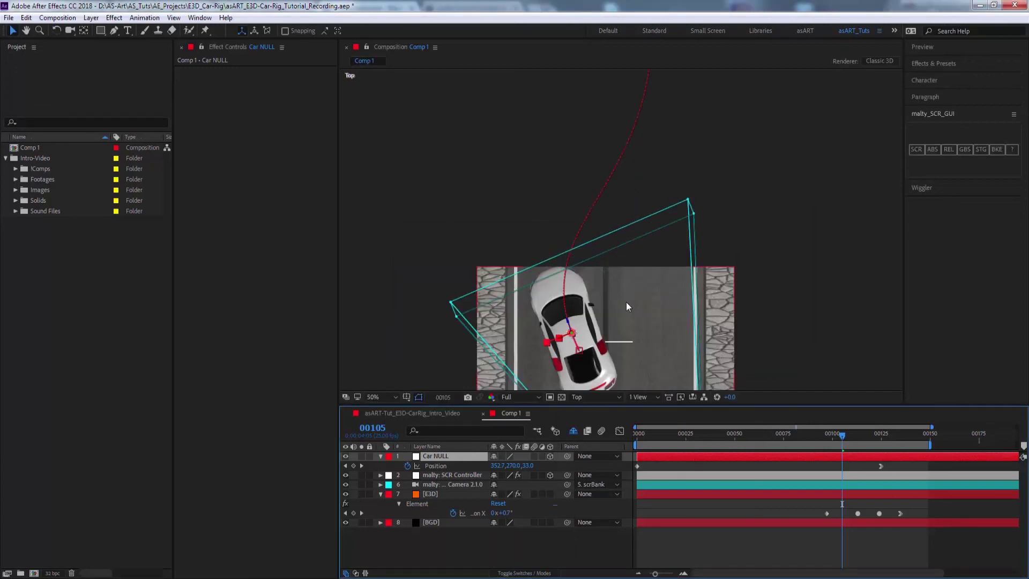
drag(634, 294, 630, 151)
key(period)
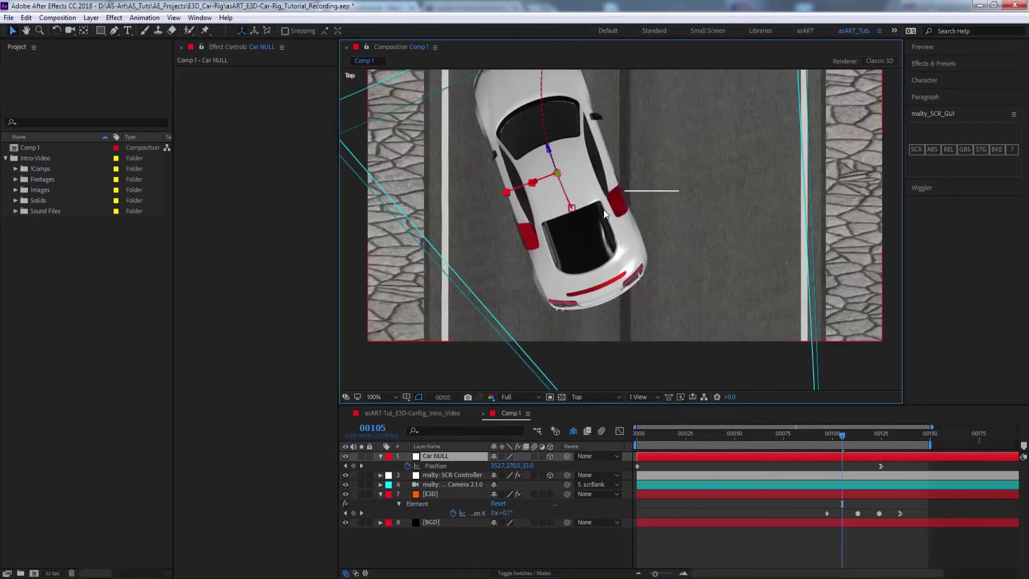
drag(616, 232, 630, 272)
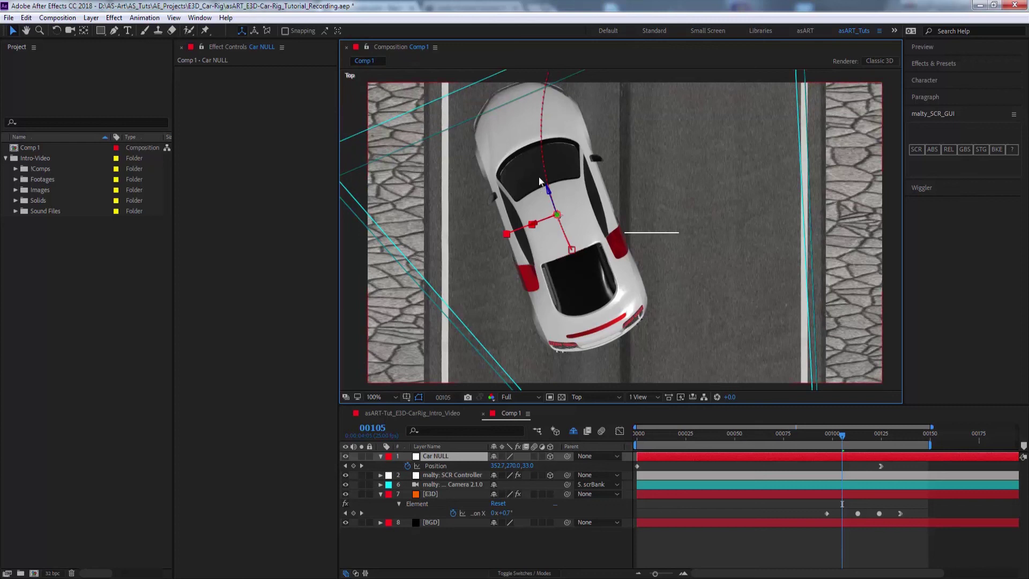
click(454, 456)
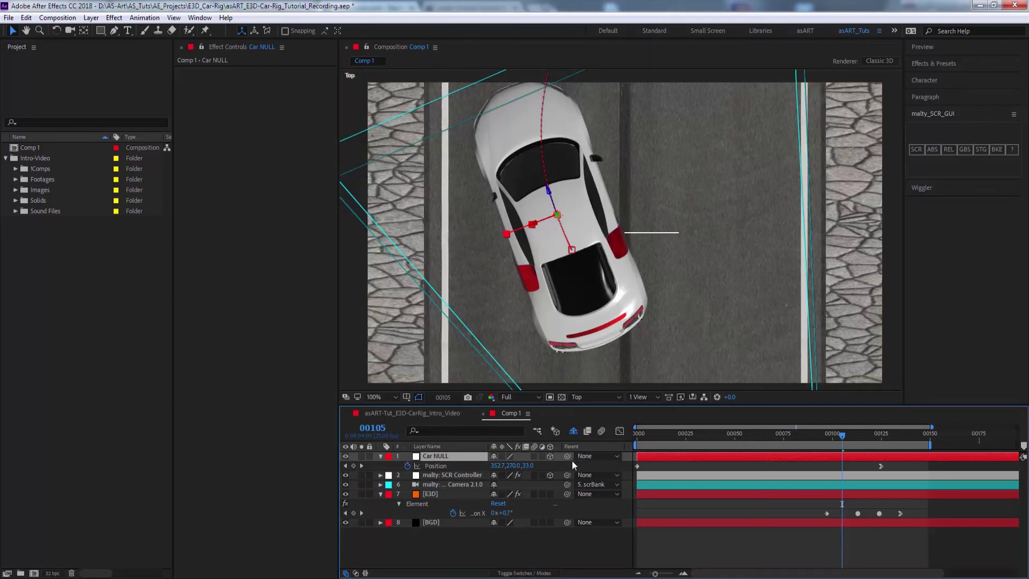
key(shift+r)
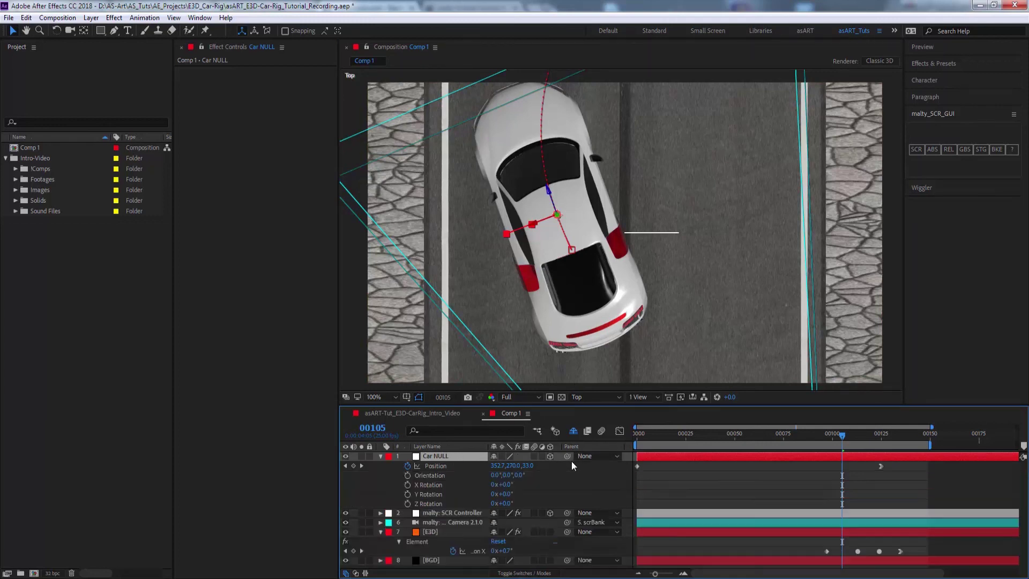
click(505, 476)
text(180)
key(Return)
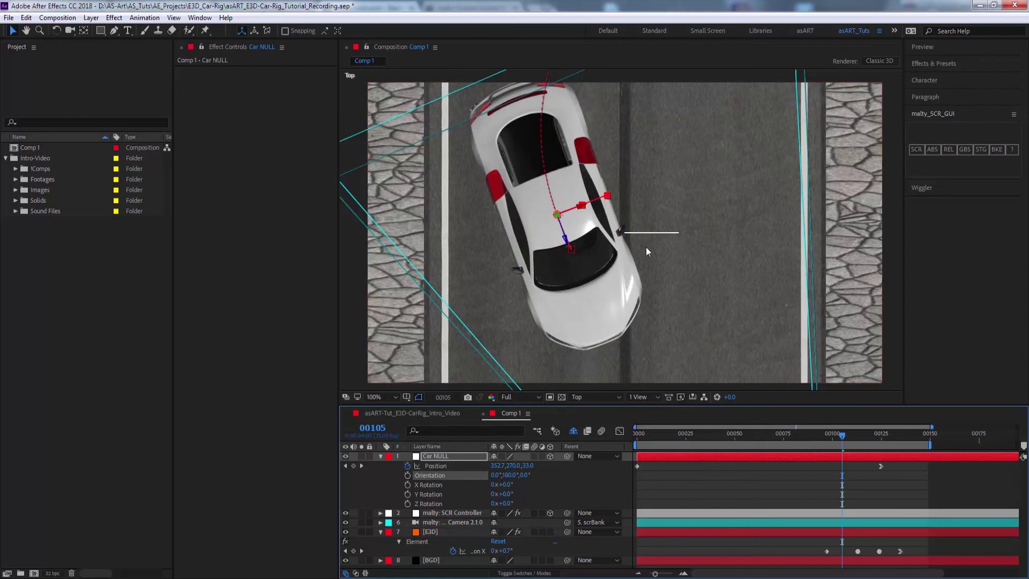
Check the car's heading along the path in the Top view, then return to the Active Camera view at frame 0
key(comma)
key(comma)
drag(664, 246, 654, 289)
key(v)
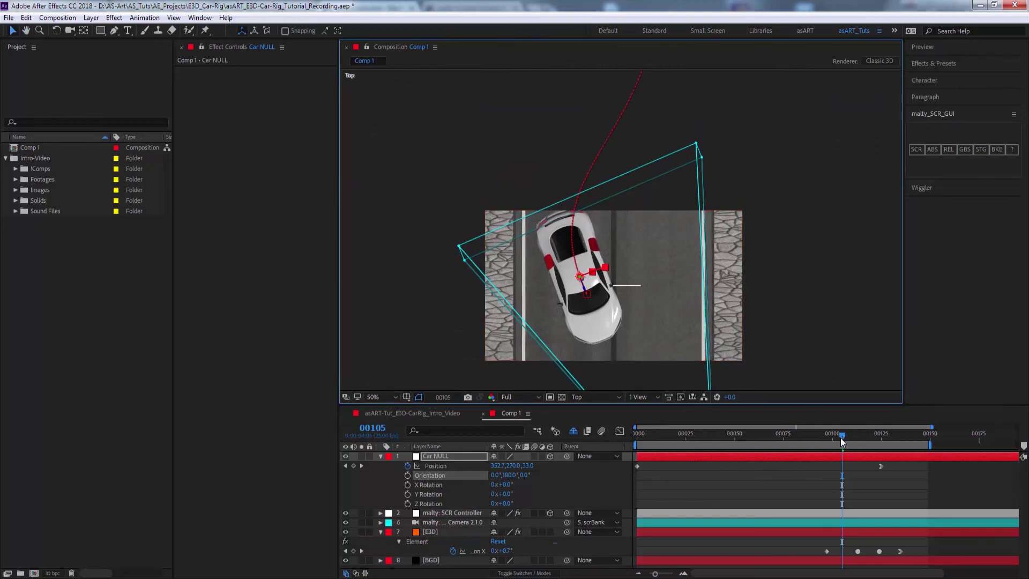
drag(842, 437, 806, 418)
click(618, 397)
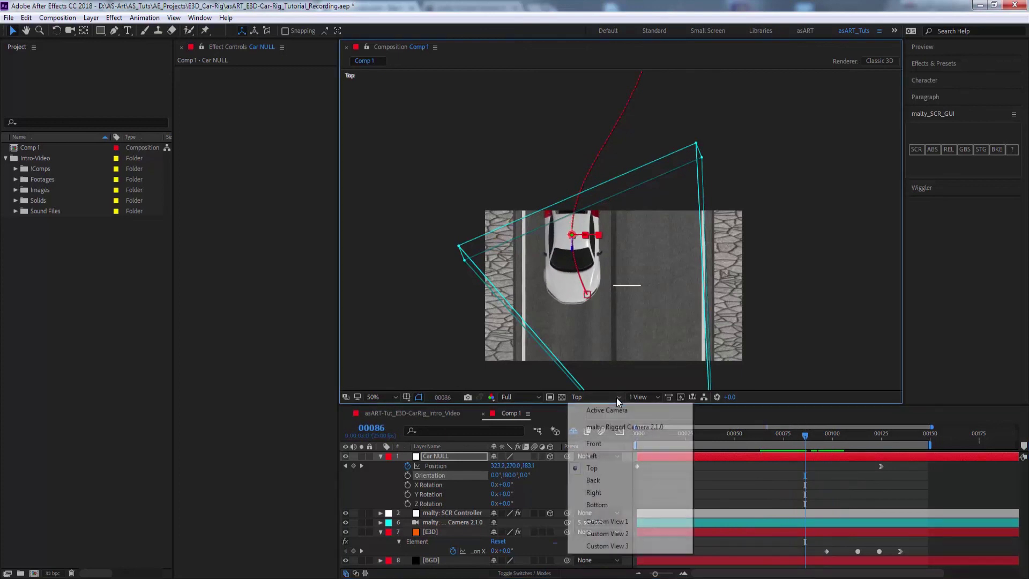
click(615, 410)
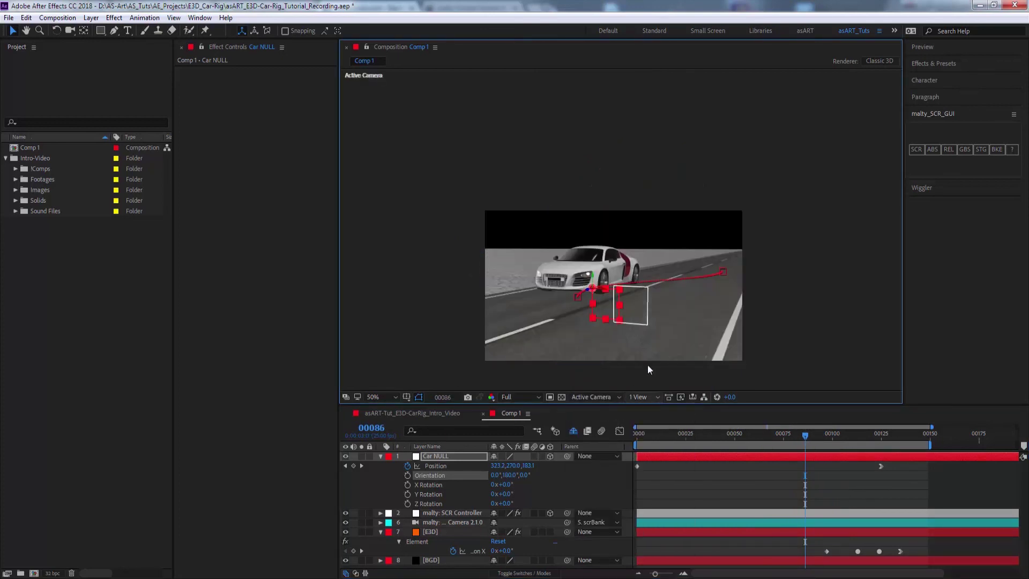
drag(806, 436, 635, 423)
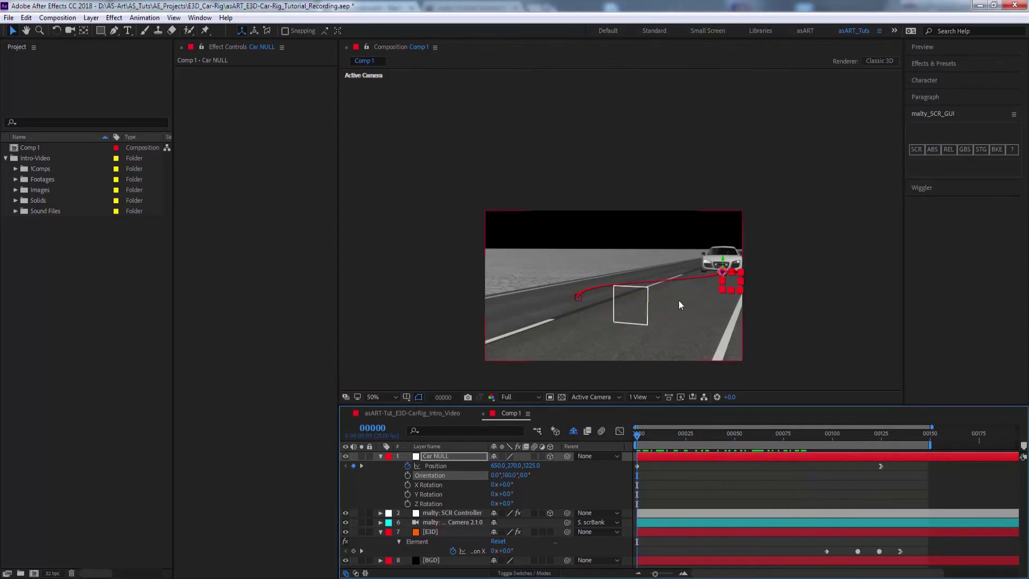
scroll(678, 300, up, 2)
drag(673, 303, 697, 195)
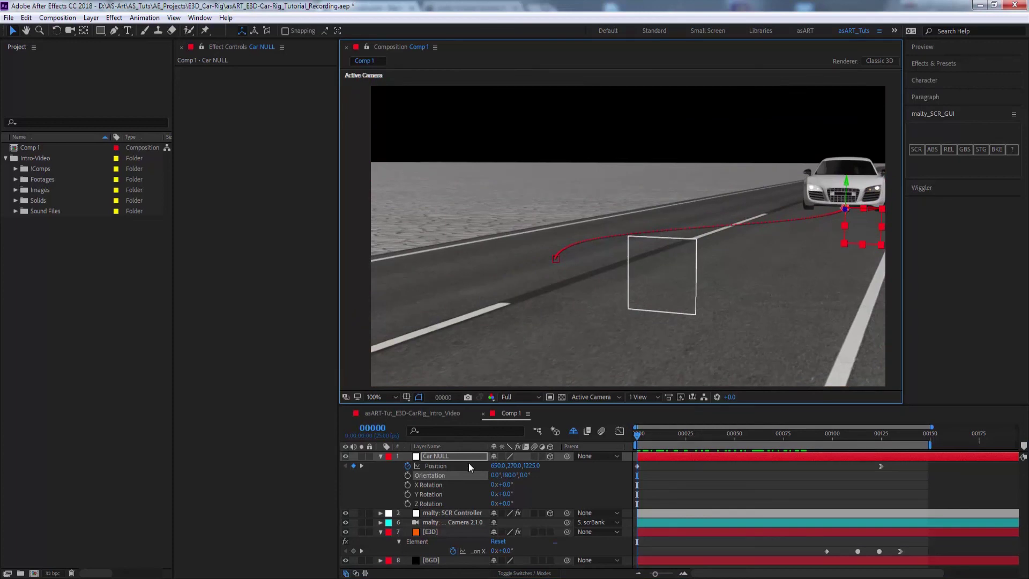
Enable keyframing at frame 0 for the Multi-Object Y Rotation in Group 1 of the E3D layer's Element effect
click(429, 532)
click(206, 249)
click(198, 154)
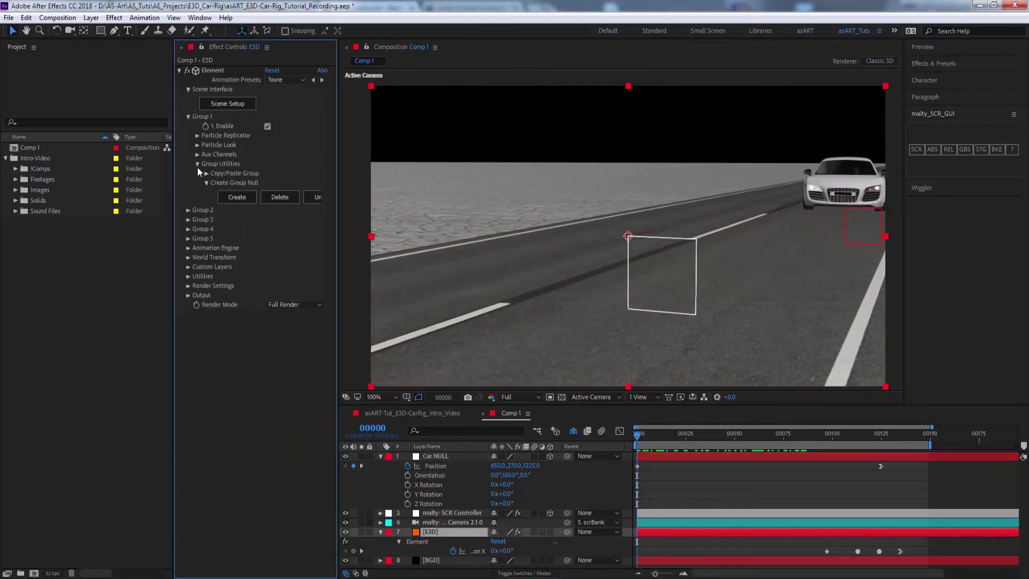
click(198, 164)
click(197, 145)
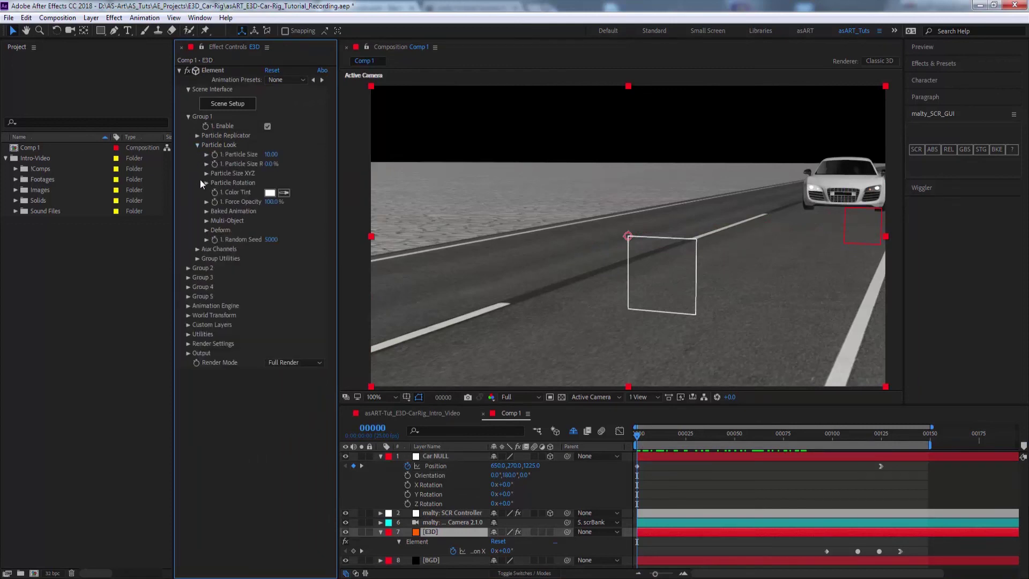
click(206, 221)
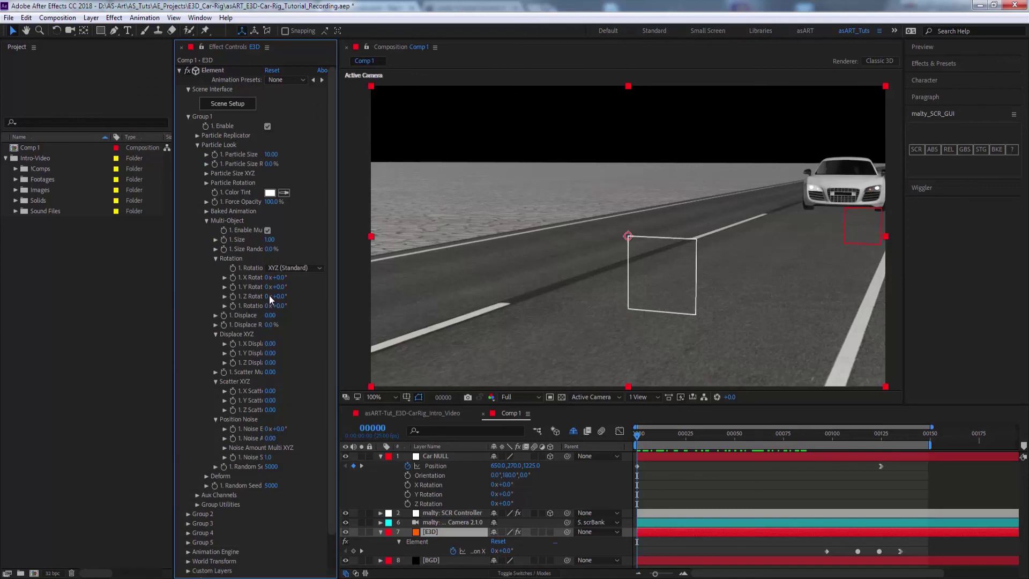
click(234, 287)
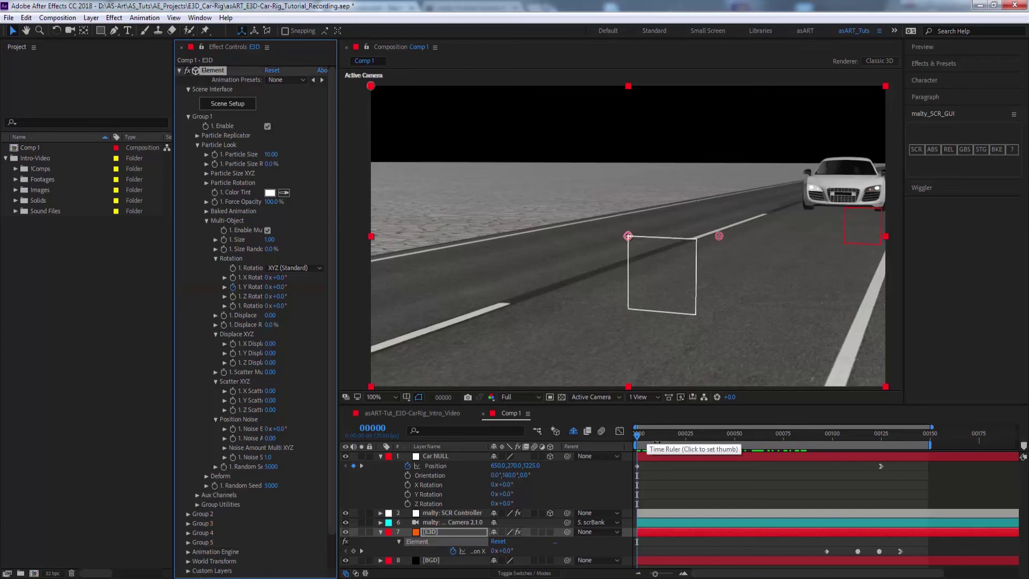
Keyframe Group 1's Multi-Object Y Rotation at 16° on frame 30 and -8° on frame 56 to steer the front wheels
drag(638, 441, 695, 443)
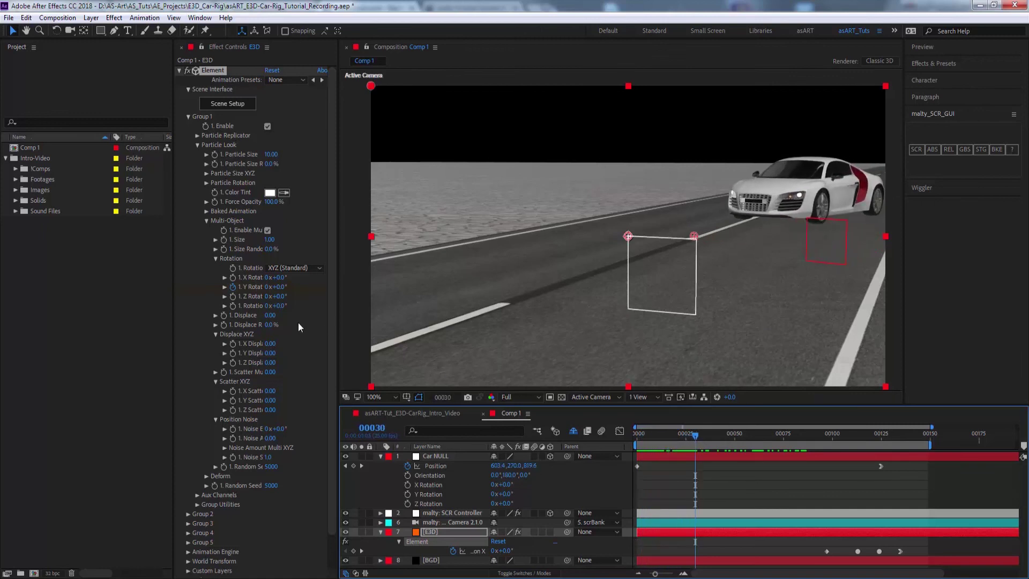
drag(280, 287, 288, 286)
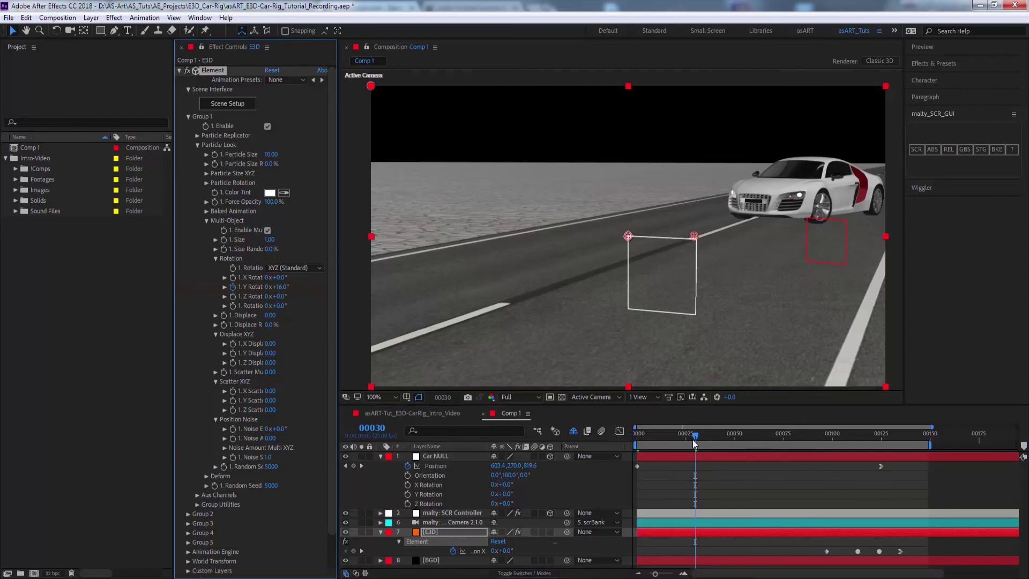
drag(695, 435, 746, 441)
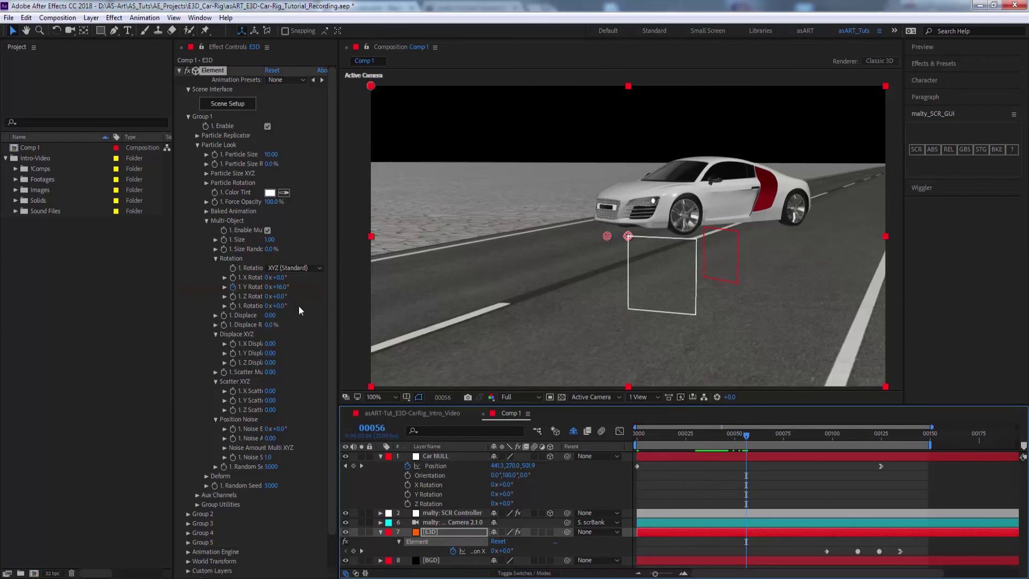
drag(279, 288, 274, 288)
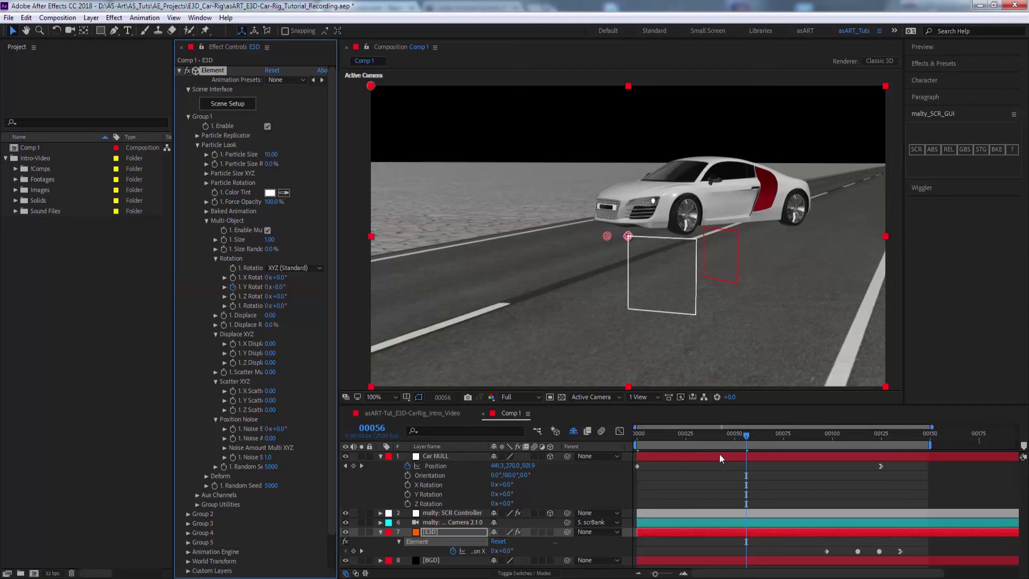
Review the car's drive and wheel steering by scrubbing through the timeline and playing a preview
drag(745, 436, 793, 426)
key(Page_Up)
key(Page_Up)
key(Page_Up)
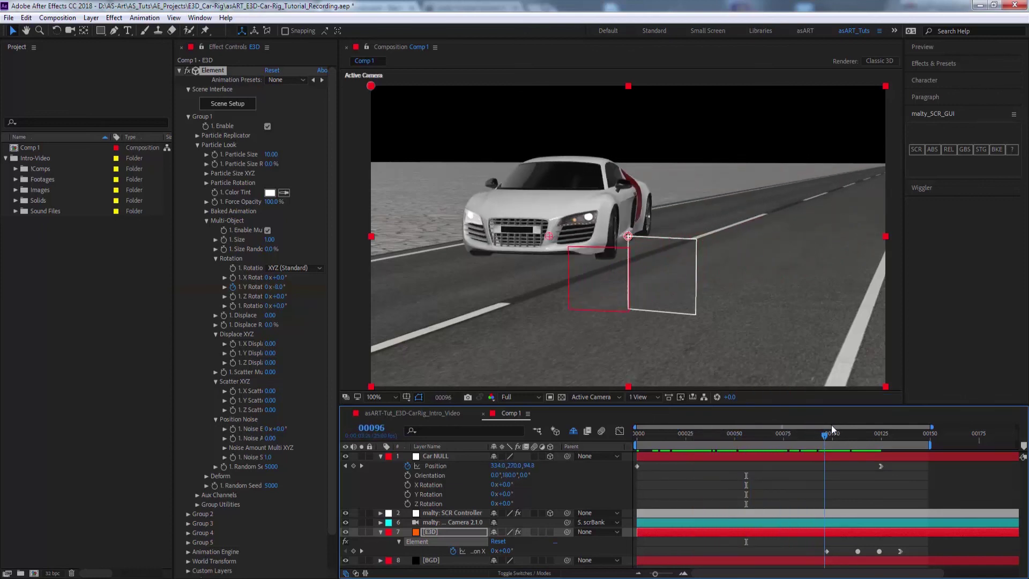
drag(809, 426, 768, 444)
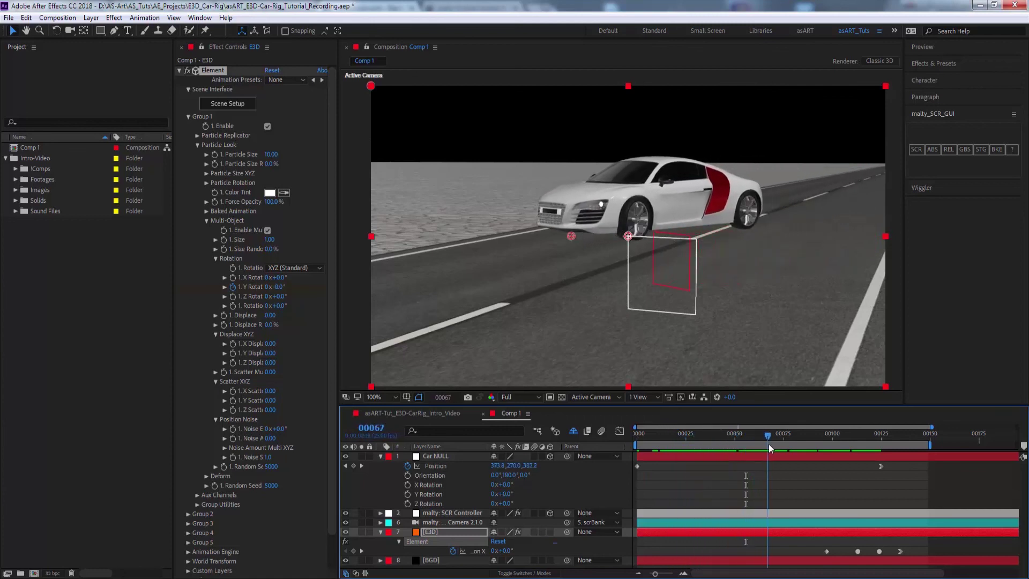
key(space)
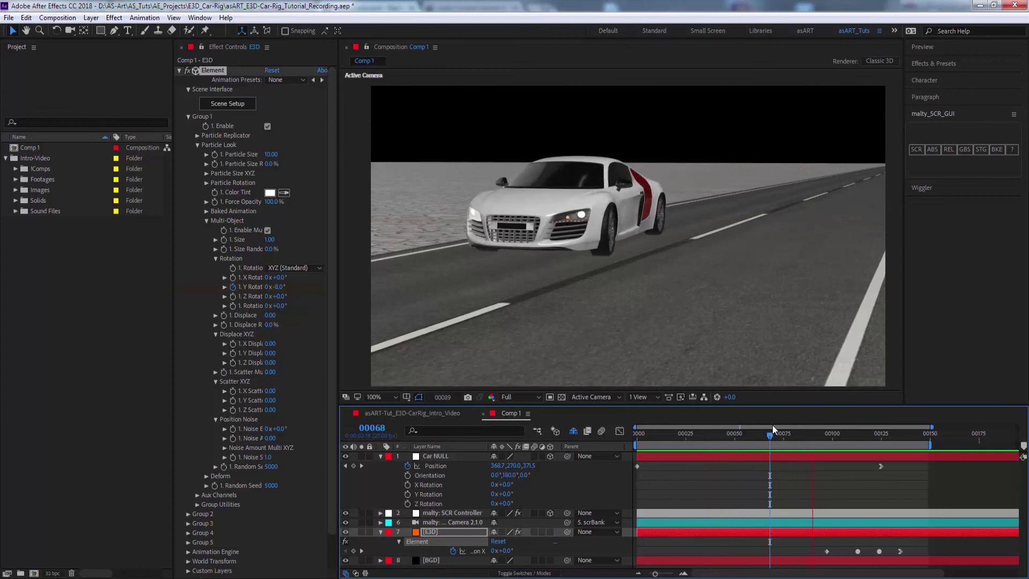
key(space)
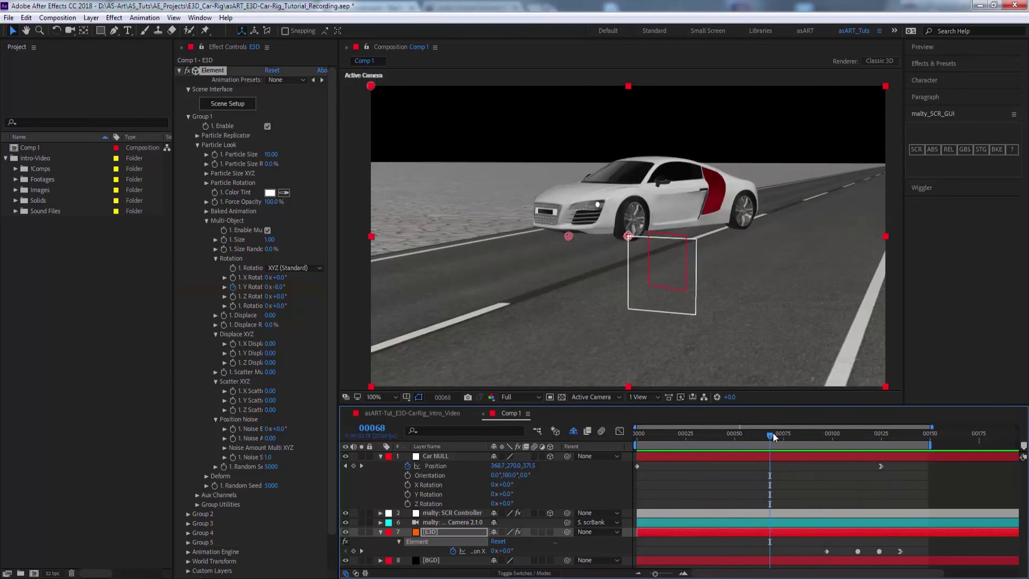
drag(770, 435, 918, 458)
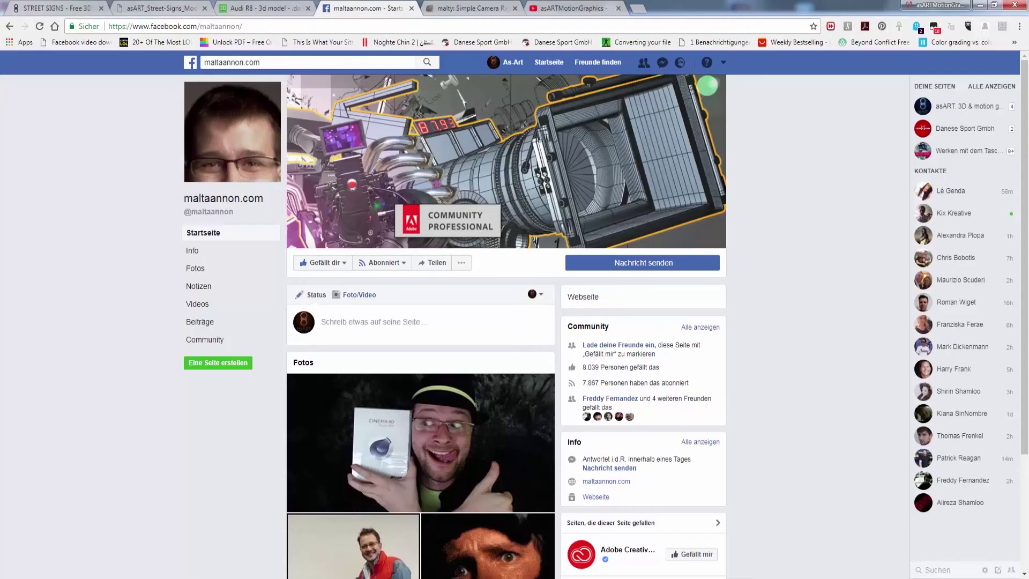
Show the asARTMotionGraphics YouTube channel page in the web browser
click(573, 8)
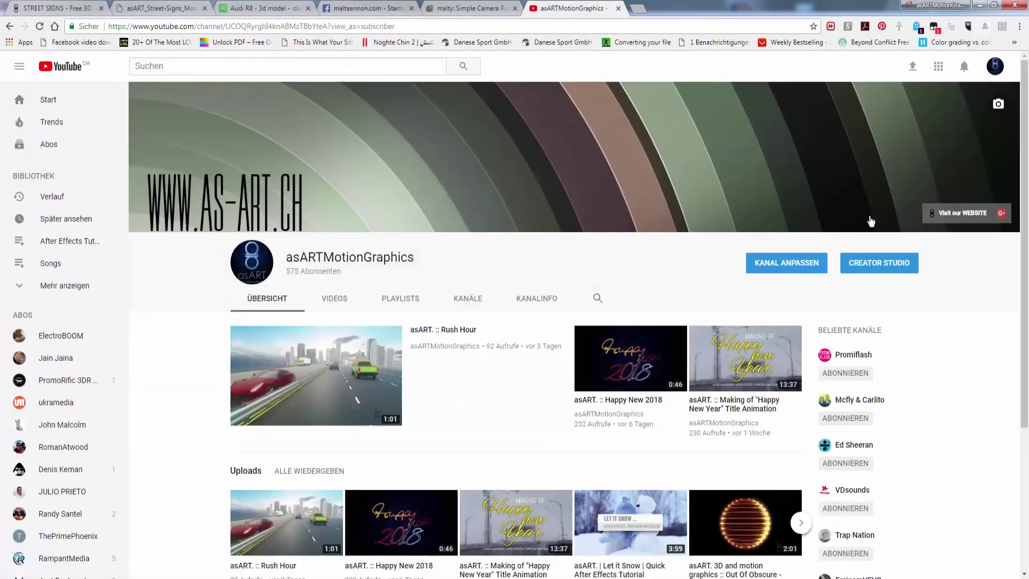